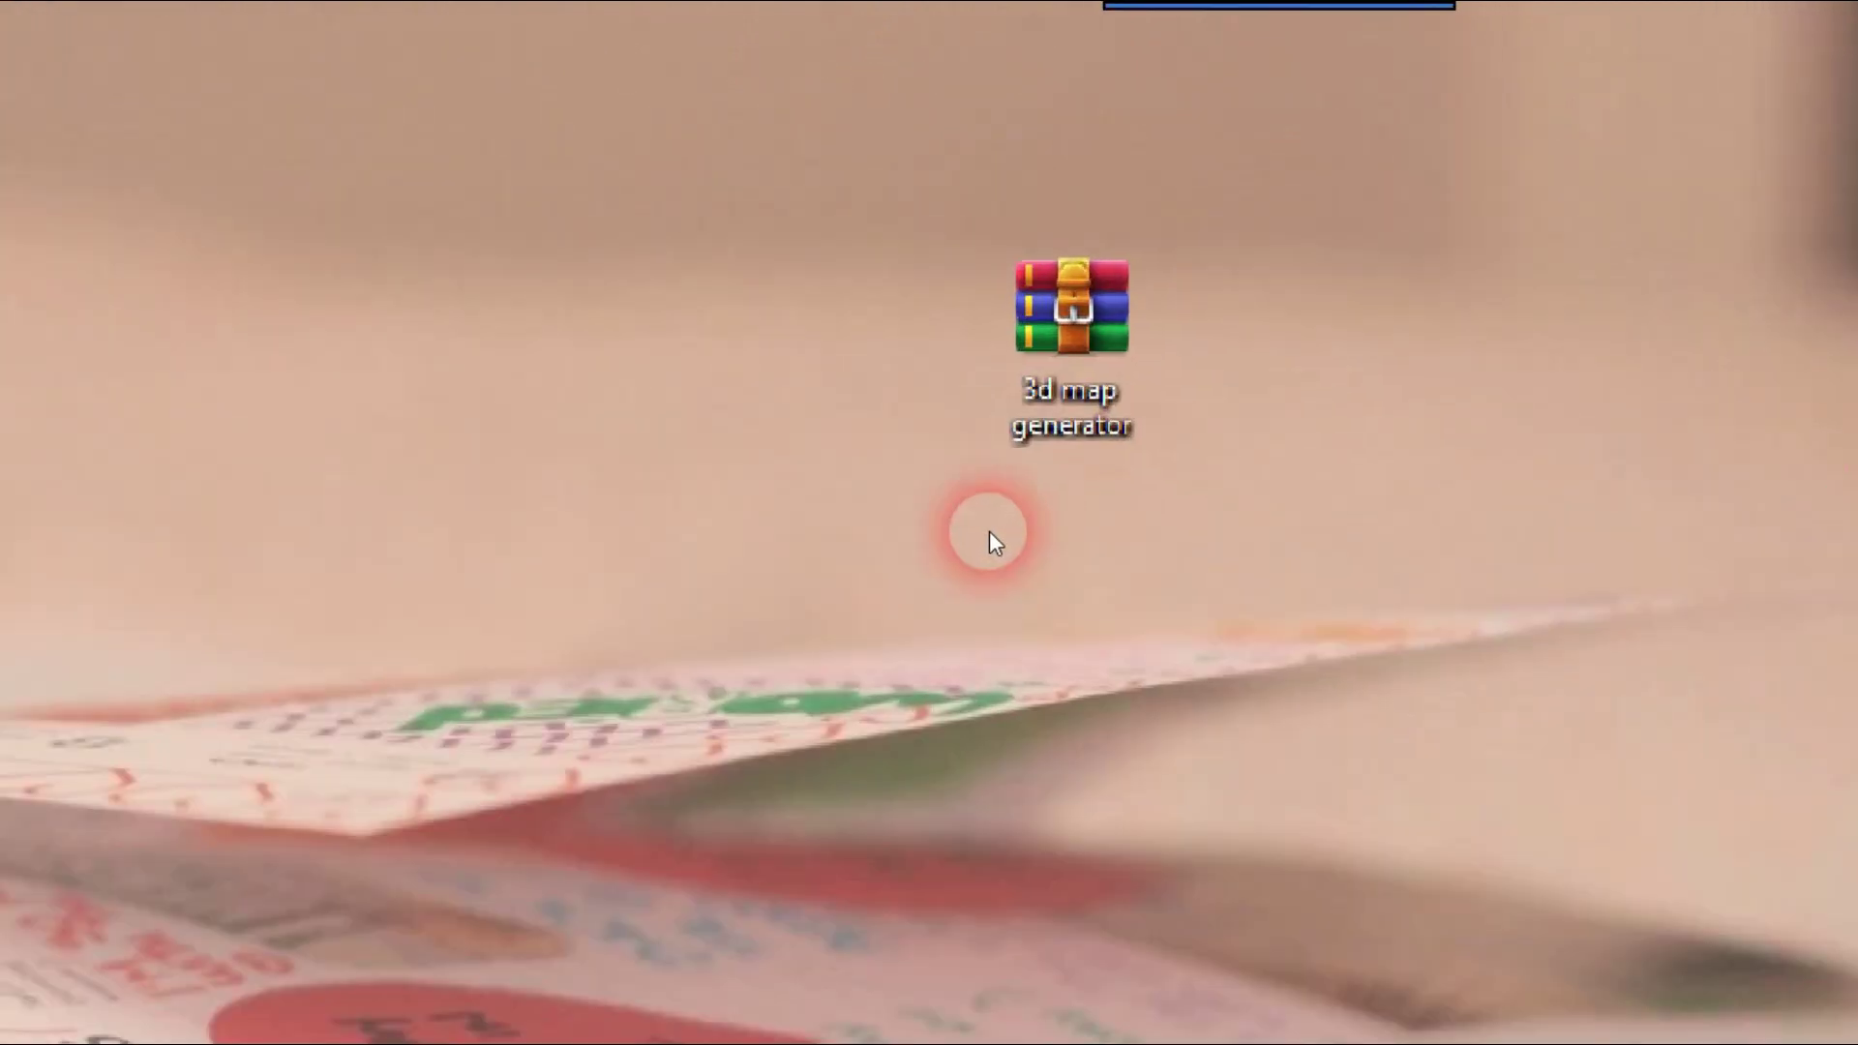
Check the 3d map generator archive's properties, noting its 2.71 MB size.
mouse_move(1197, 387)
mouse_down()
mouse_move(933, 531)
mouse_move(931, 445)
mouse_up()
drag(1100, 196, 933, 449)
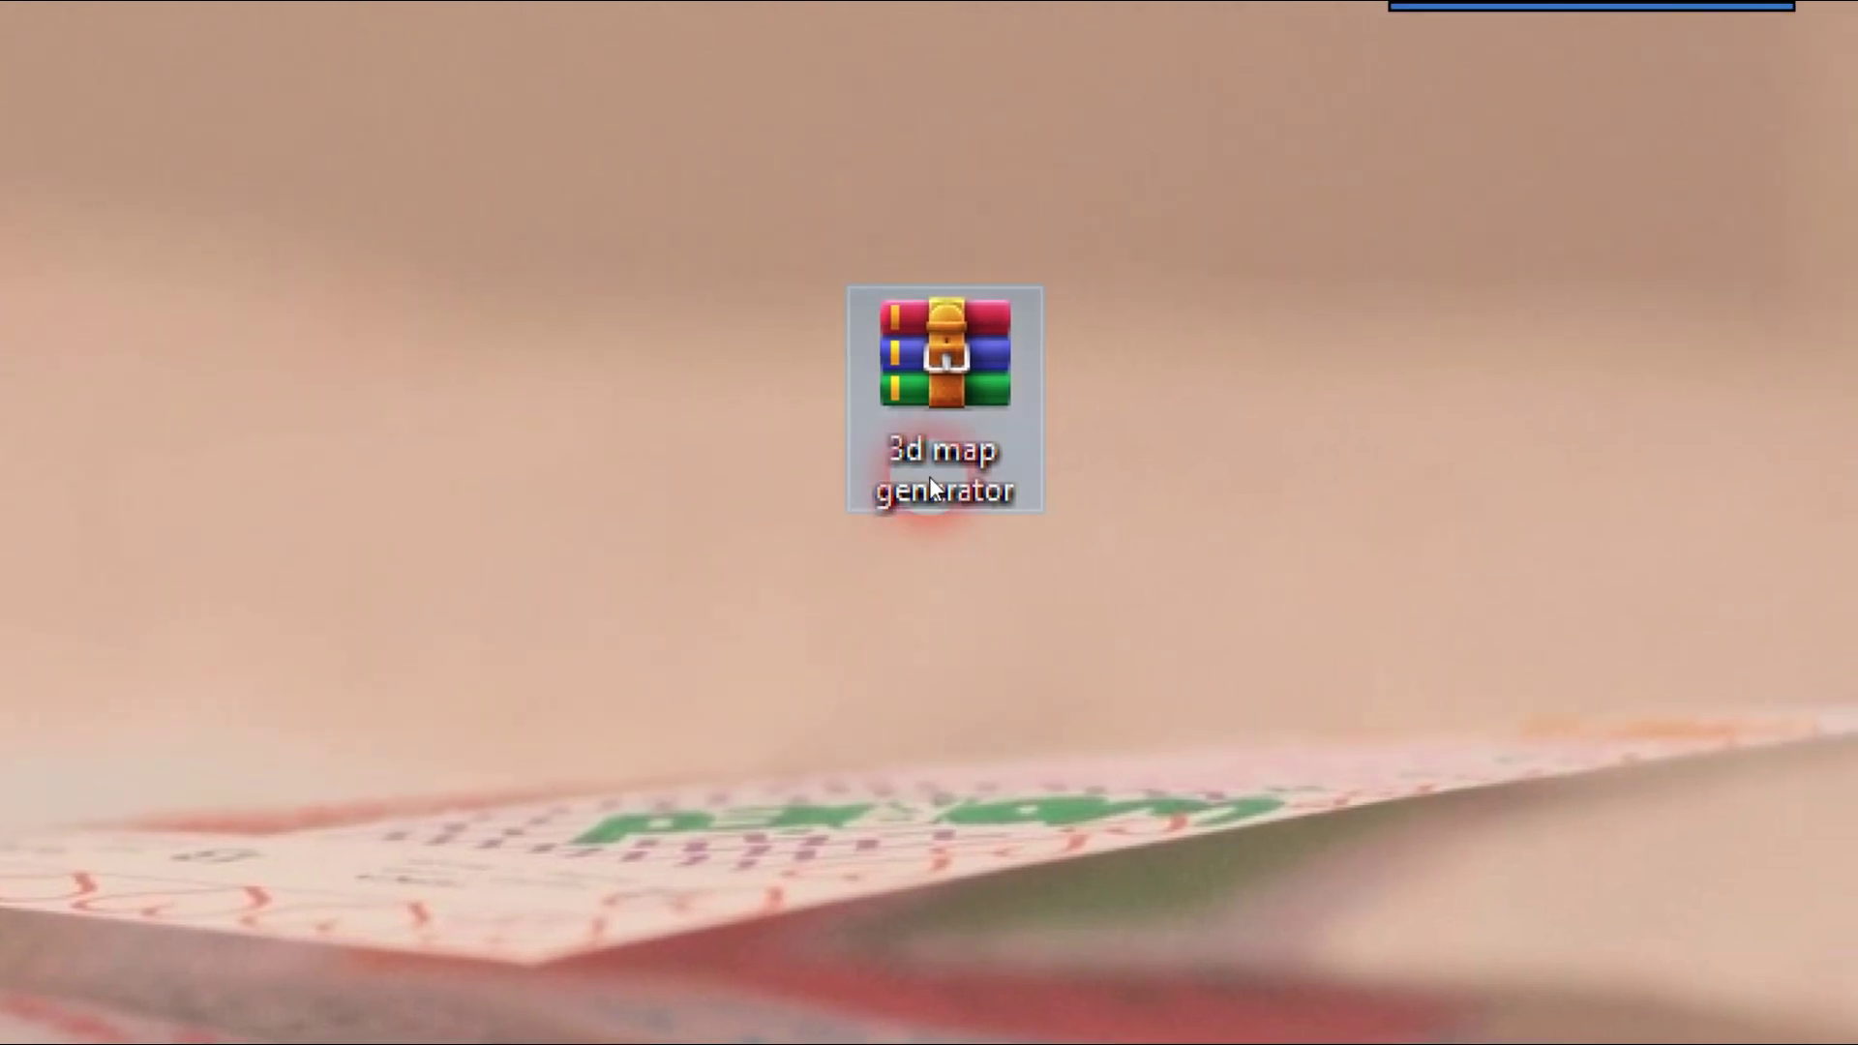
right_click(931, 487)
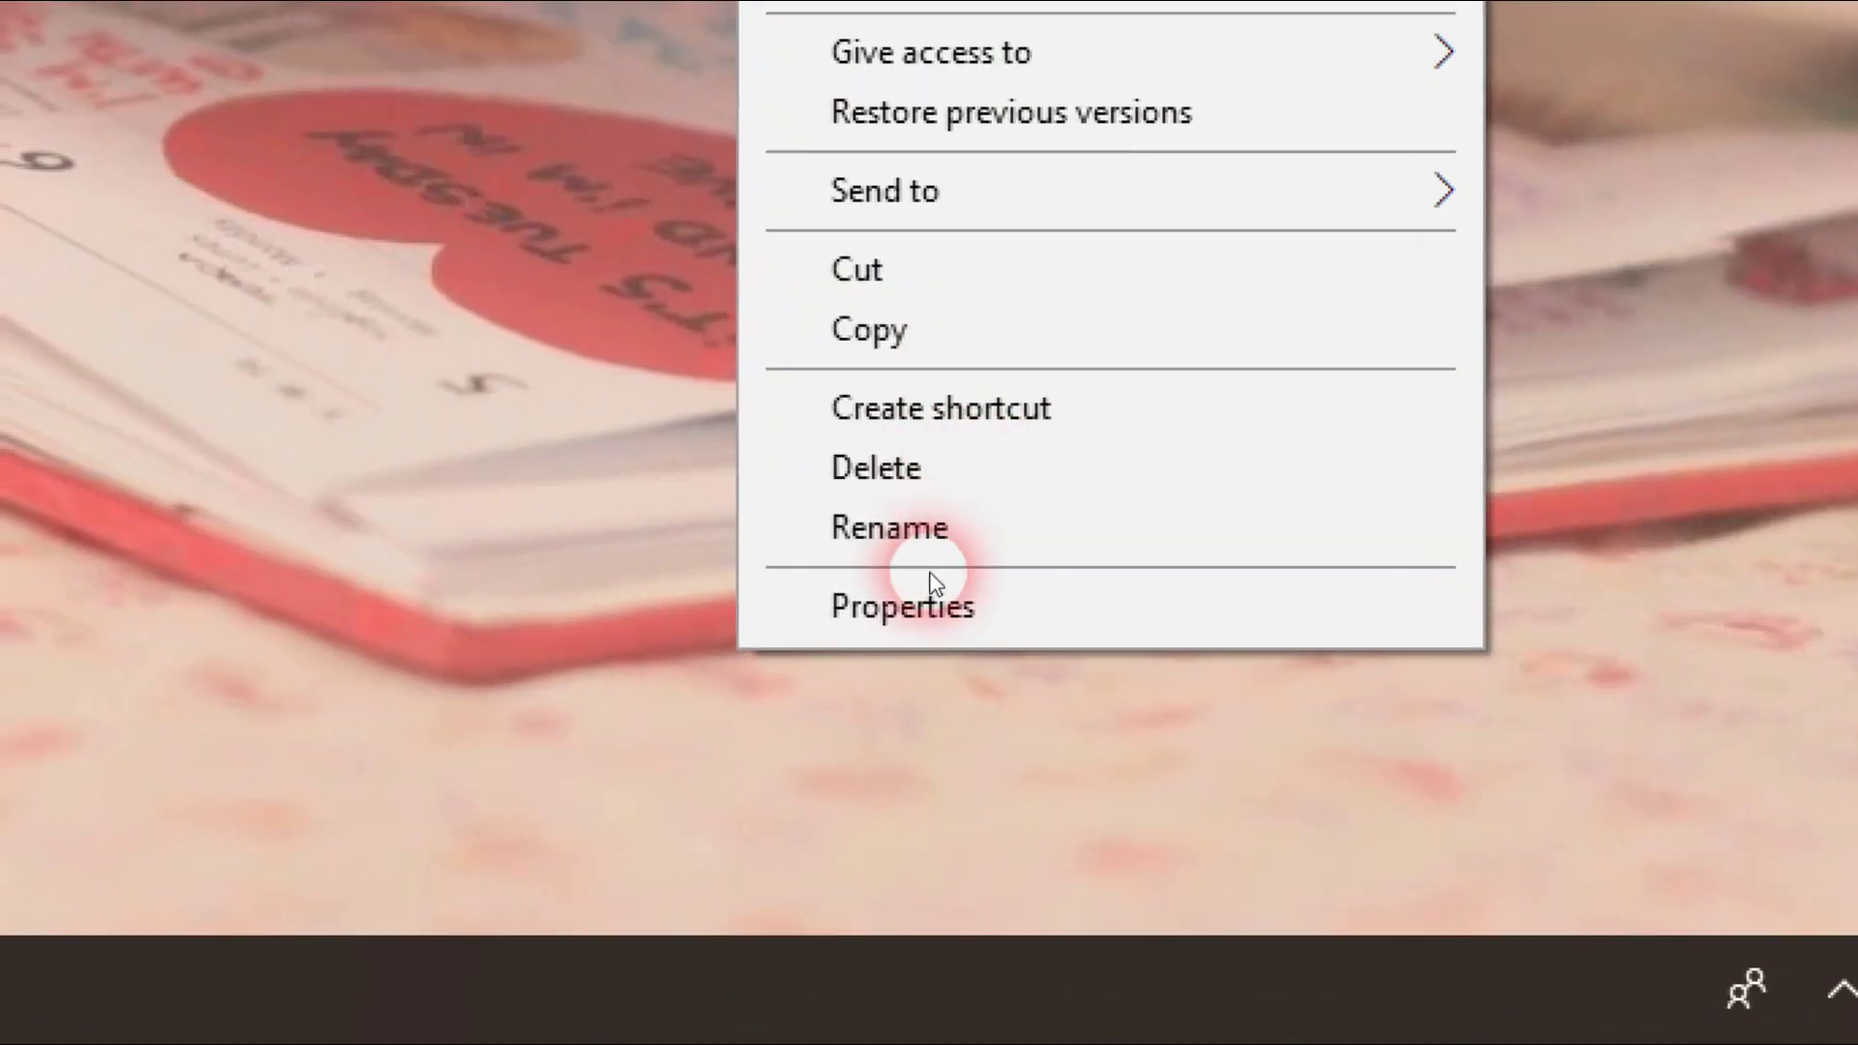
click(931, 581)
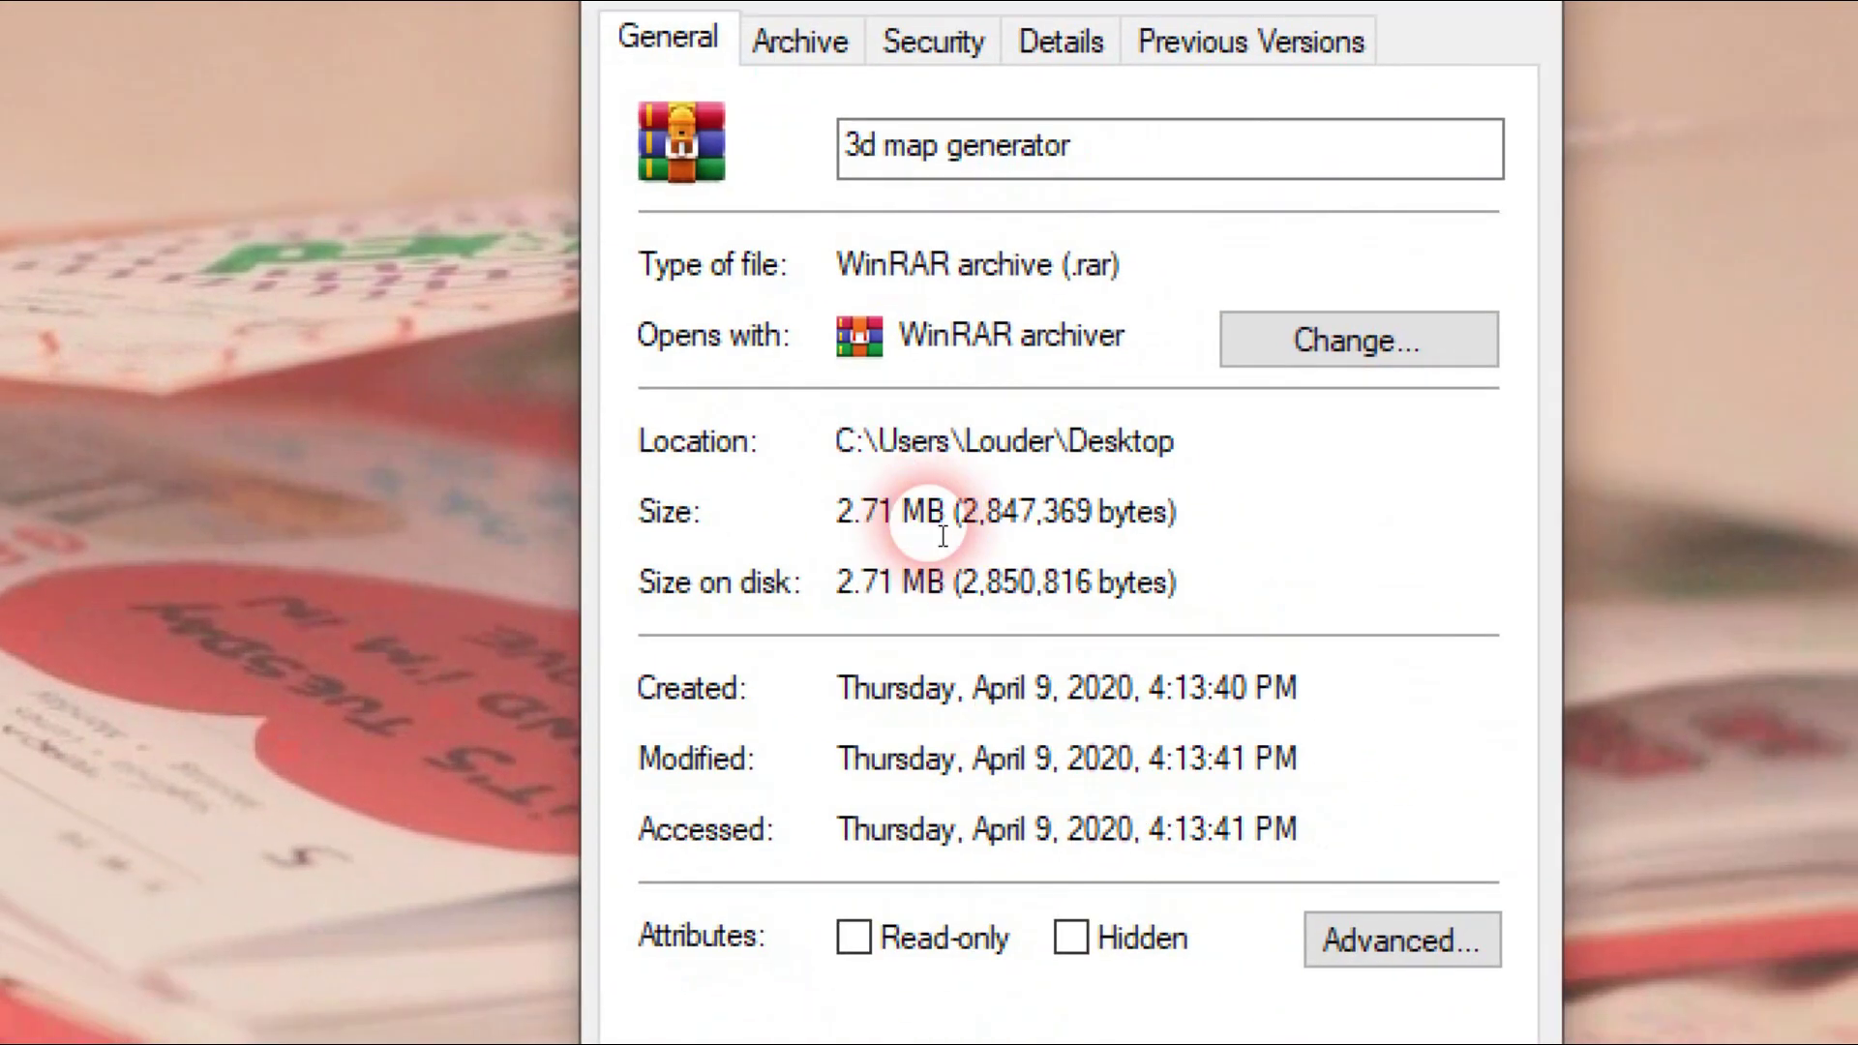
drag(943, 522, 834, 523)
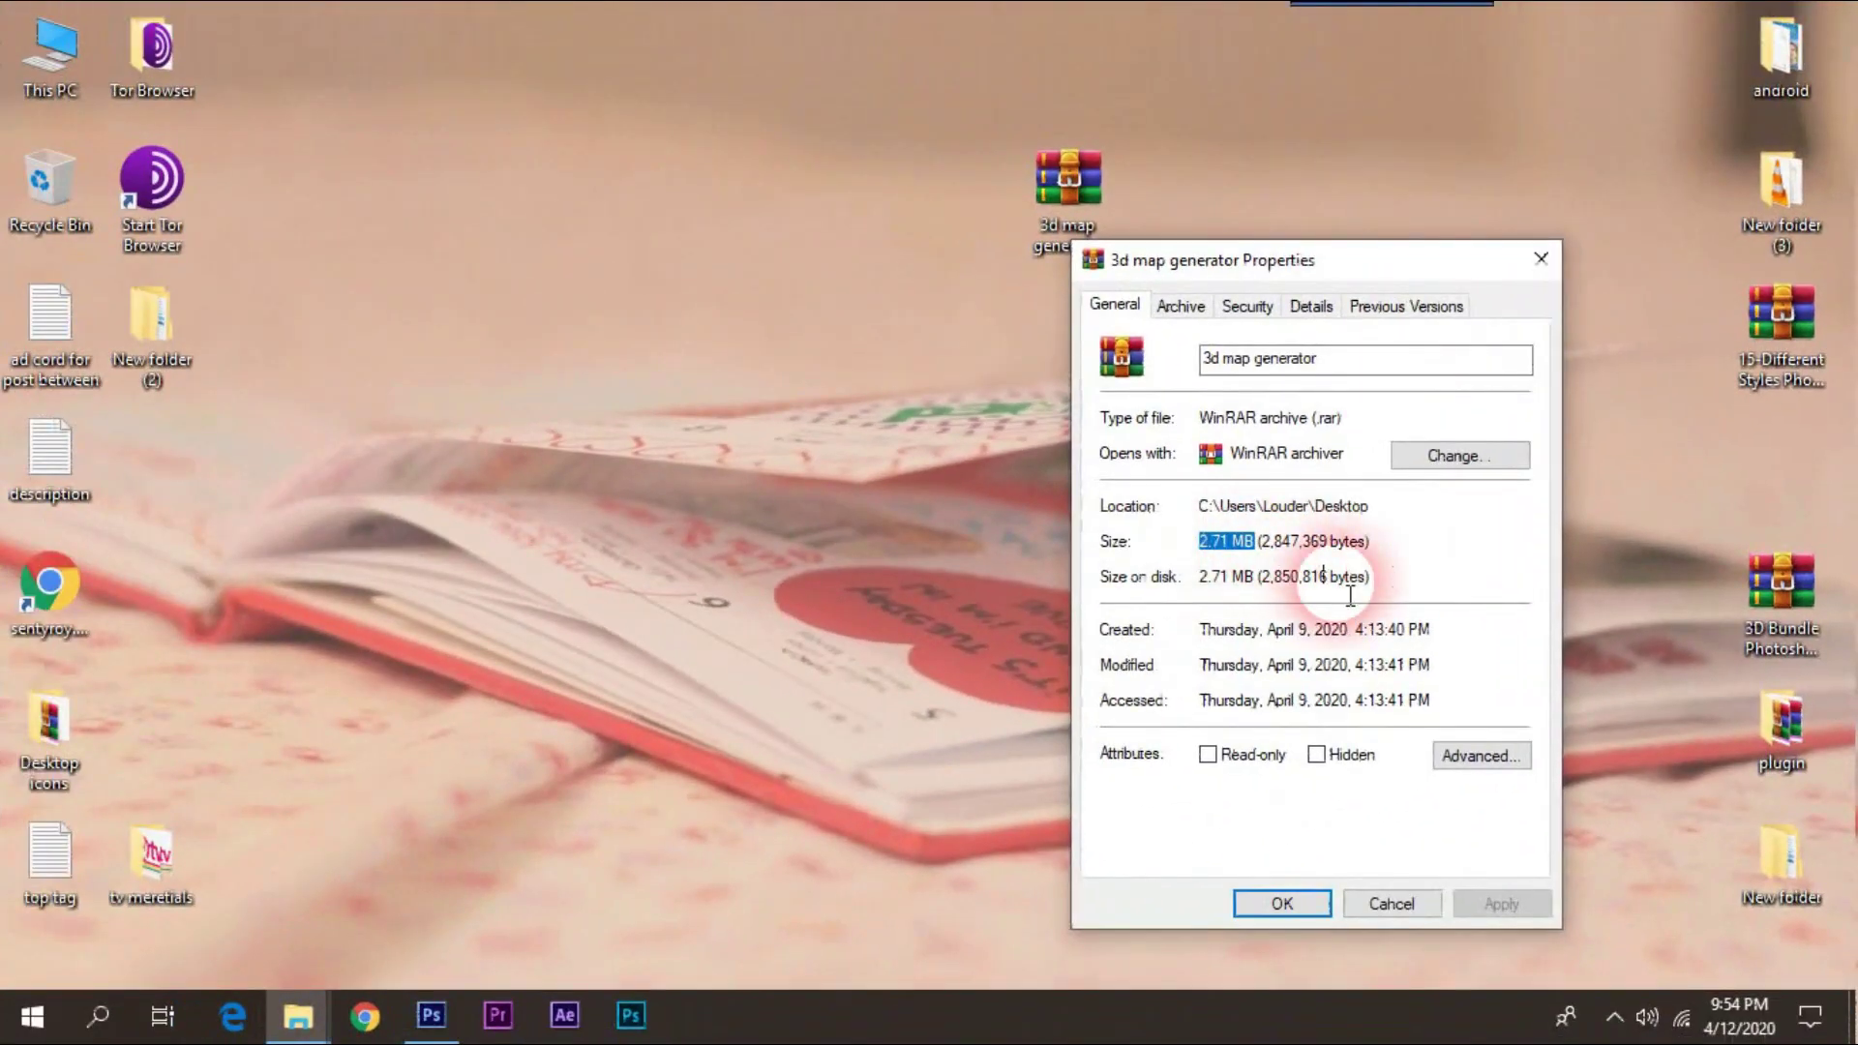
click(1384, 903)
mouse_move(1076, 184)
mouse_down()
mouse_move(1094, 186)
mouse_move(1031, 277)
mouse_up()
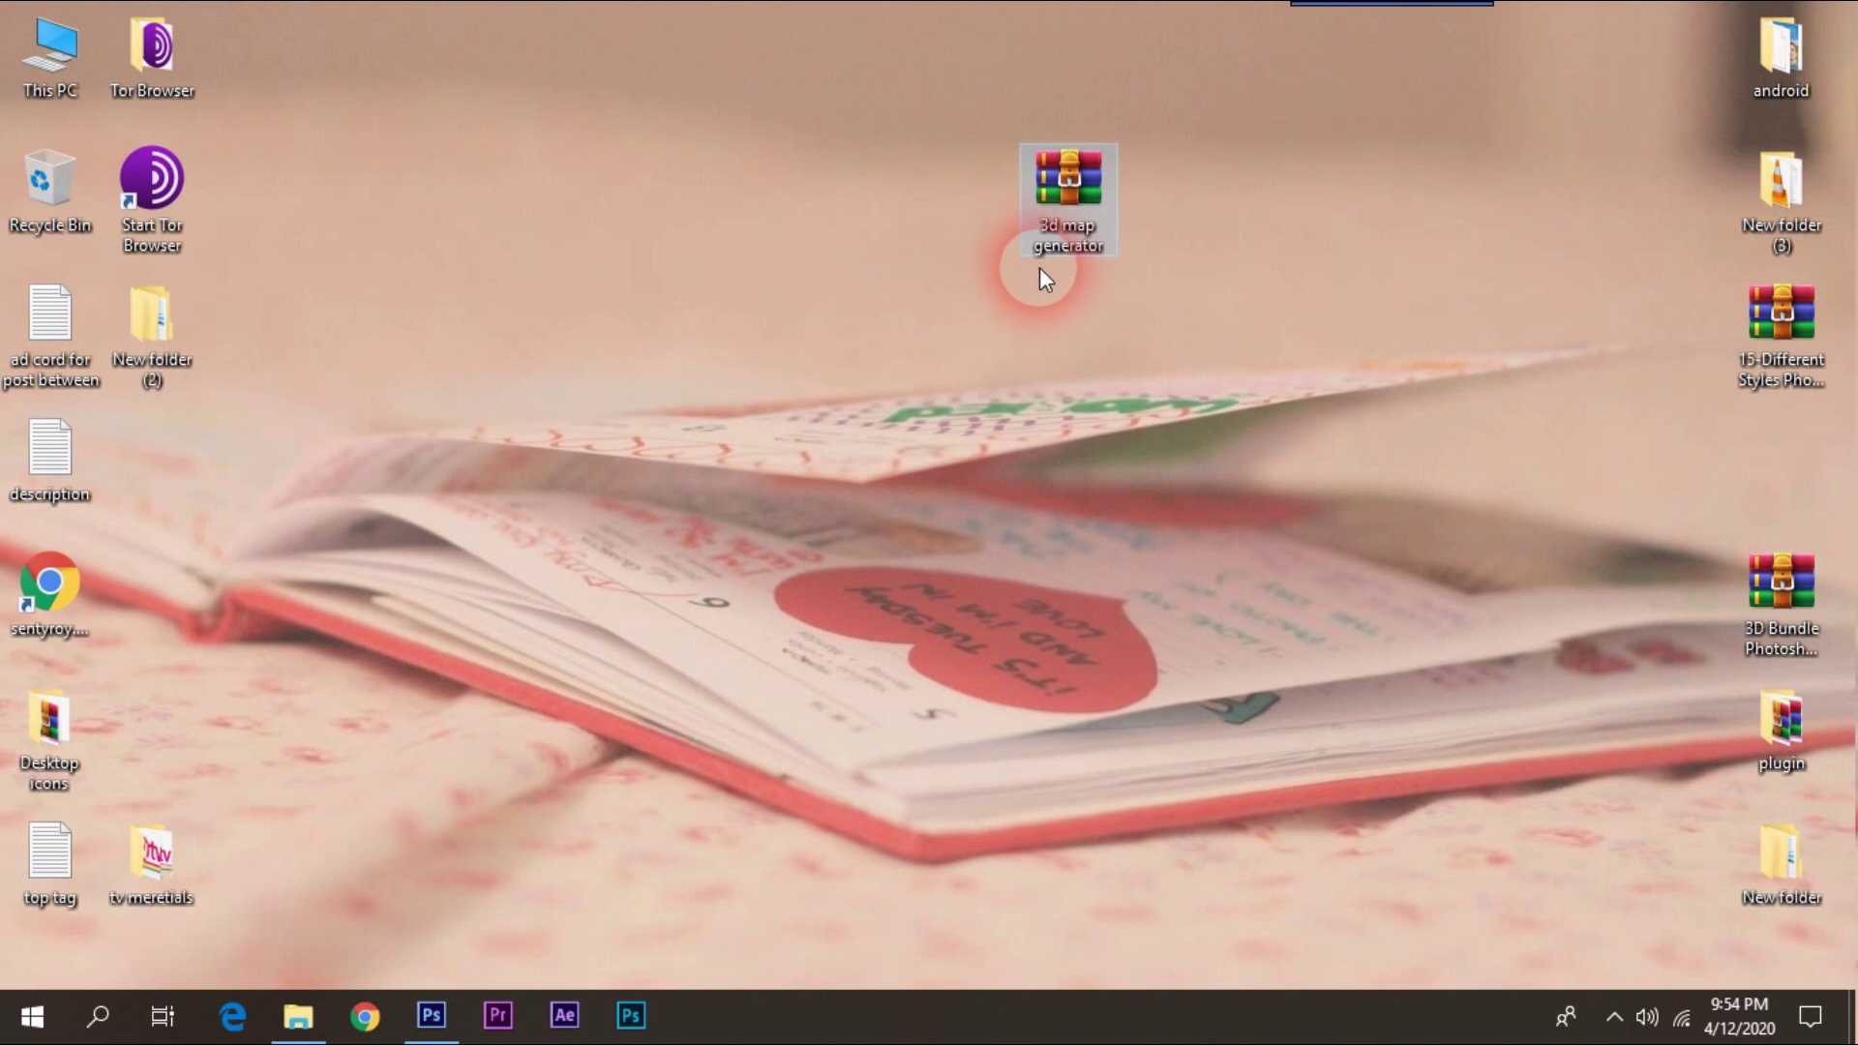
Open the archive in WinRAR and extract it to Desktop\3d map generator.
drag(1076, 202, 1076, 207)
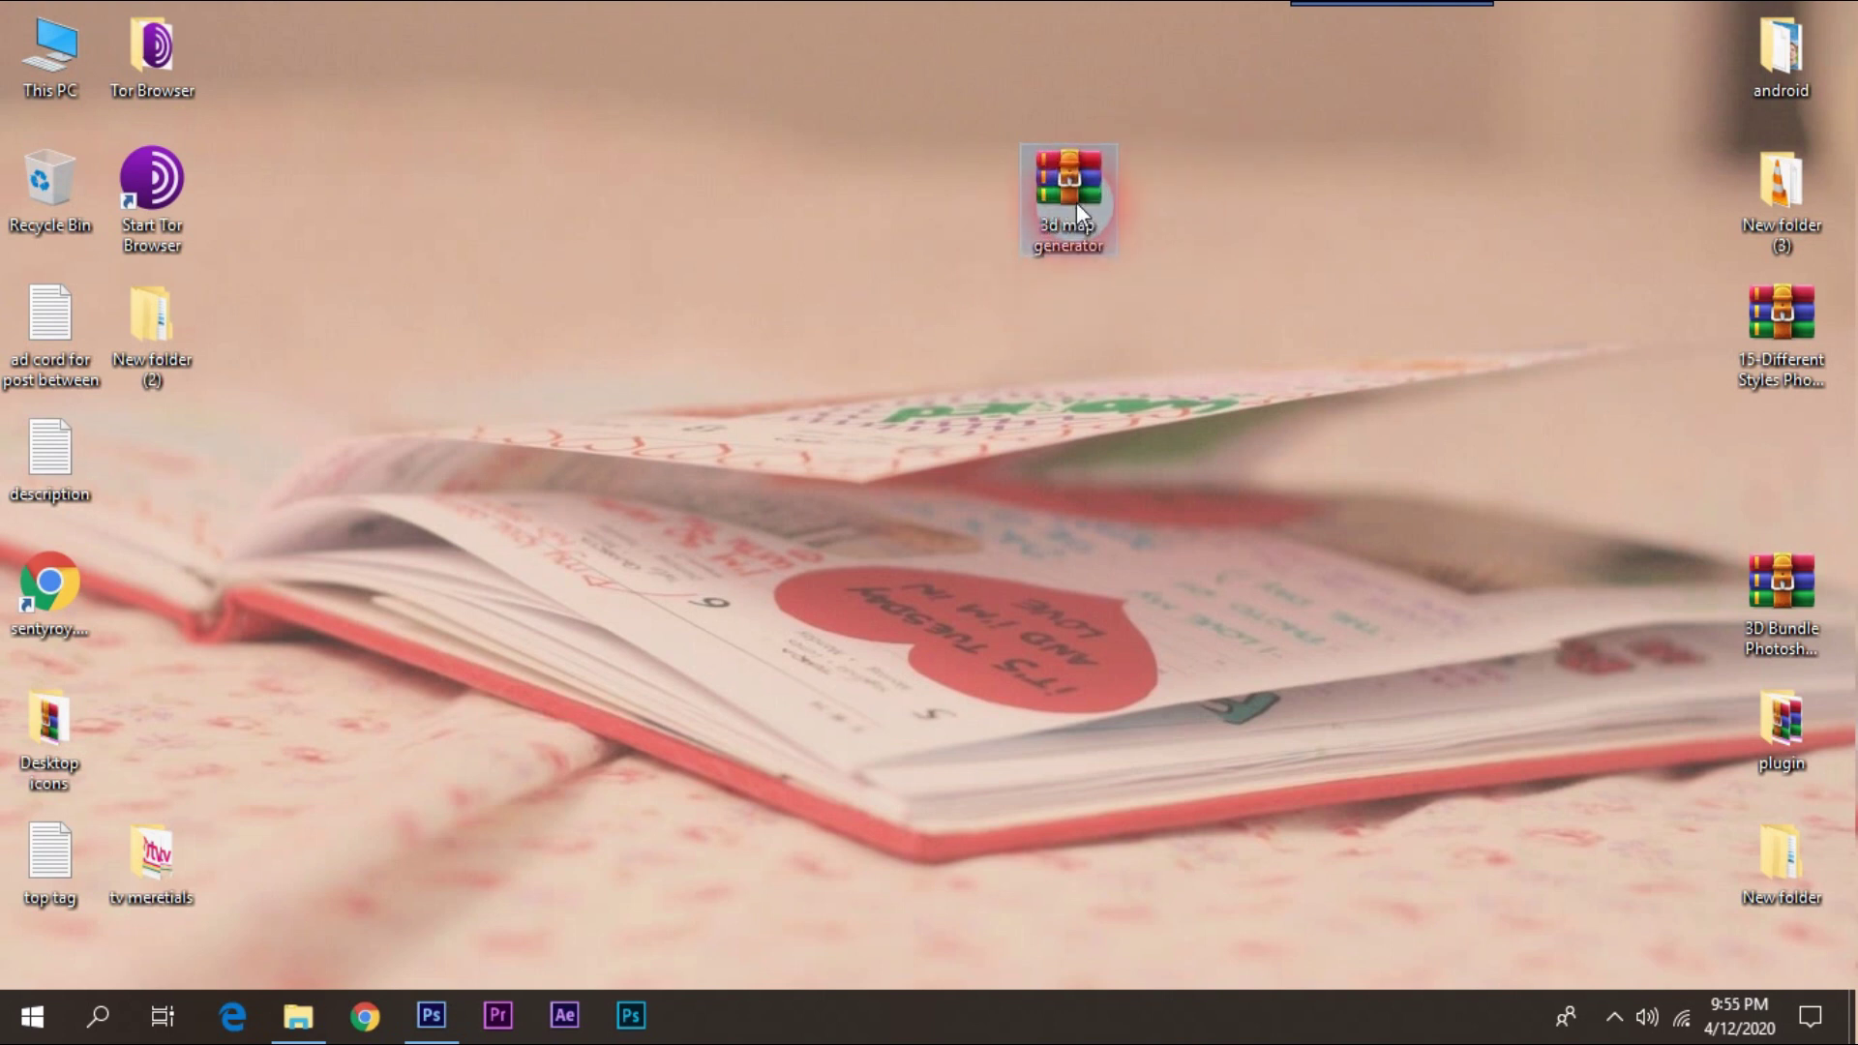
double_click(1072, 174)
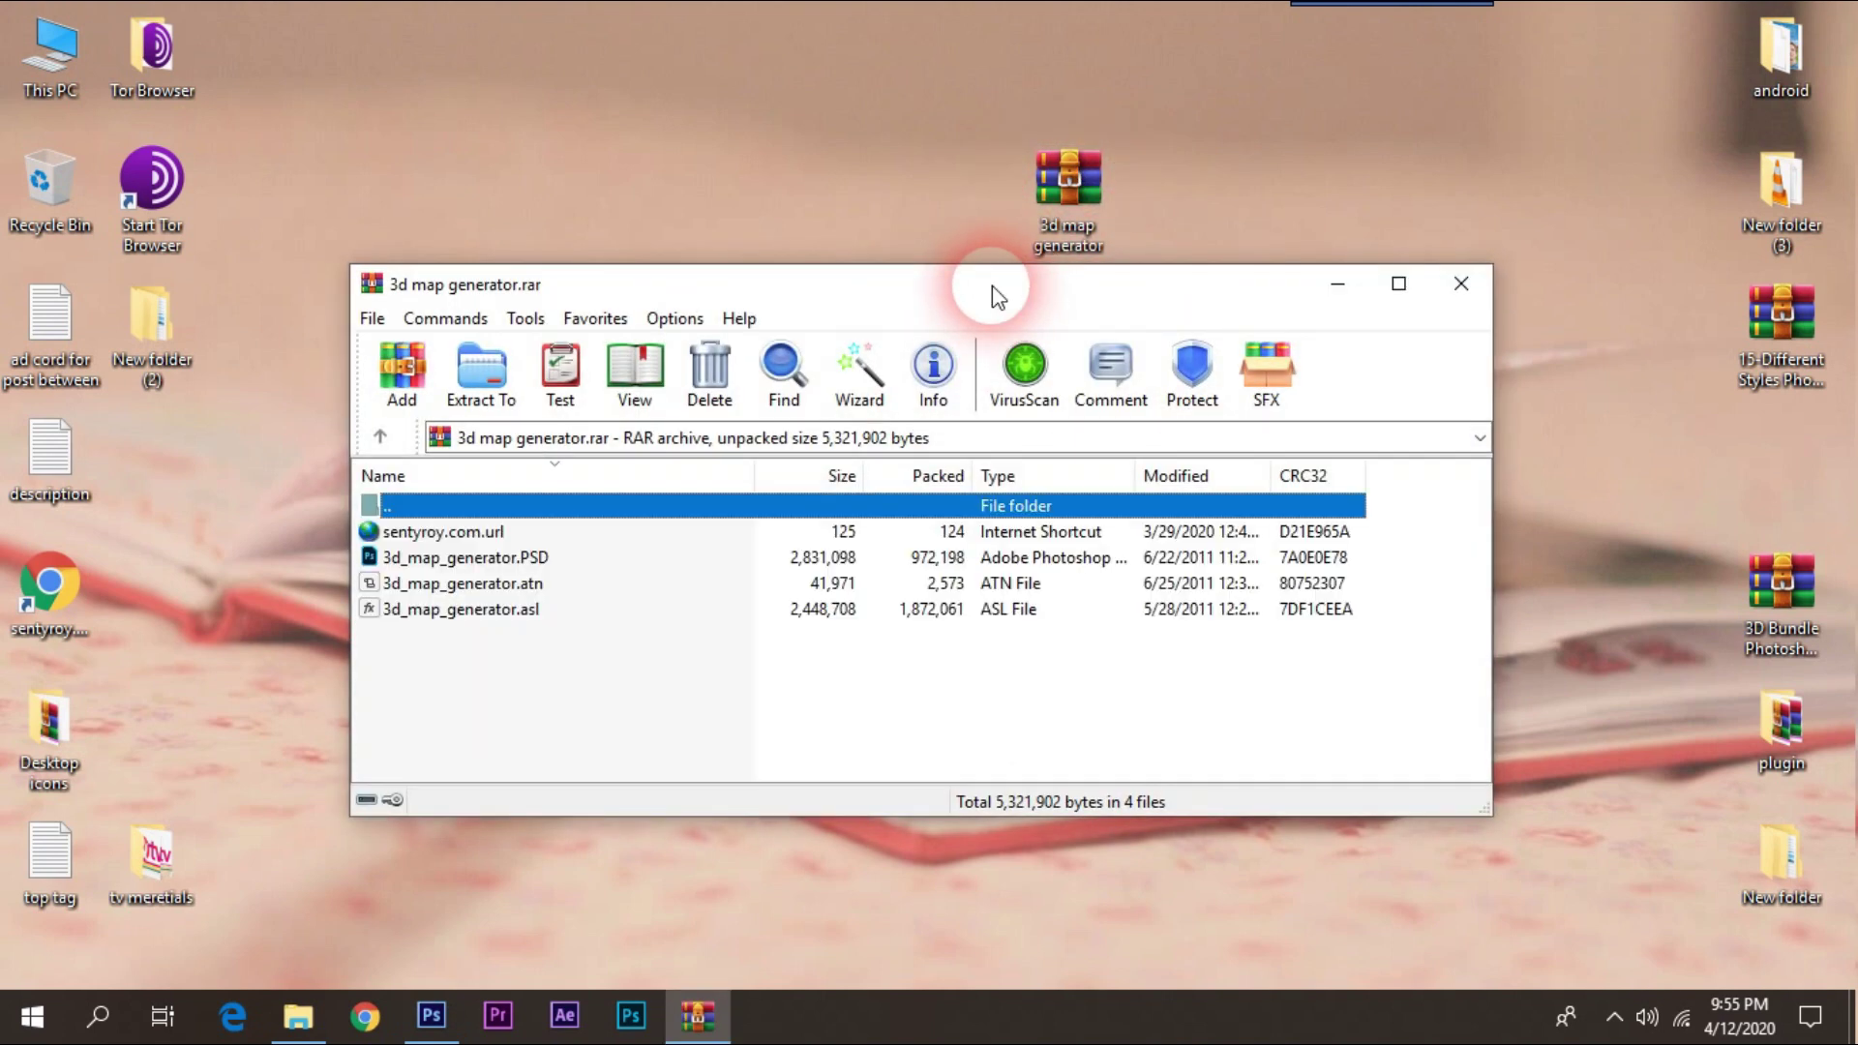
drag(989, 287, 1064, 311)
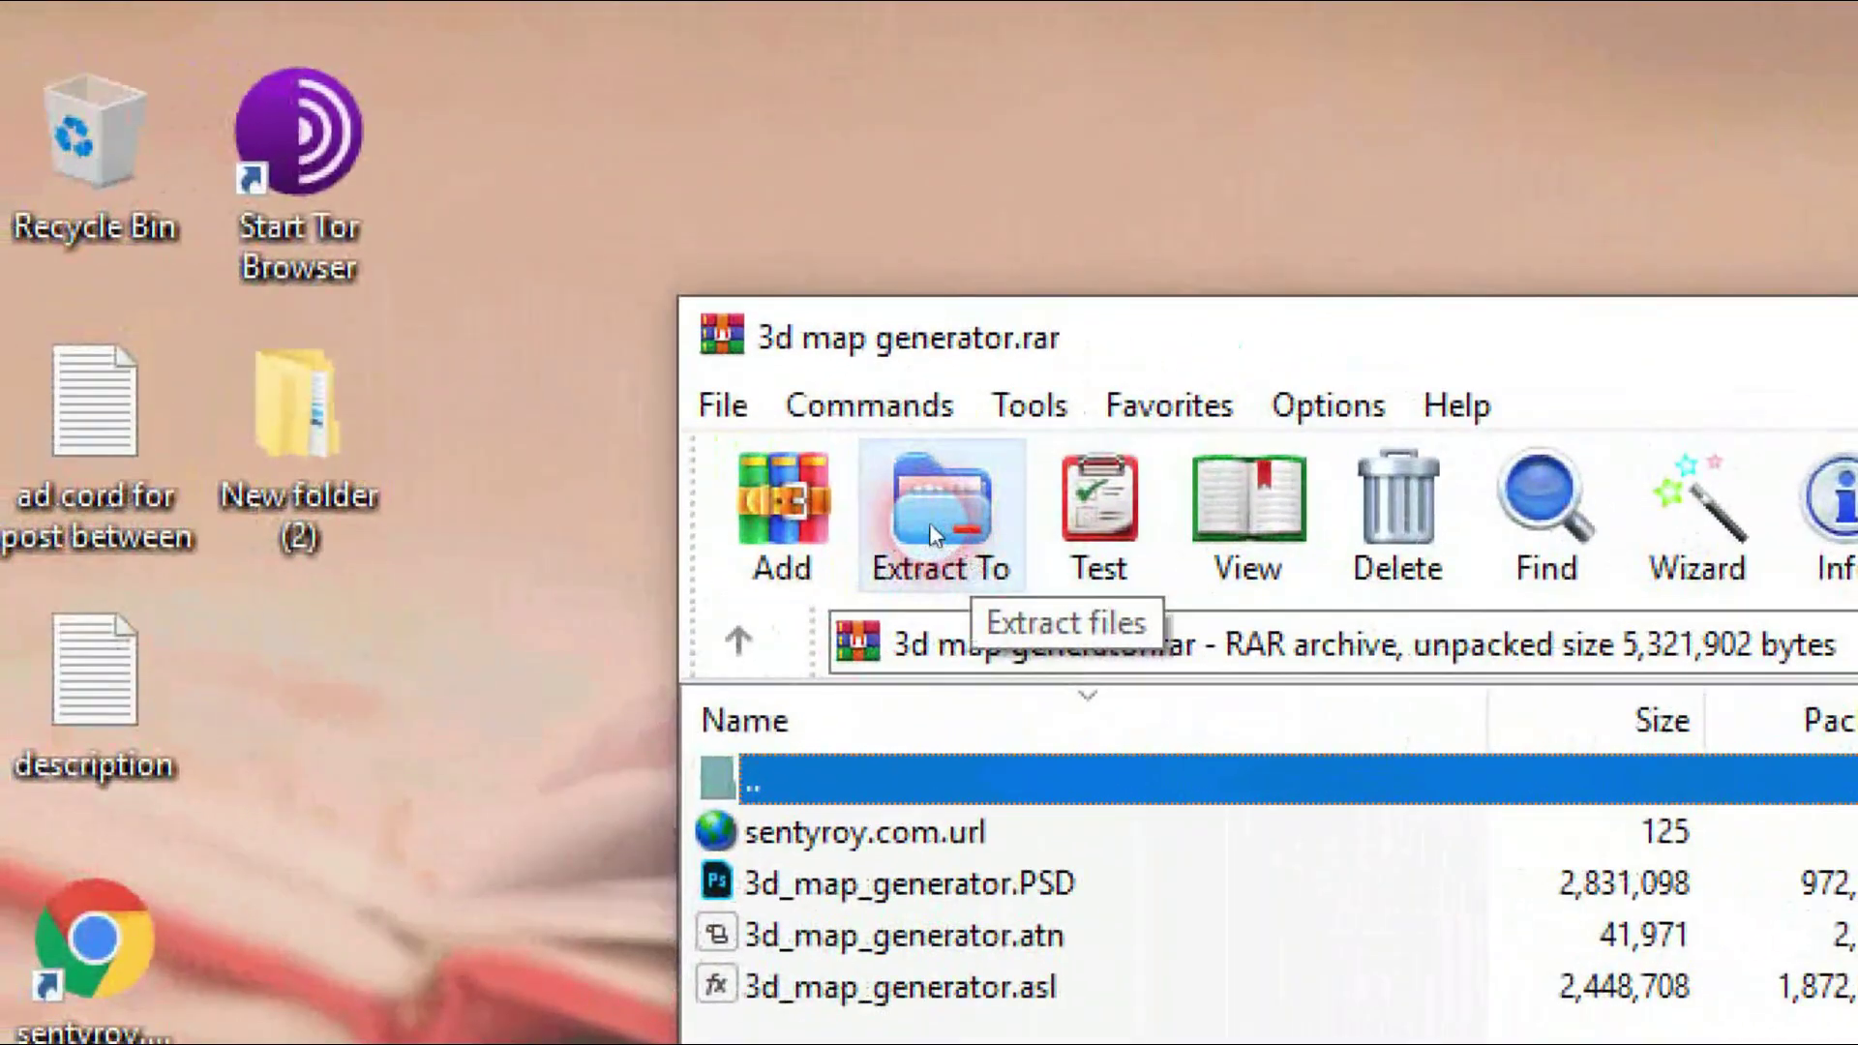
click(929, 525)
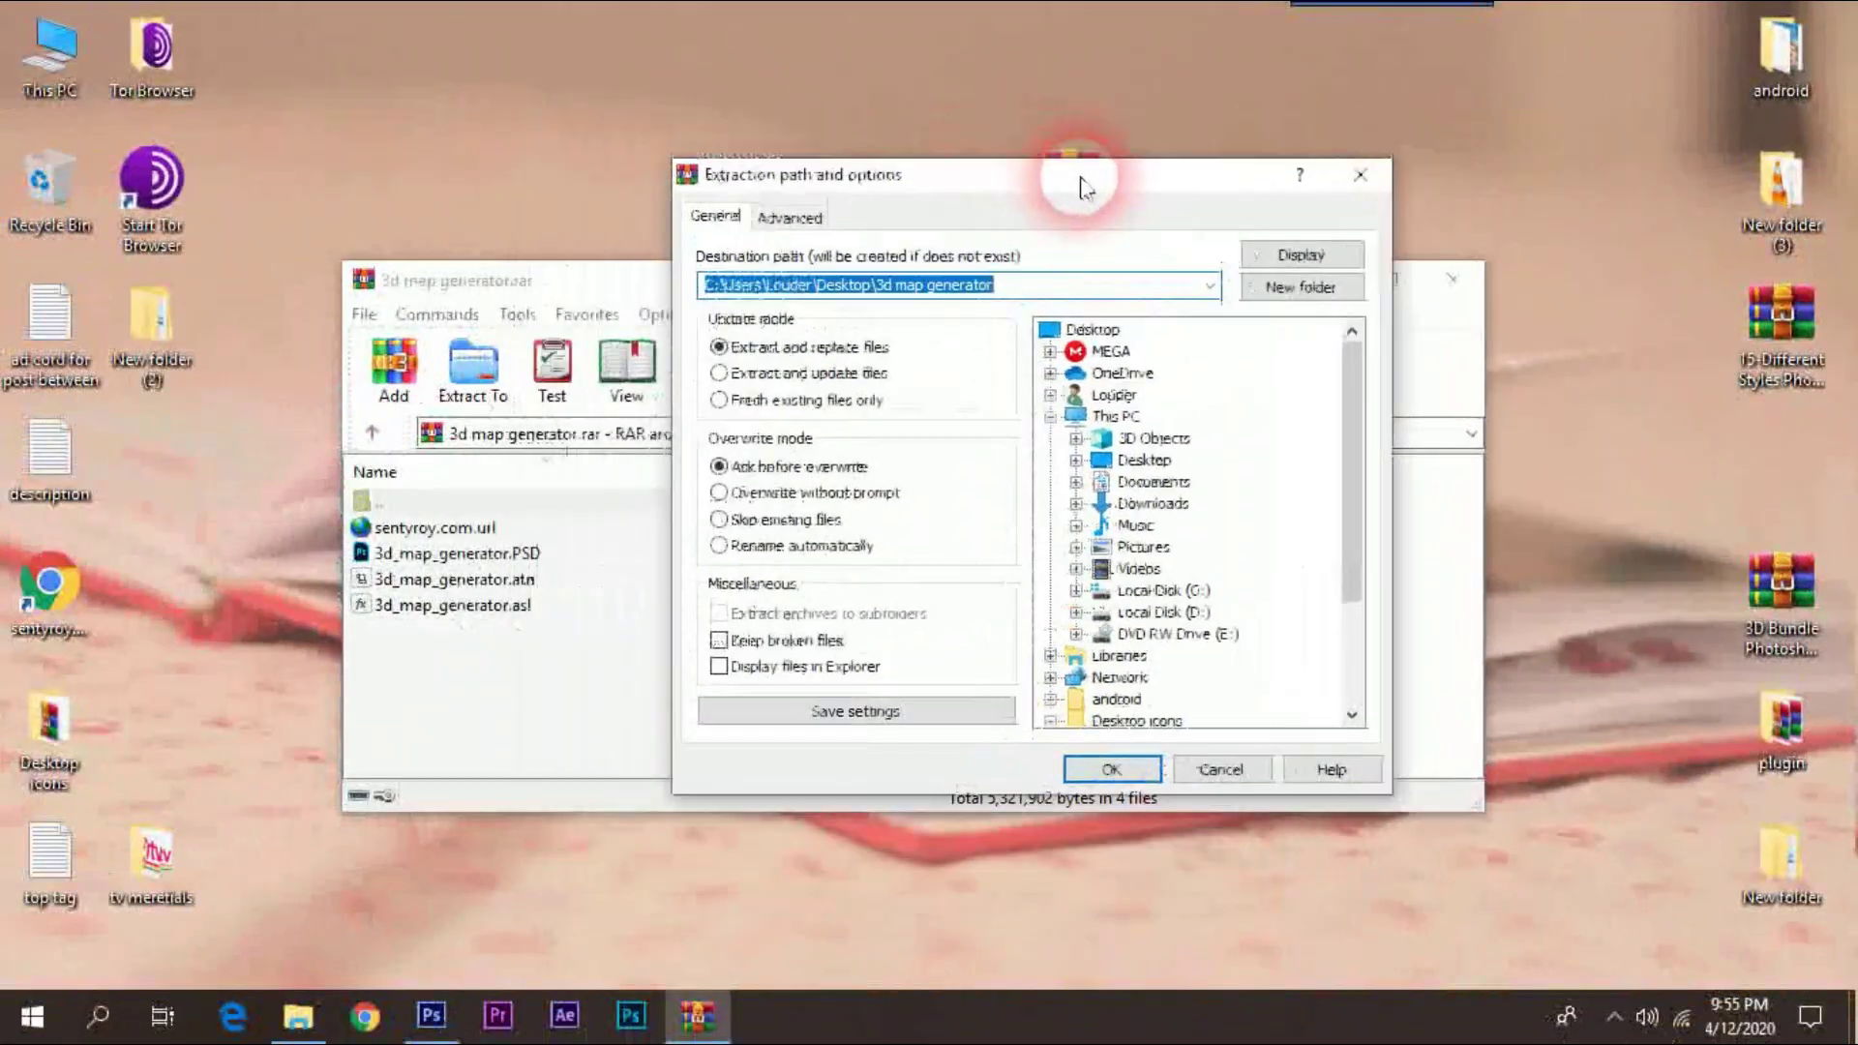
drag(1080, 184, 1006, 189)
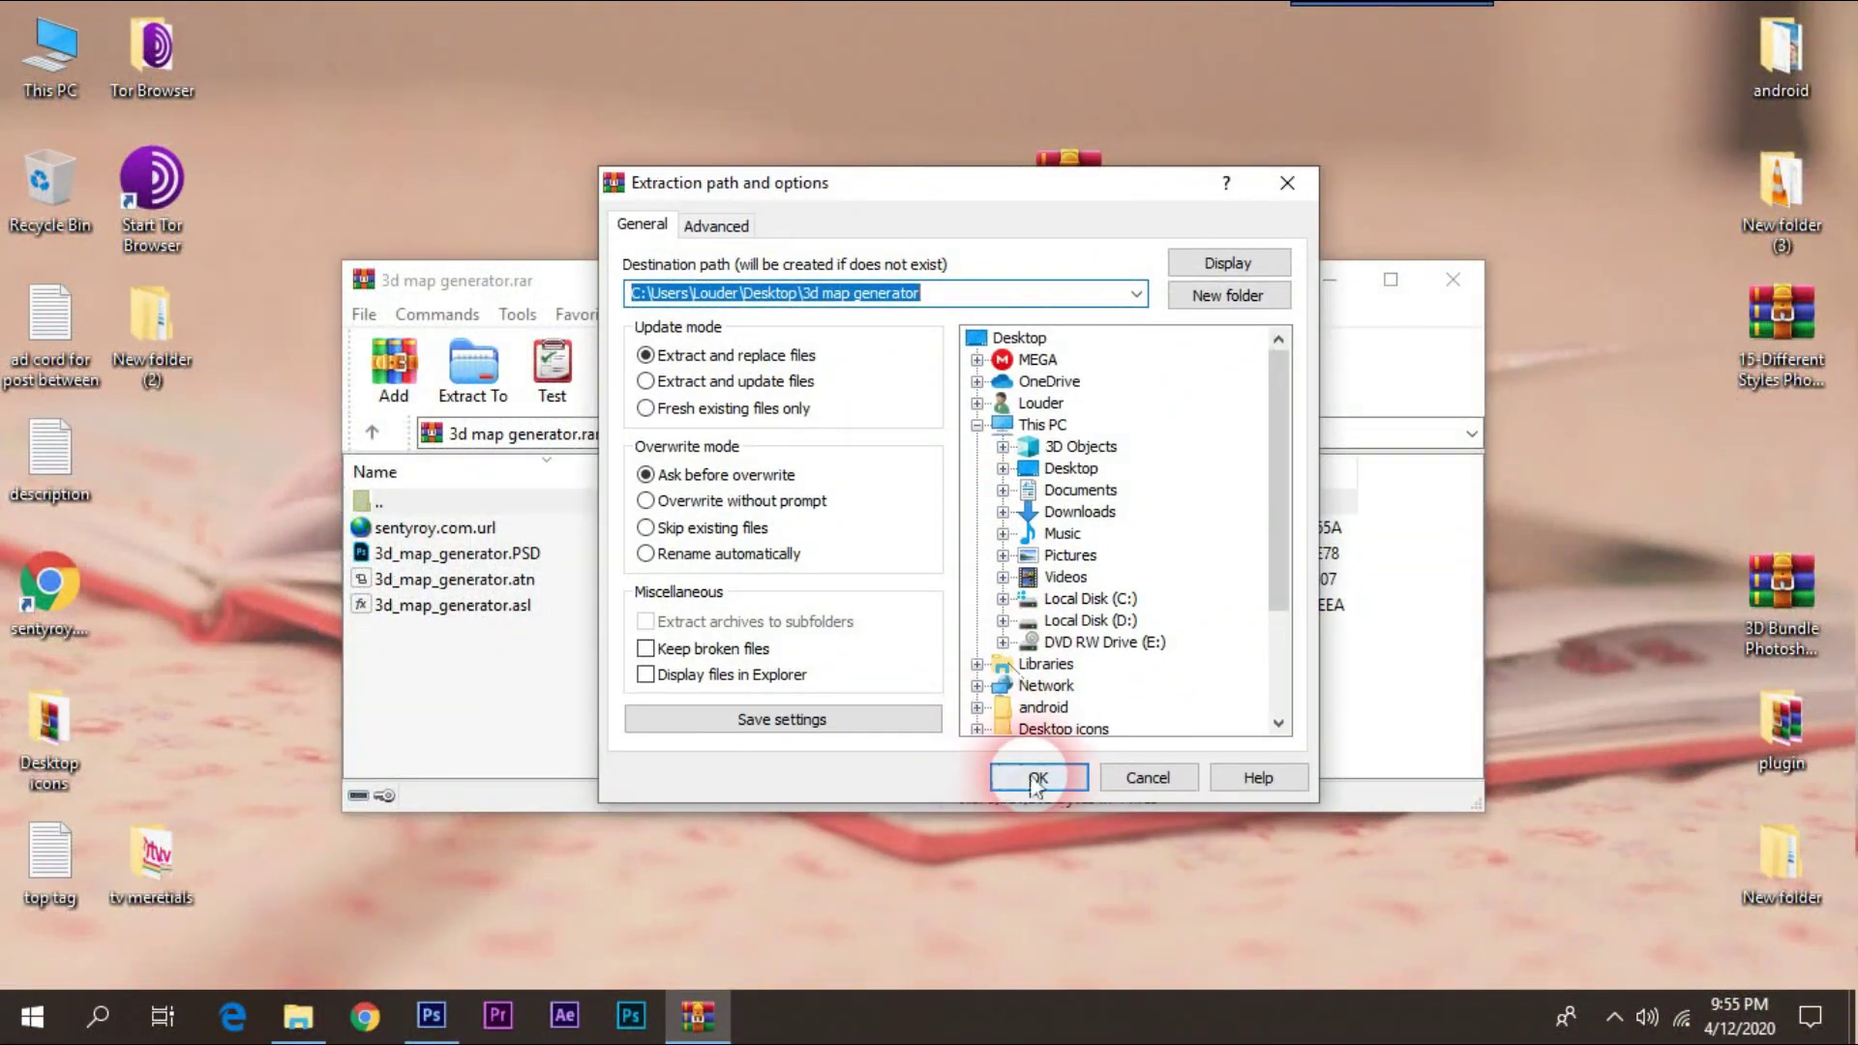
click(1030, 775)
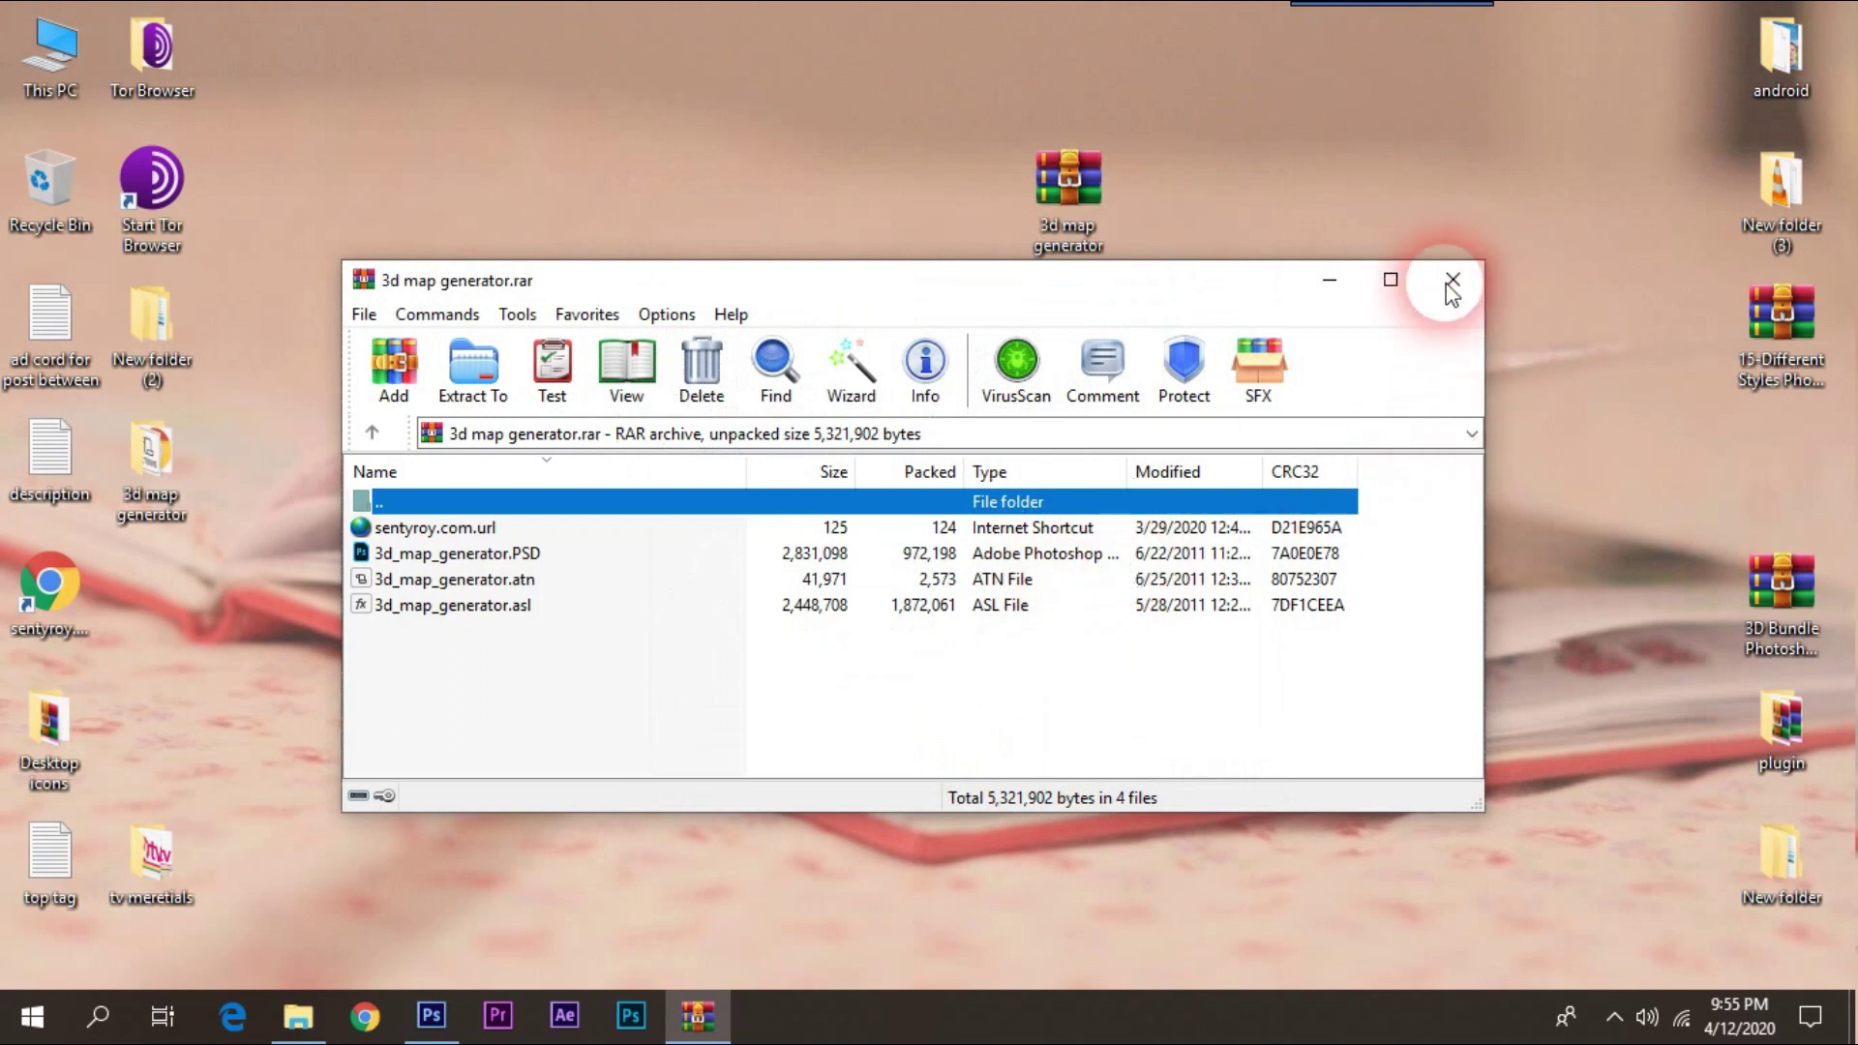
drag(1198, 285, 1284, 302)
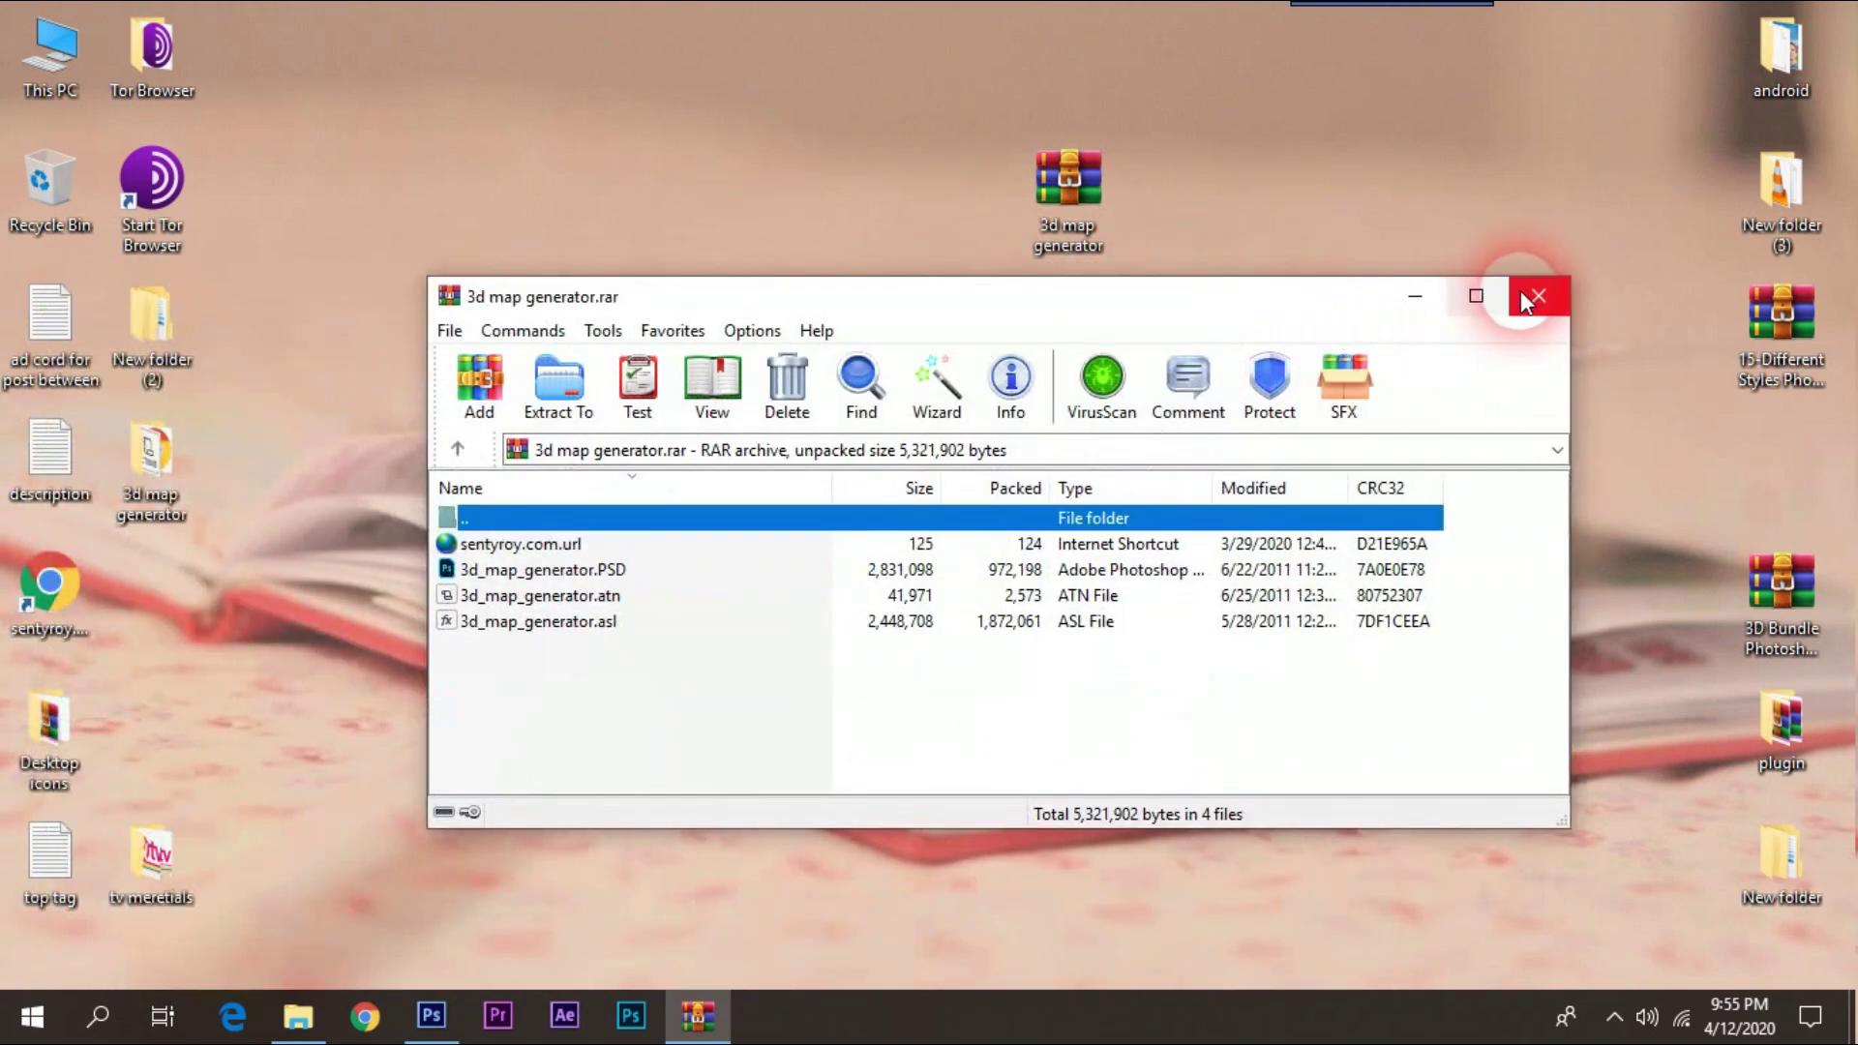
click(1538, 295)
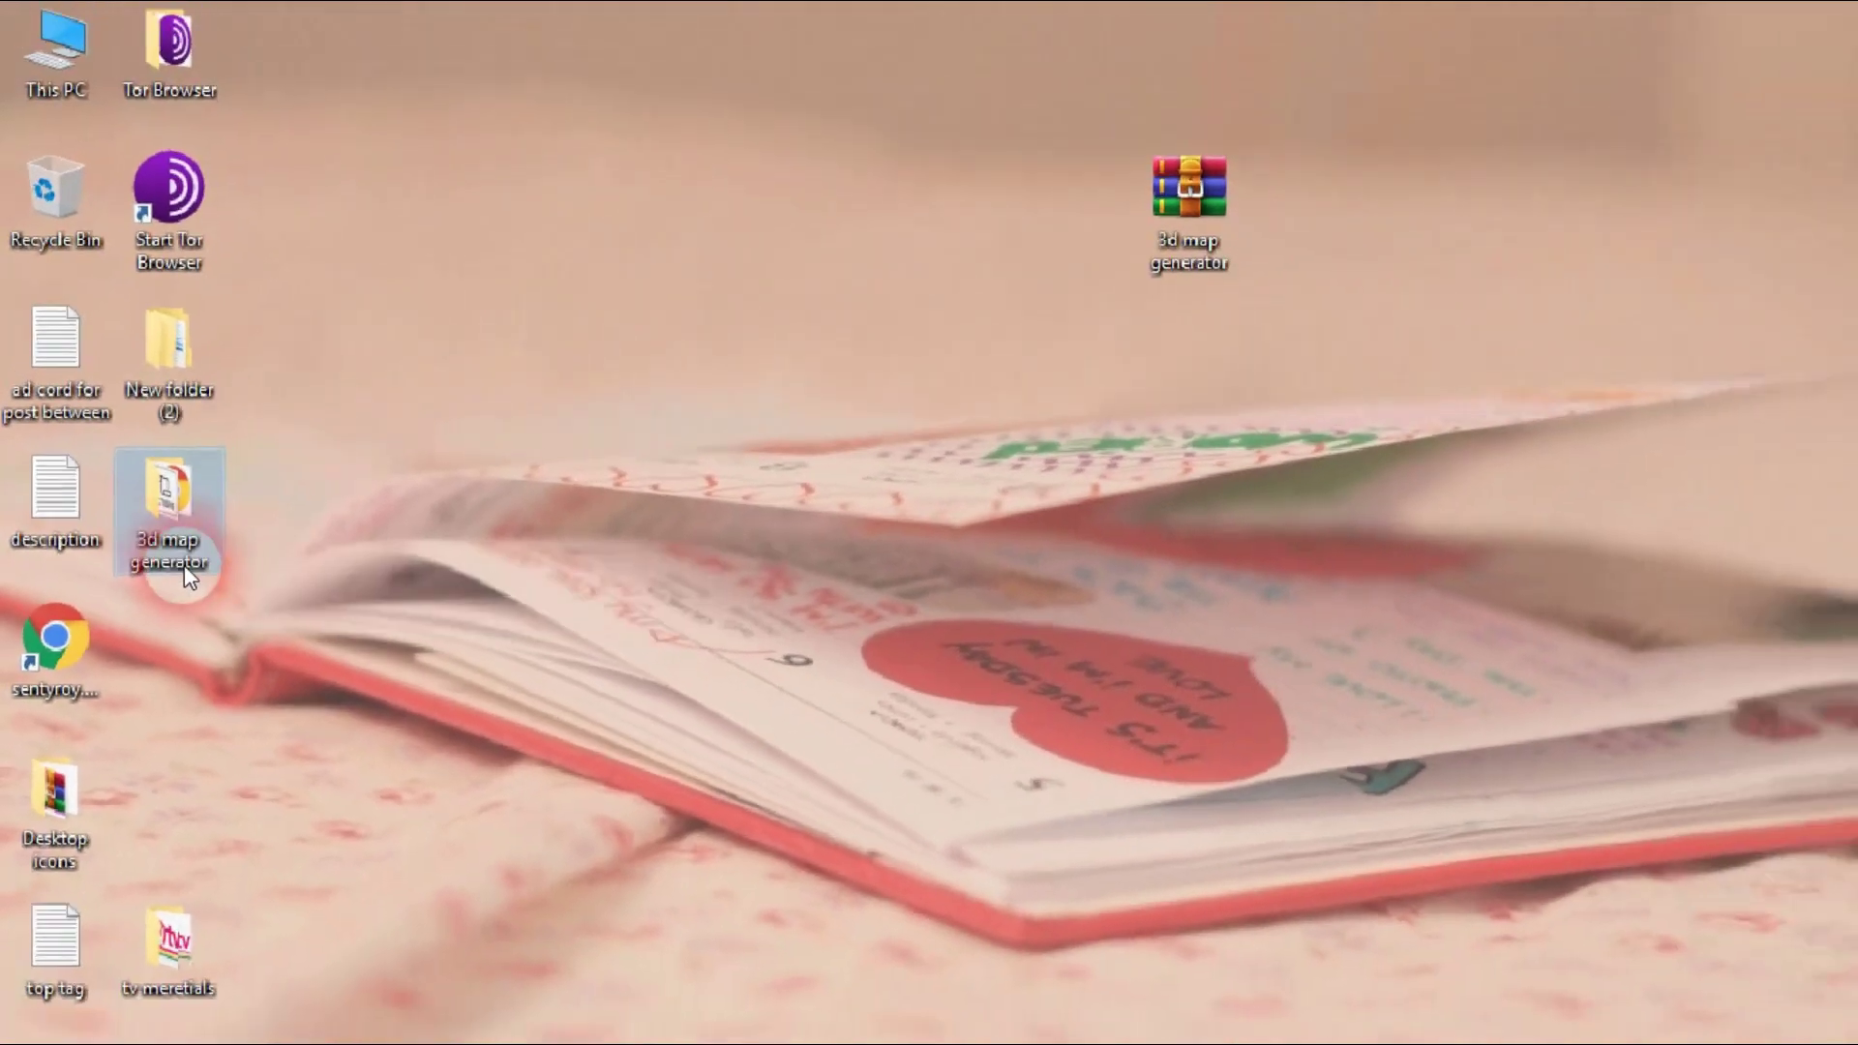
Drag the extracted 5.07 MB '3d map generator' folder beside its RAR archive.
mouse_move(155, 477)
mouse_down()
mouse_move(426, 307)
mouse_move(782, 194)
mouse_up()
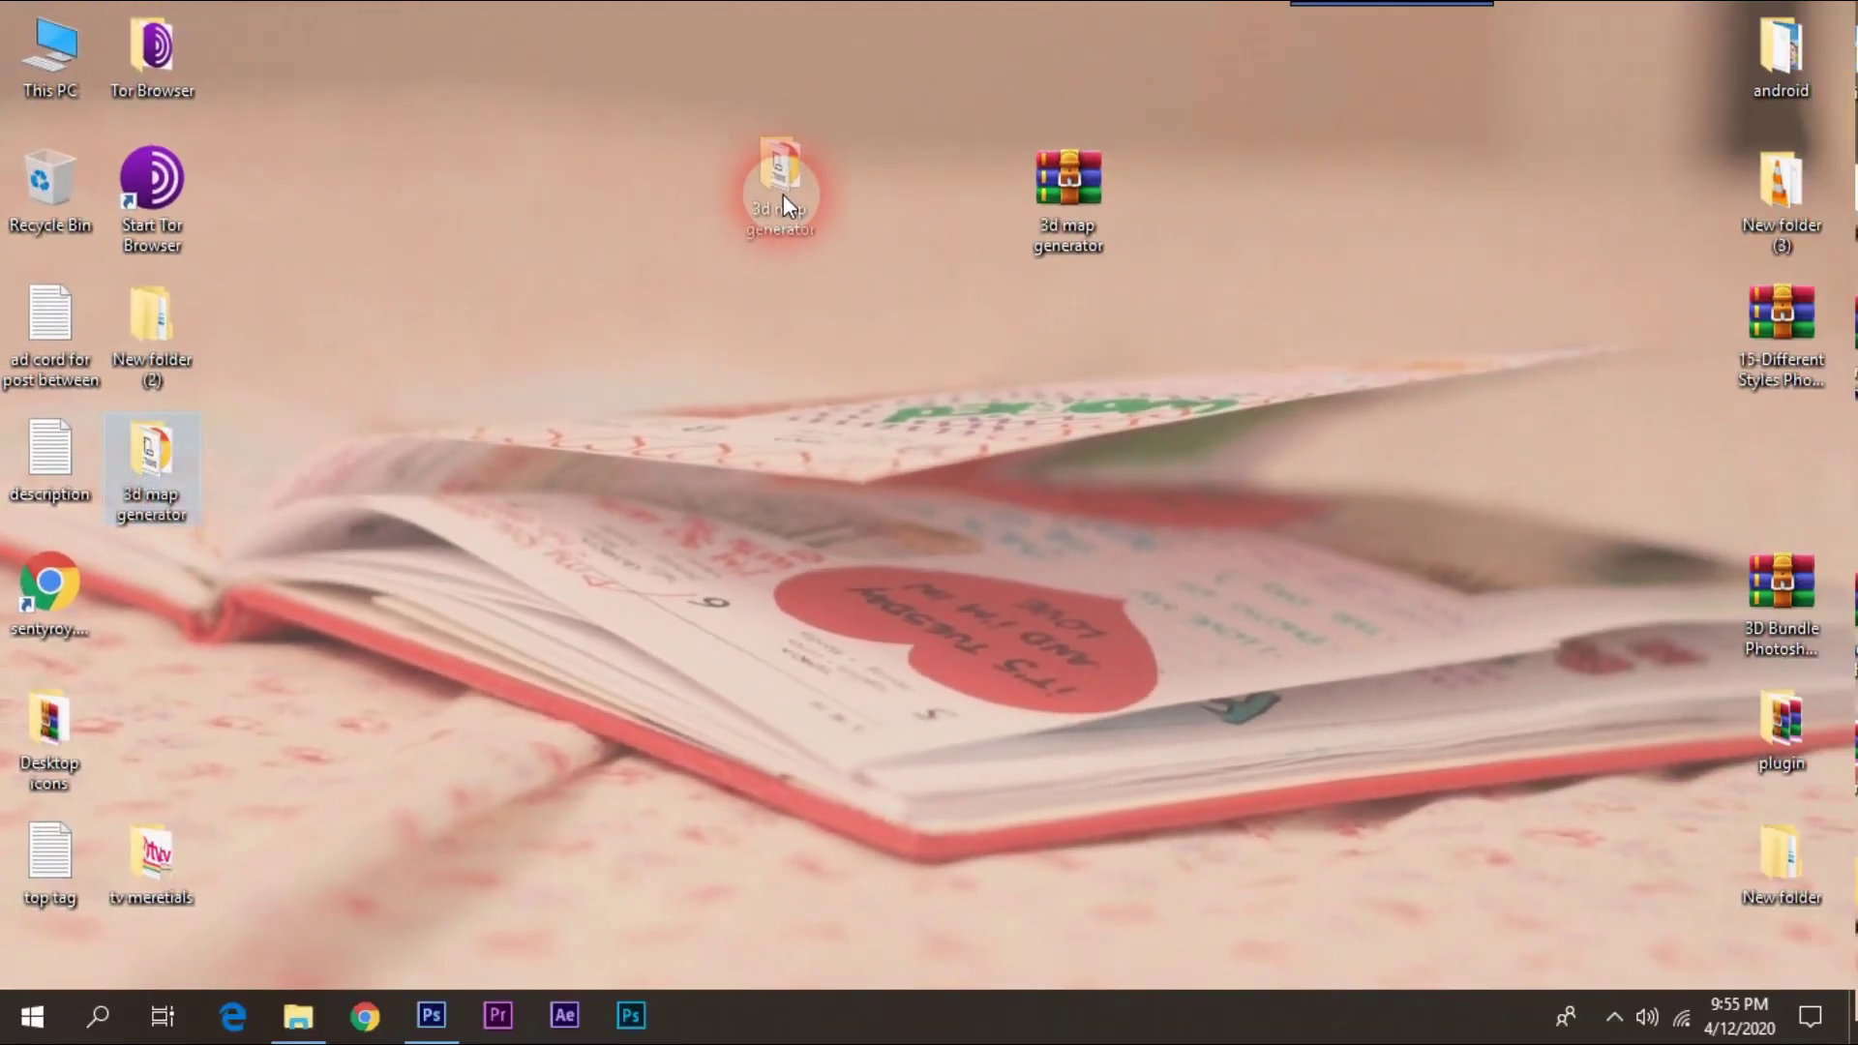
drag(949, 206, 958, 206)
drag(1212, 408, 1101, 193)
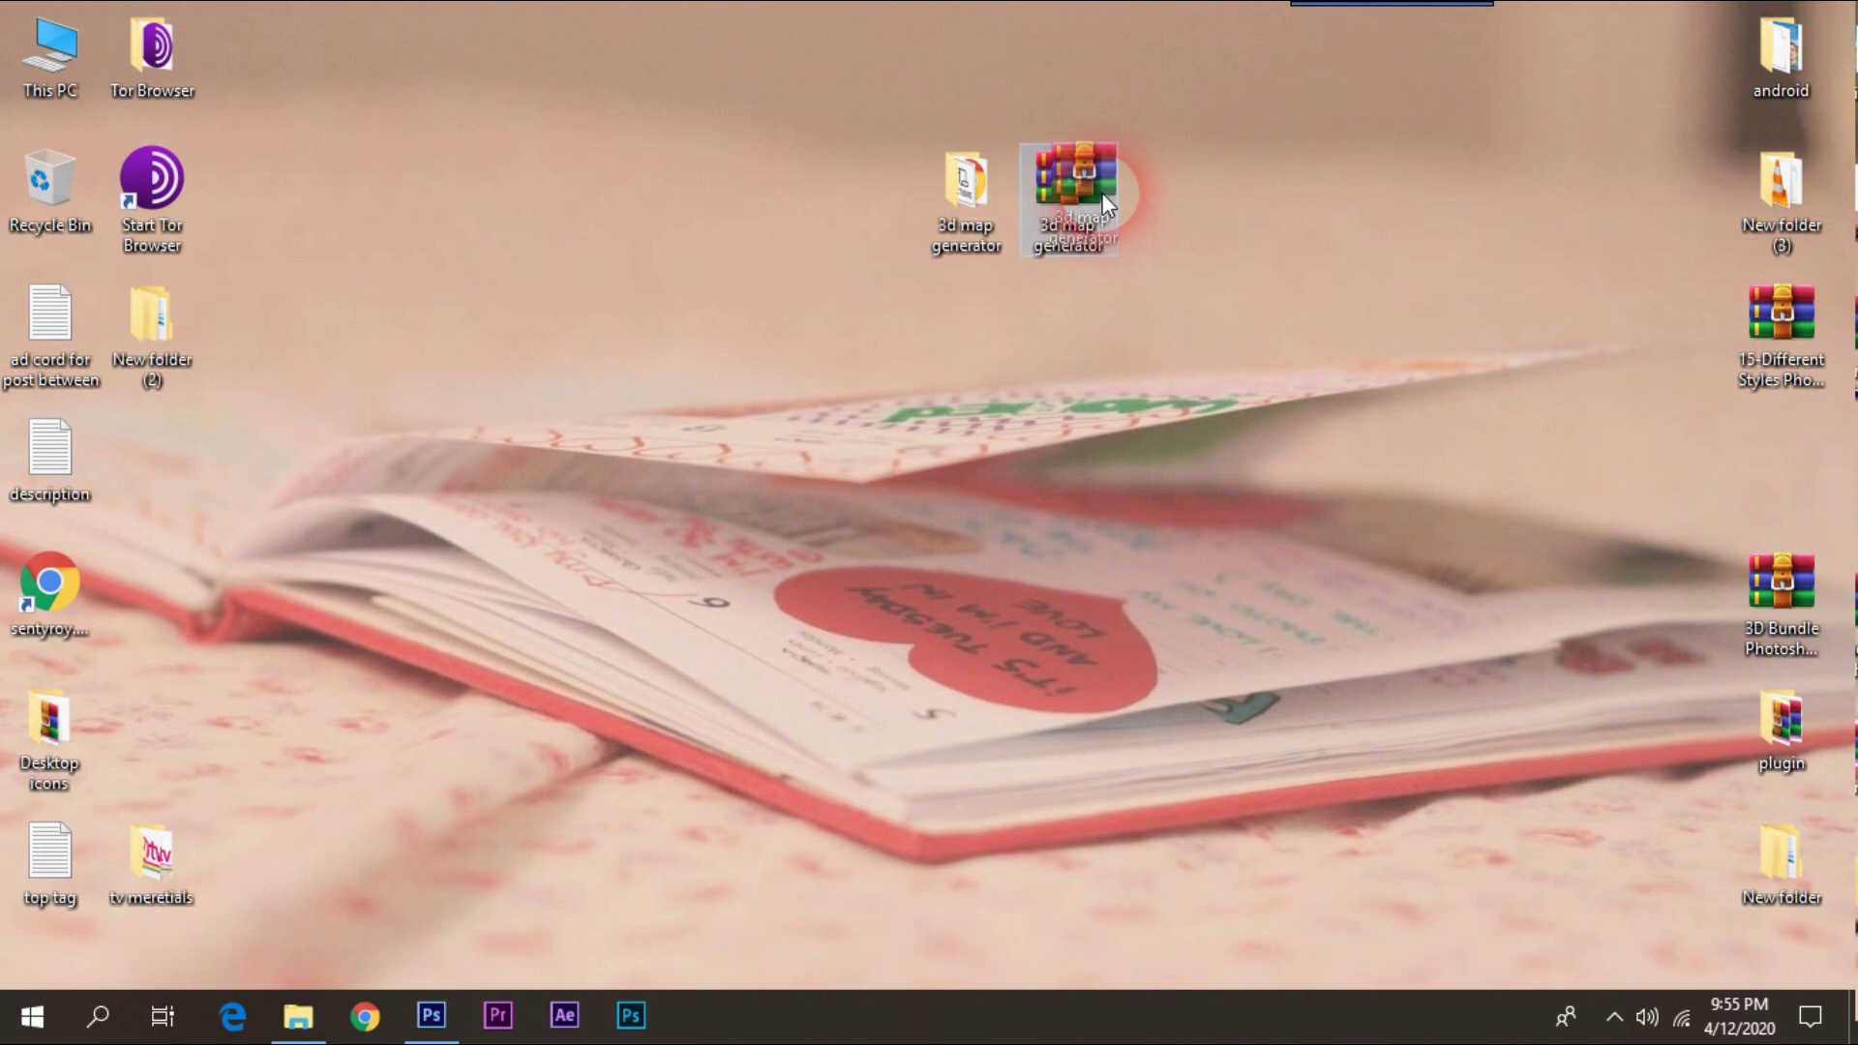
drag(1090, 207, 1089, 207)
click(960, 216)
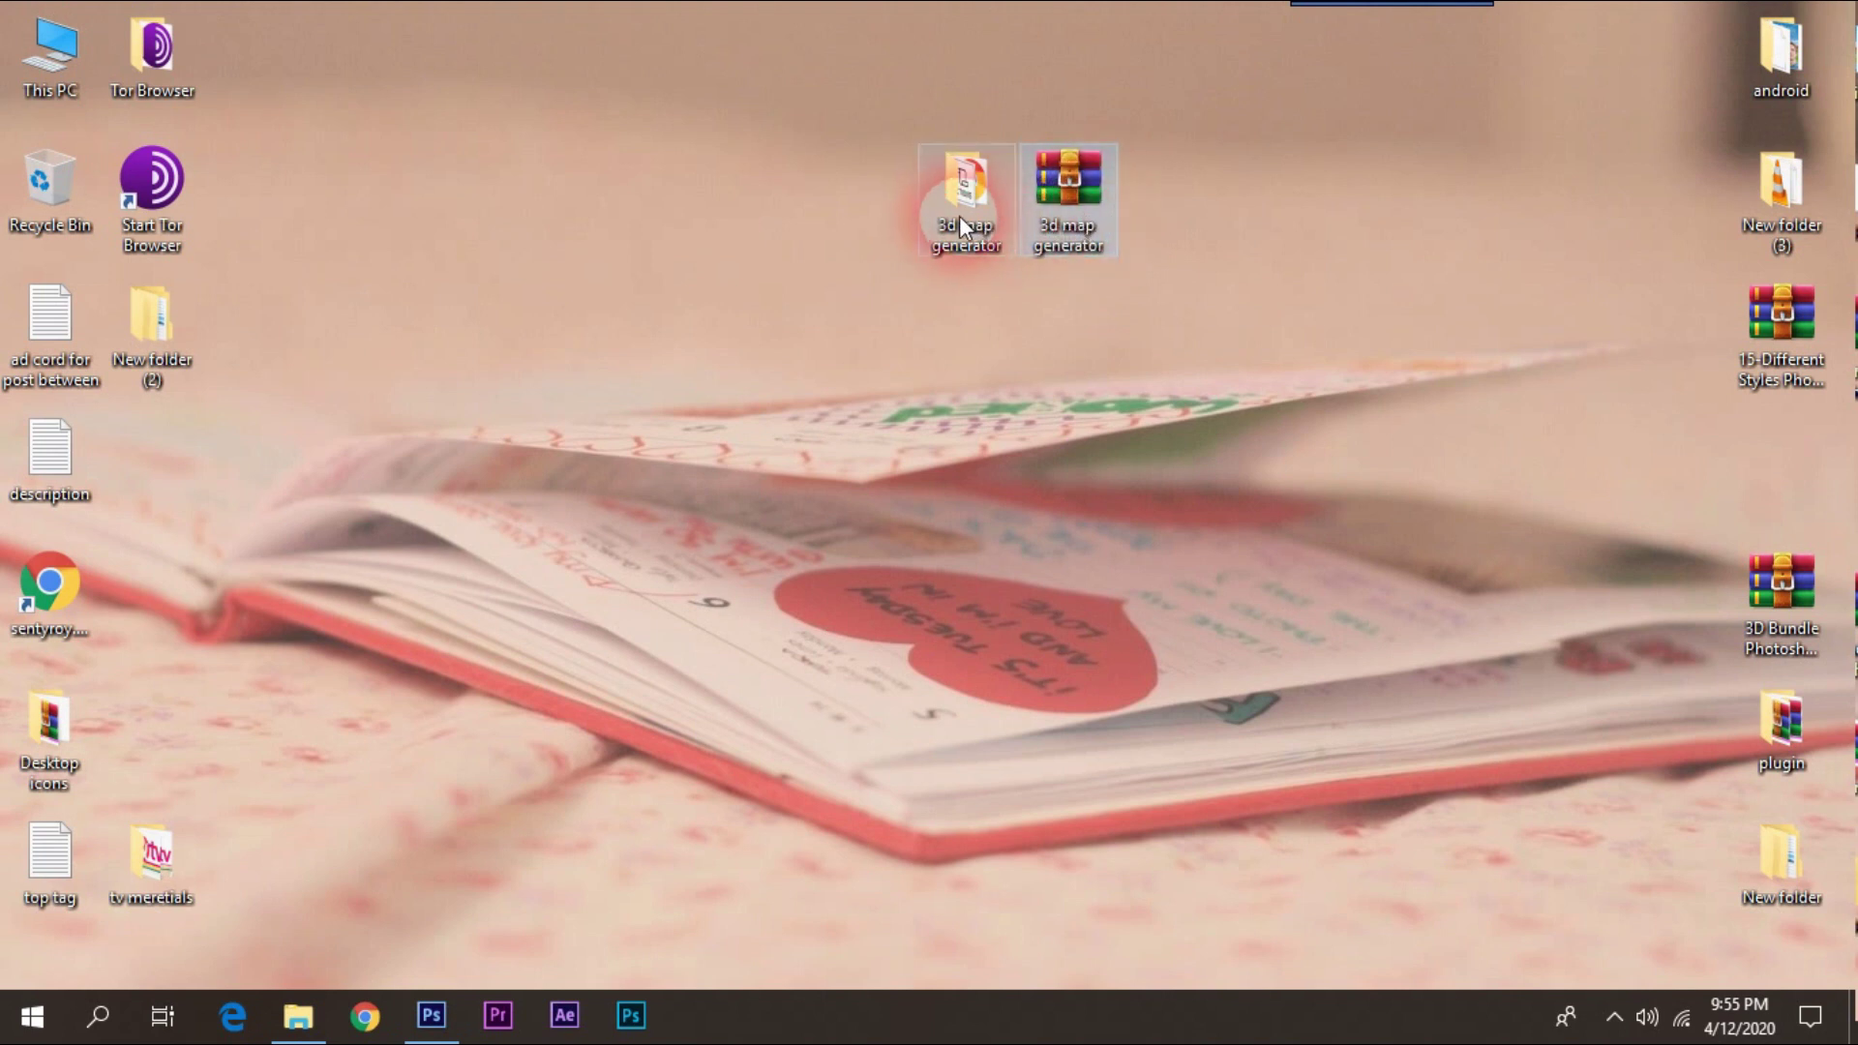
mouse_move(963, 228)
mouse_down()
mouse_move(838, 219)
mouse_move(960, 198)
mouse_up()
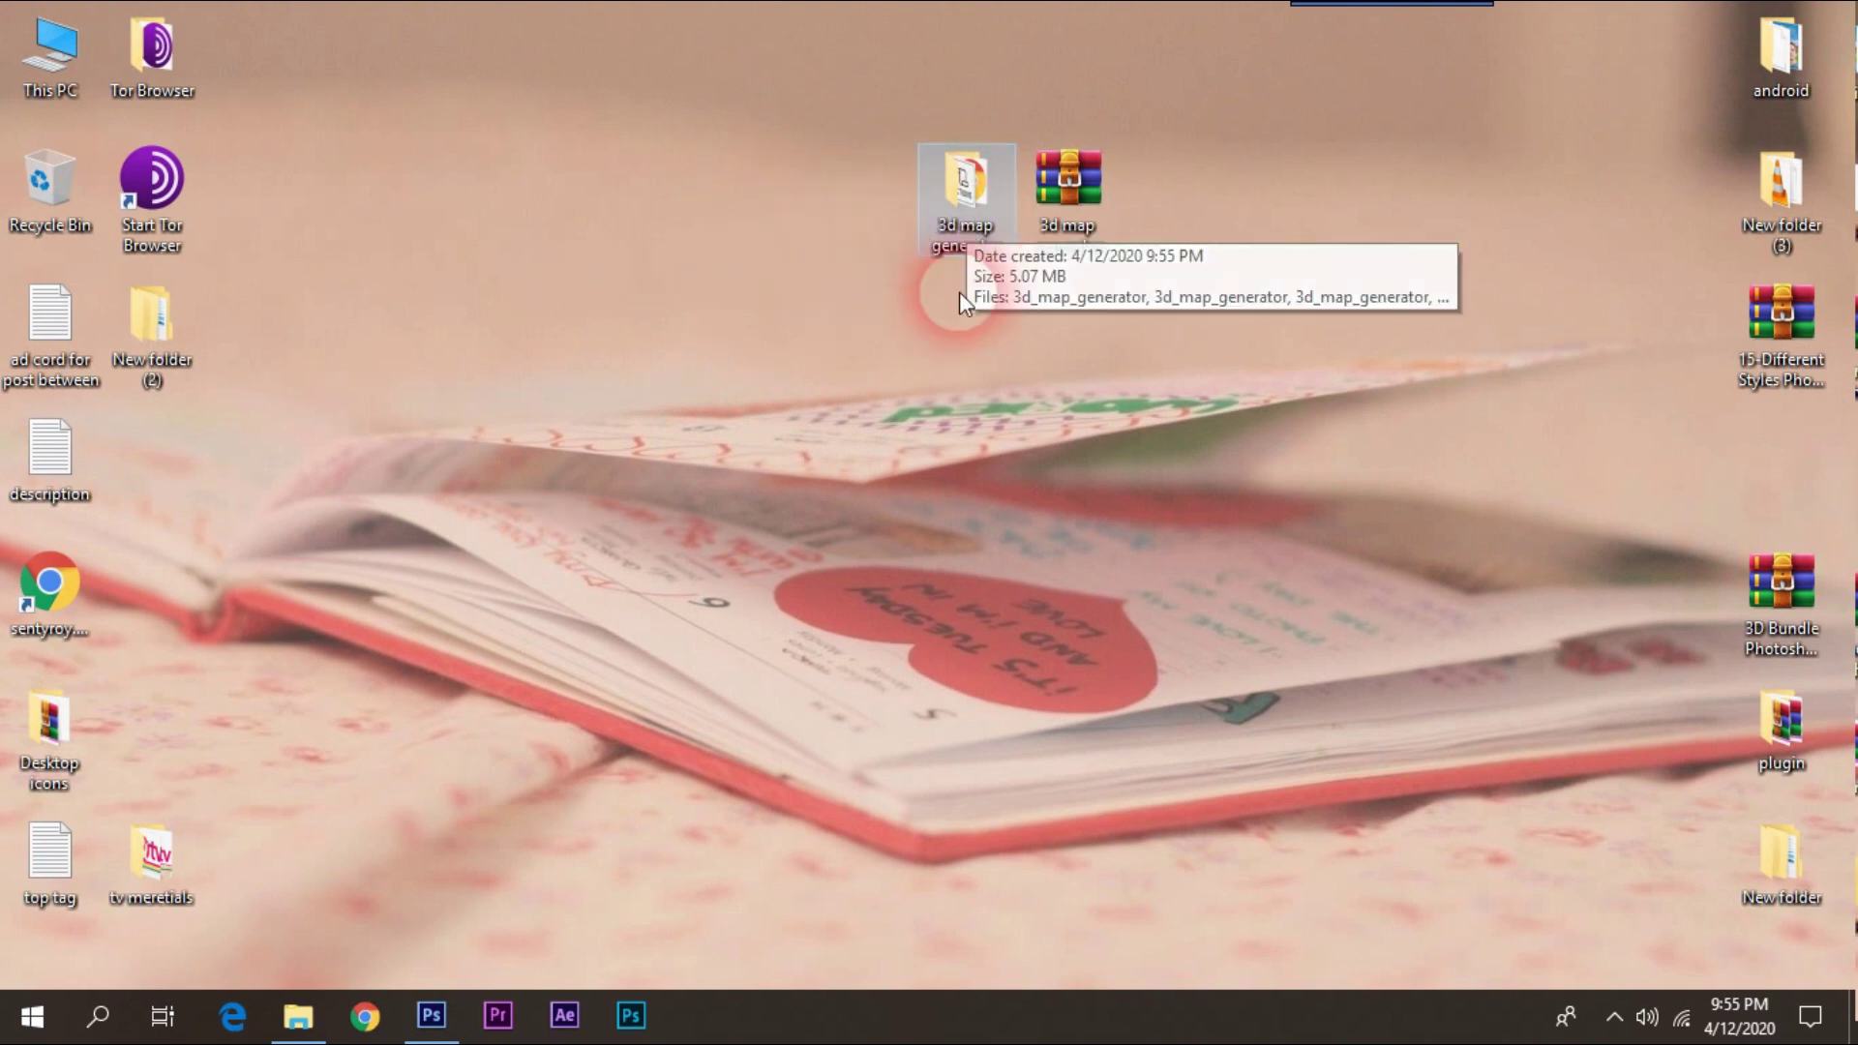
Open the '3d map generator' folder and view it as Extra large icons.
double_click(952, 194)
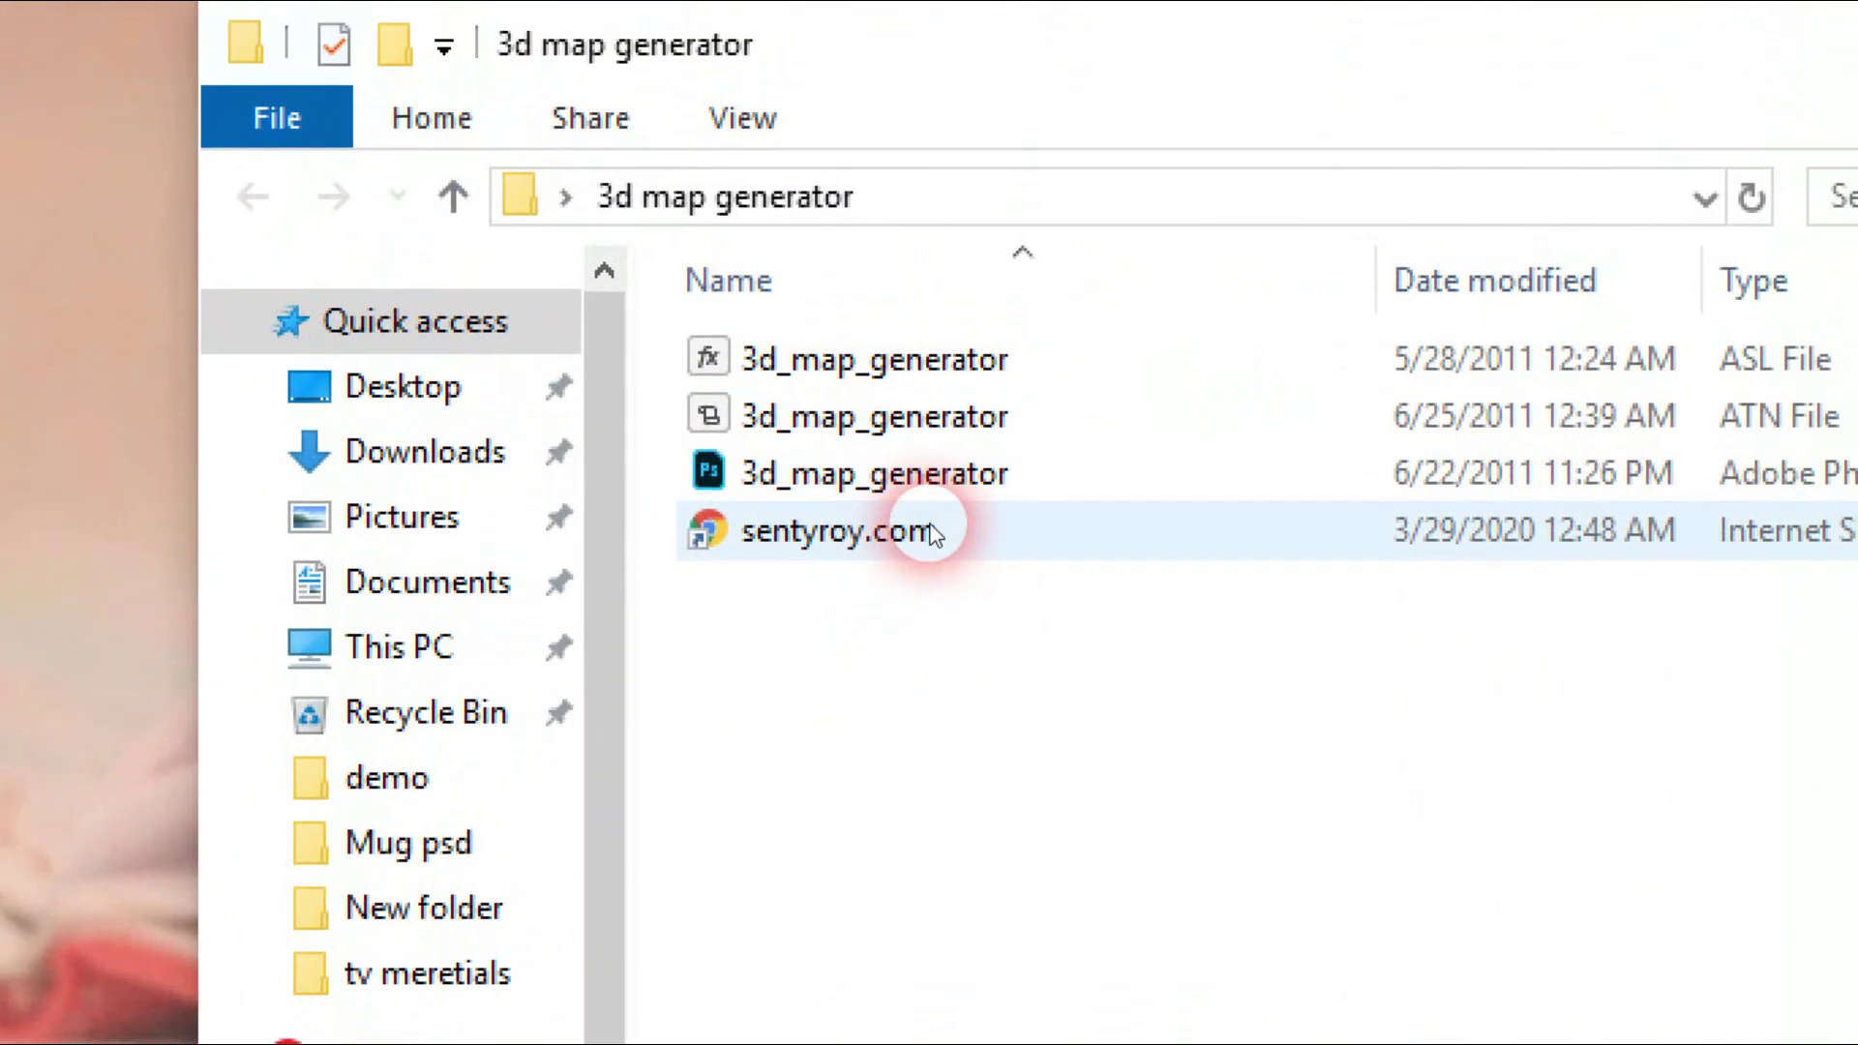
right_click(662, 460)
click(933, 527)
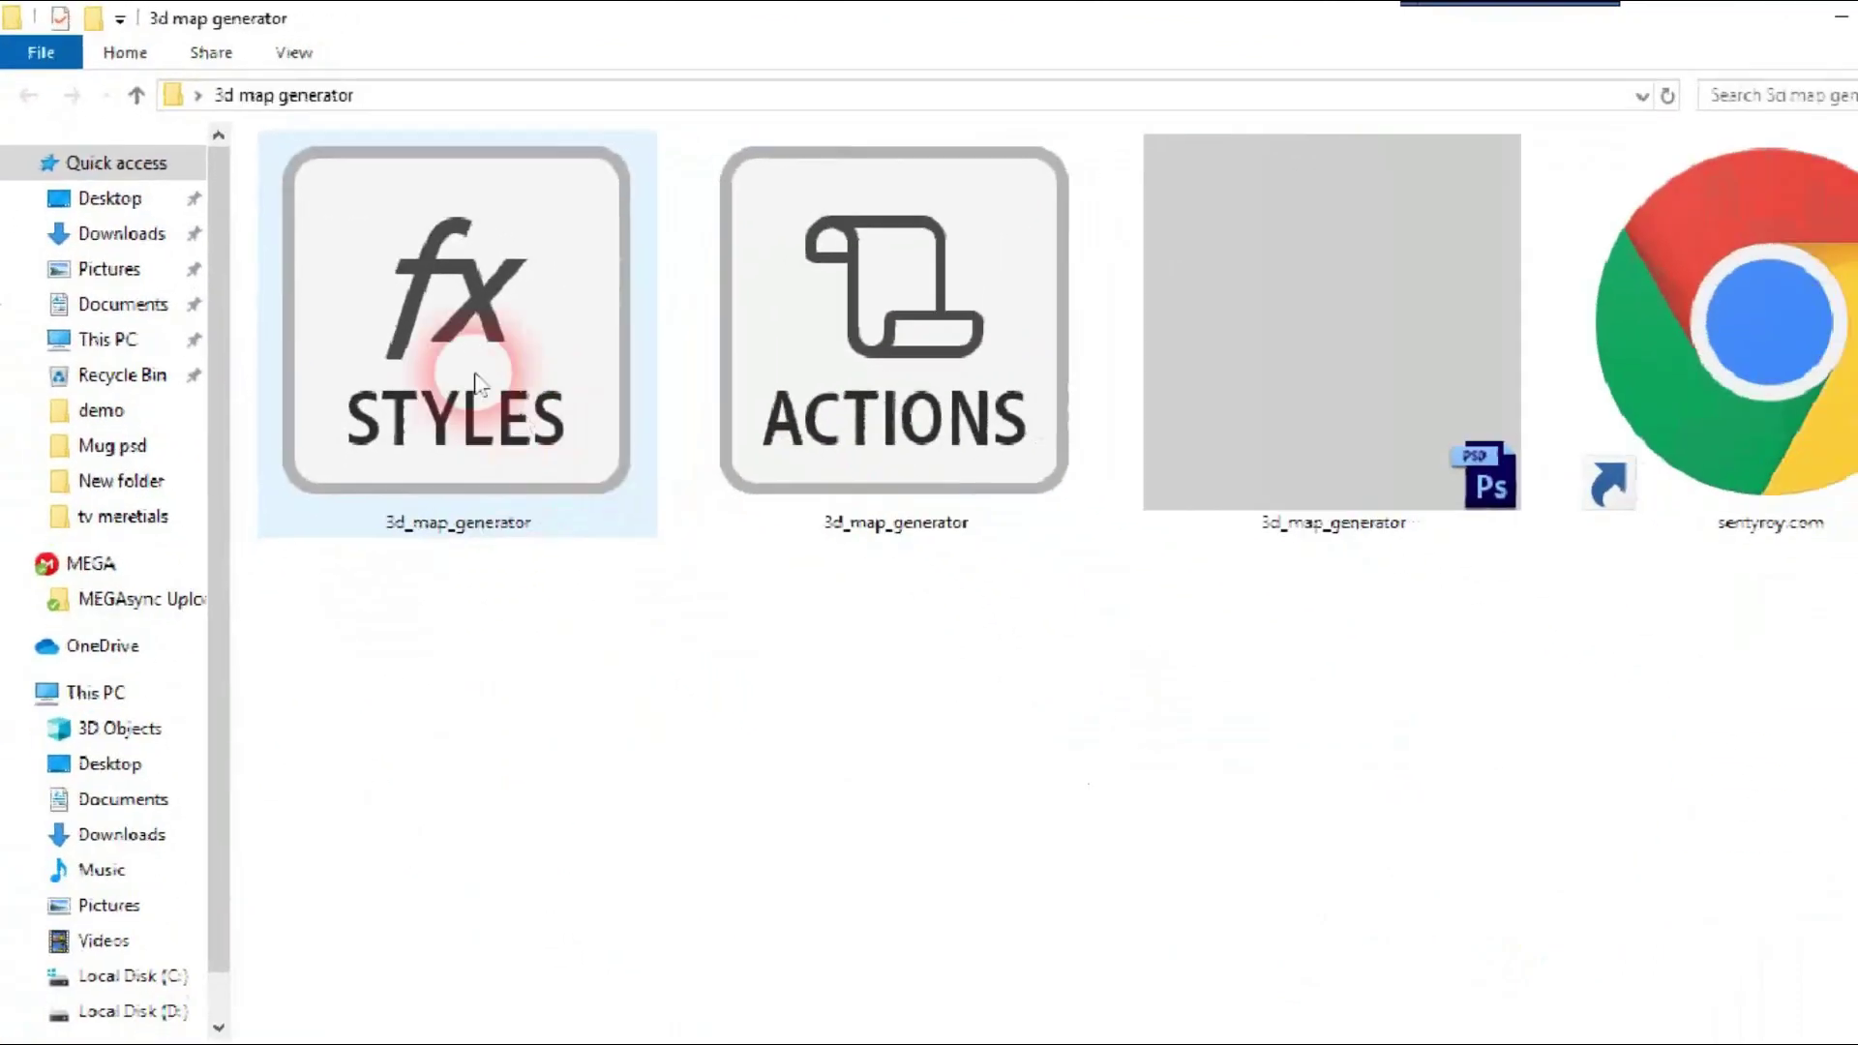
Select each file in turn: styles, actions, PSD and the sentyroy.com shortcut.
click(450, 510)
drag(451, 510, 440, 353)
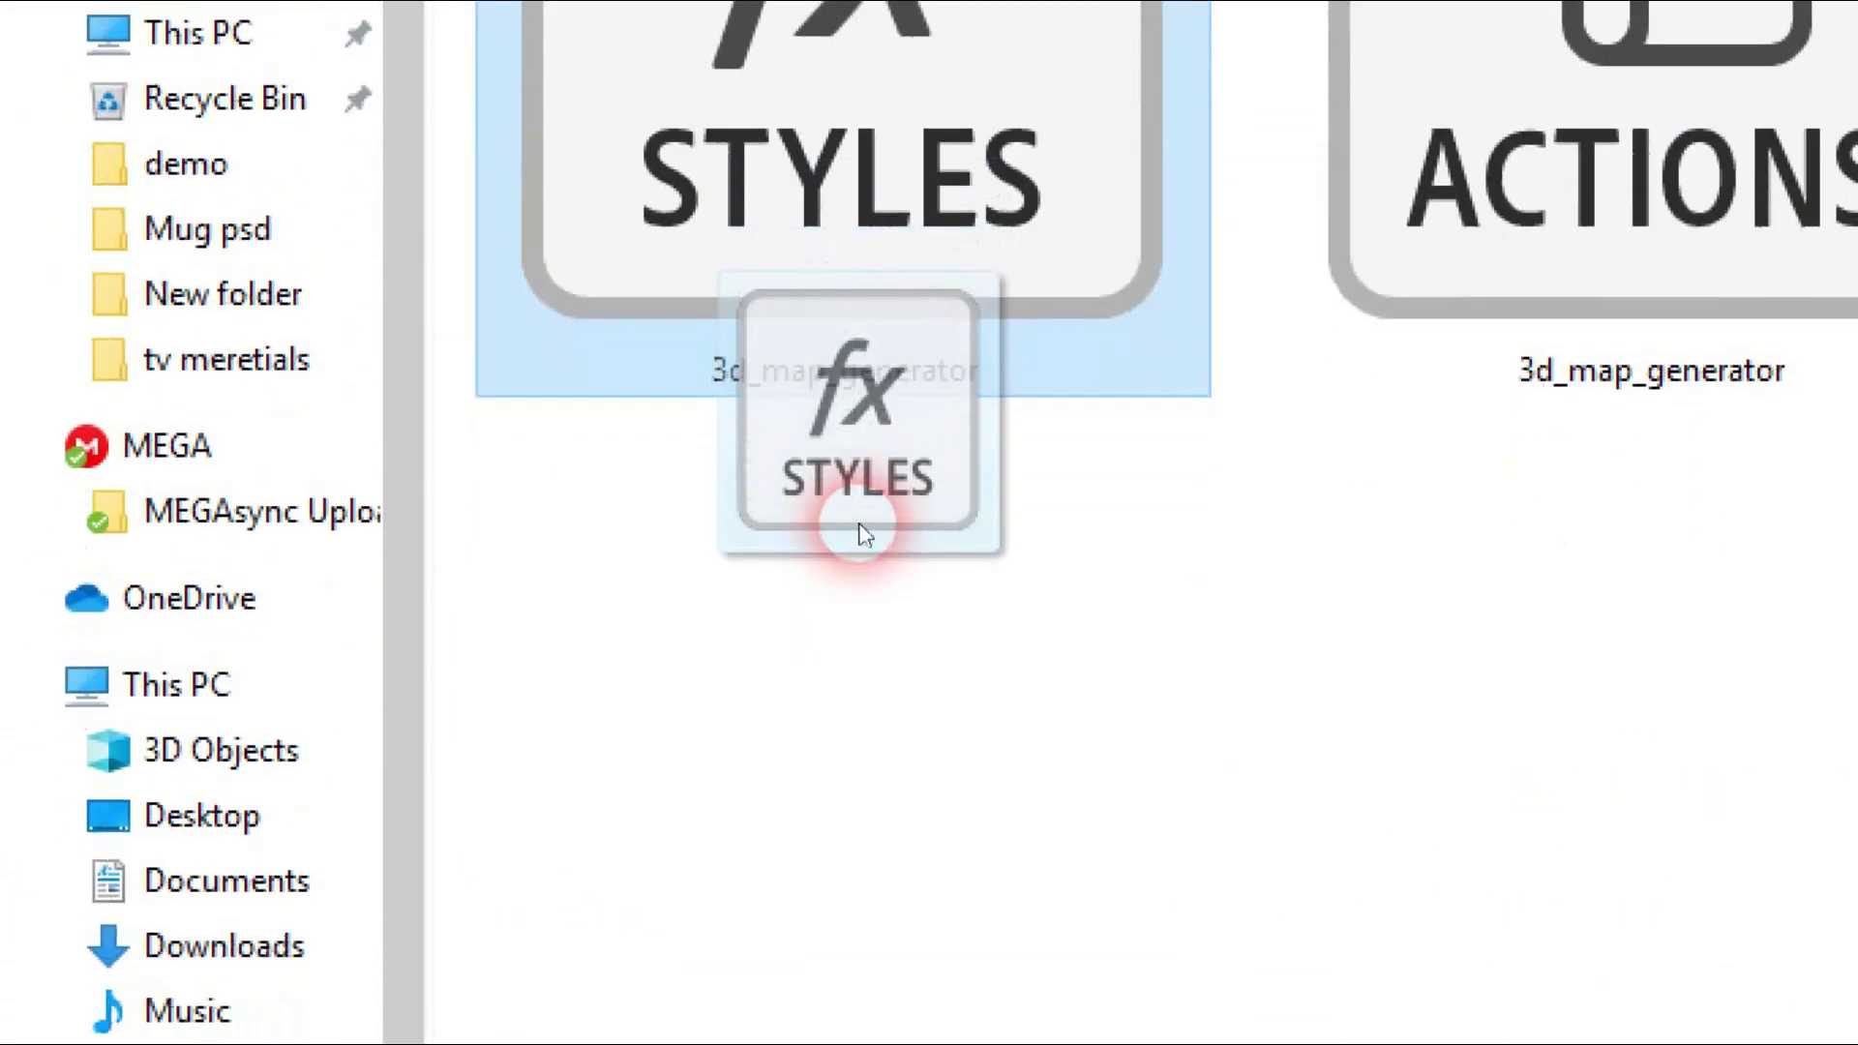
drag(875, 525, 885, 526)
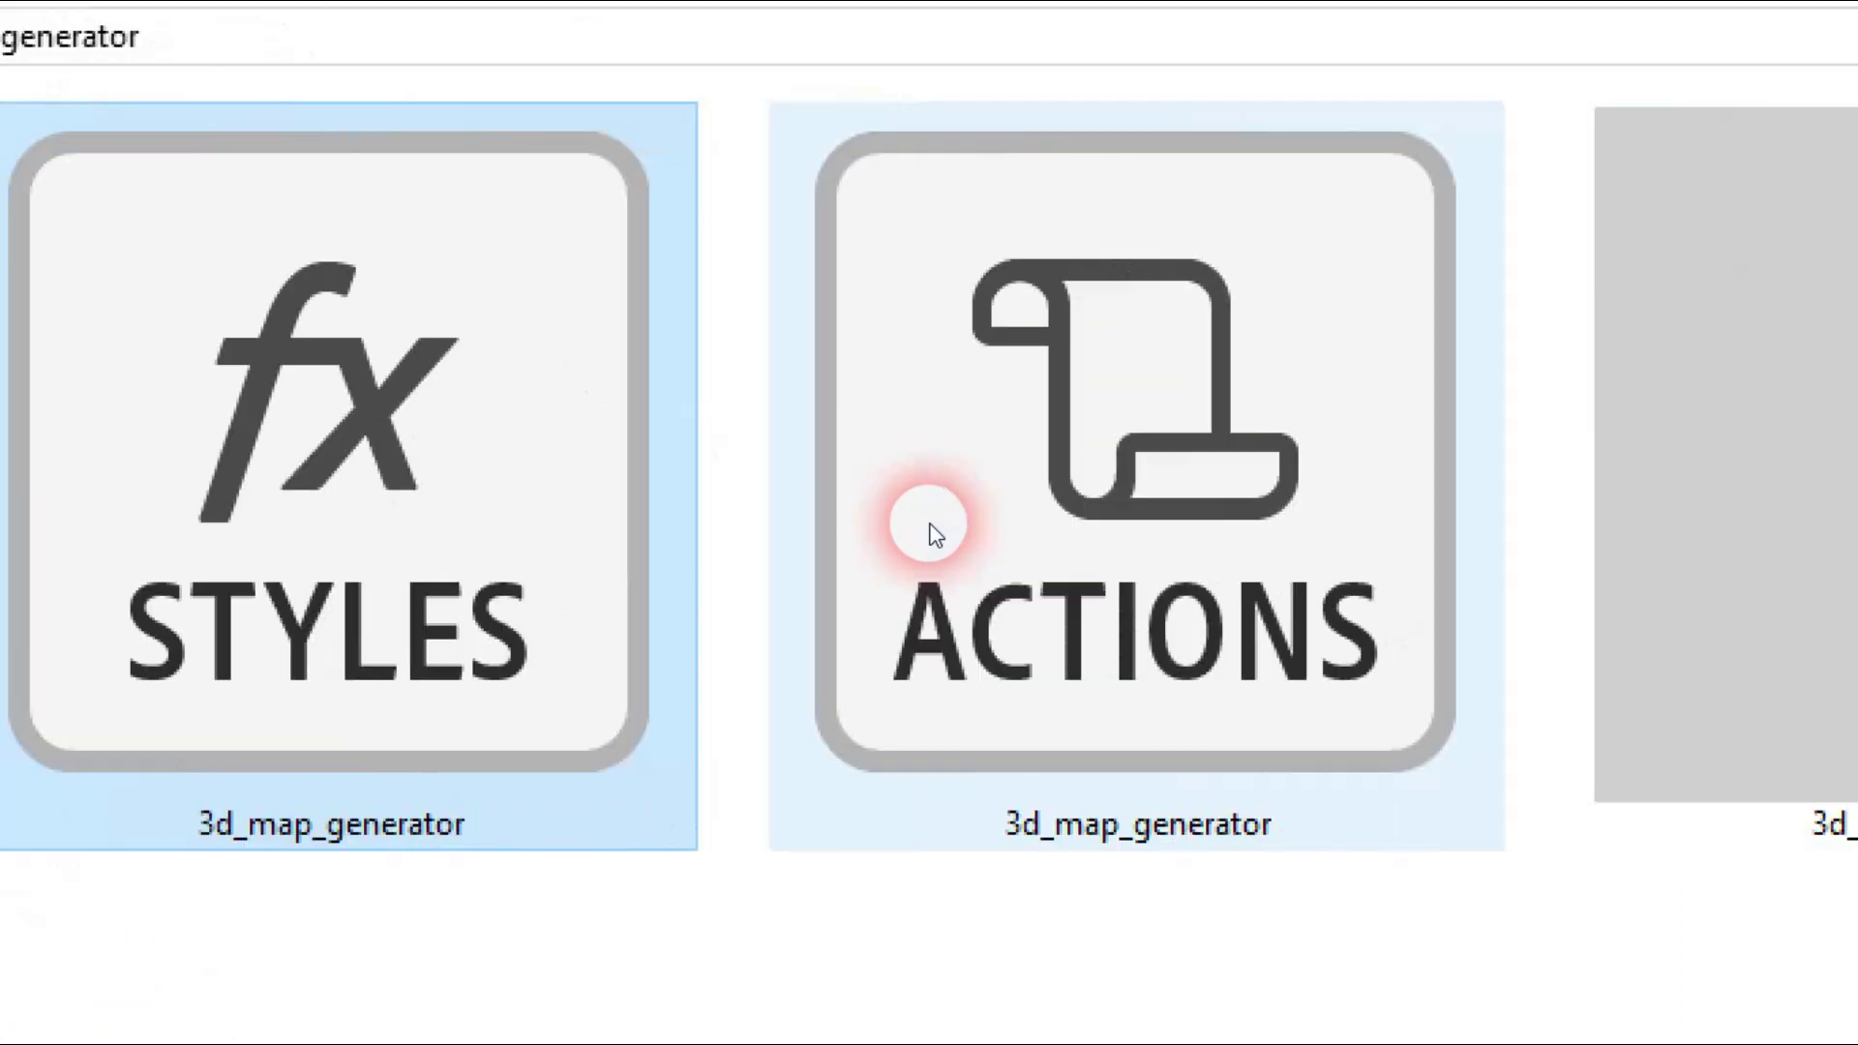
click(934, 532)
click(934, 532)
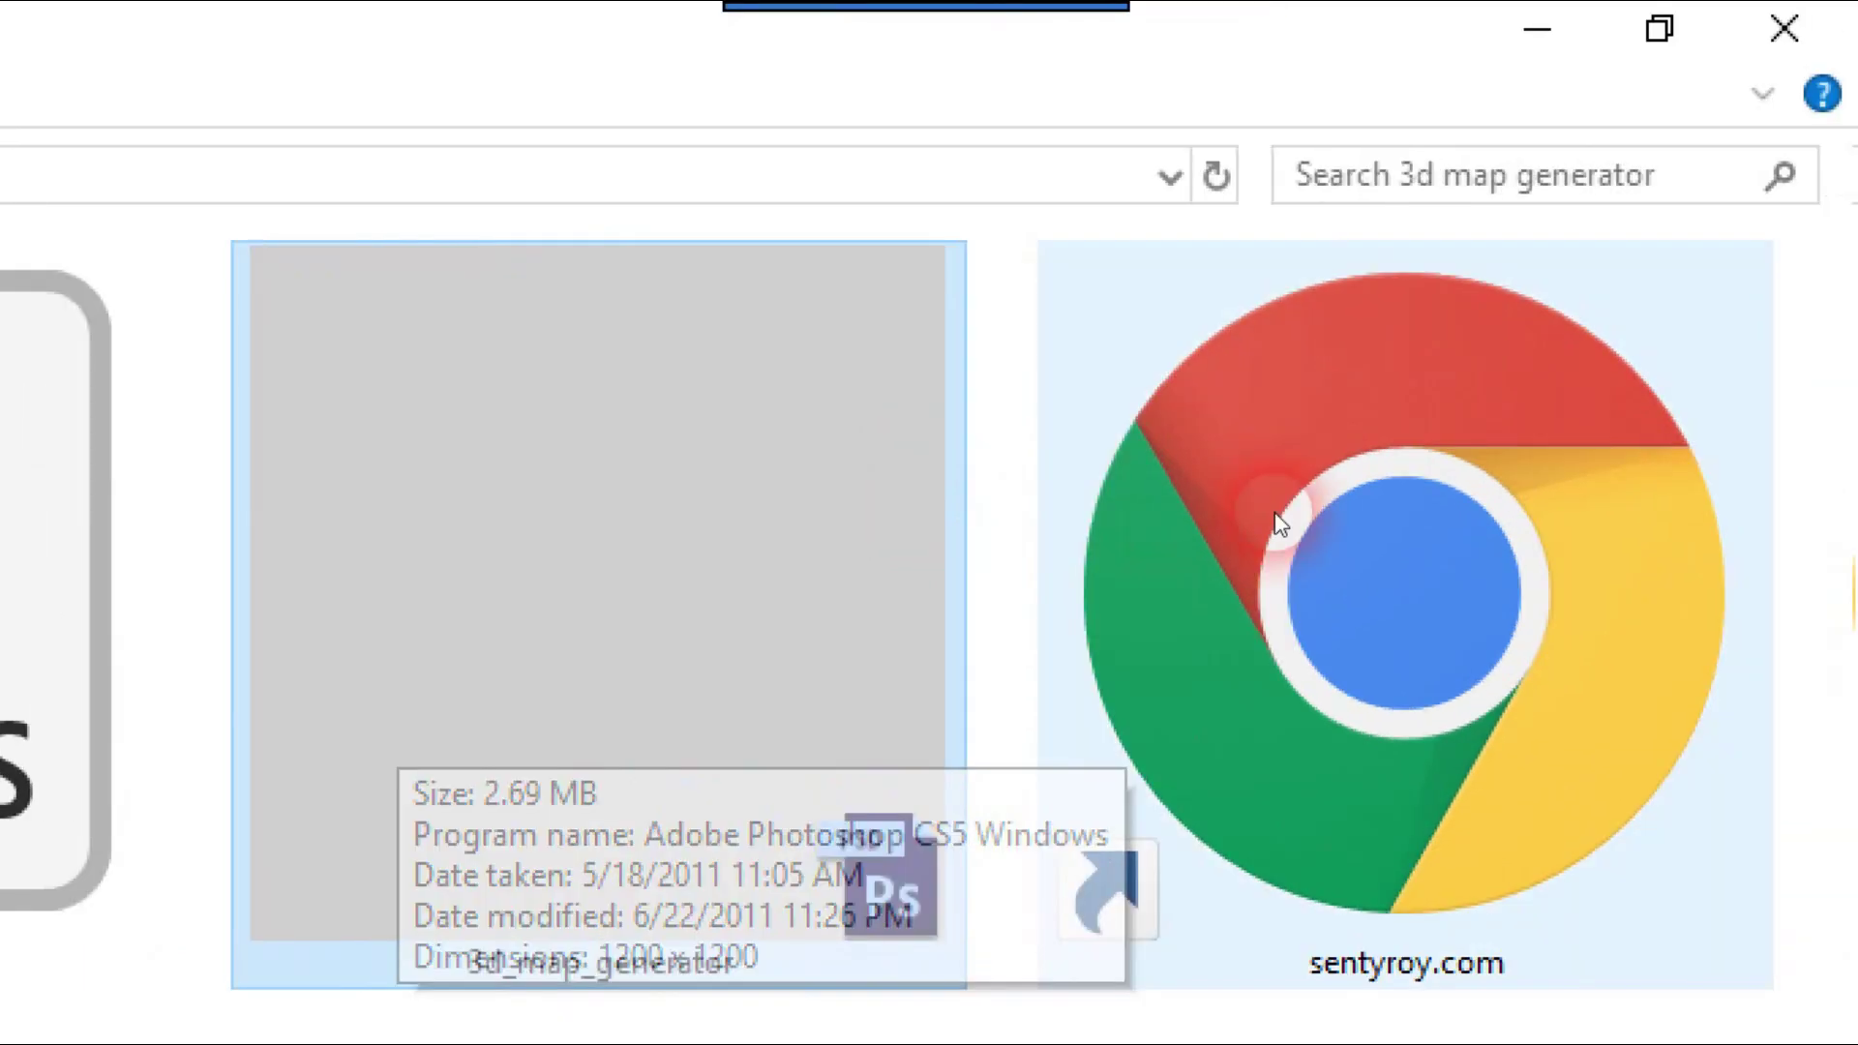
click(1452, 532)
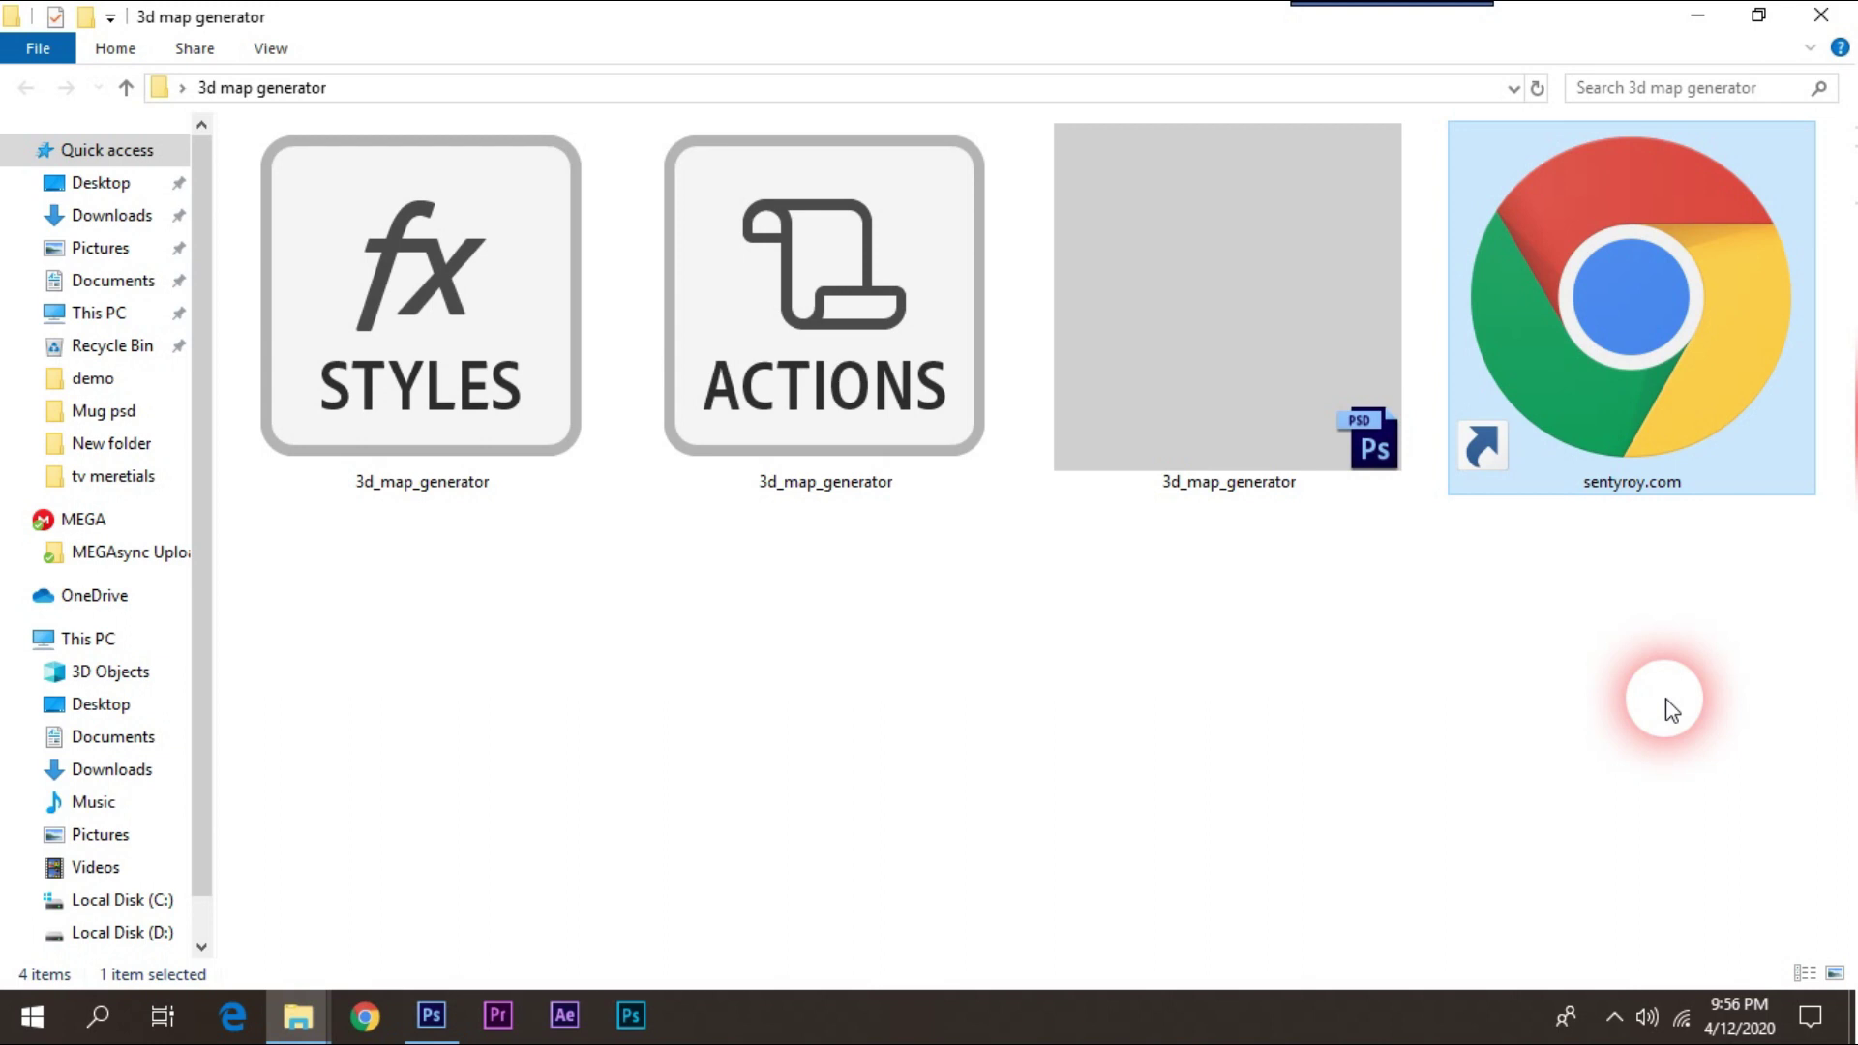
Load the 3d map generator ACTIONS file into Photoshop by dragging it in.
click(434, 1018)
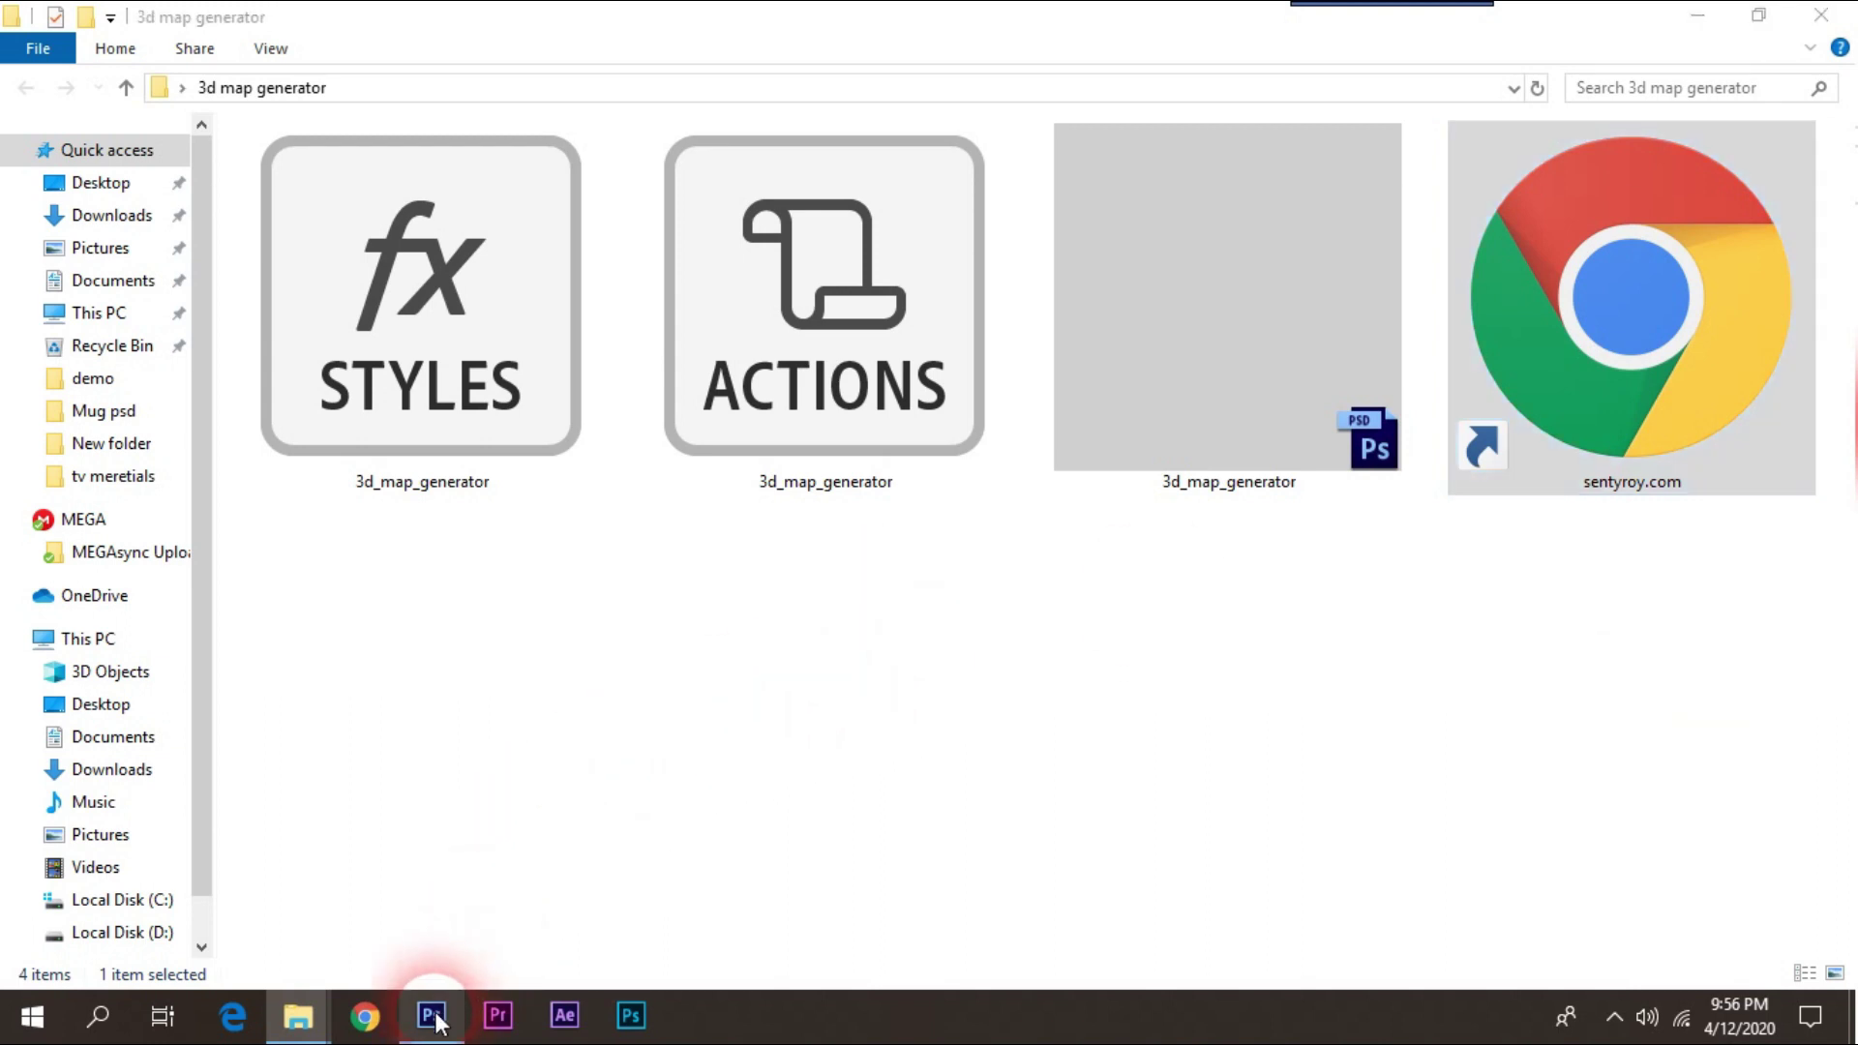
click(1138, 631)
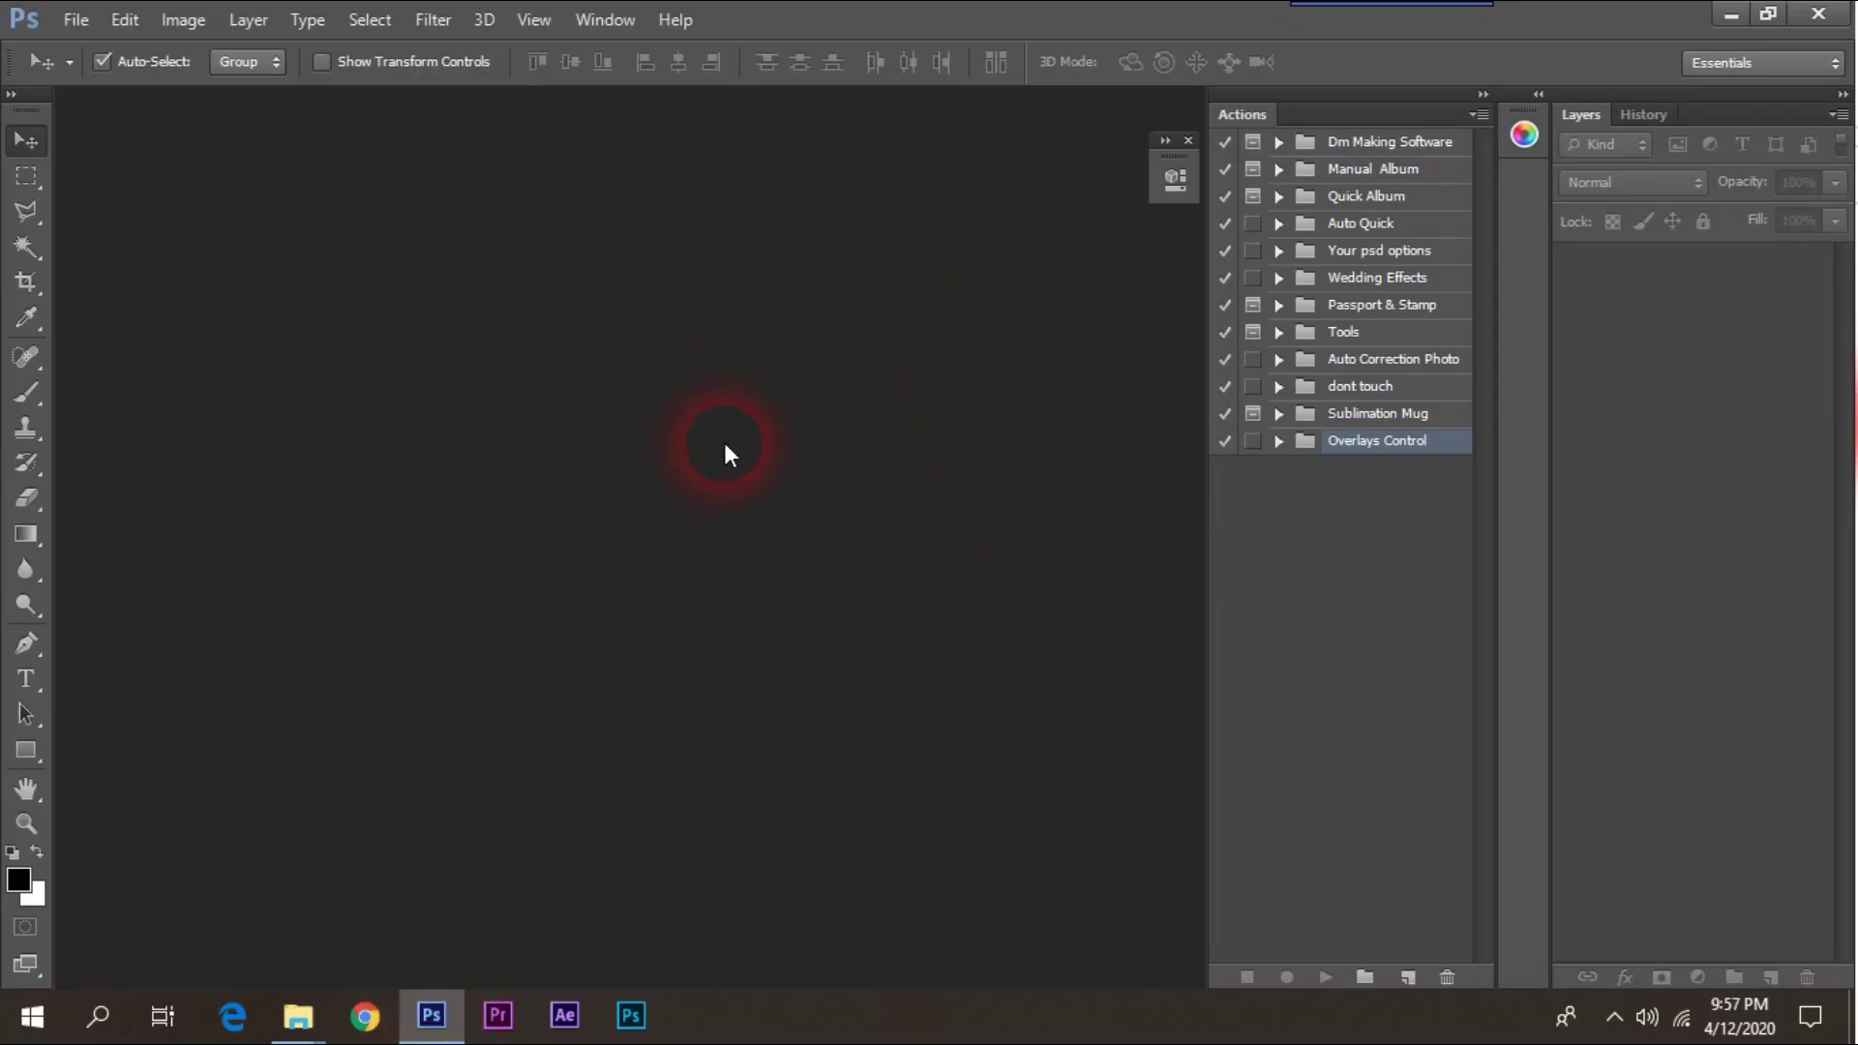
click(1190, 140)
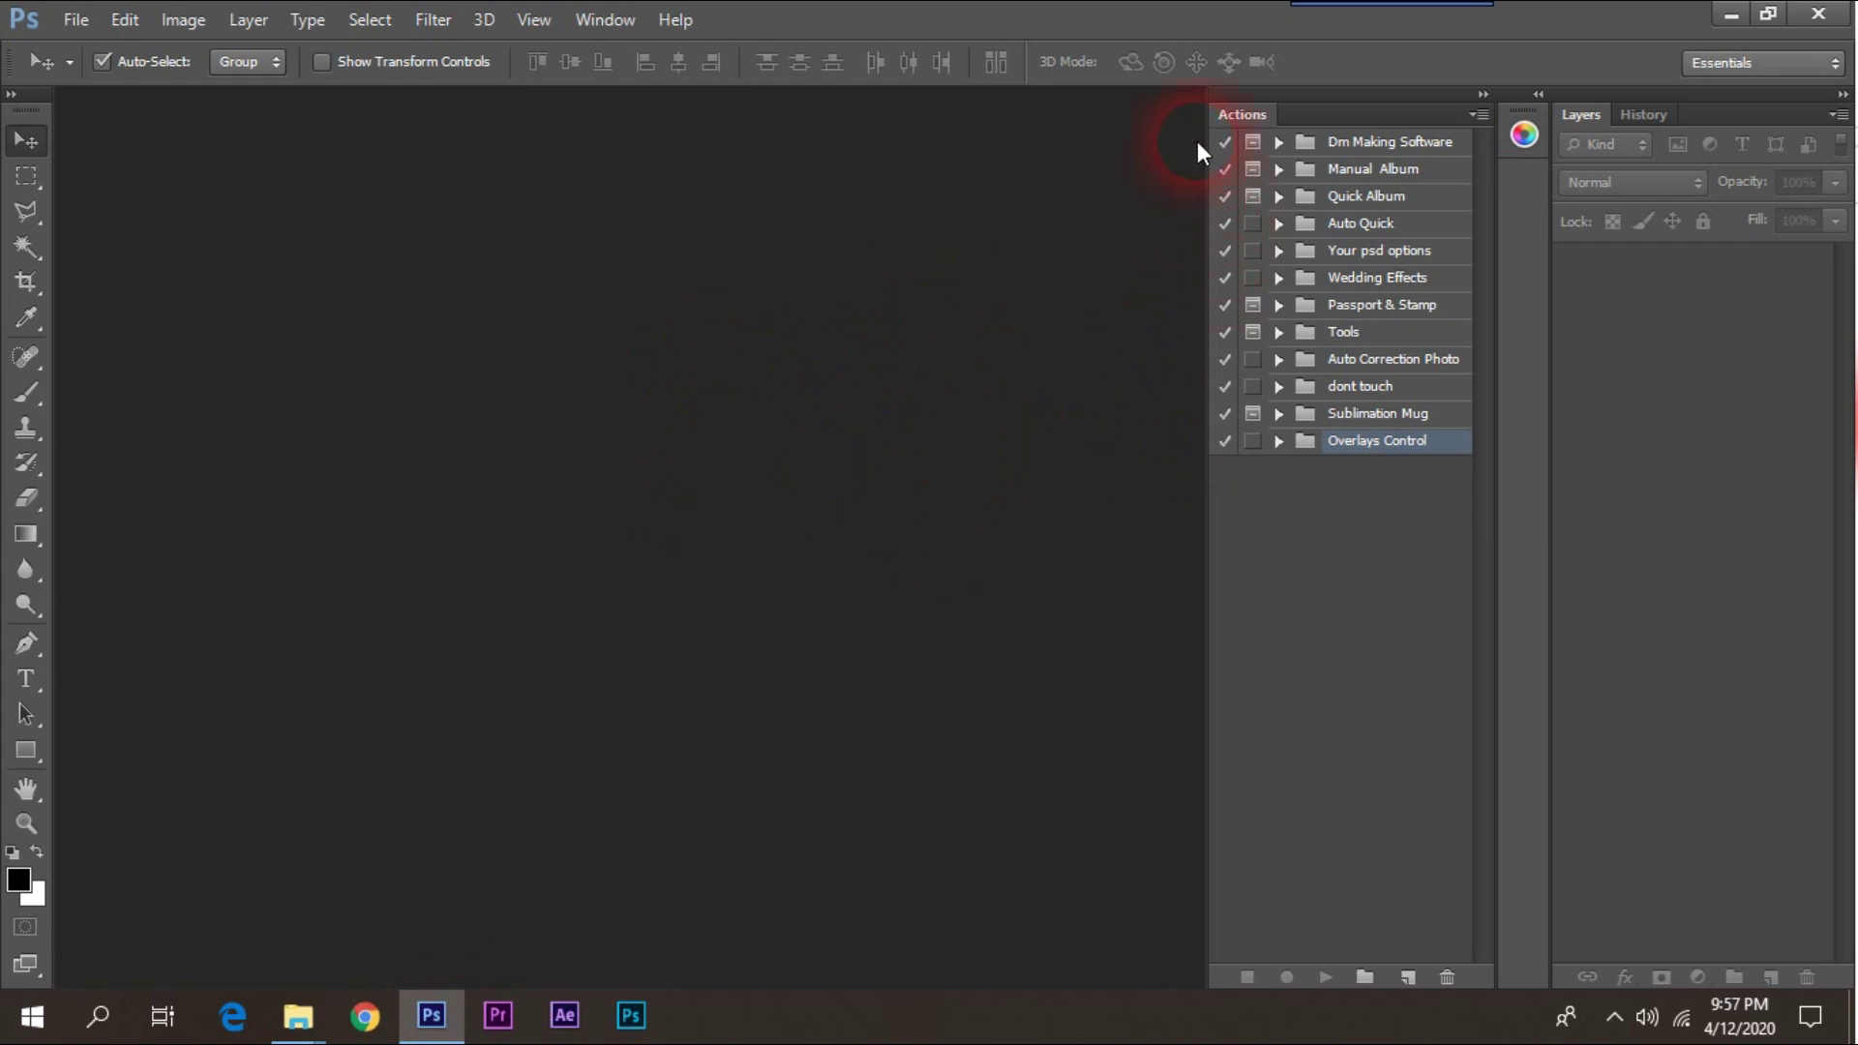
click(1731, 15)
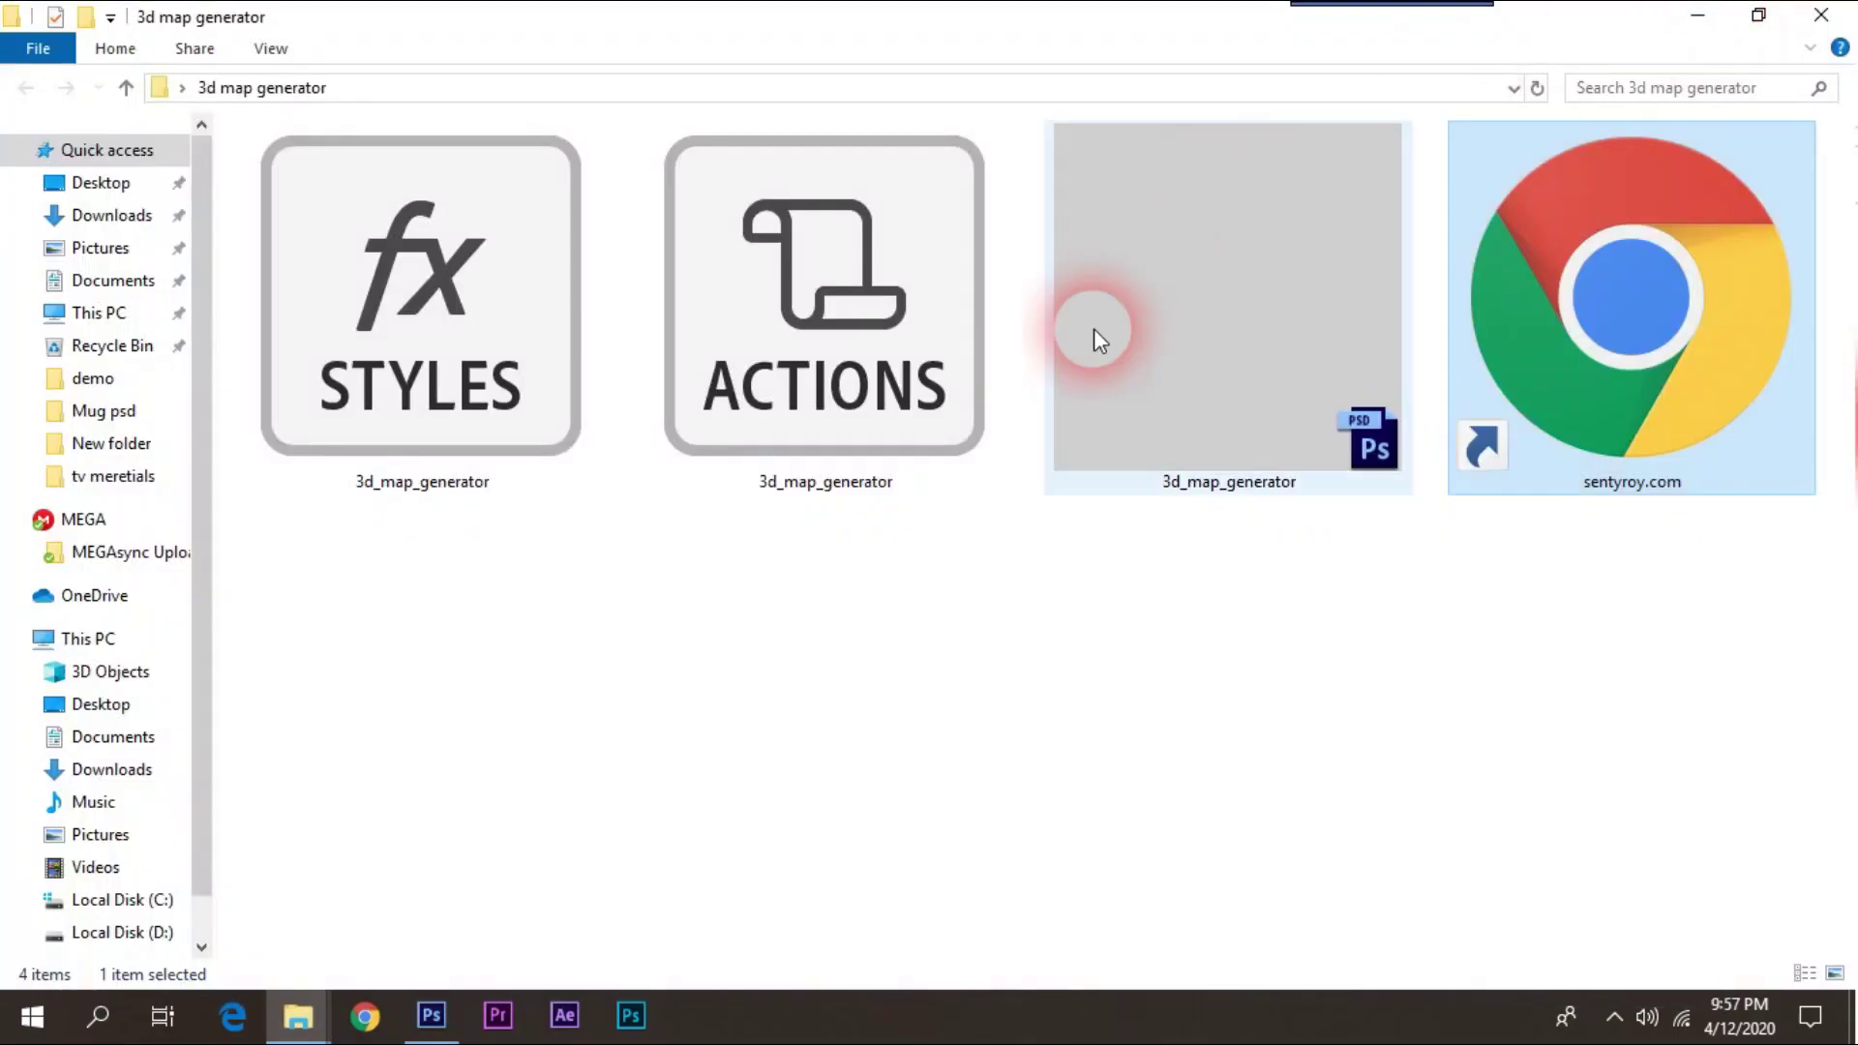
mouse_move(822, 311)
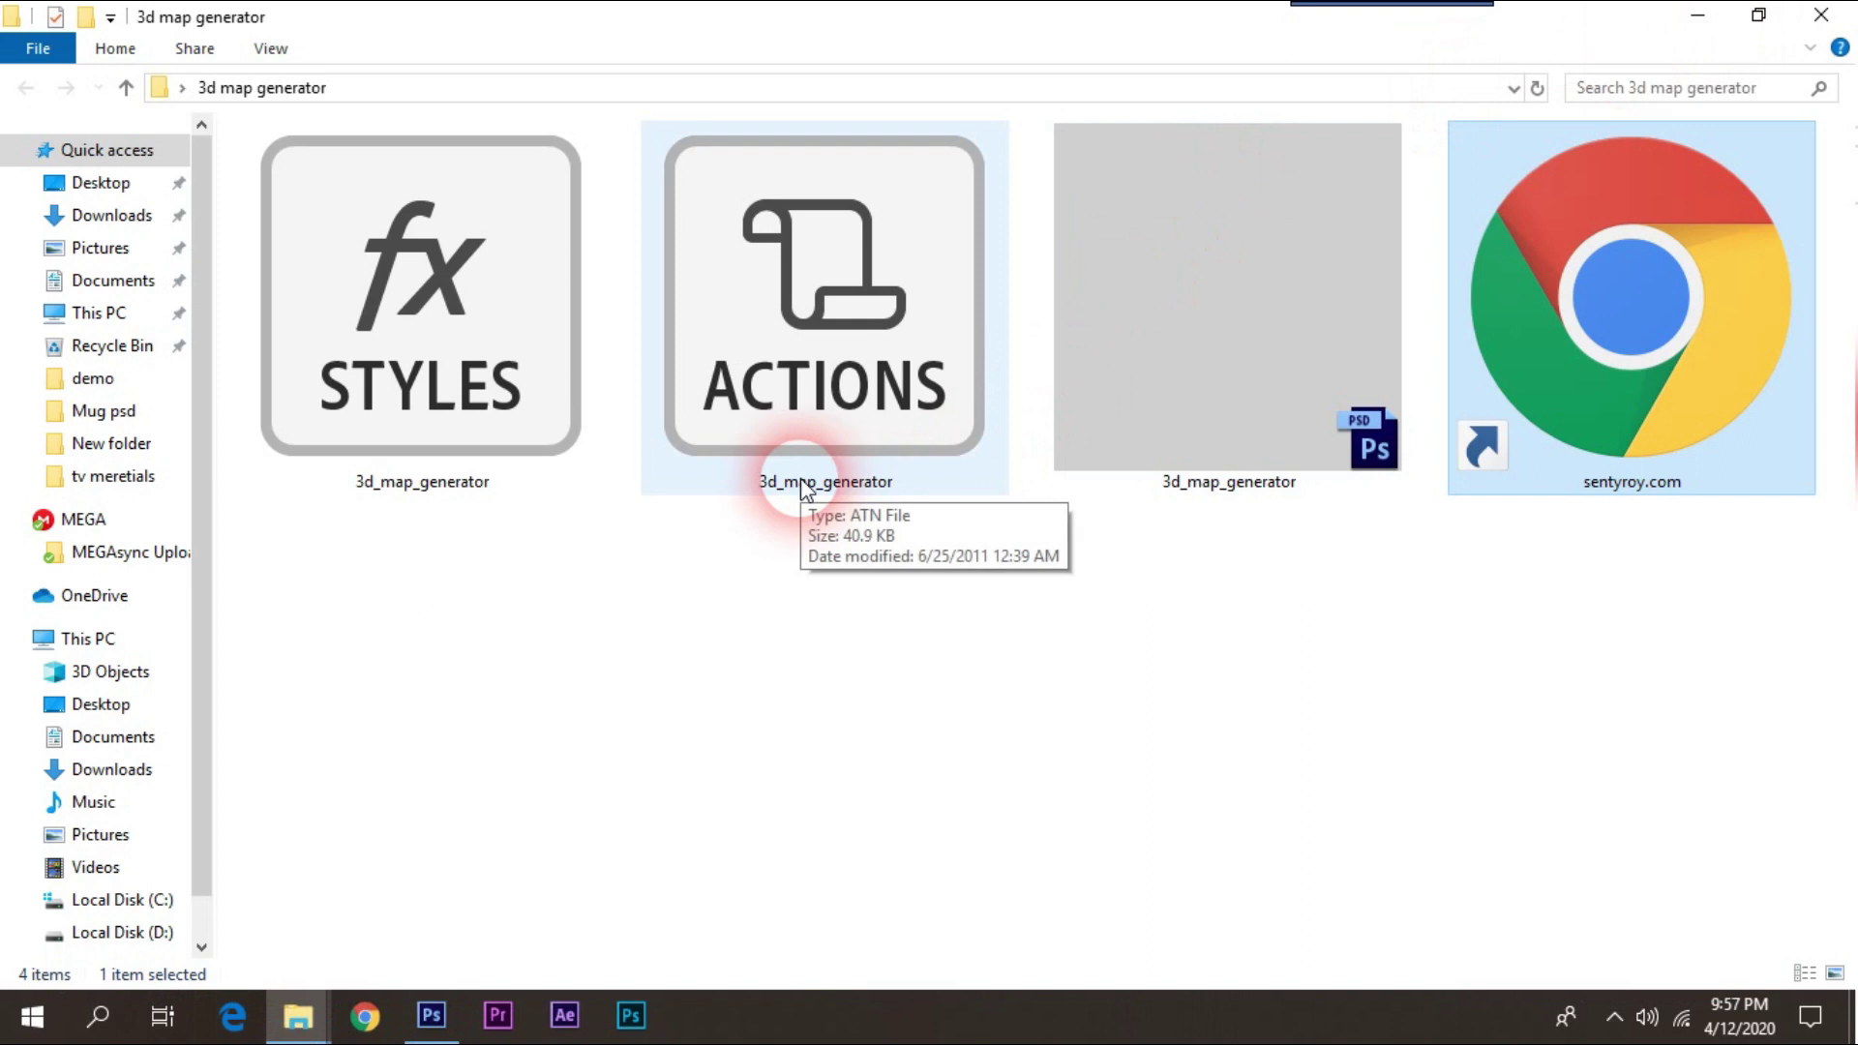
mouse_move(844, 308)
mouse_down()
mouse_move(973, 582)
mouse_move(994, 714)
mouse_move(443, 1024)
mouse_up()
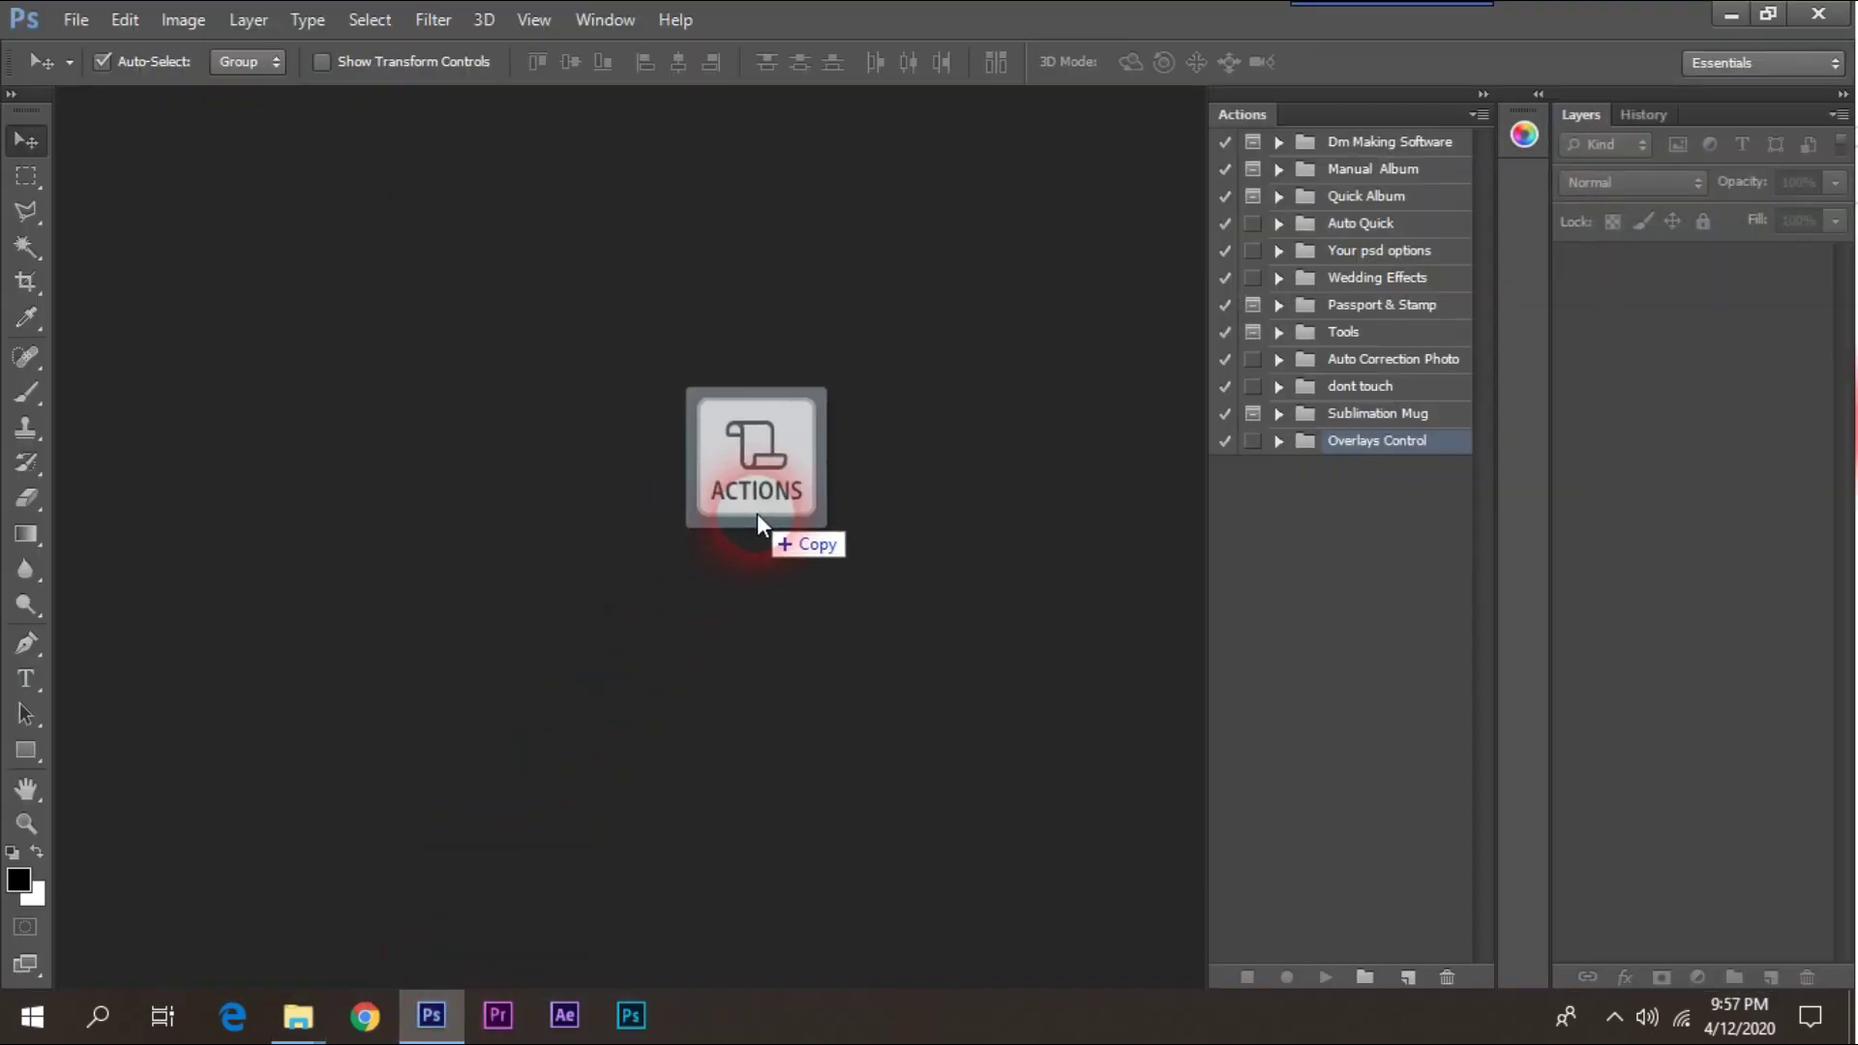
mouse_move(443, 1024)
mouse_down()
mouse_move(1352, 658)
mouse_move(1355, 523)
mouse_up()
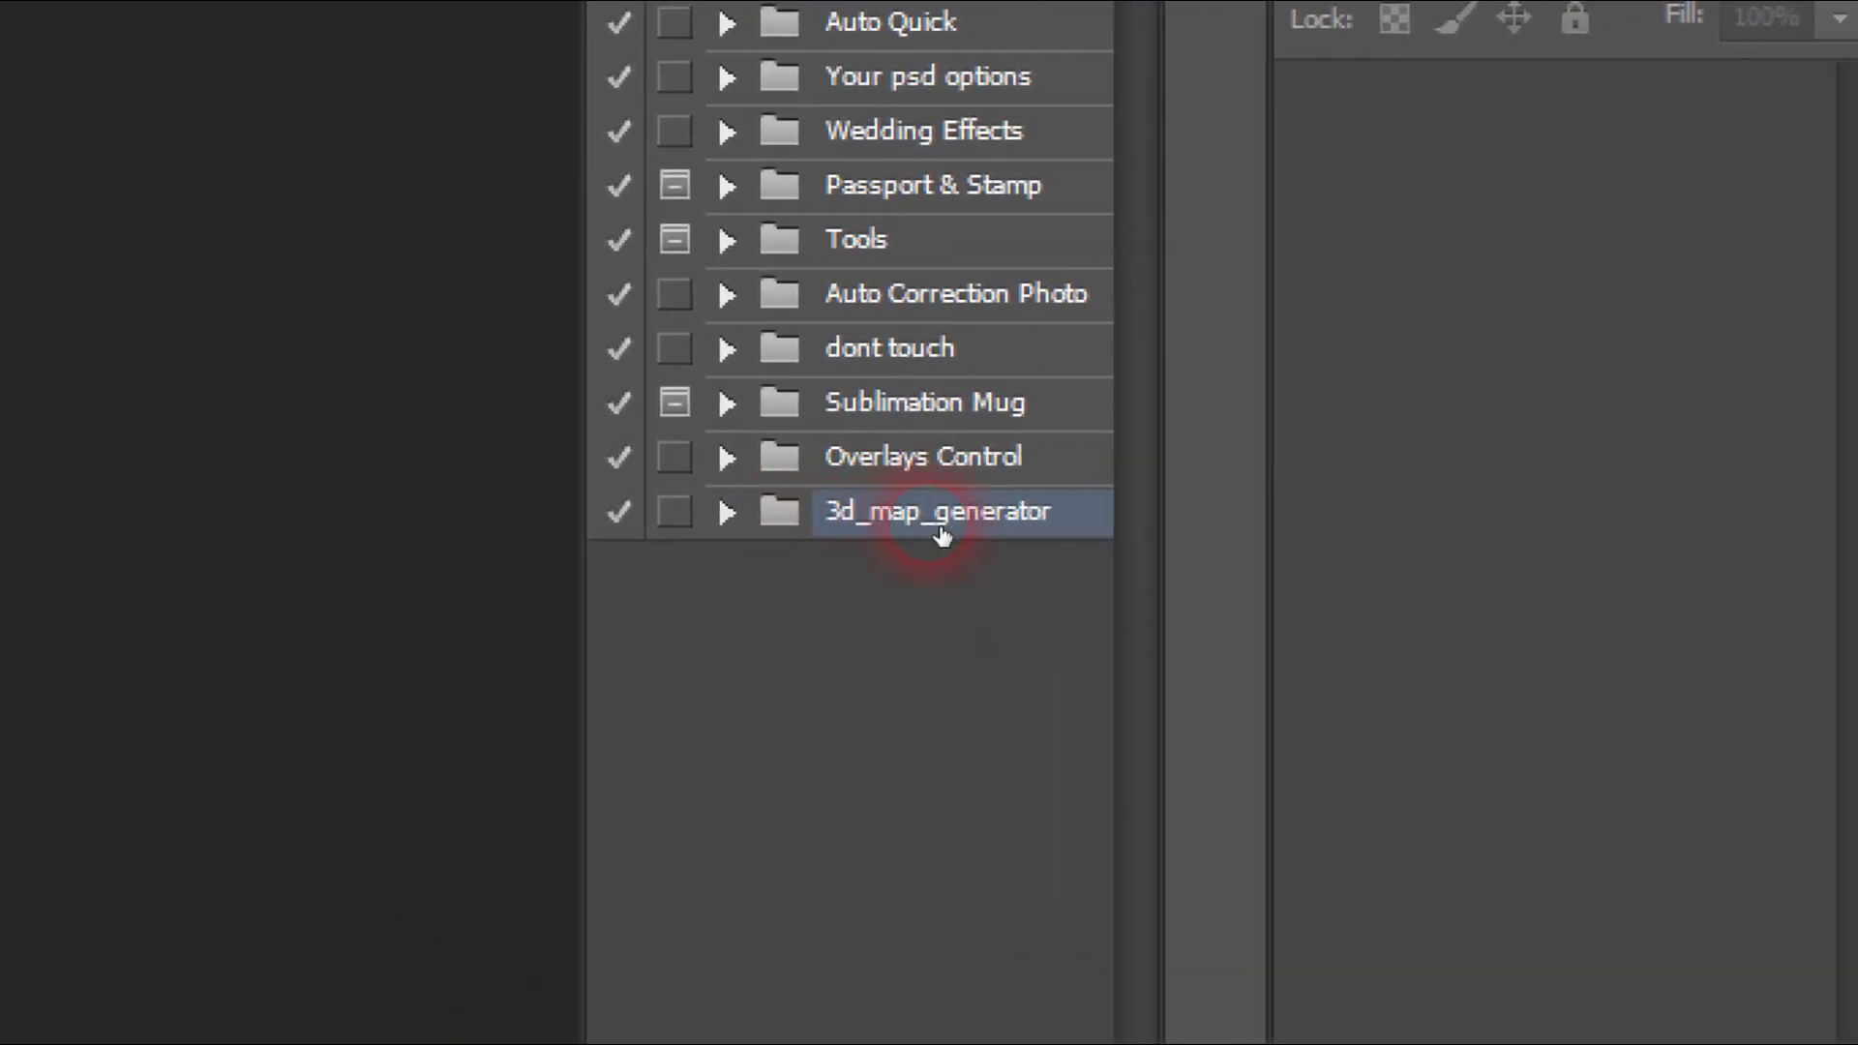
Expand the 3d_map_generator set and select terrain_right, terrain_left and terrain_frontal.
click(932, 528)
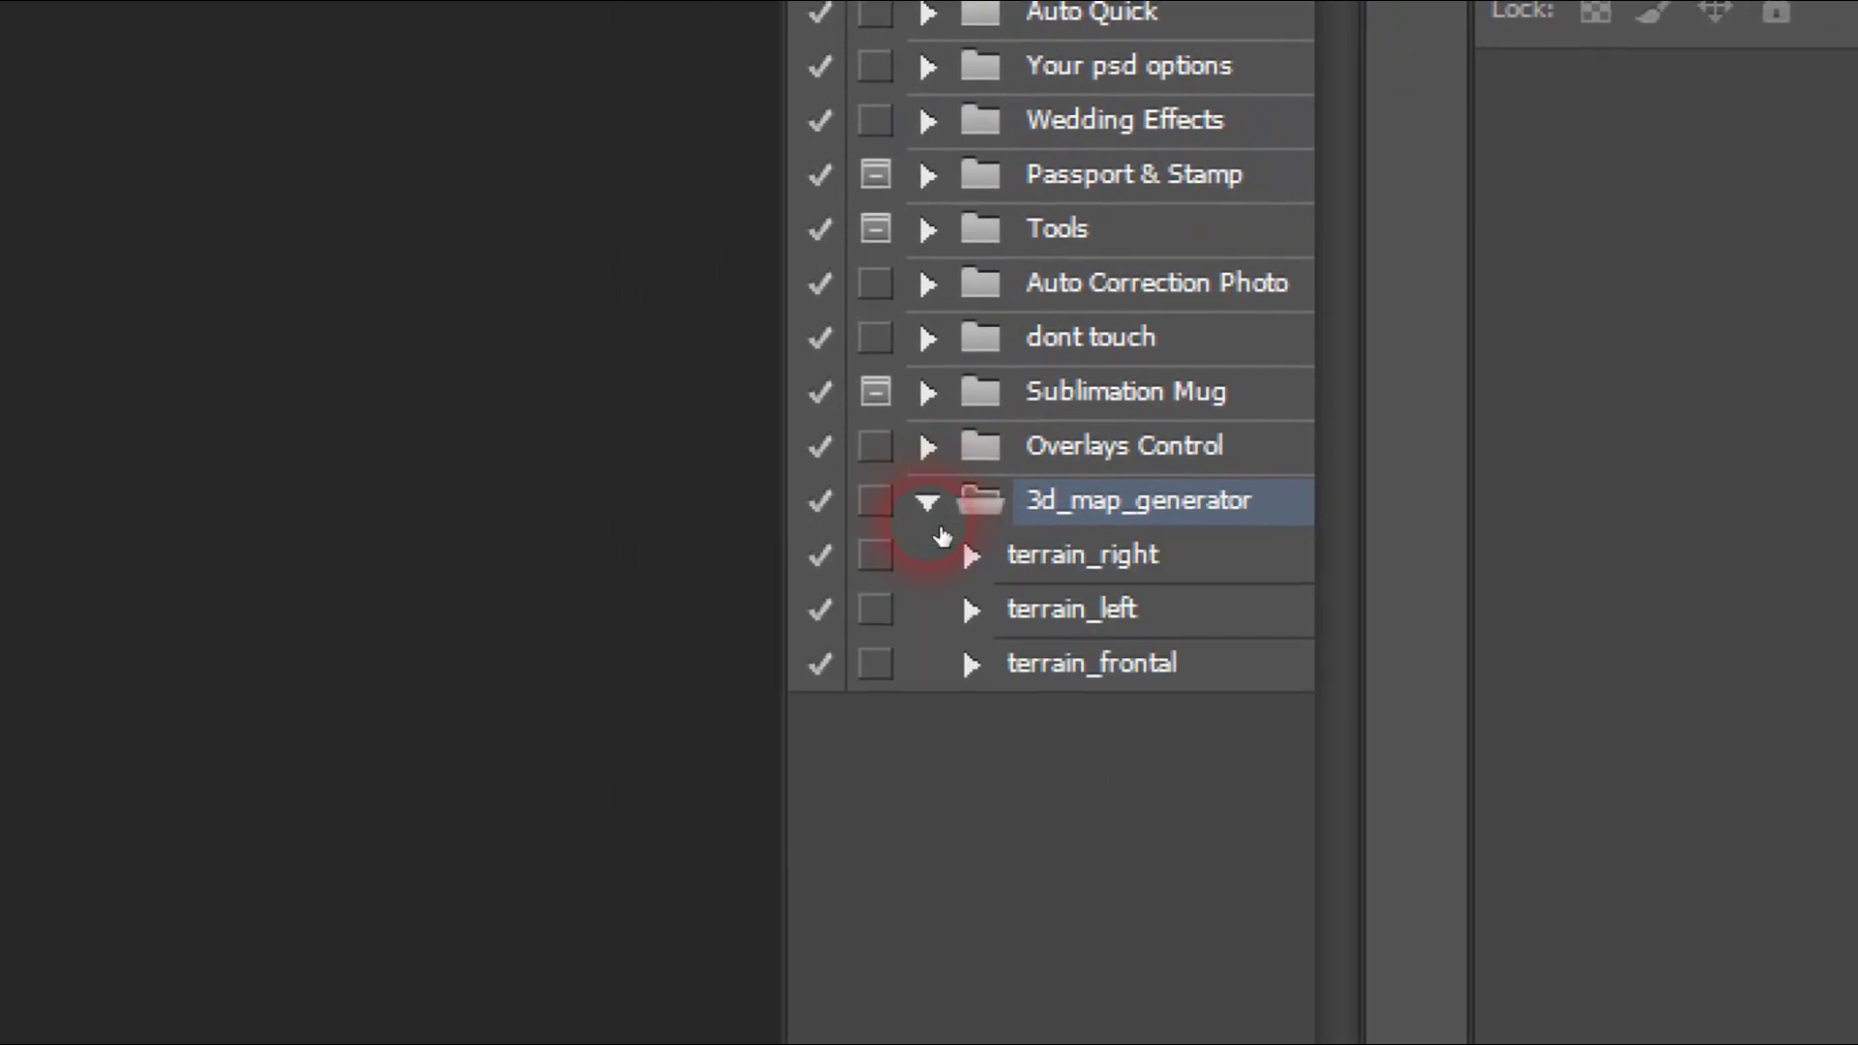
click(1094, 578)
click(1098, 638)
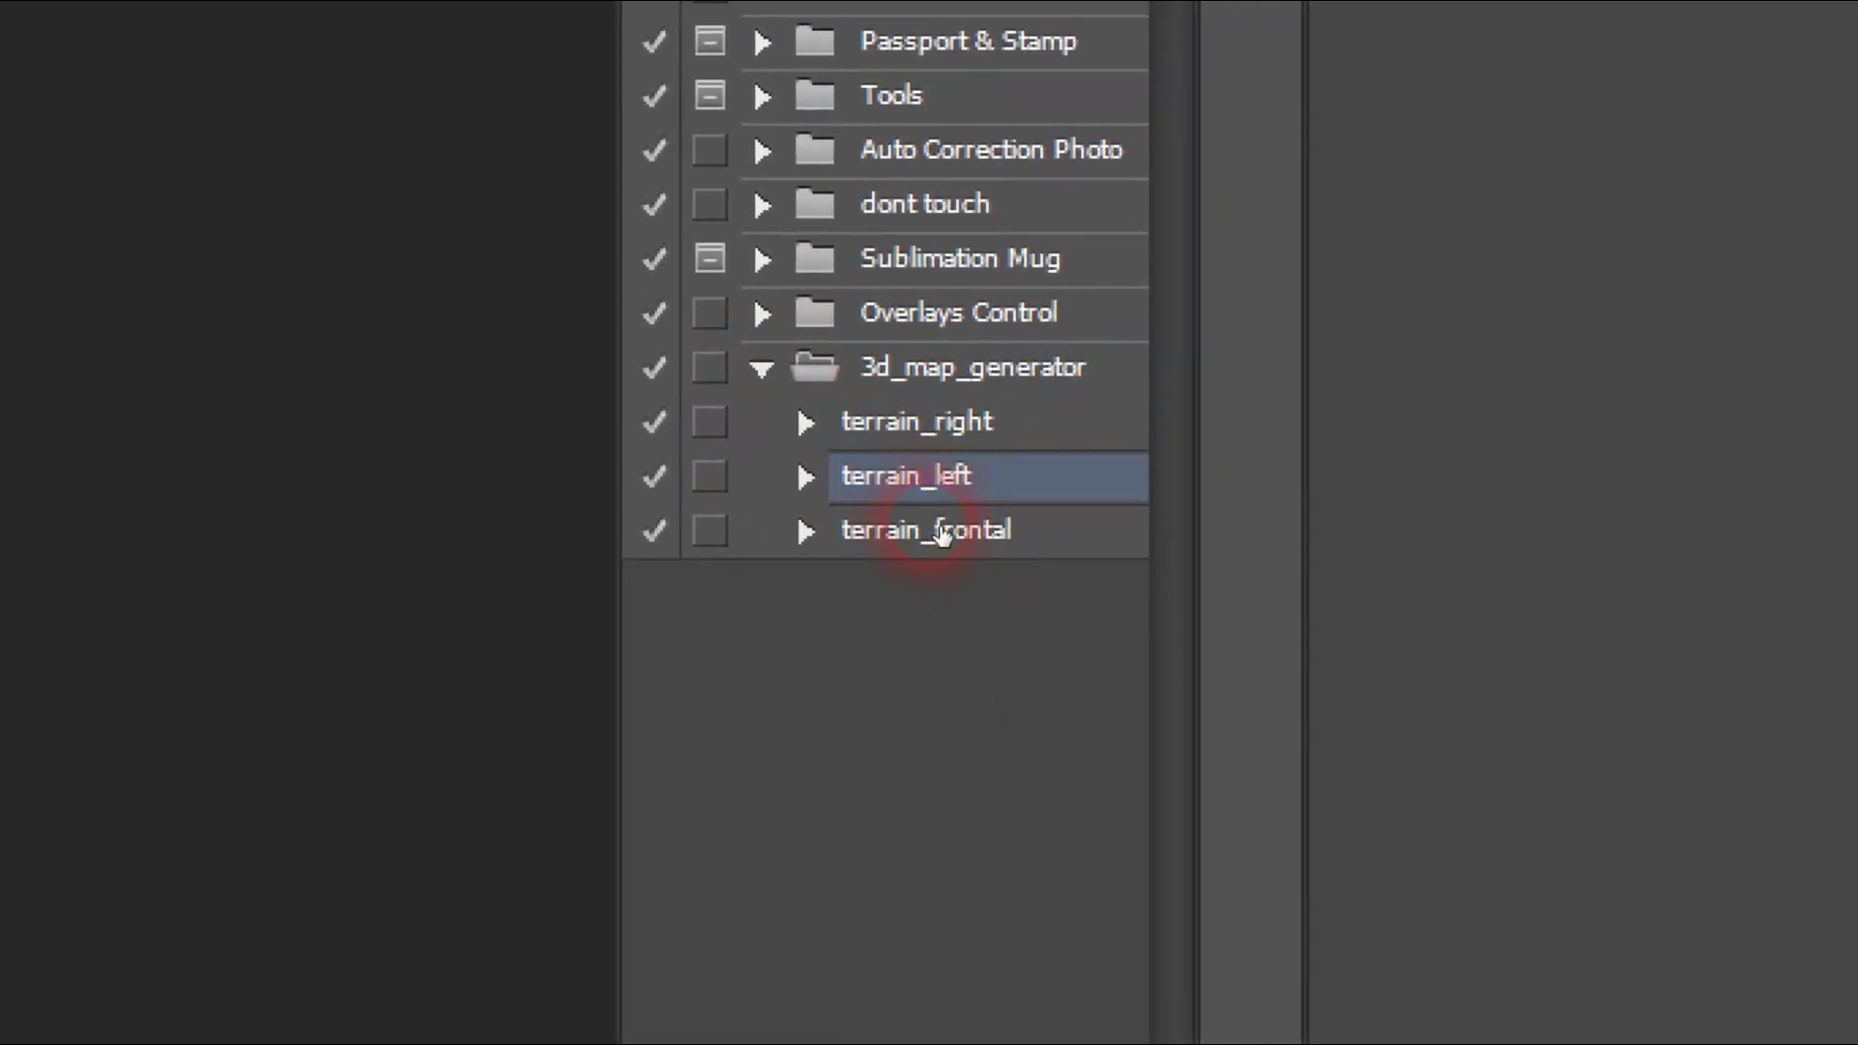
click(939, 577)
click(939, 468)
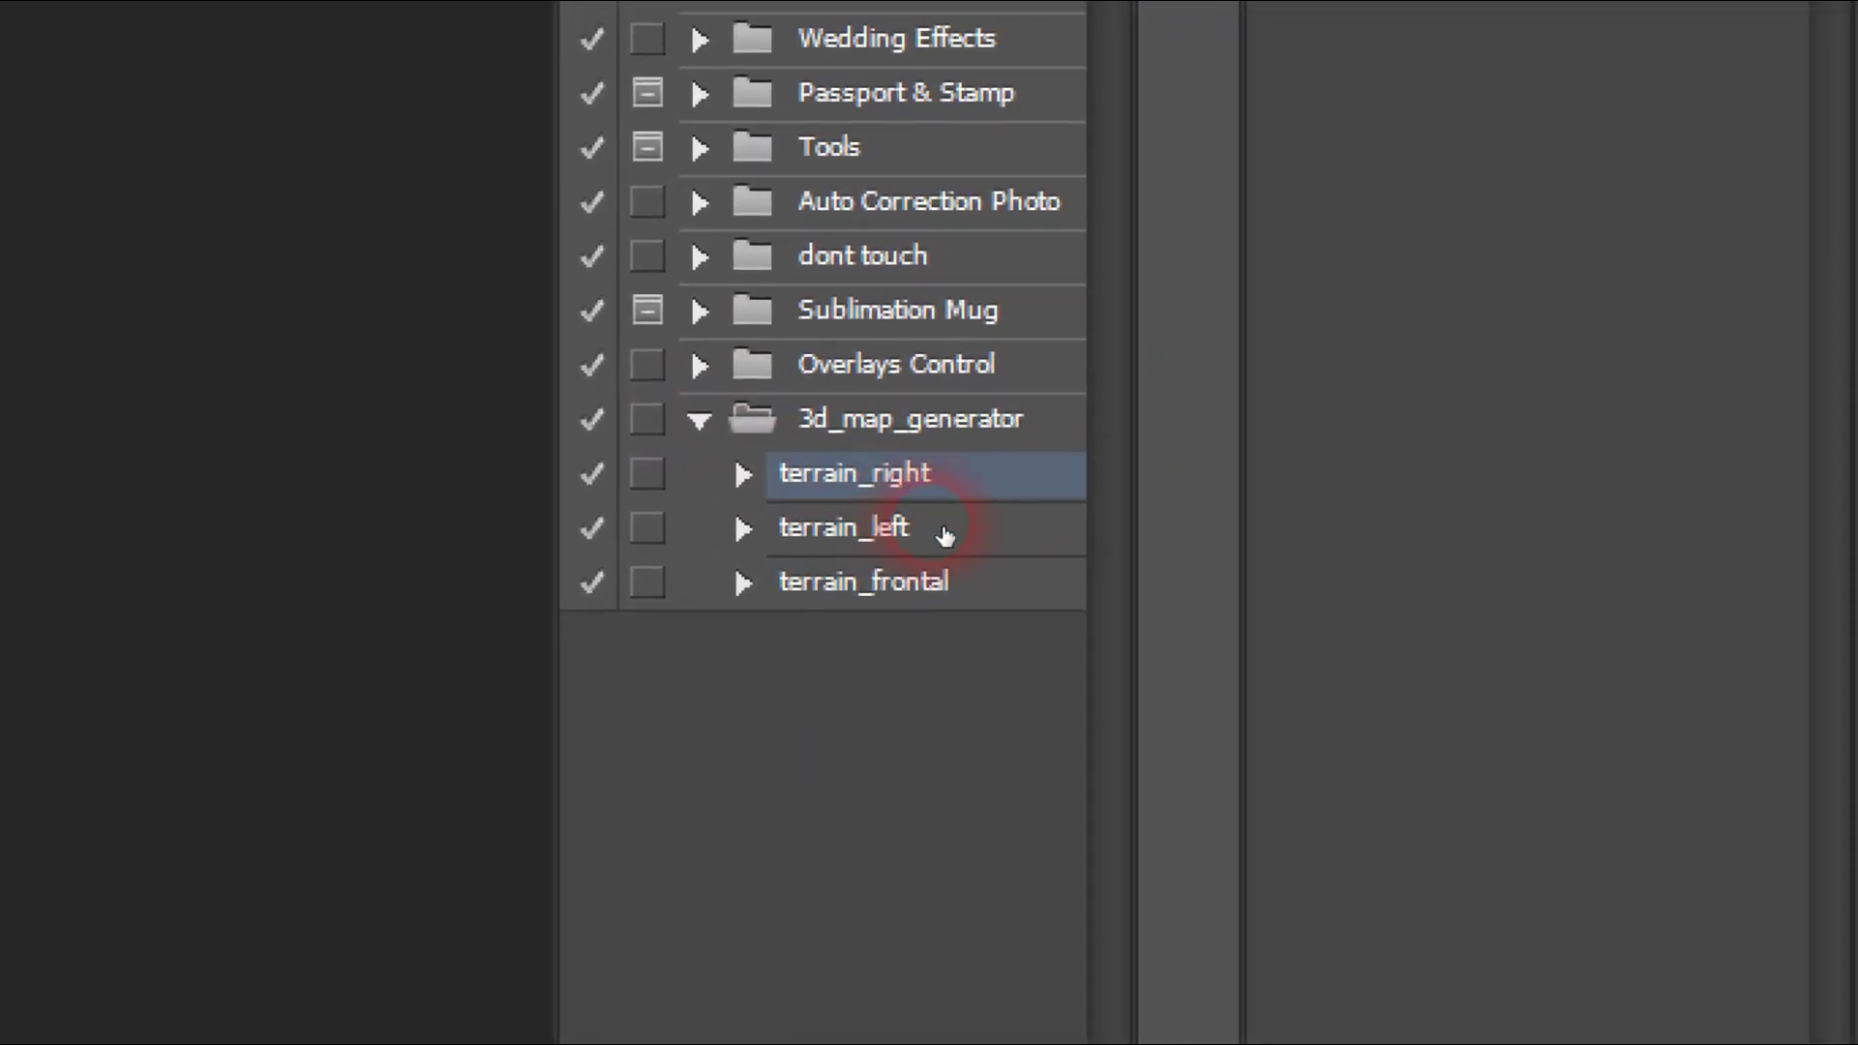
click(944, 534)
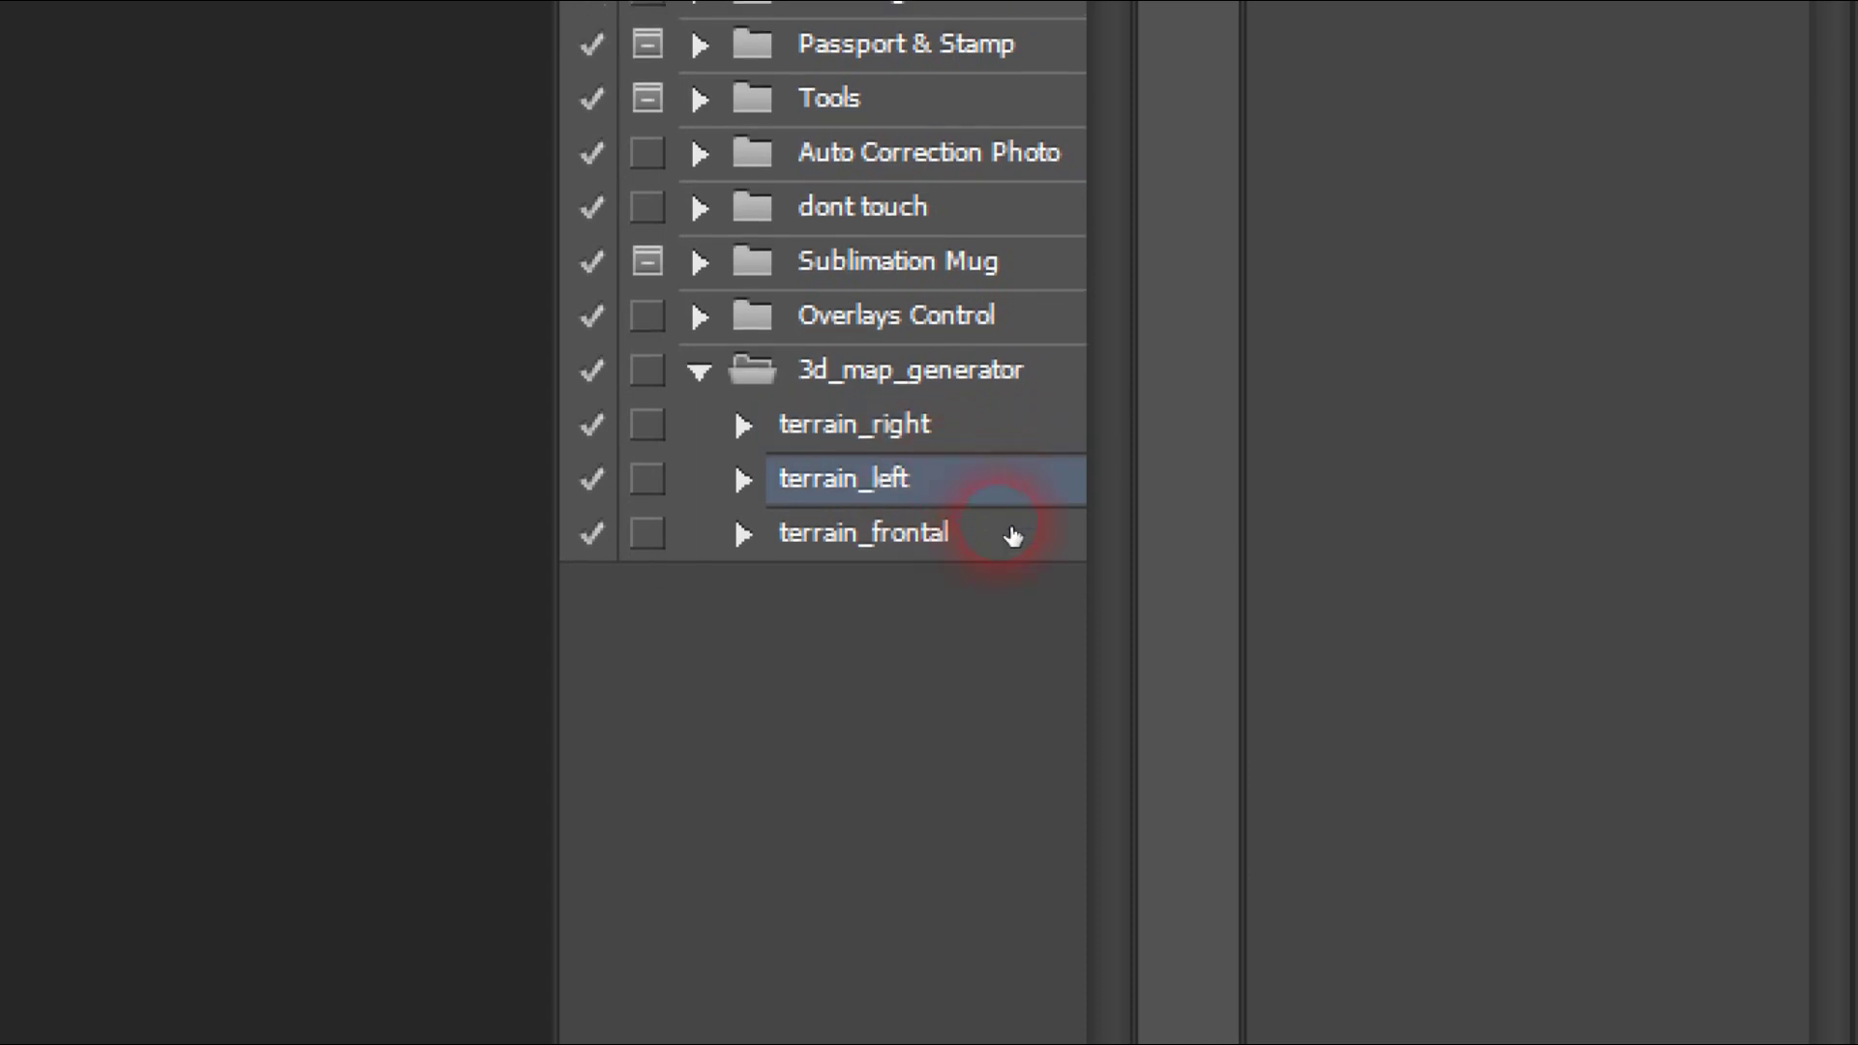
click(1018, 535)
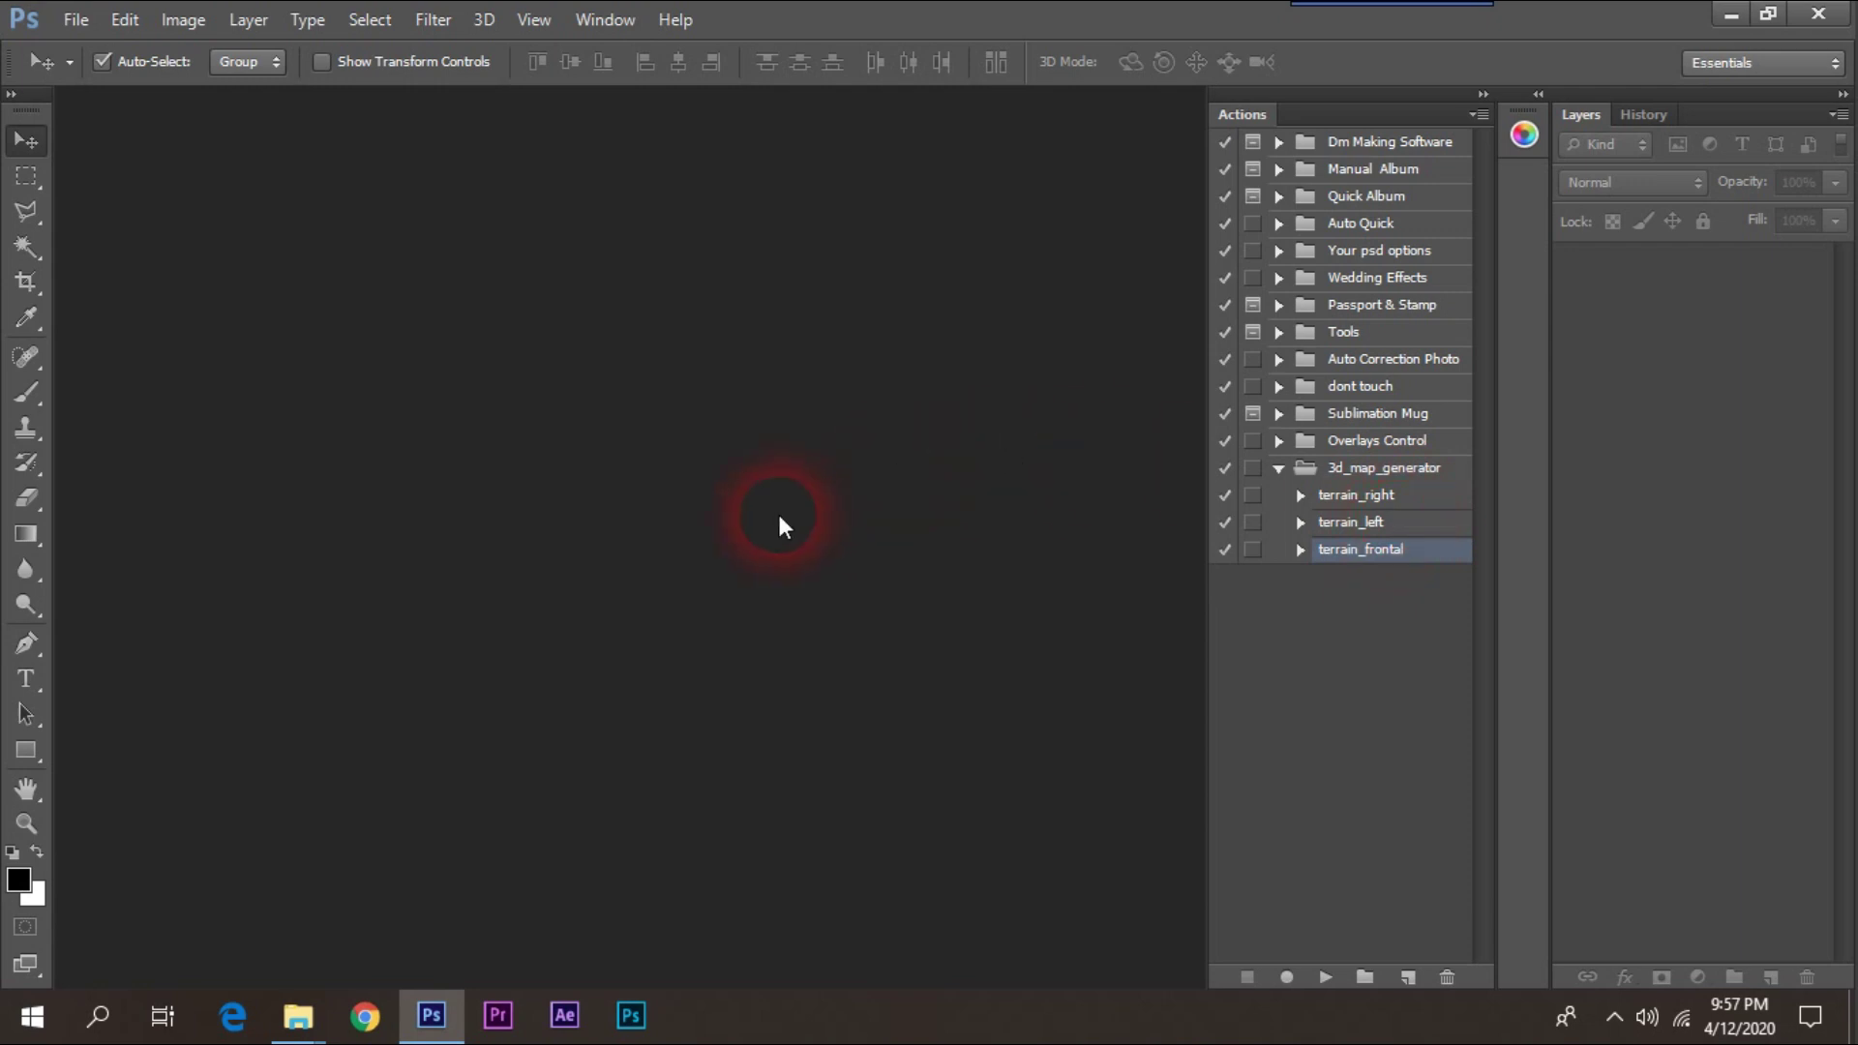
Collapse the action set and open Preset Manager with the Styles preset type.
click(1299, 472)
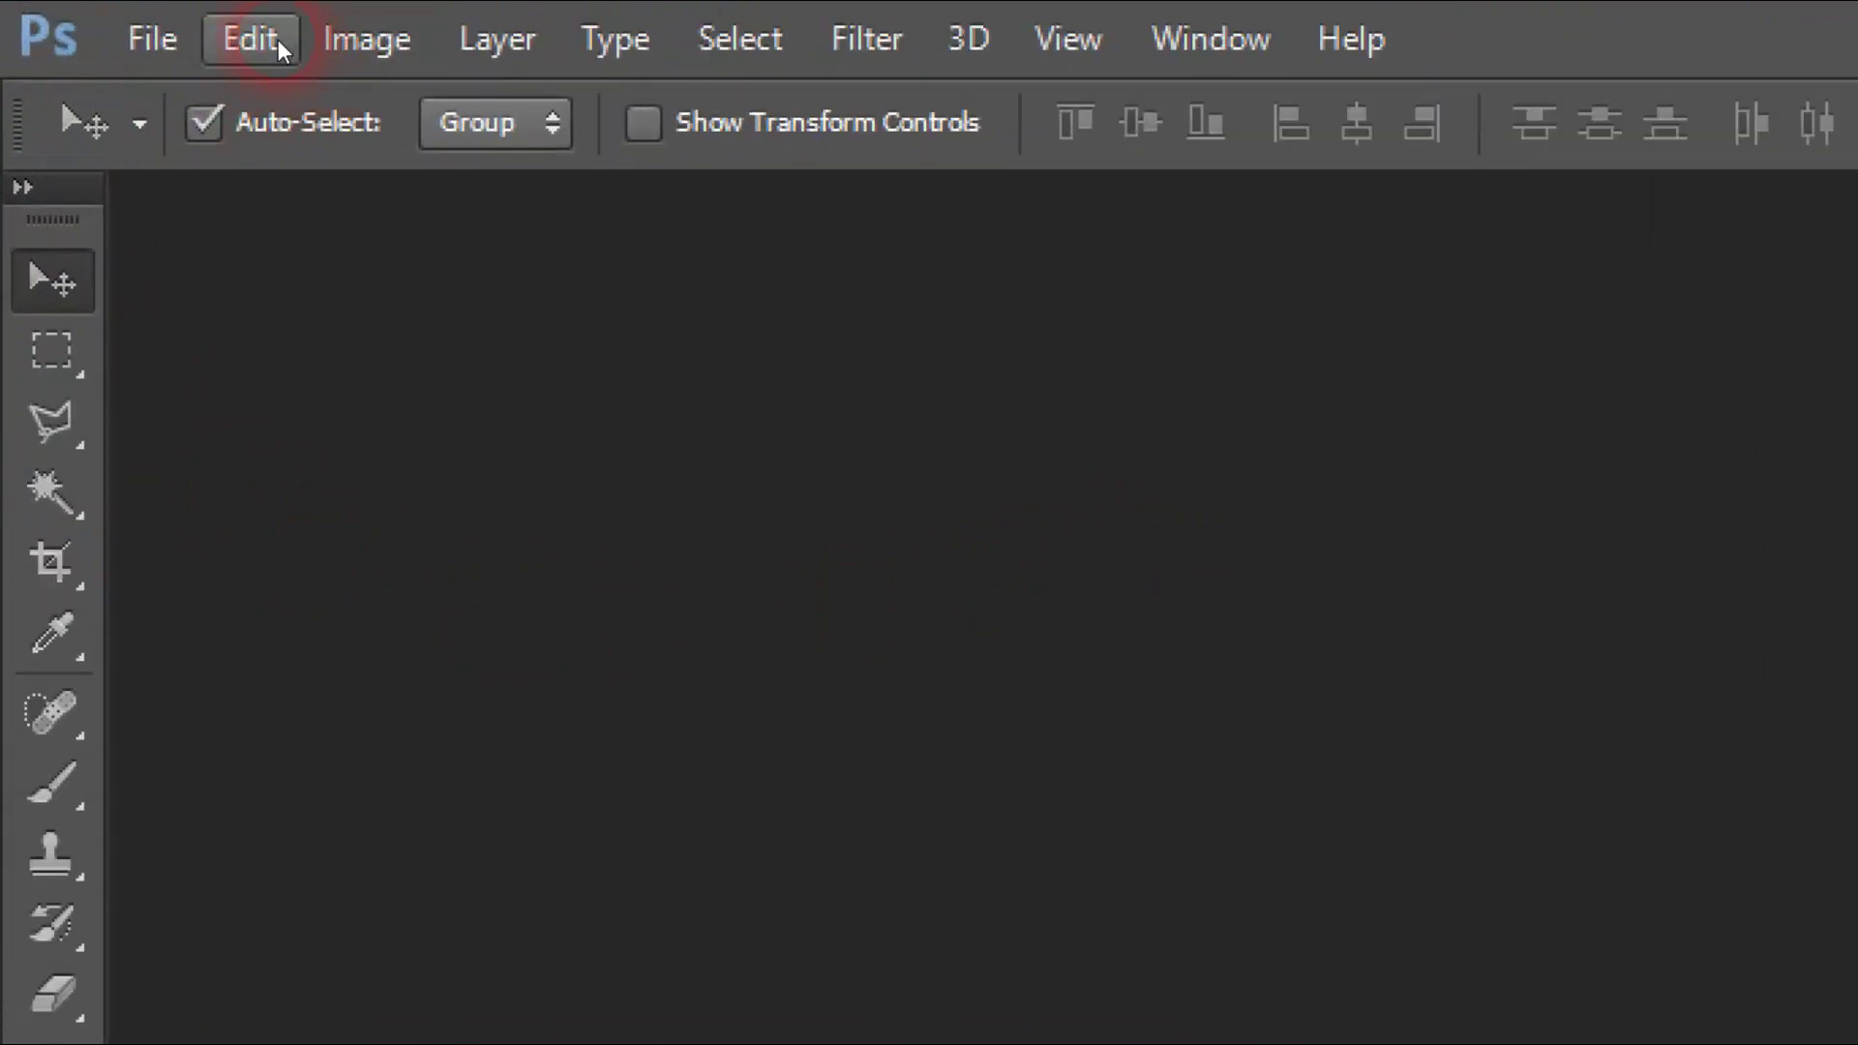
click(138, 20)
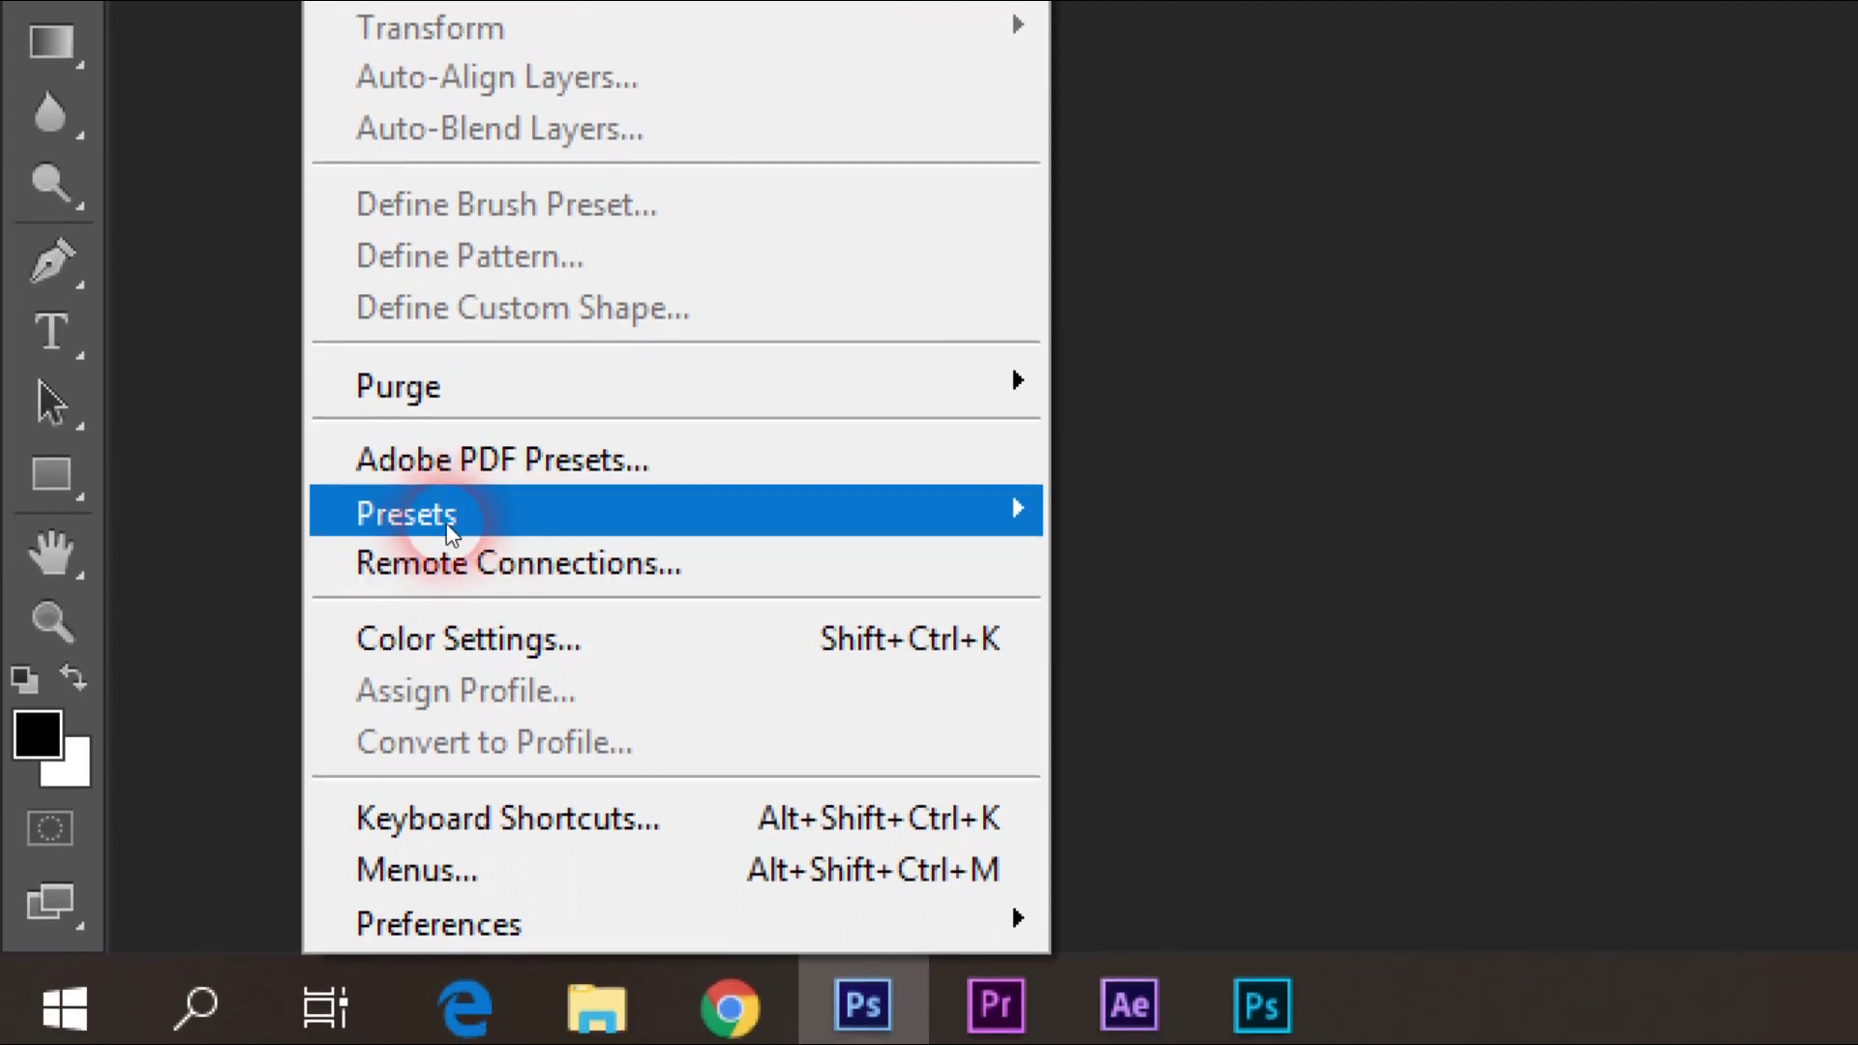
mouse_move(291, 526)
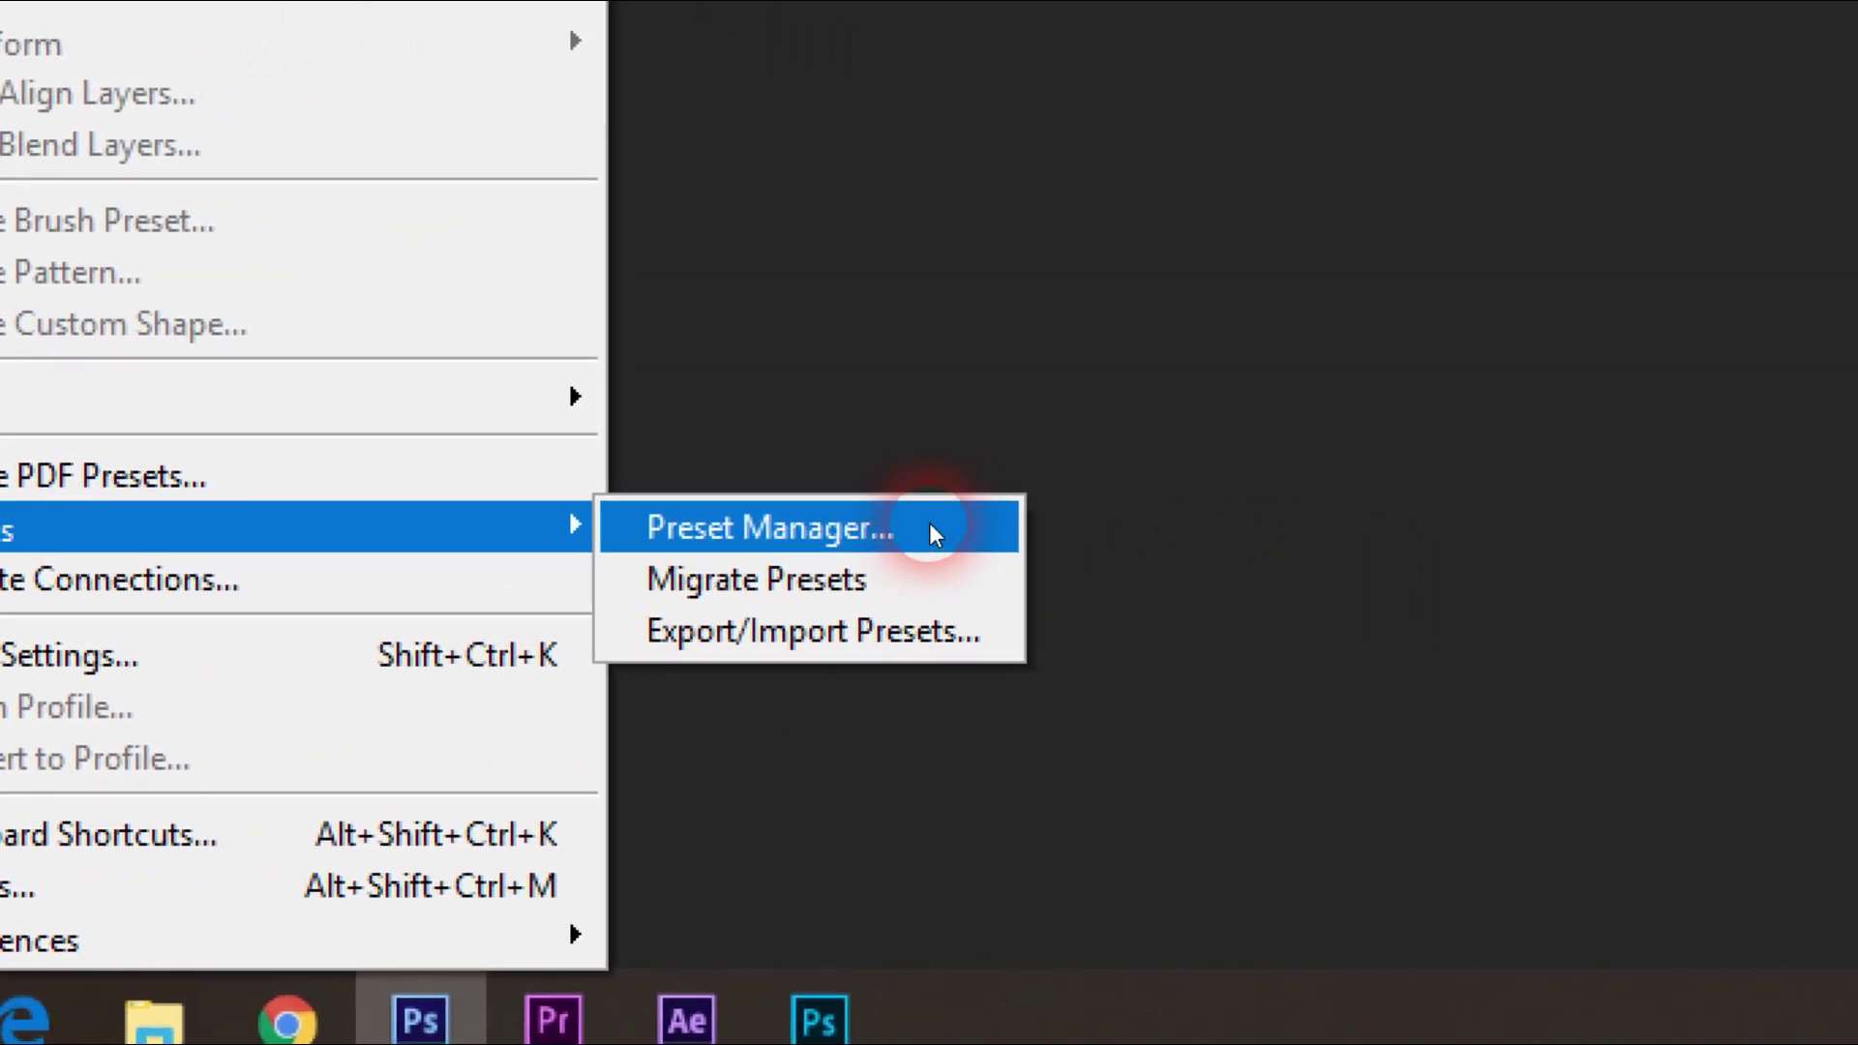
click(932, 531)
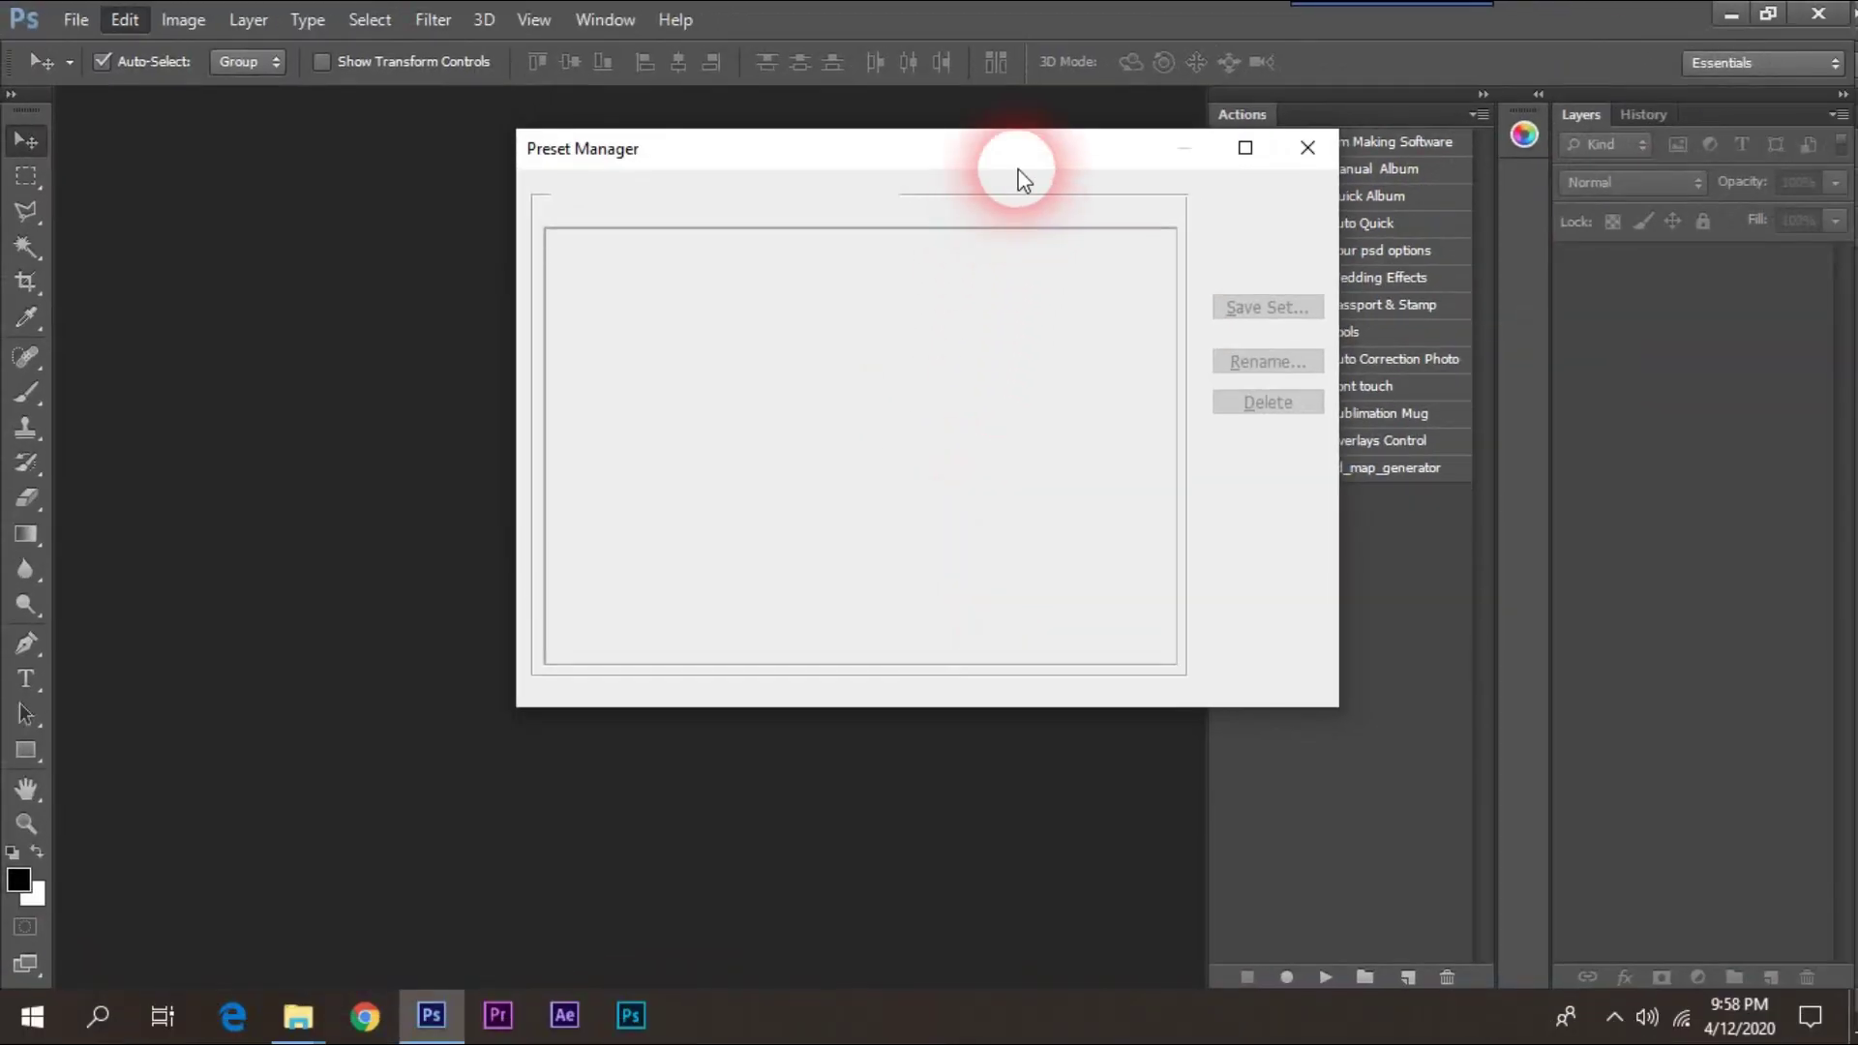
drag(1024, 180, 786, 321)
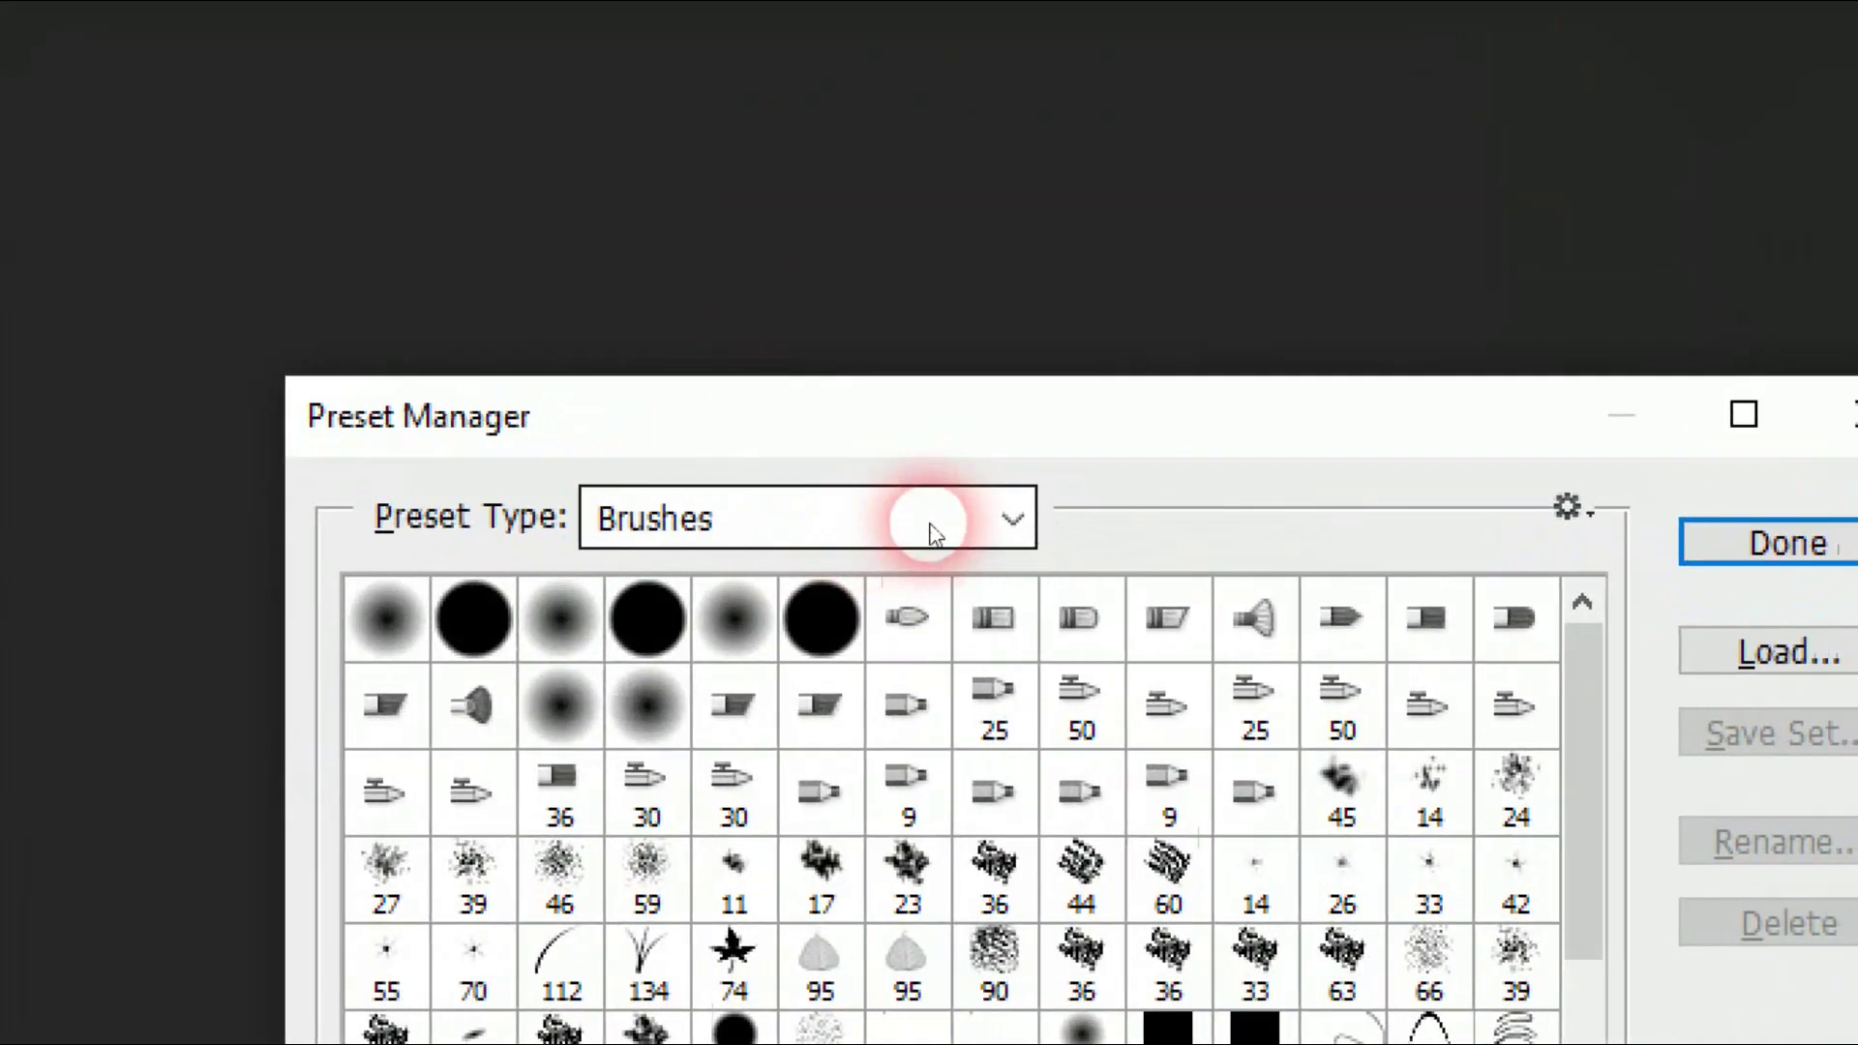
click(640, 367)
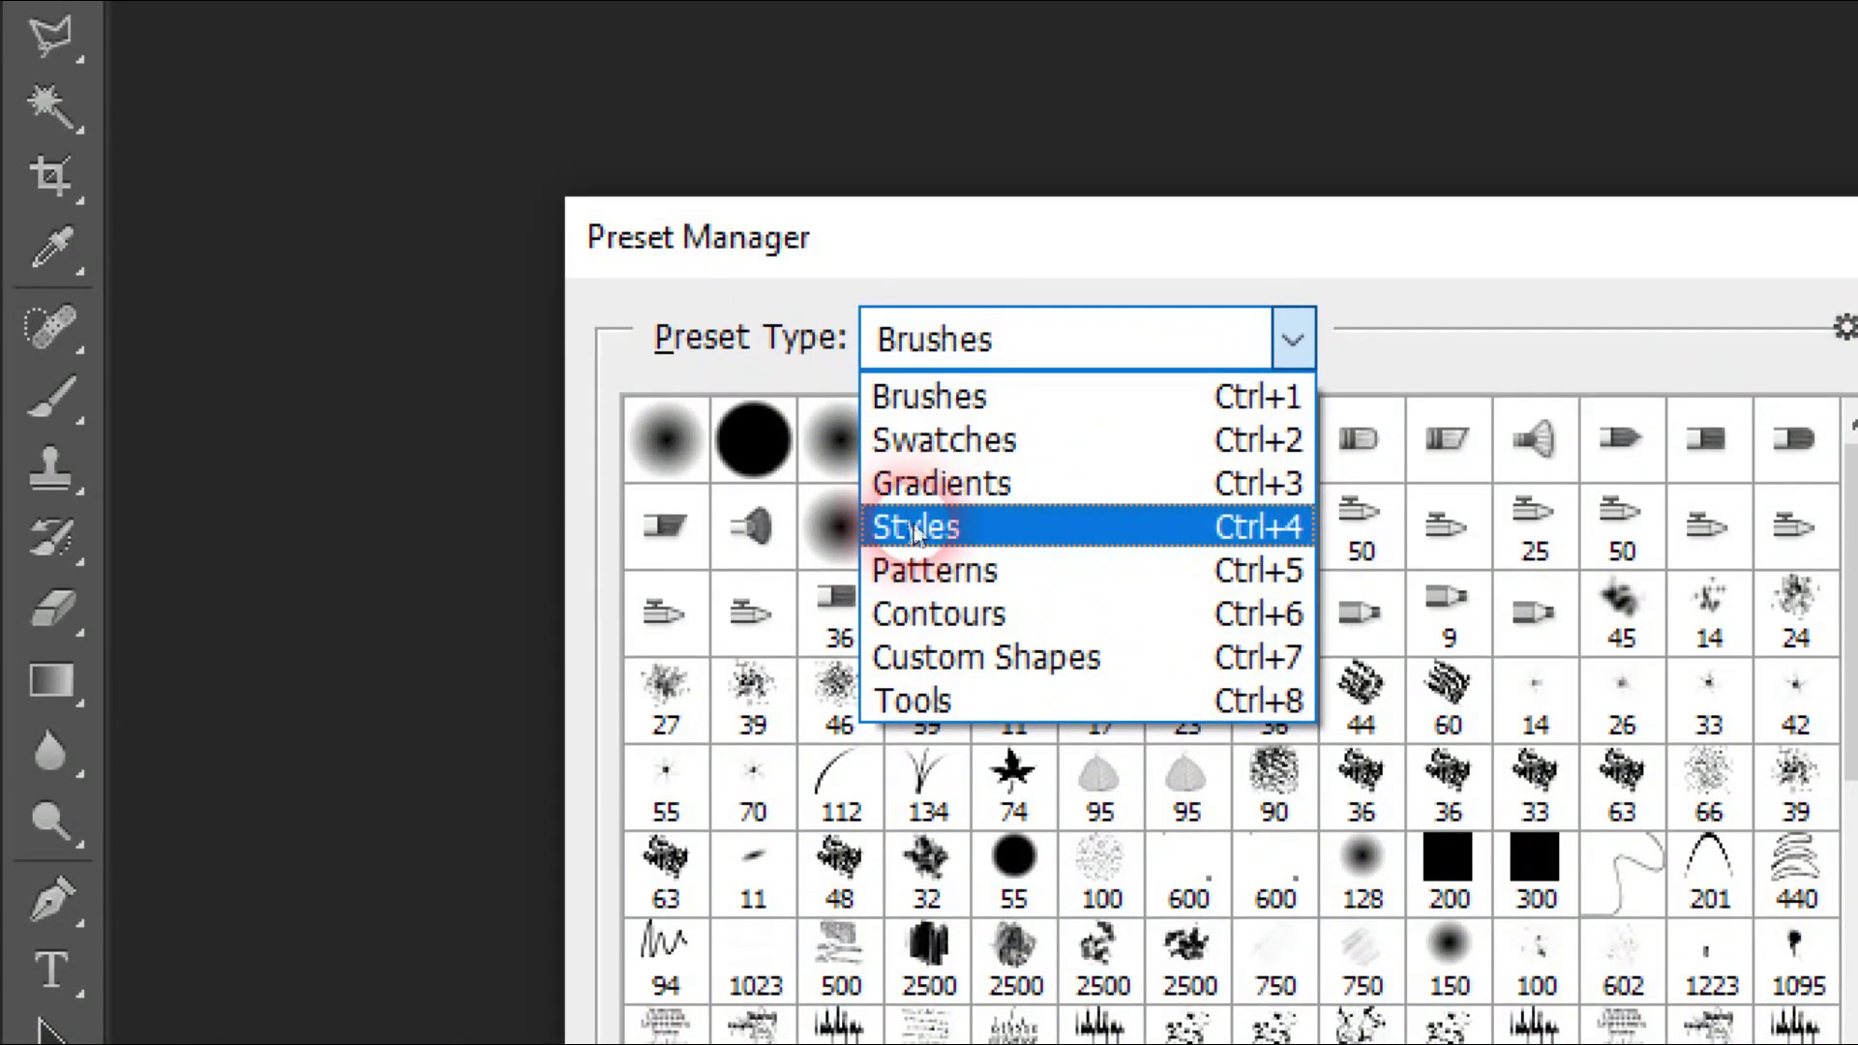
click(931, 530)
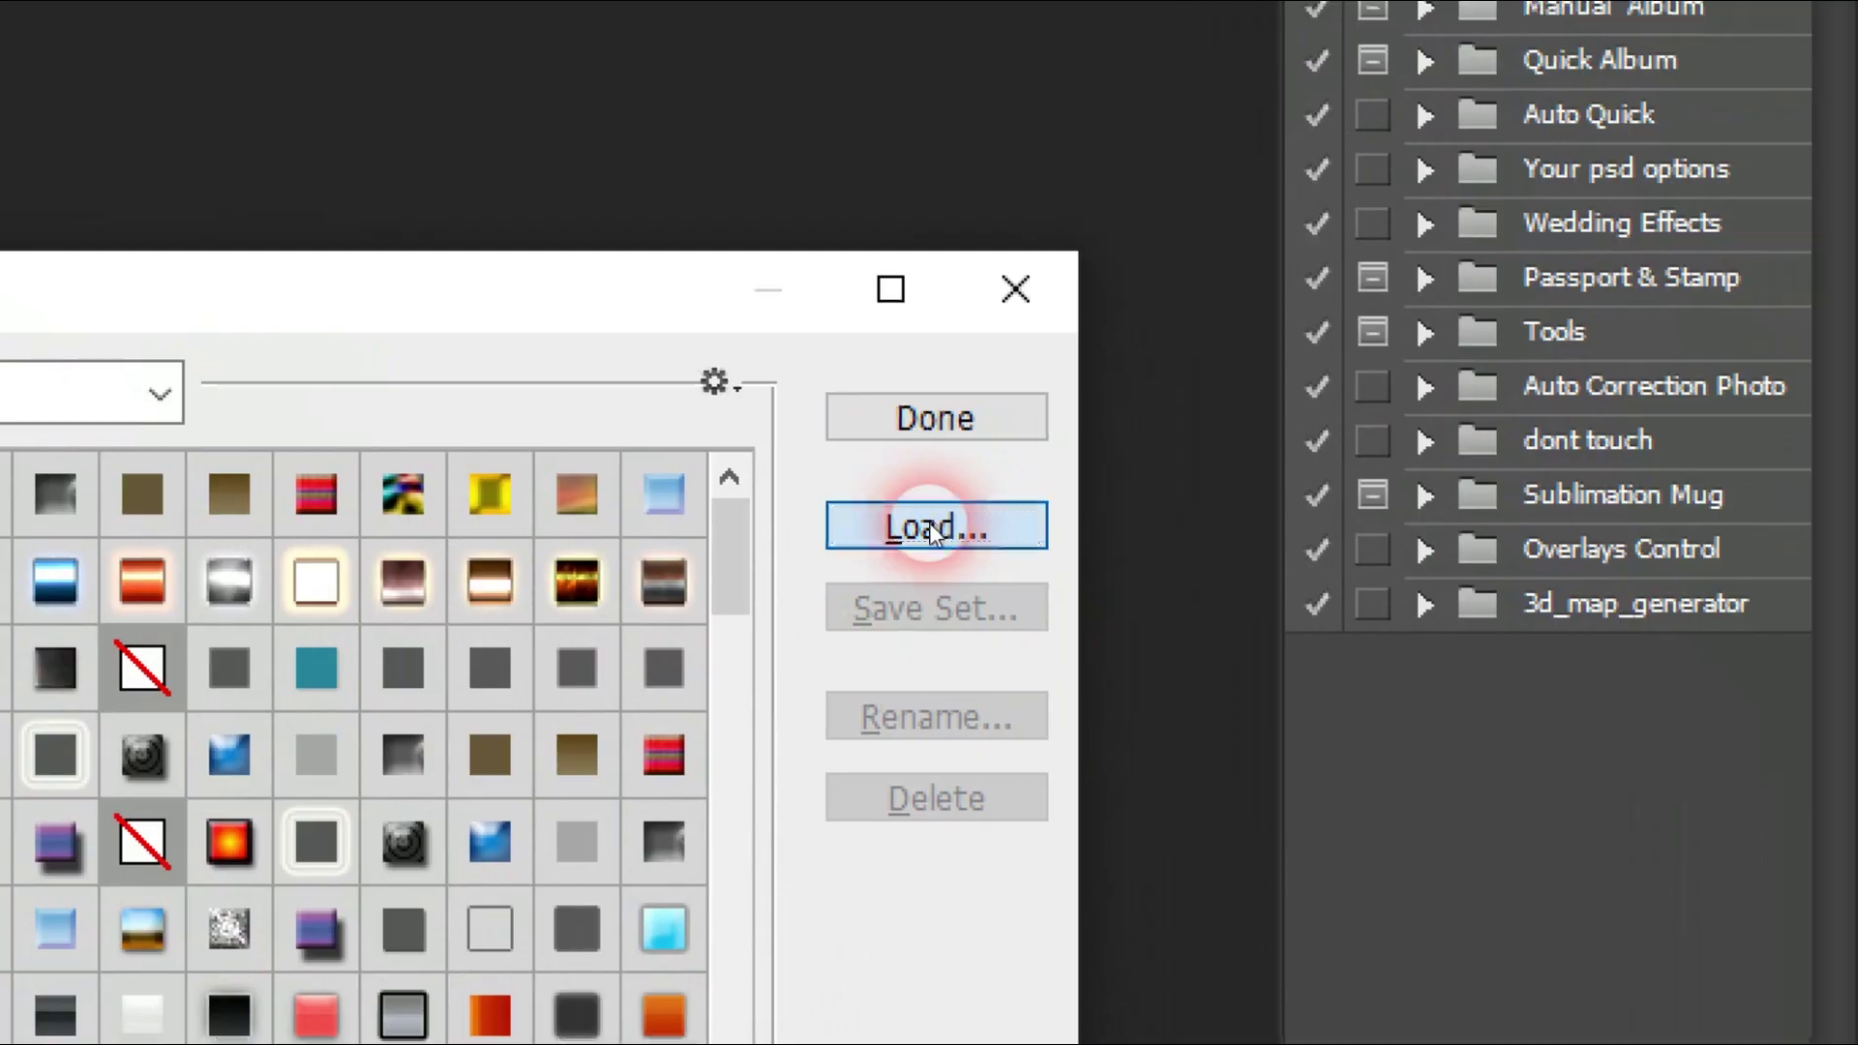
Load the 3d_map_generator styles file from the desktop folder, then close Preset Manager.
click(931, 537)
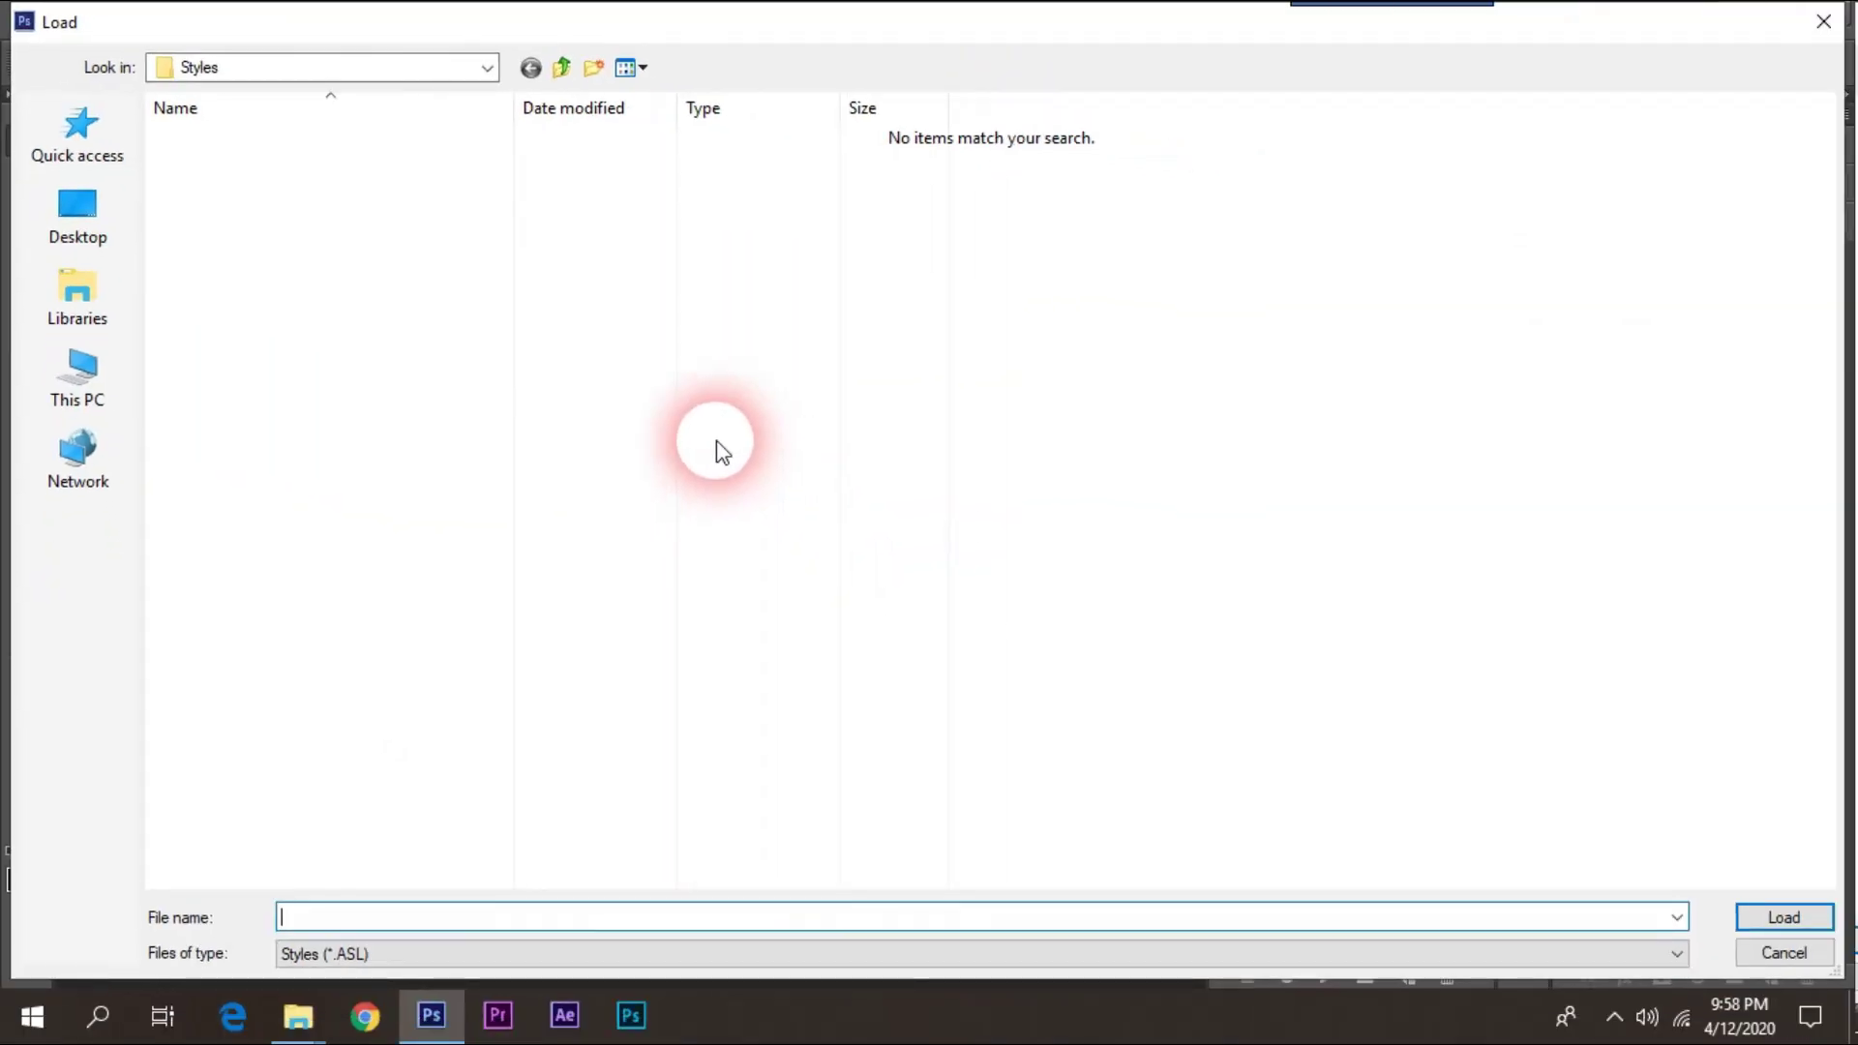
click(100, 213)
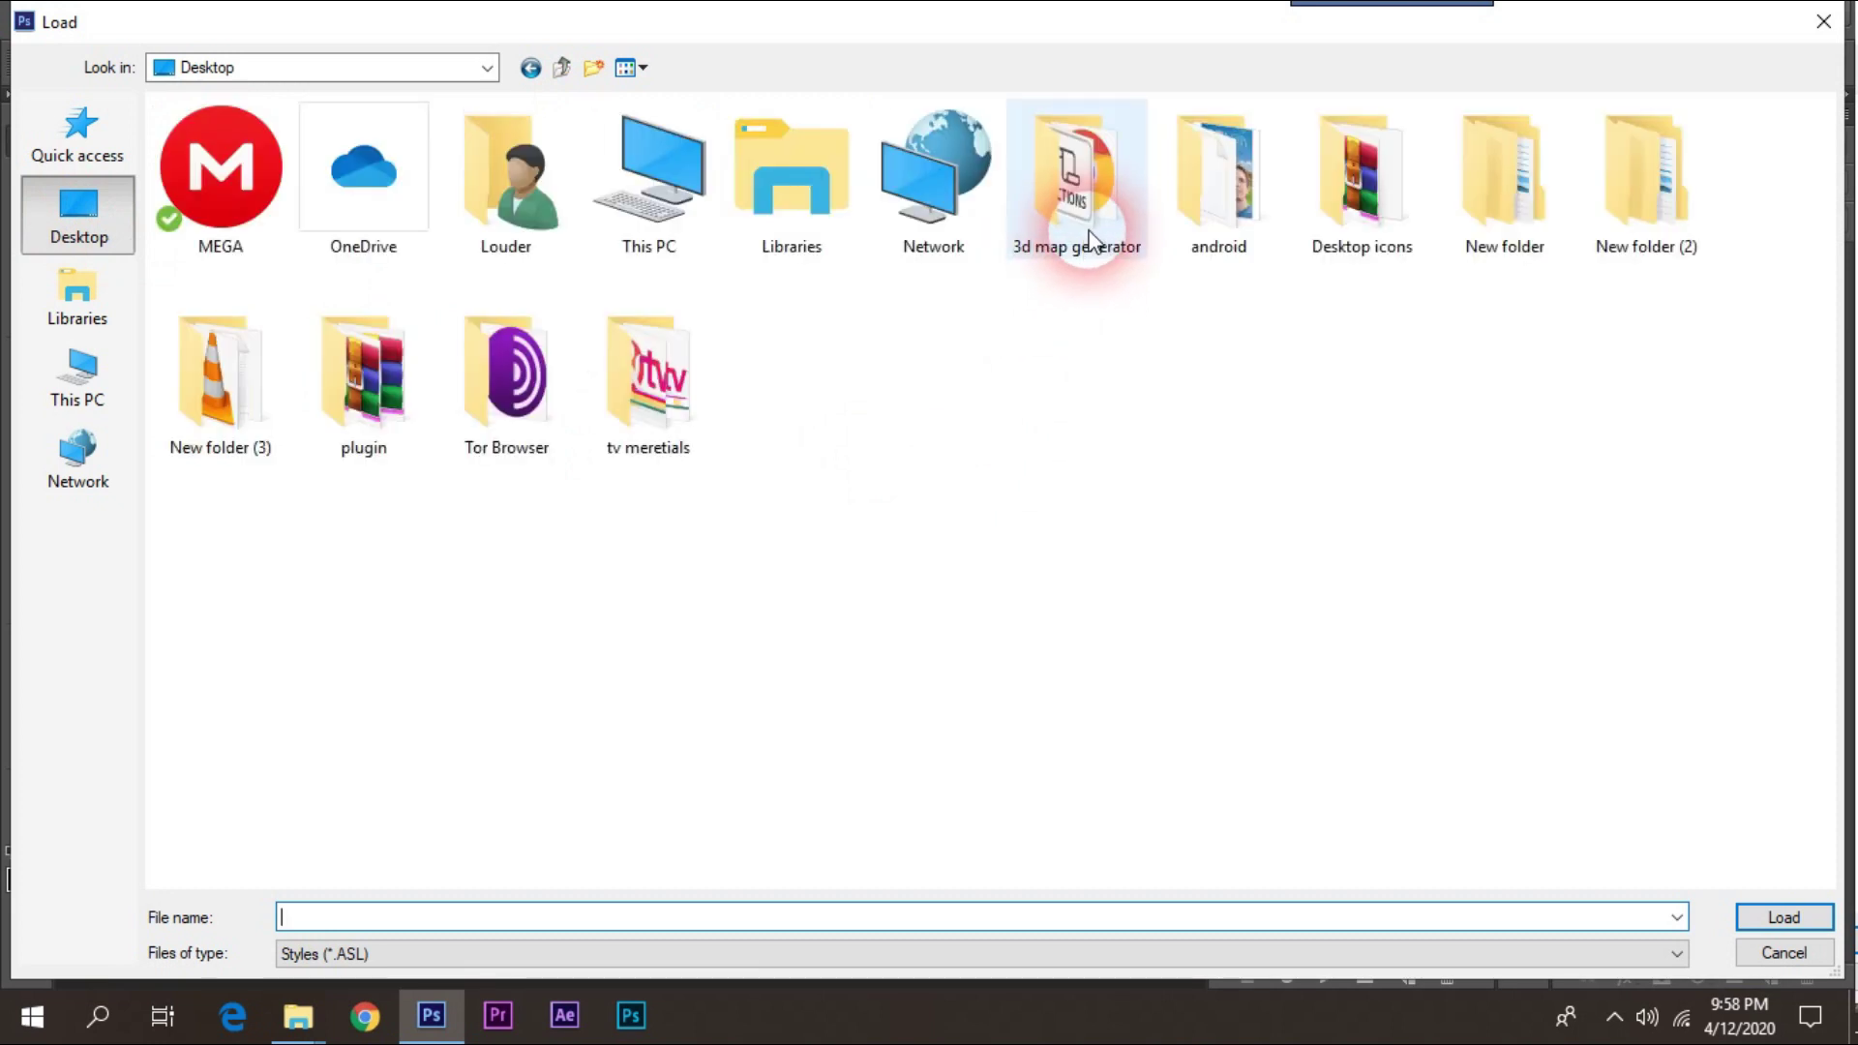
double_click(1092, 237)
click(278, 148)
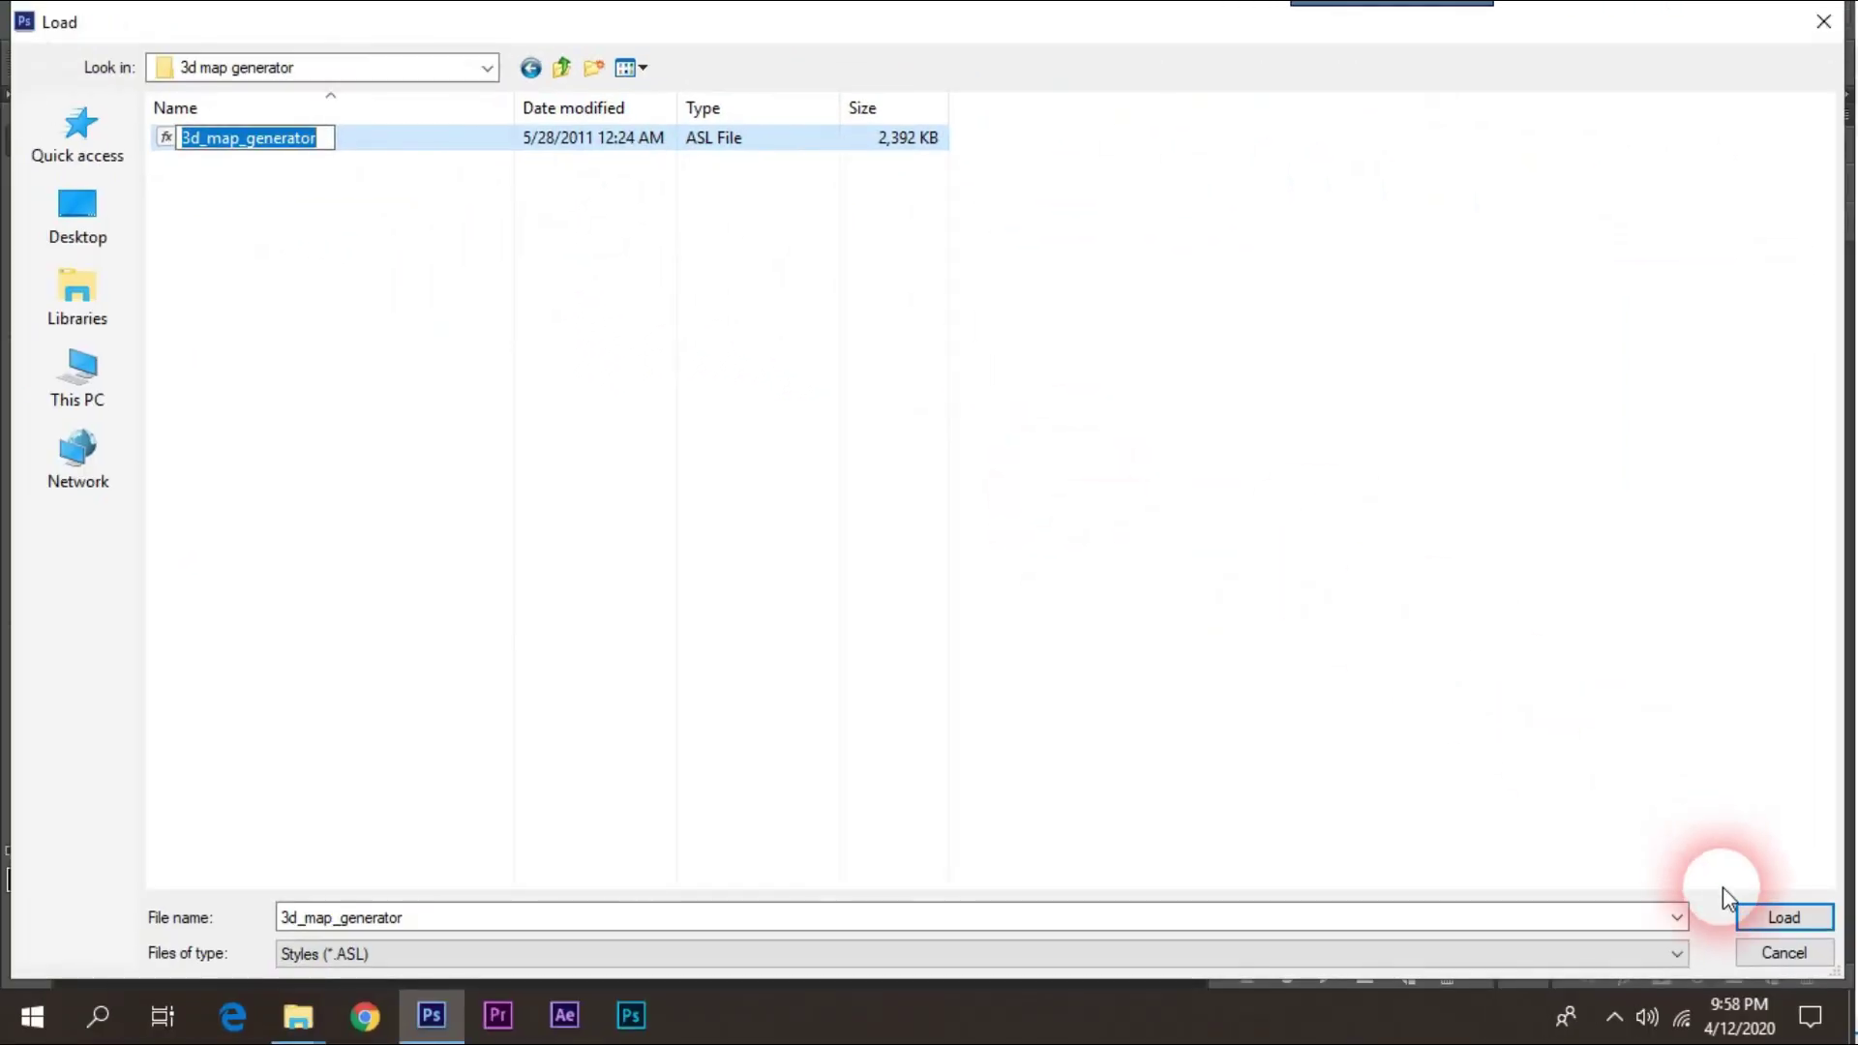
click(1756, 913)
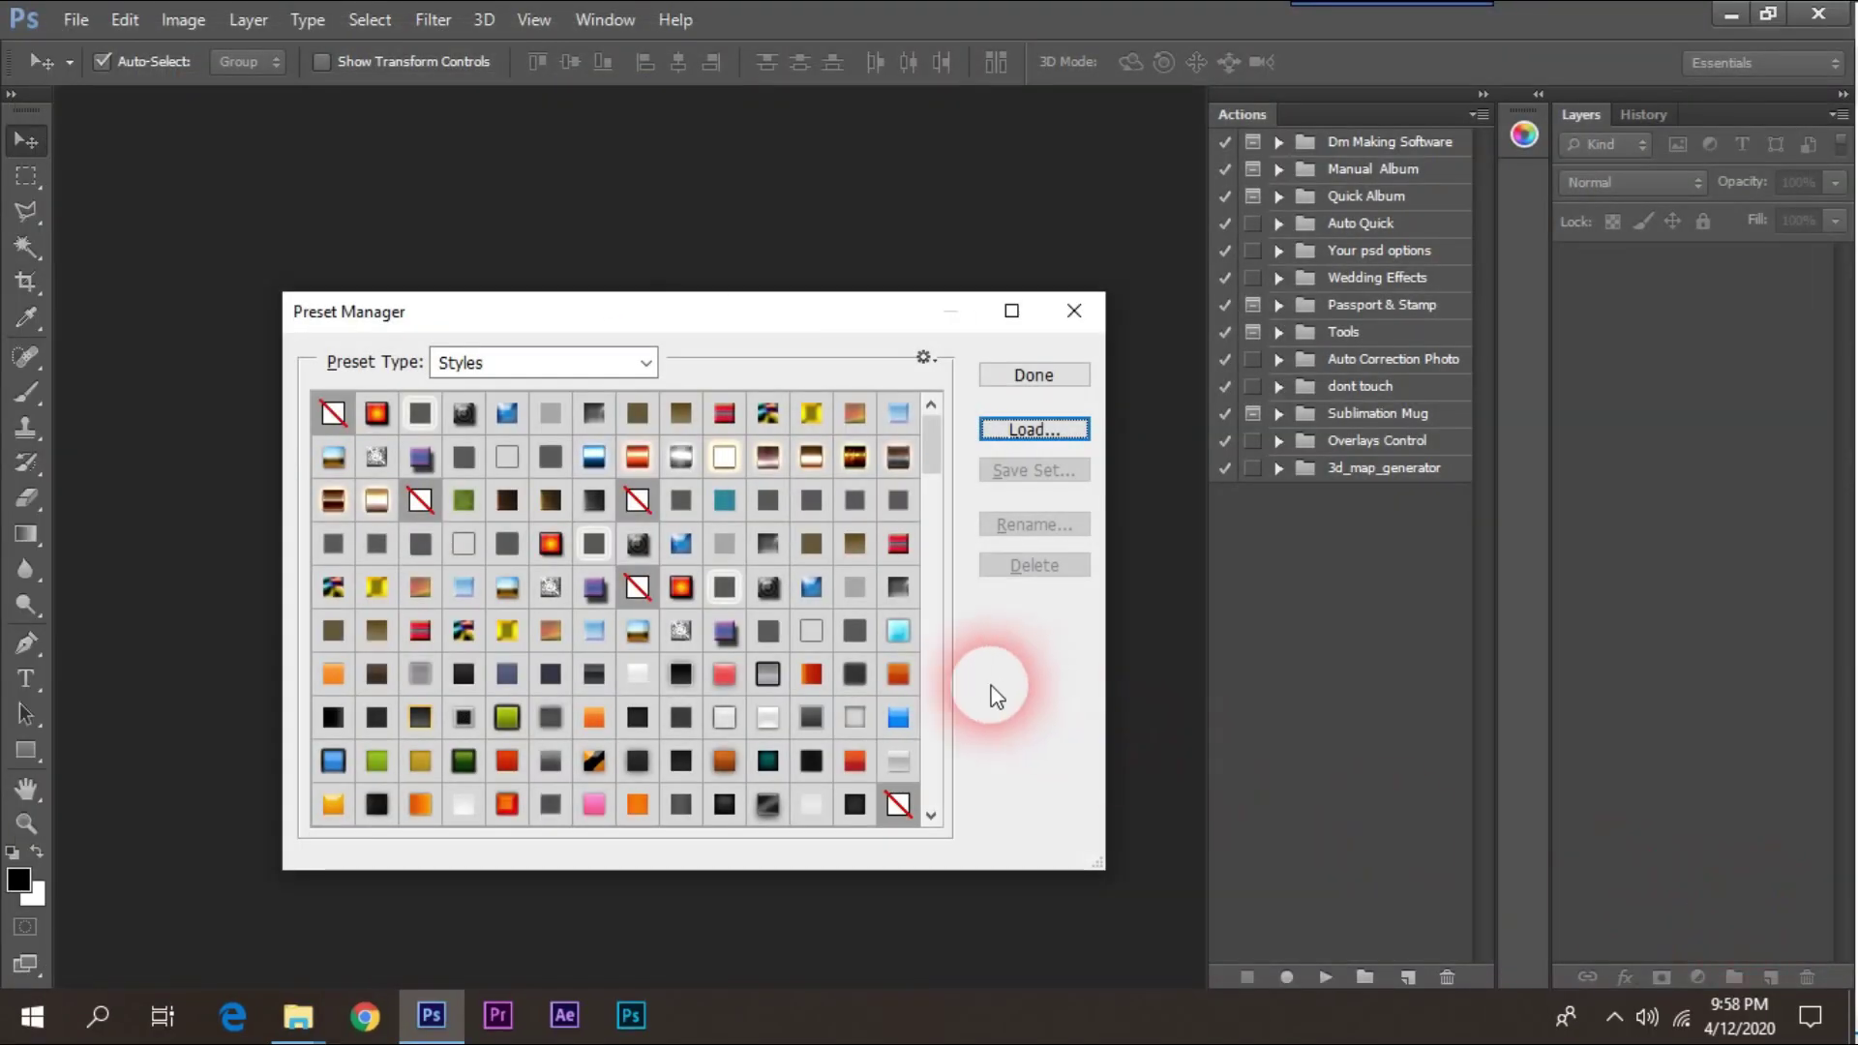
drag(932, 466, 929, 800)
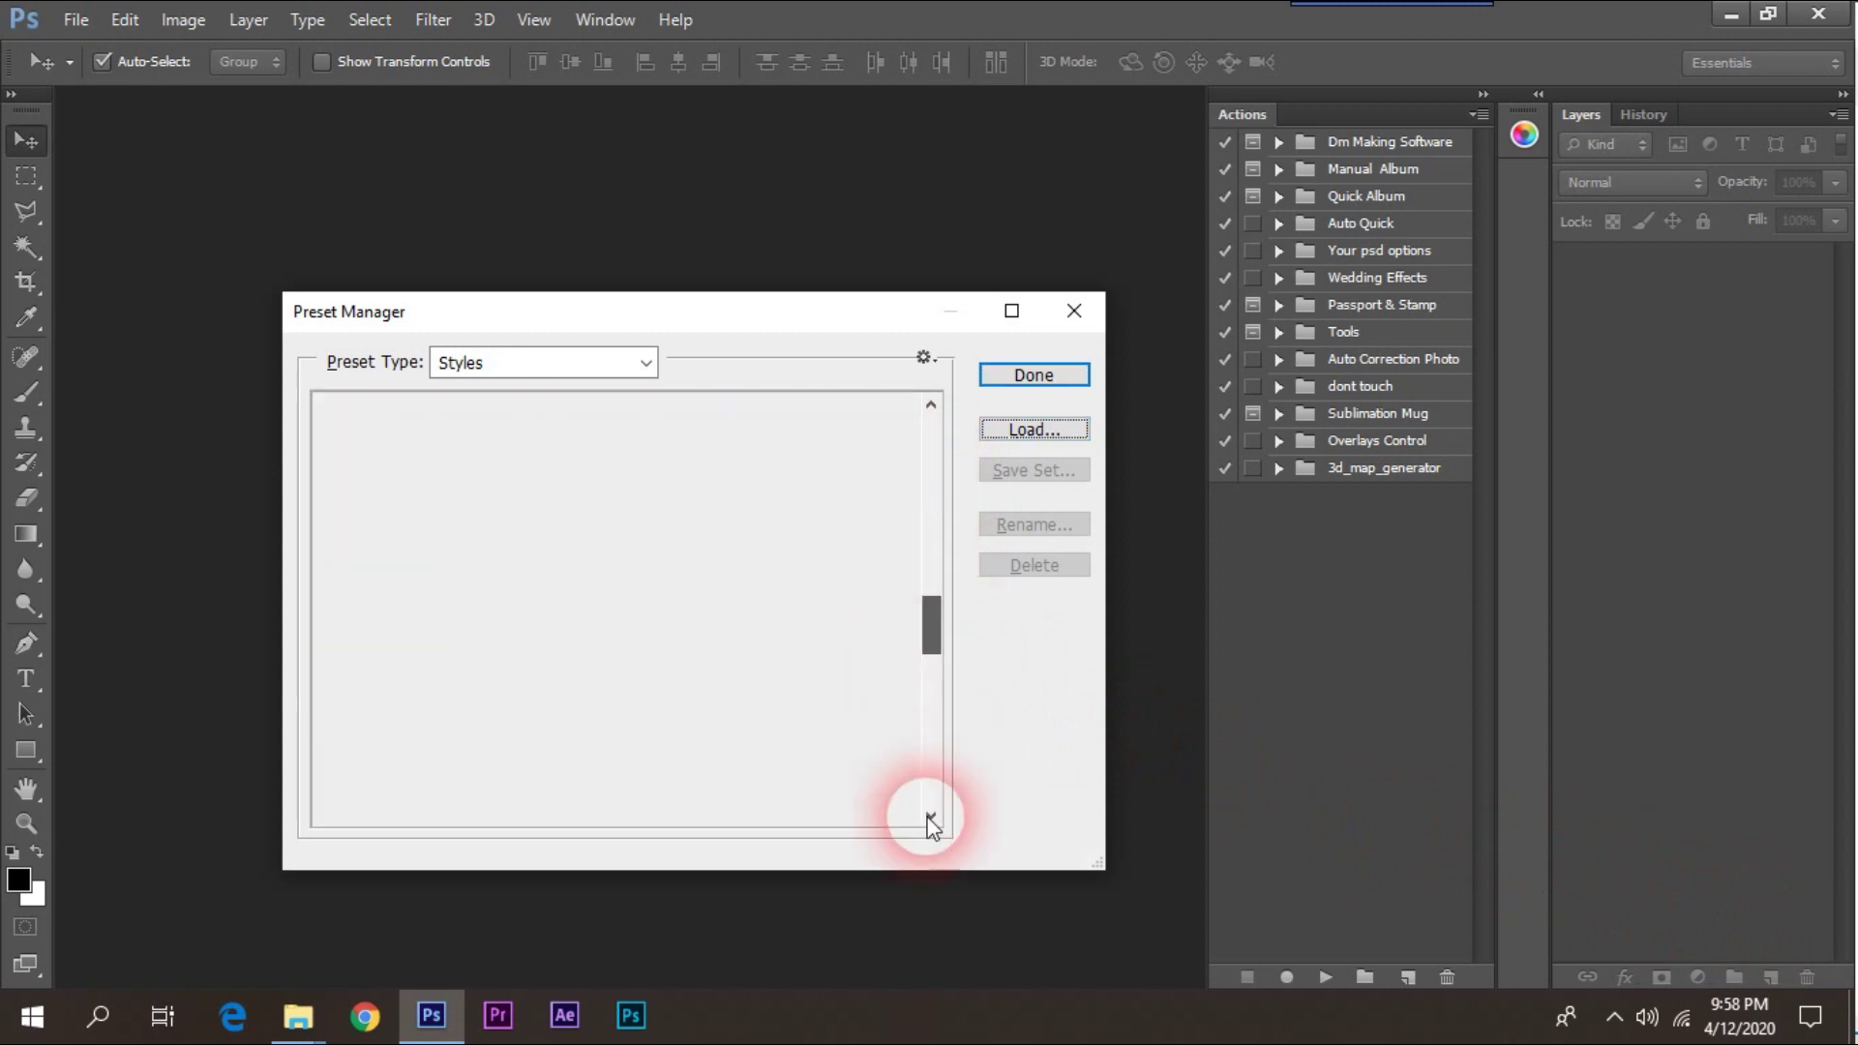
click(937, 811)
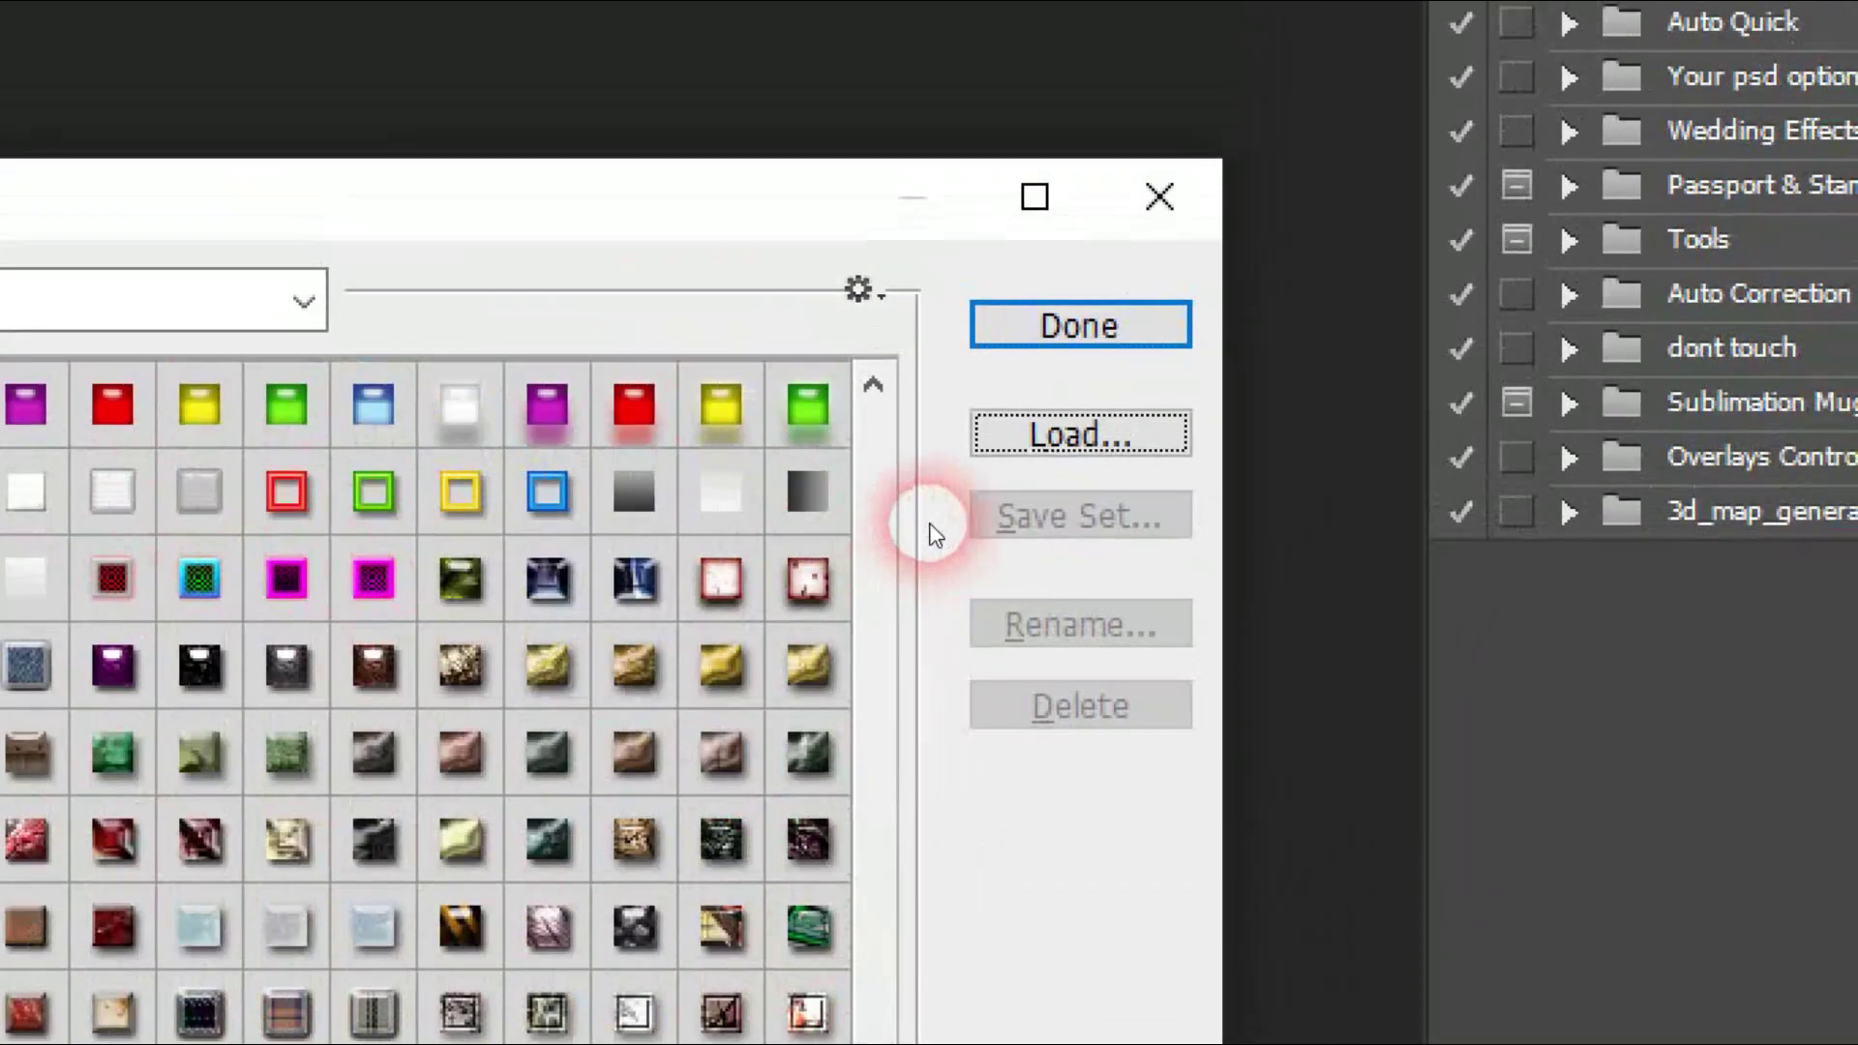
click(931, 515)
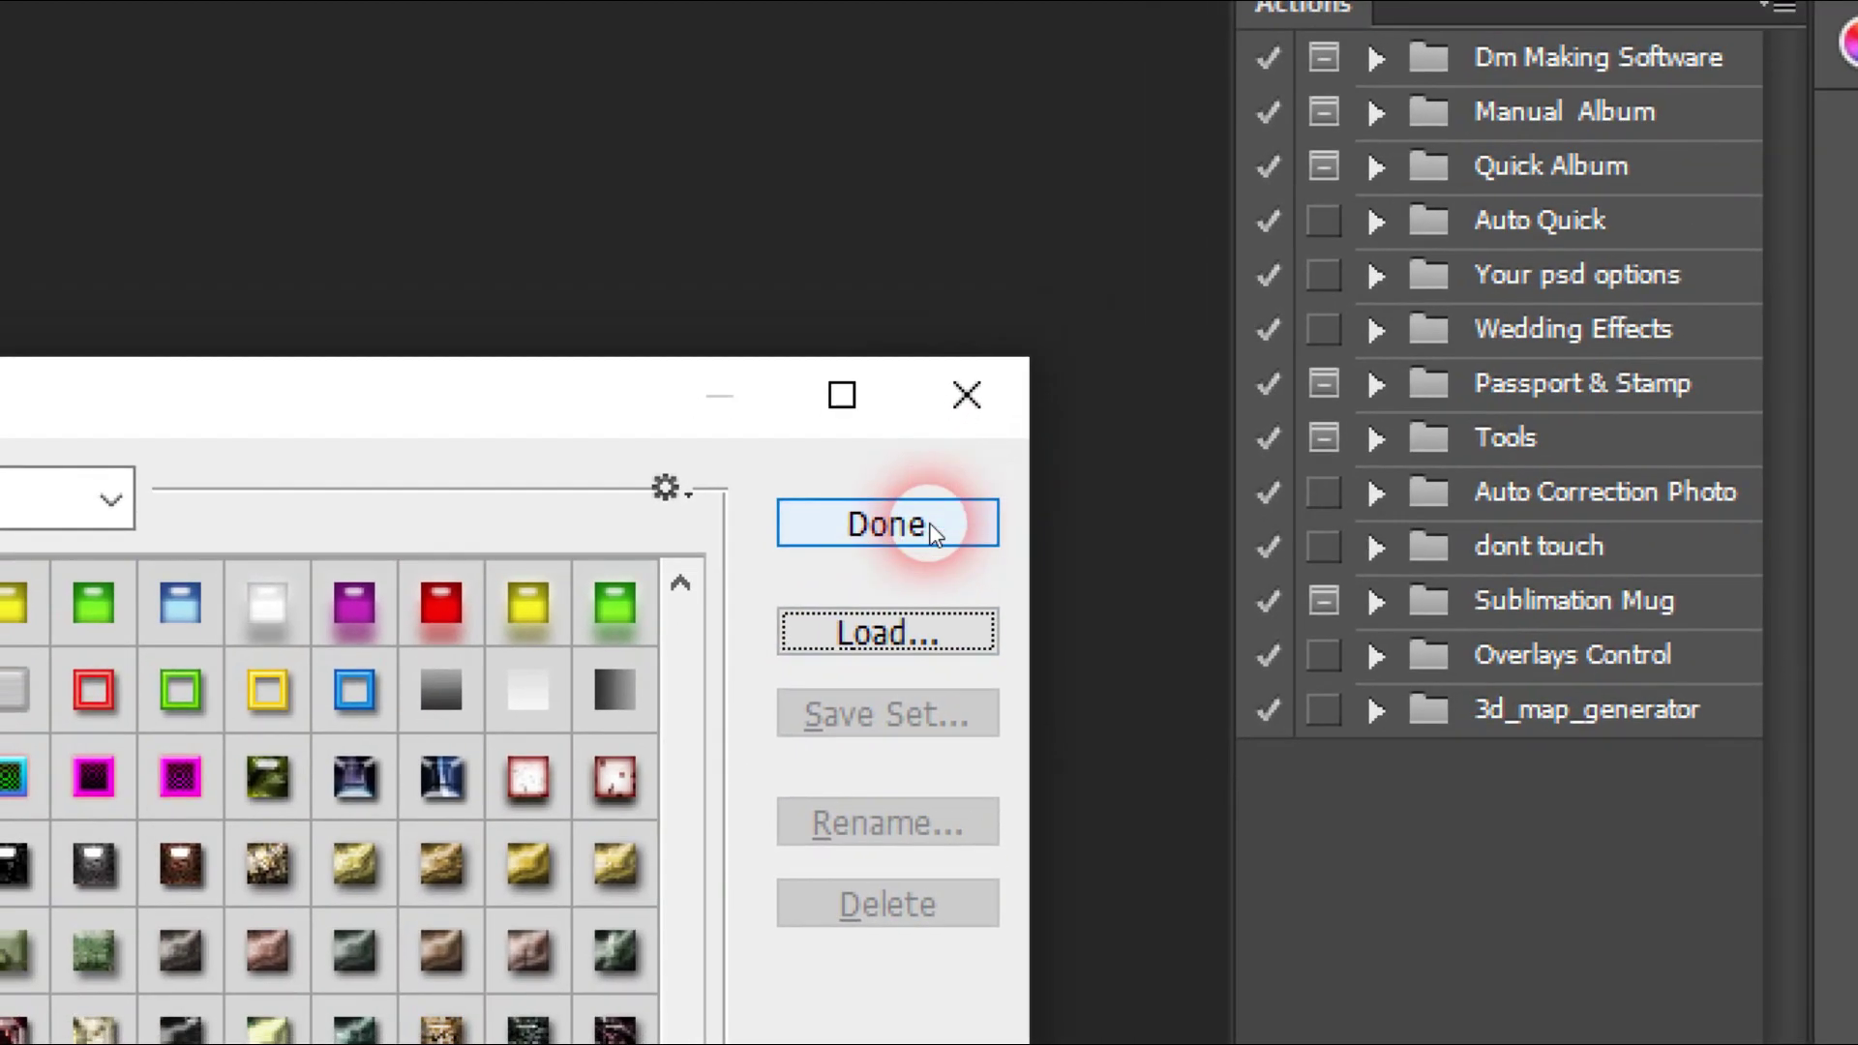
click(931, 527)
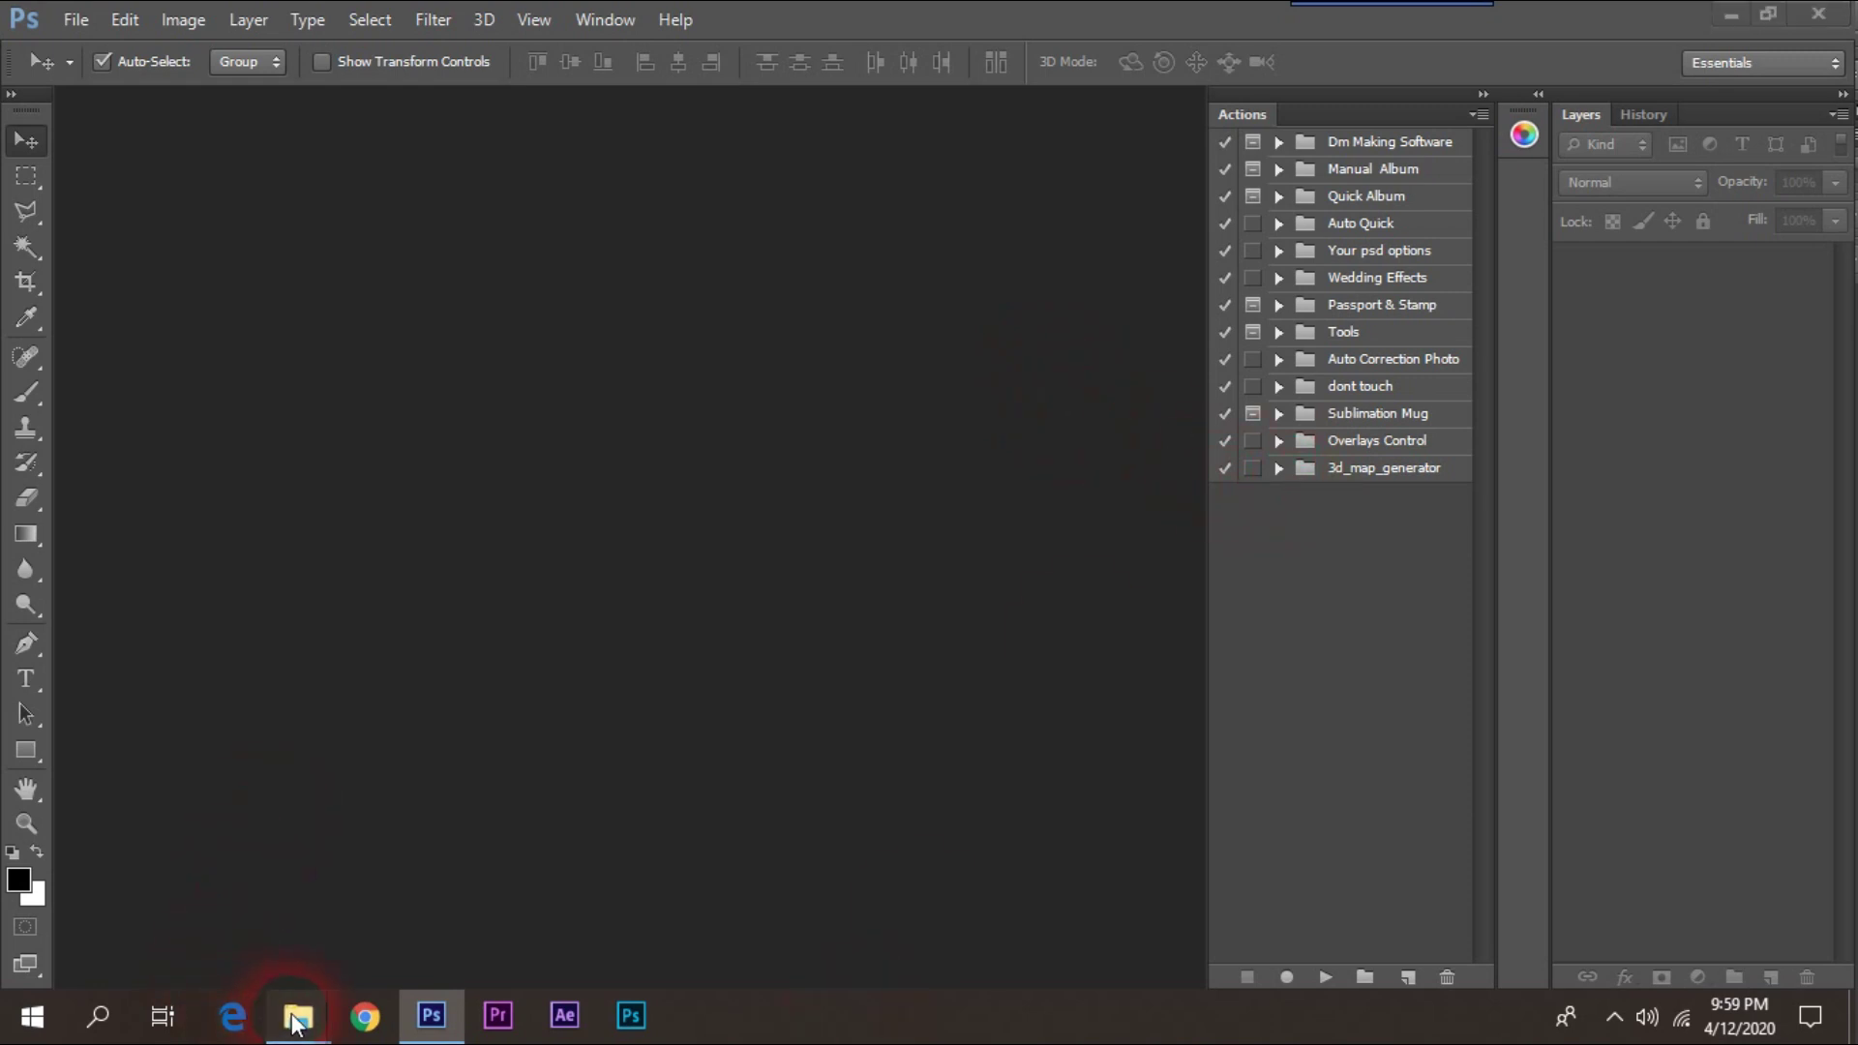
Drag the 3d_map_generator PSD into Photoshop, declining to update its text layers.
mouse_move(298, 1016)
click(377, 890)
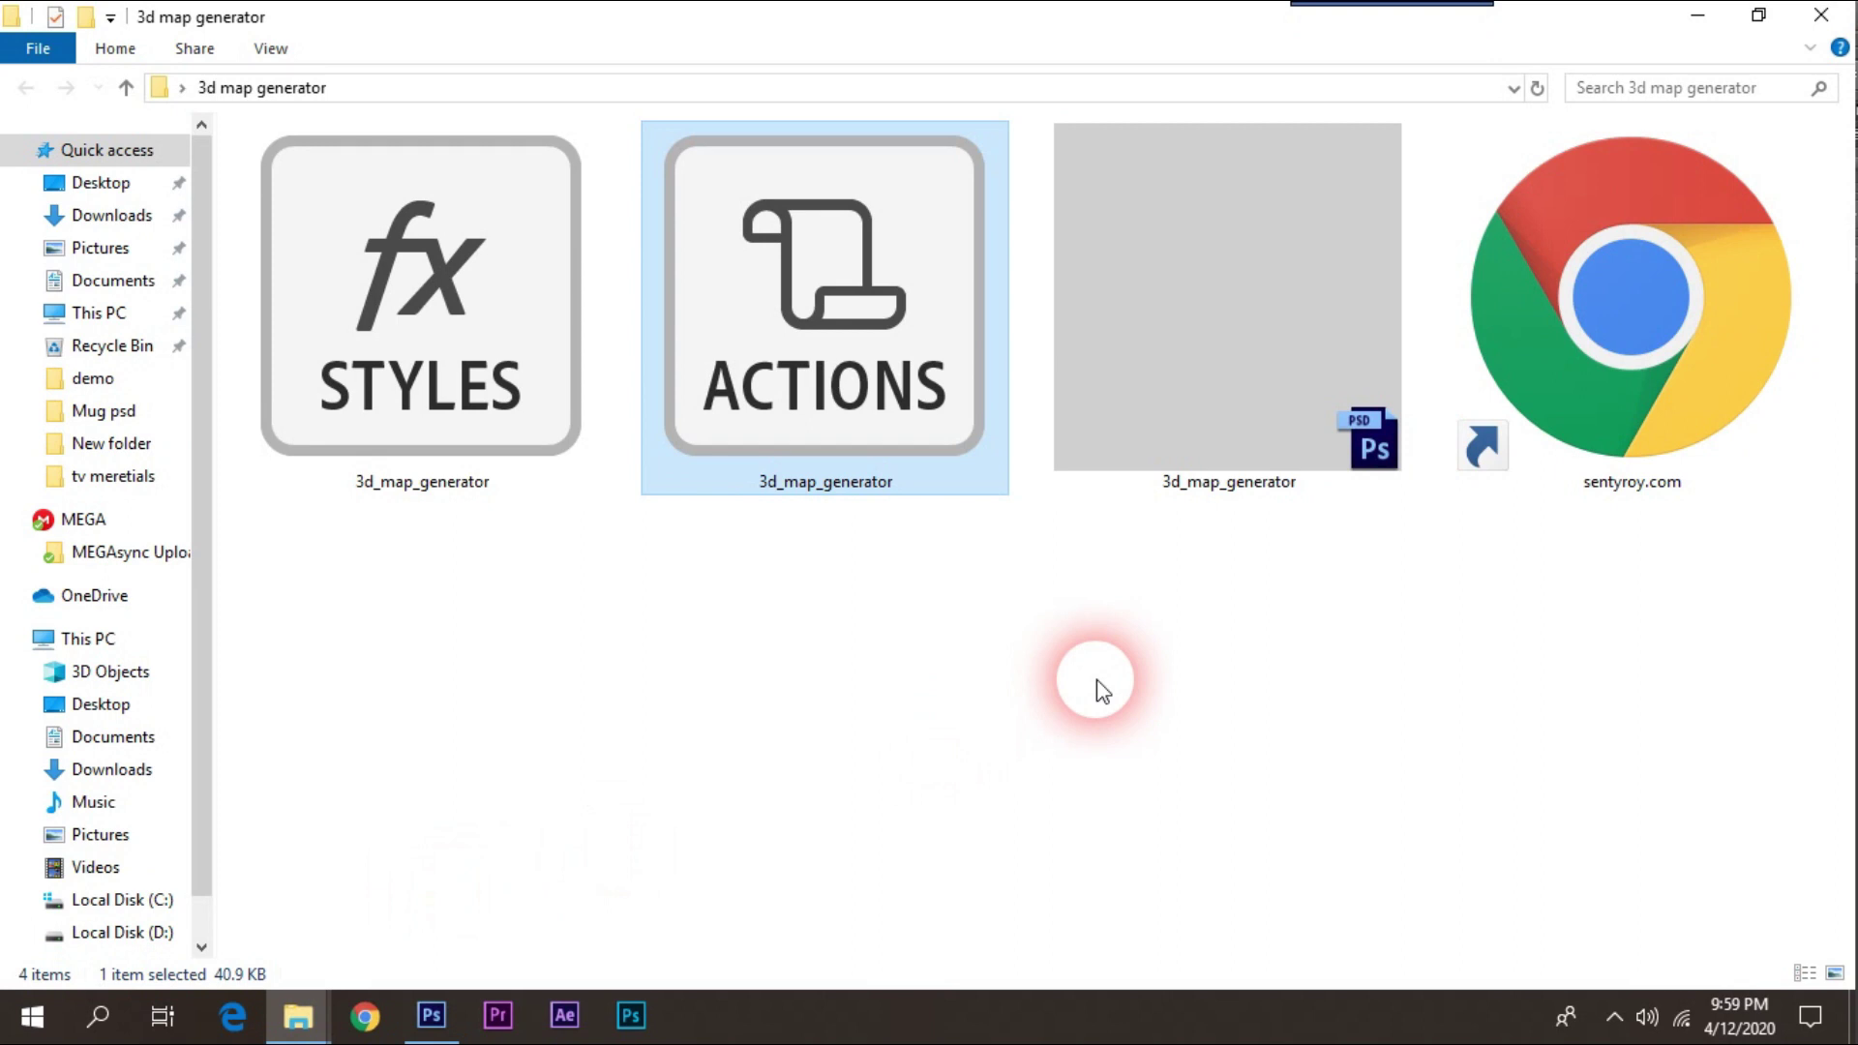
mouse_move(1256, 368)
mouse_down()
mouse_move(1062, 689)
mouse_move(456, 922)
mouse_move(541, 432)
mouse_up()
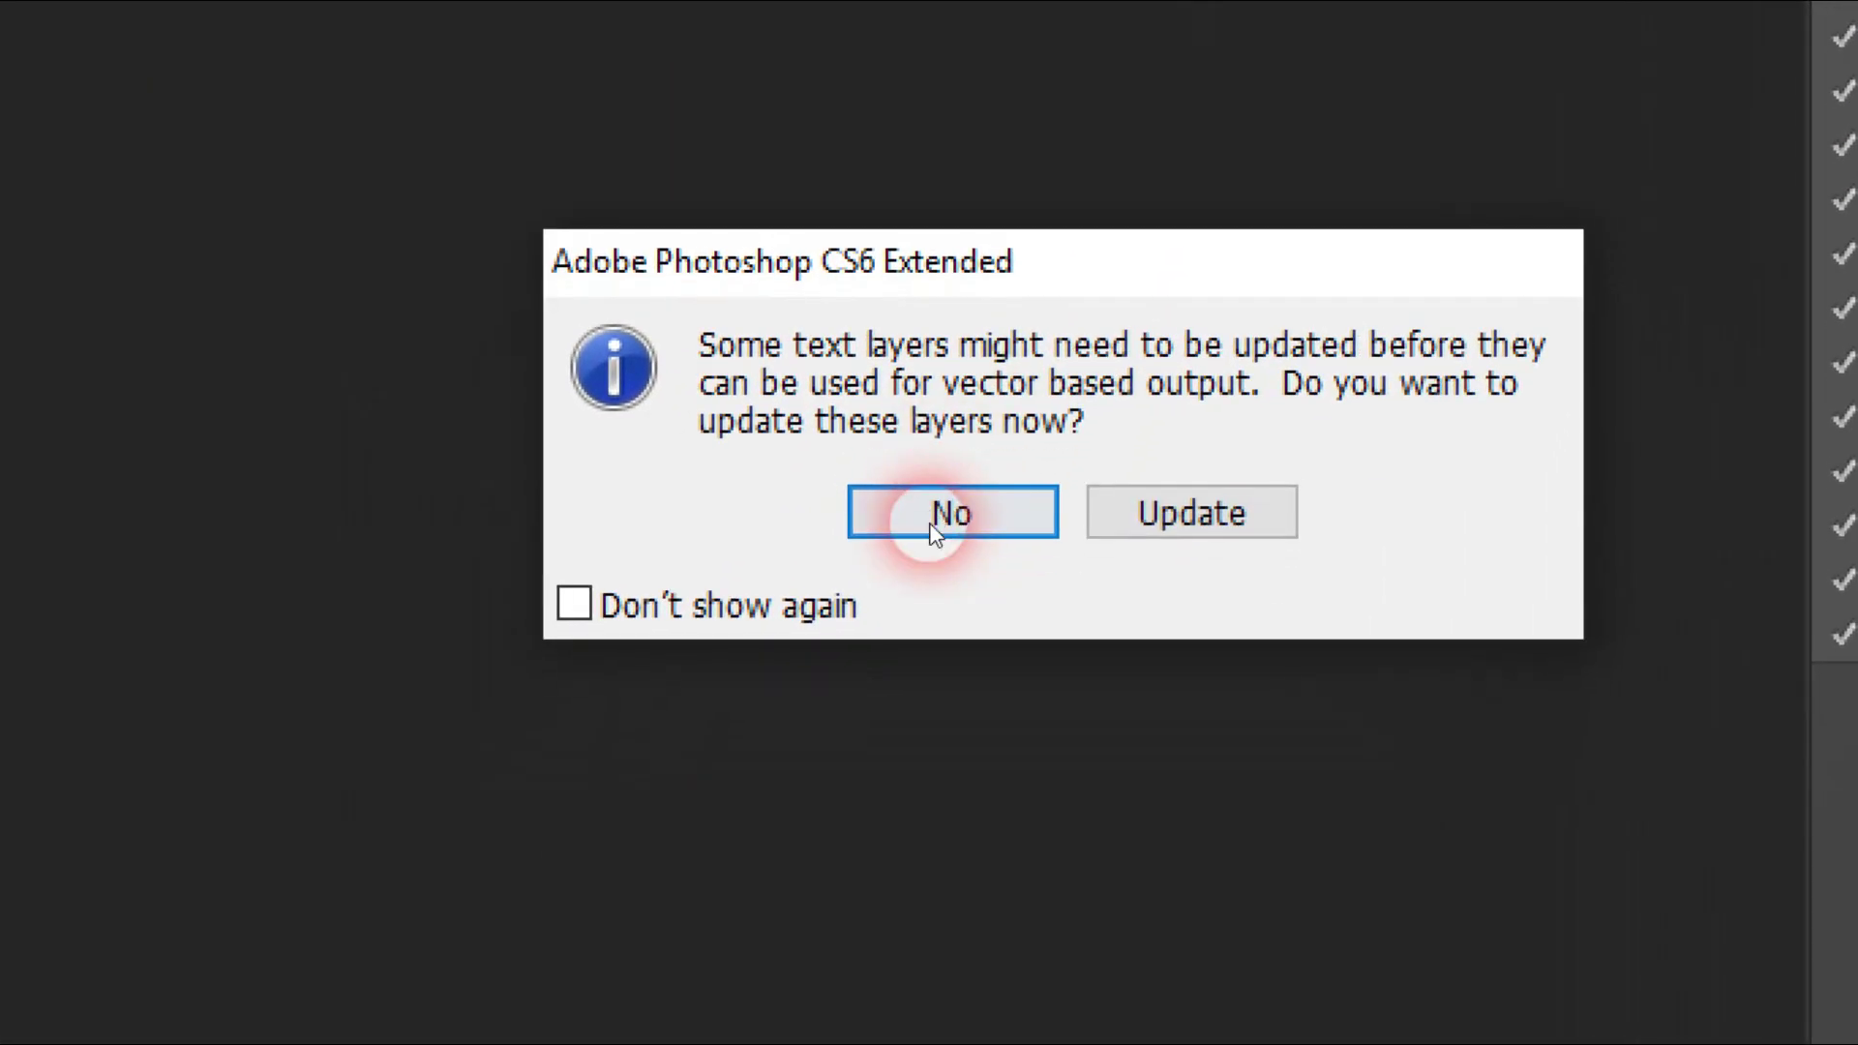
click(831, 511)
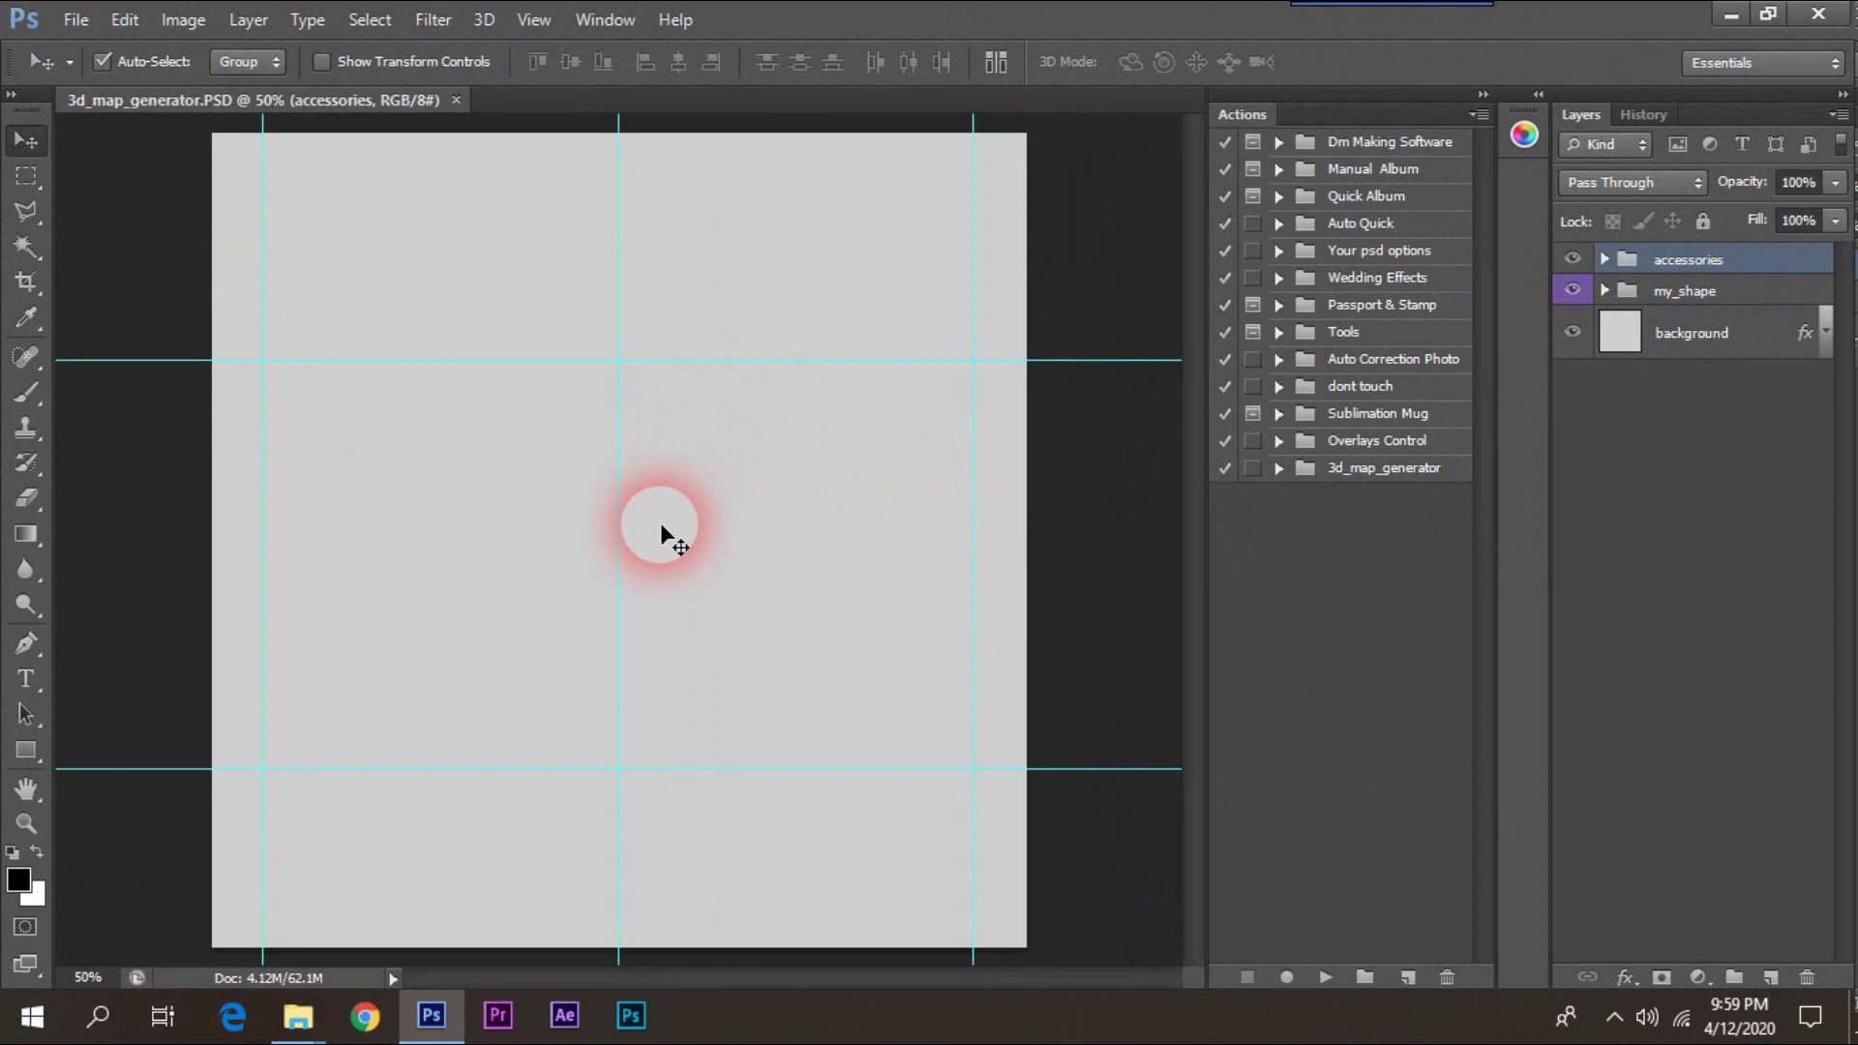
Hide guides with Ctrl+;, expand the accessories group and select 1_buildings.
key(ctrl+semicolon)
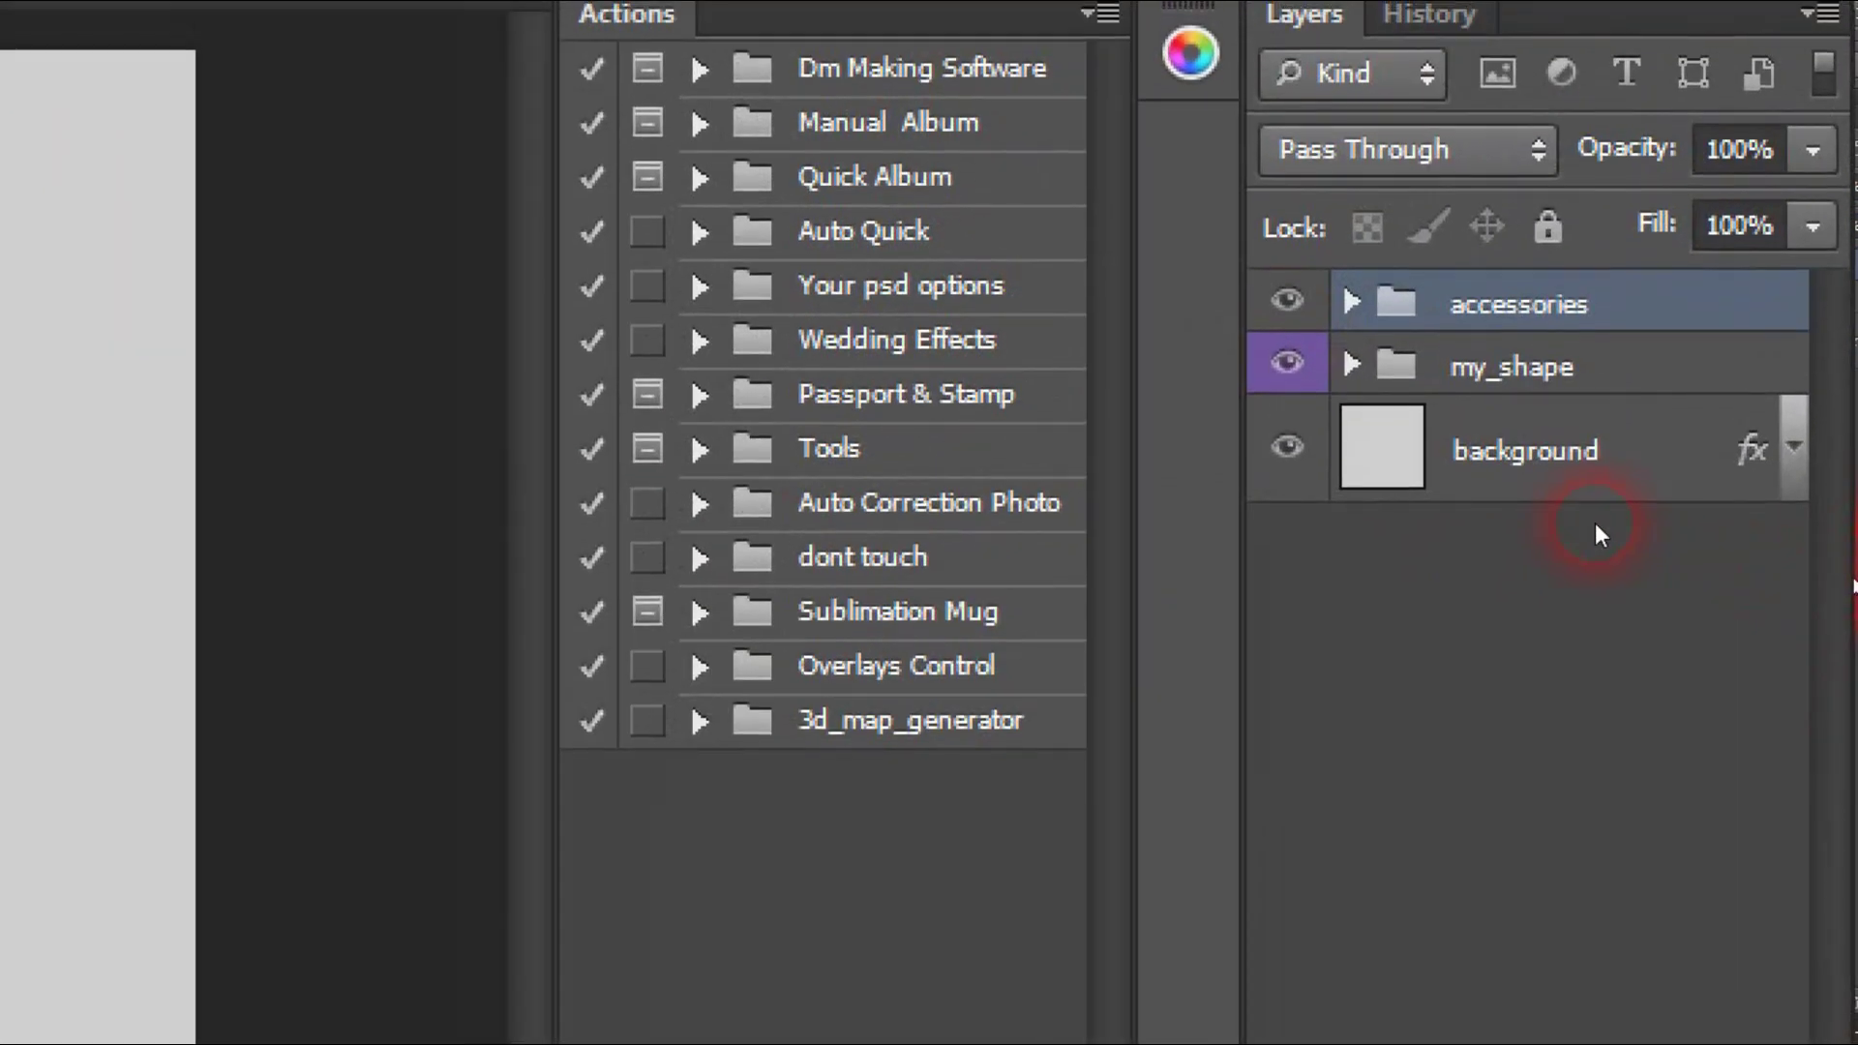
click(1289, 517)
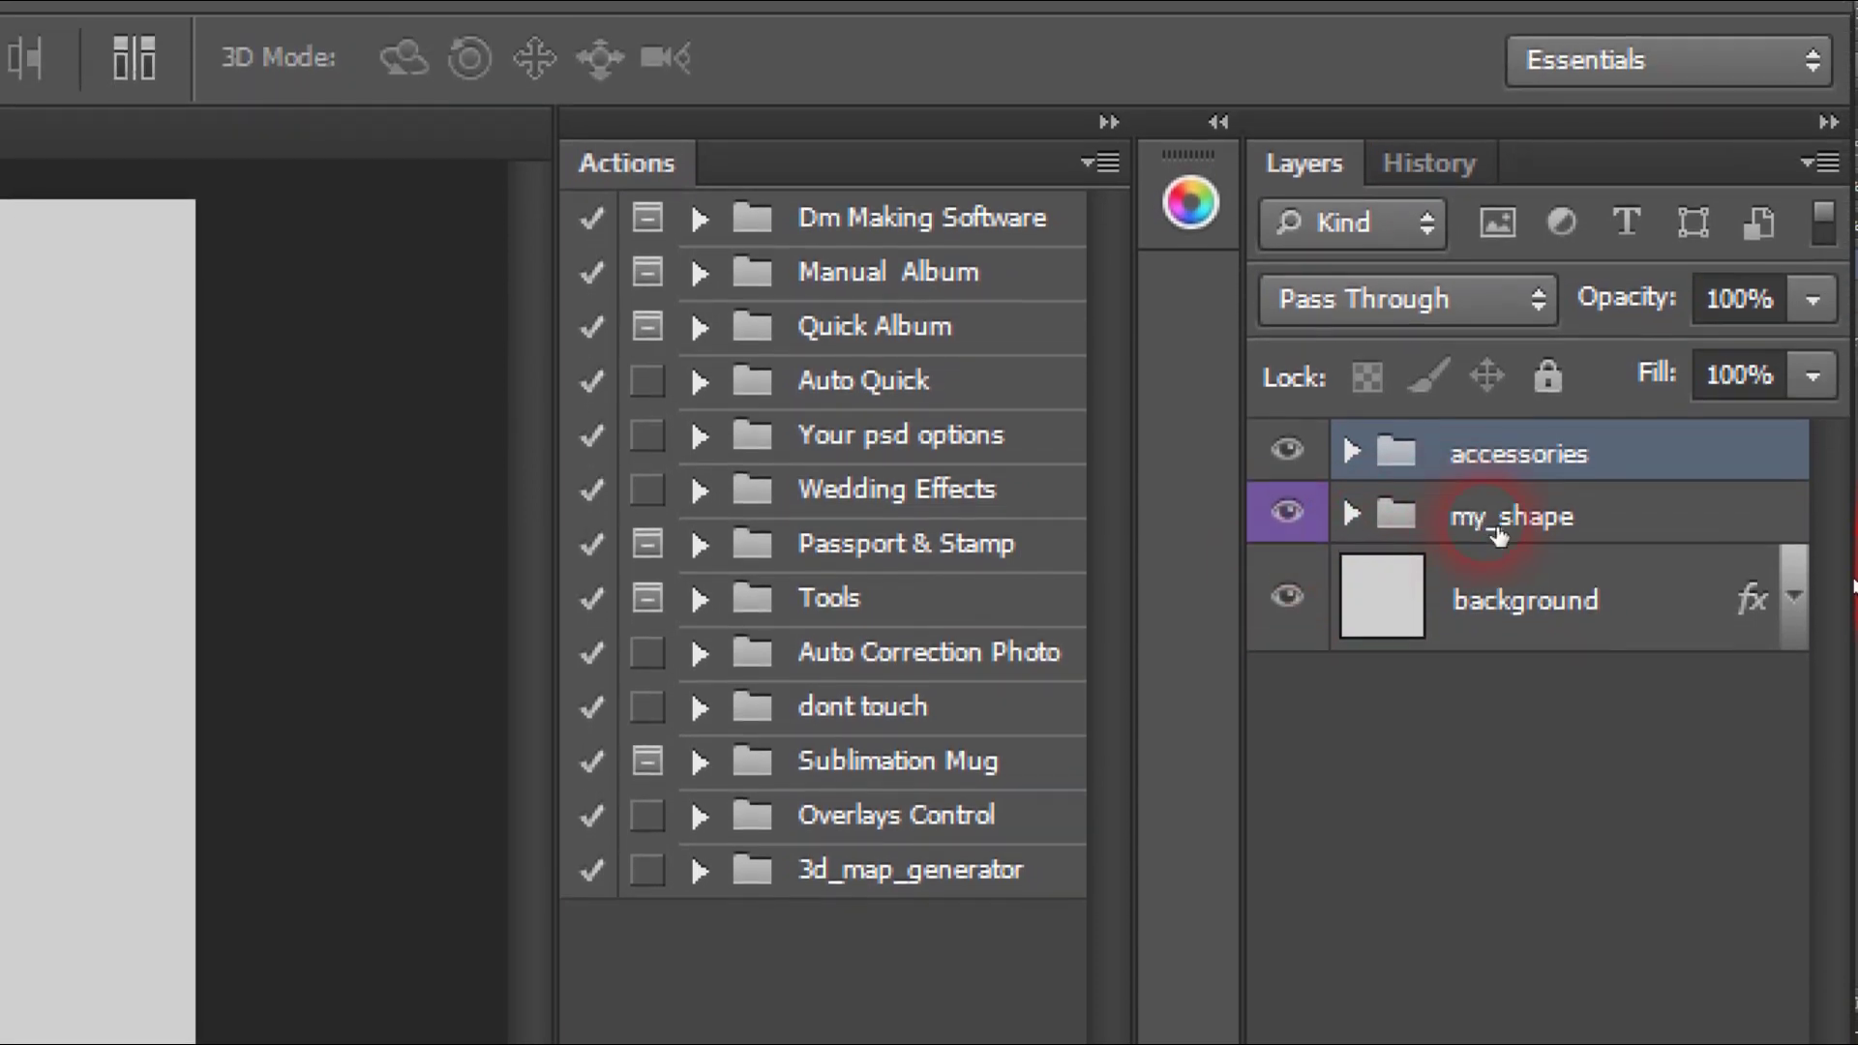
click(1427, 530)
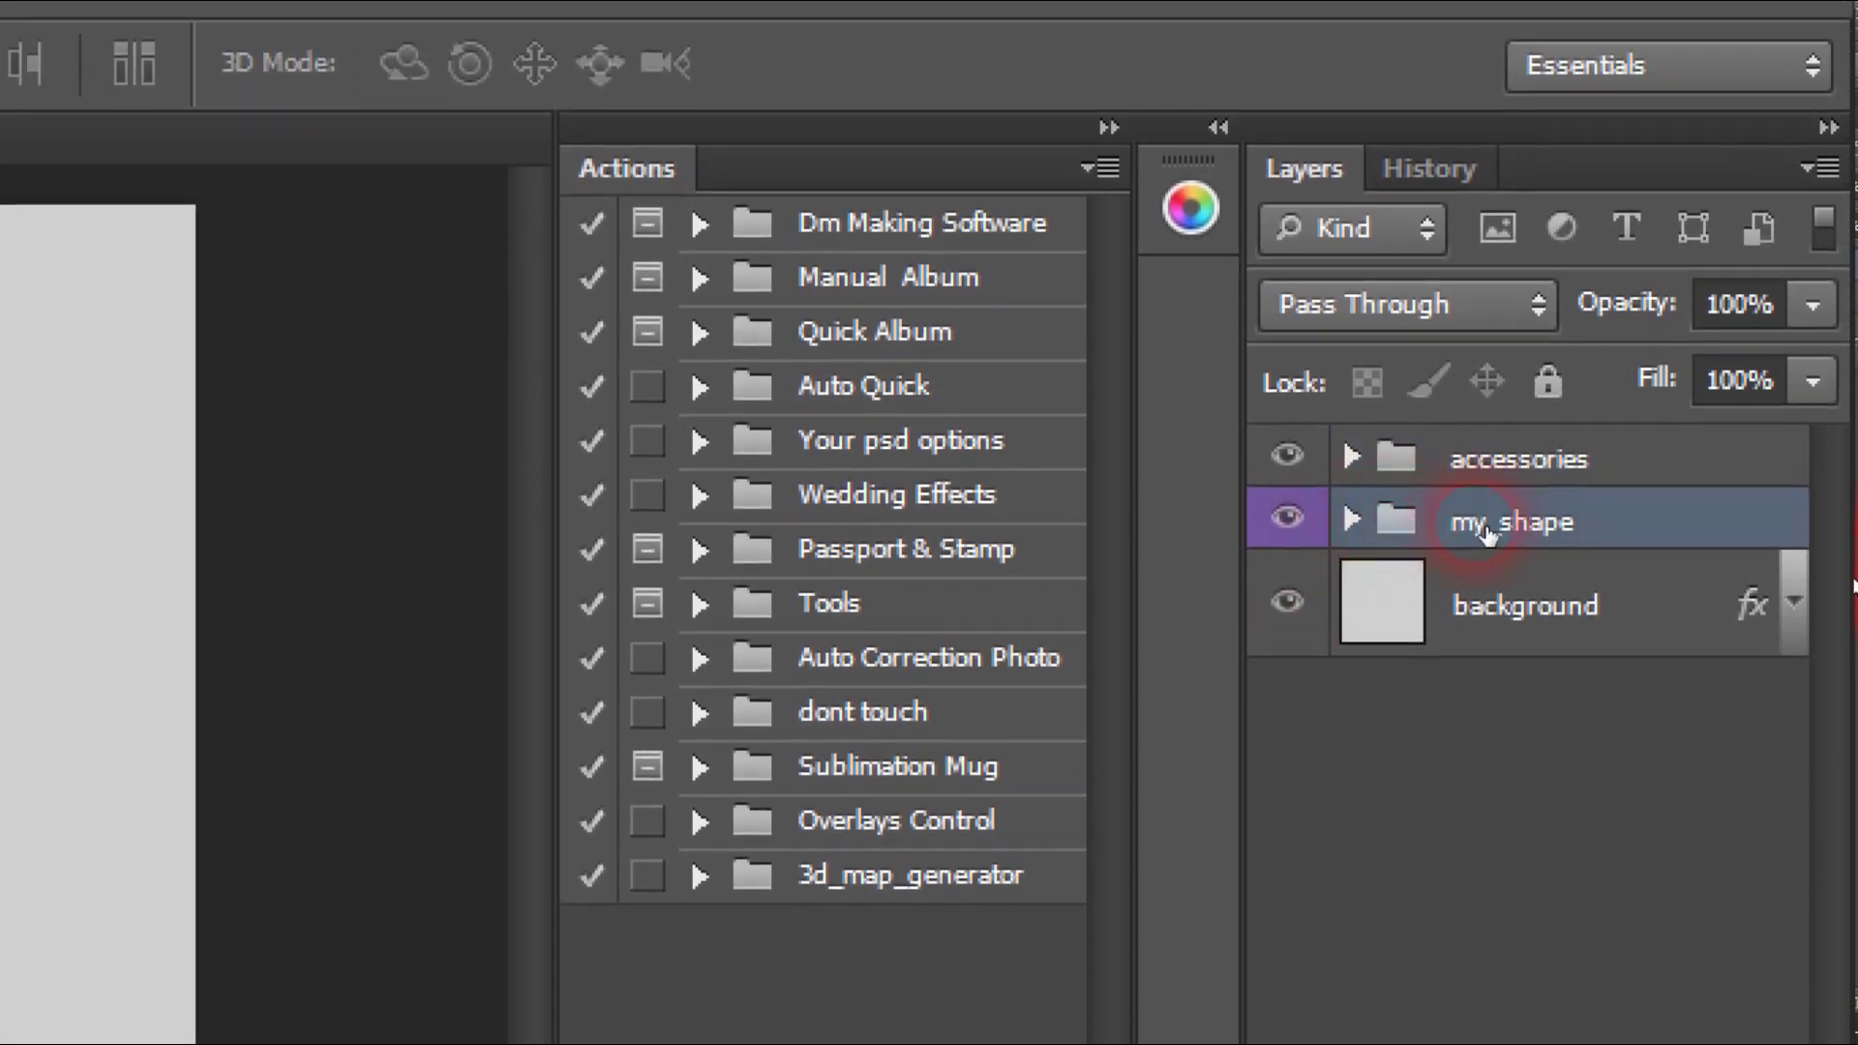
click(1375, 532)
click(1469, 533)
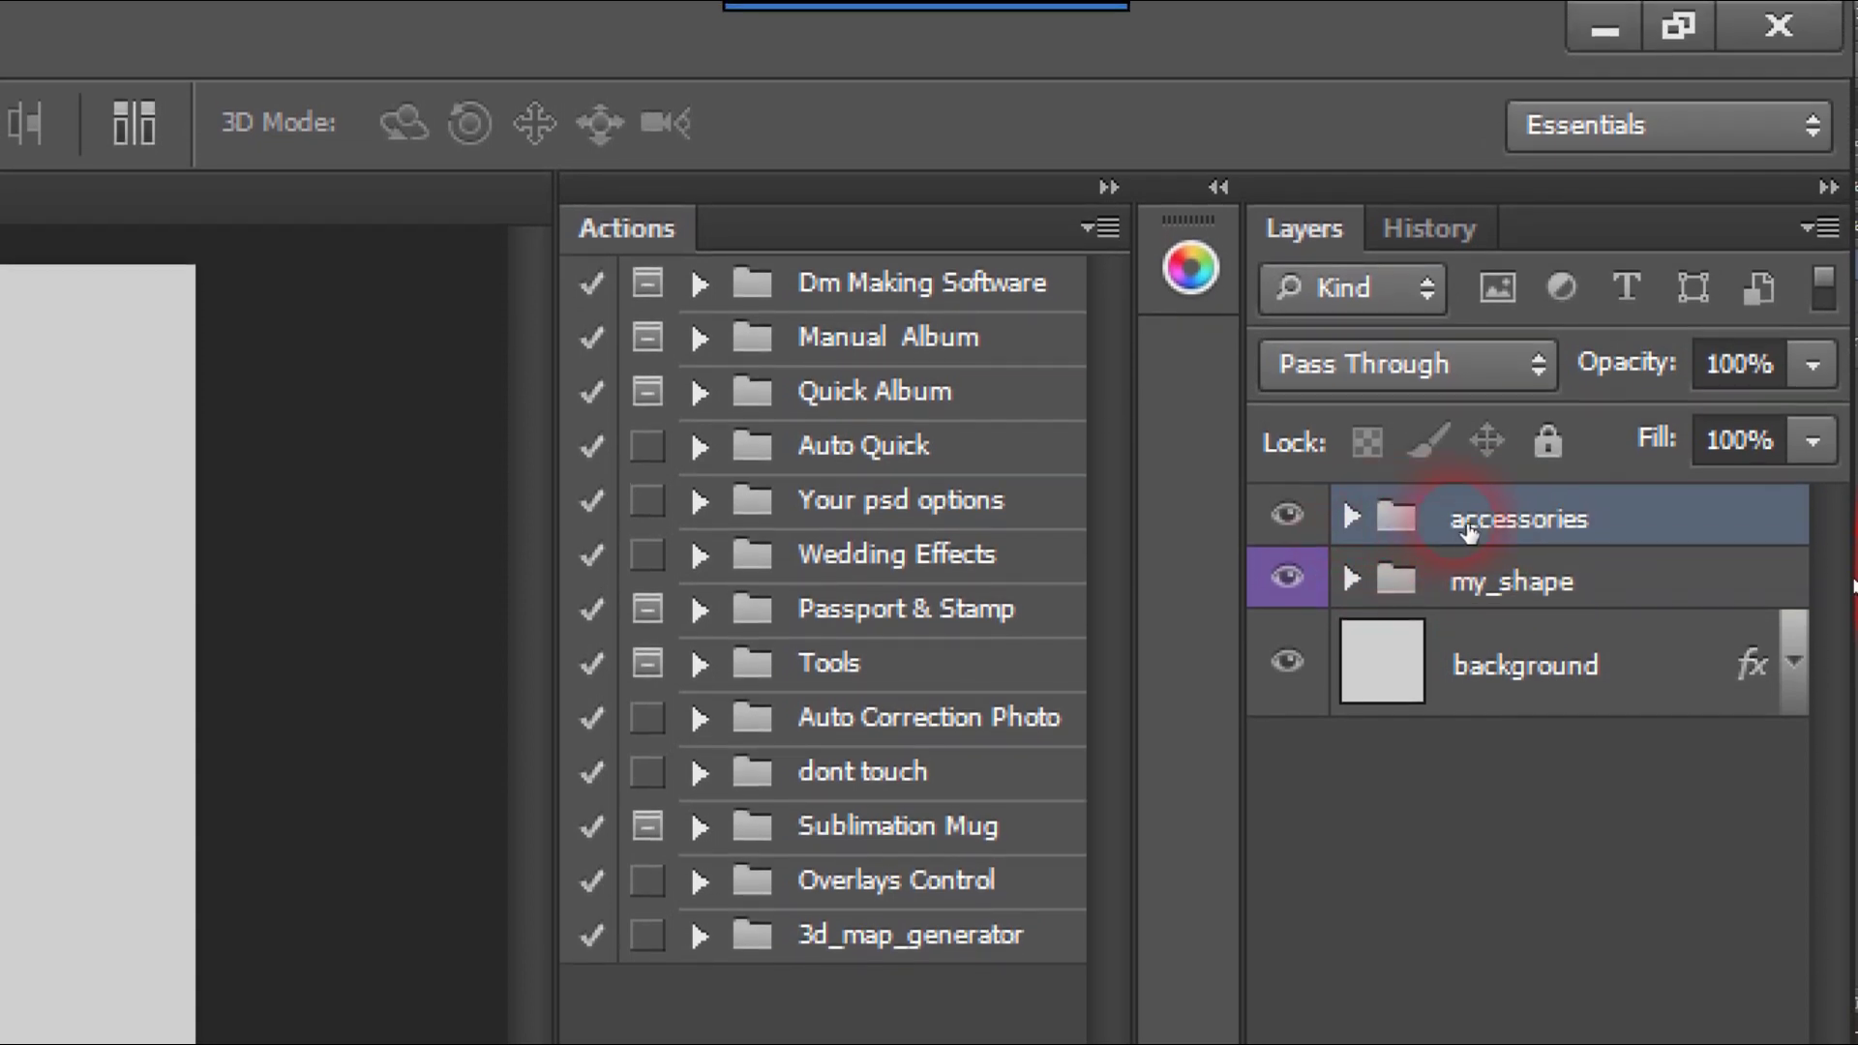
click(1498, 585)
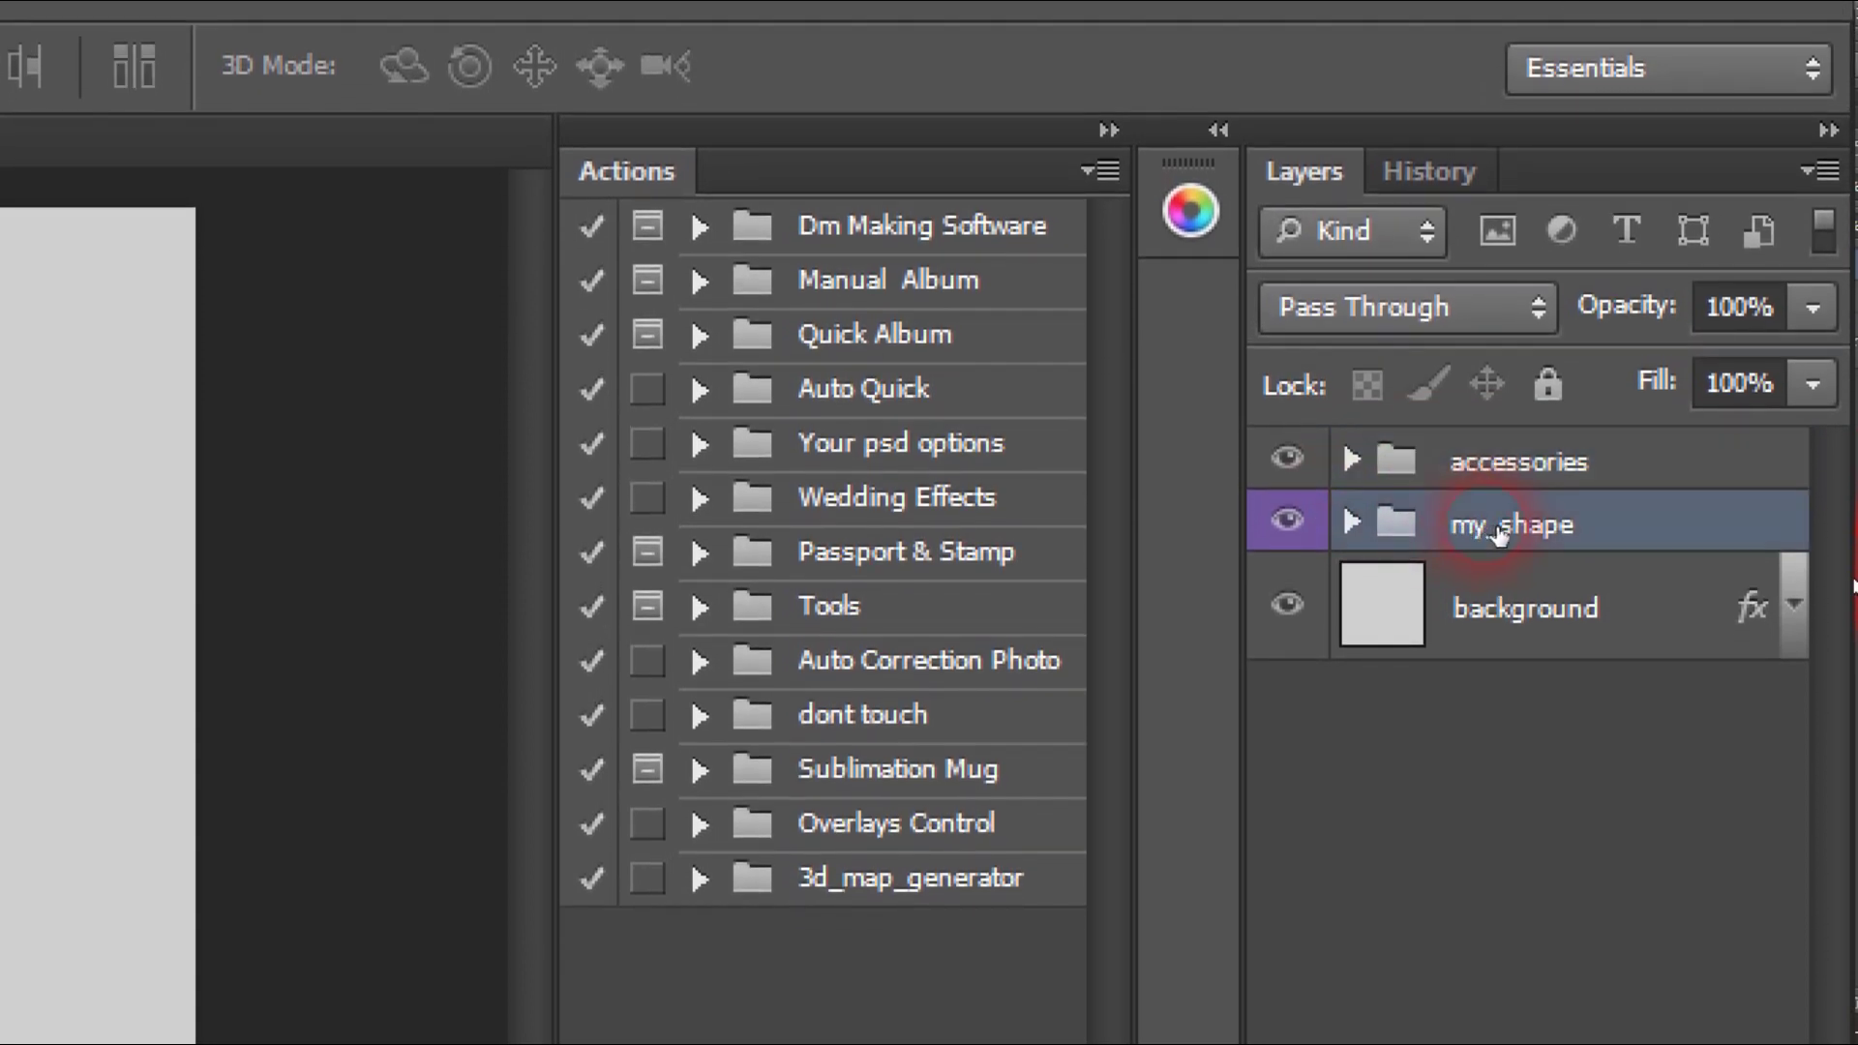
click(1352, 526)
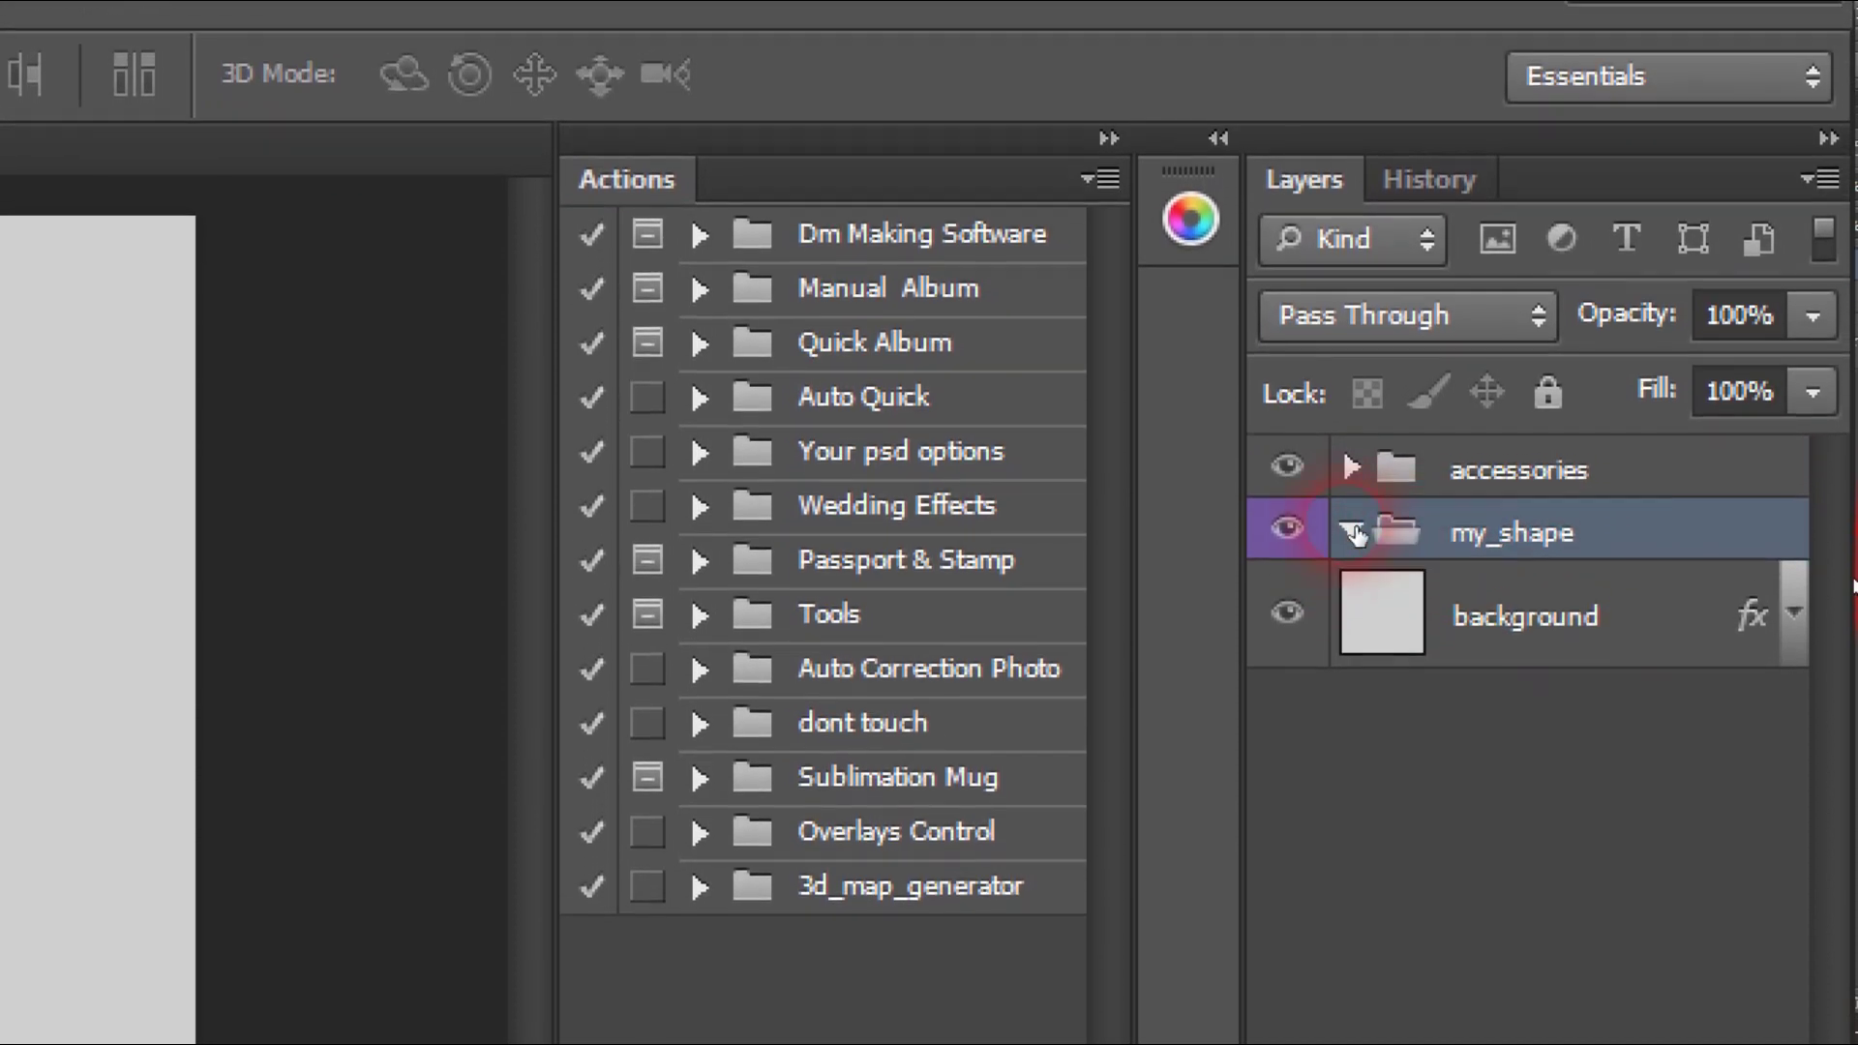
click(1352, 531)
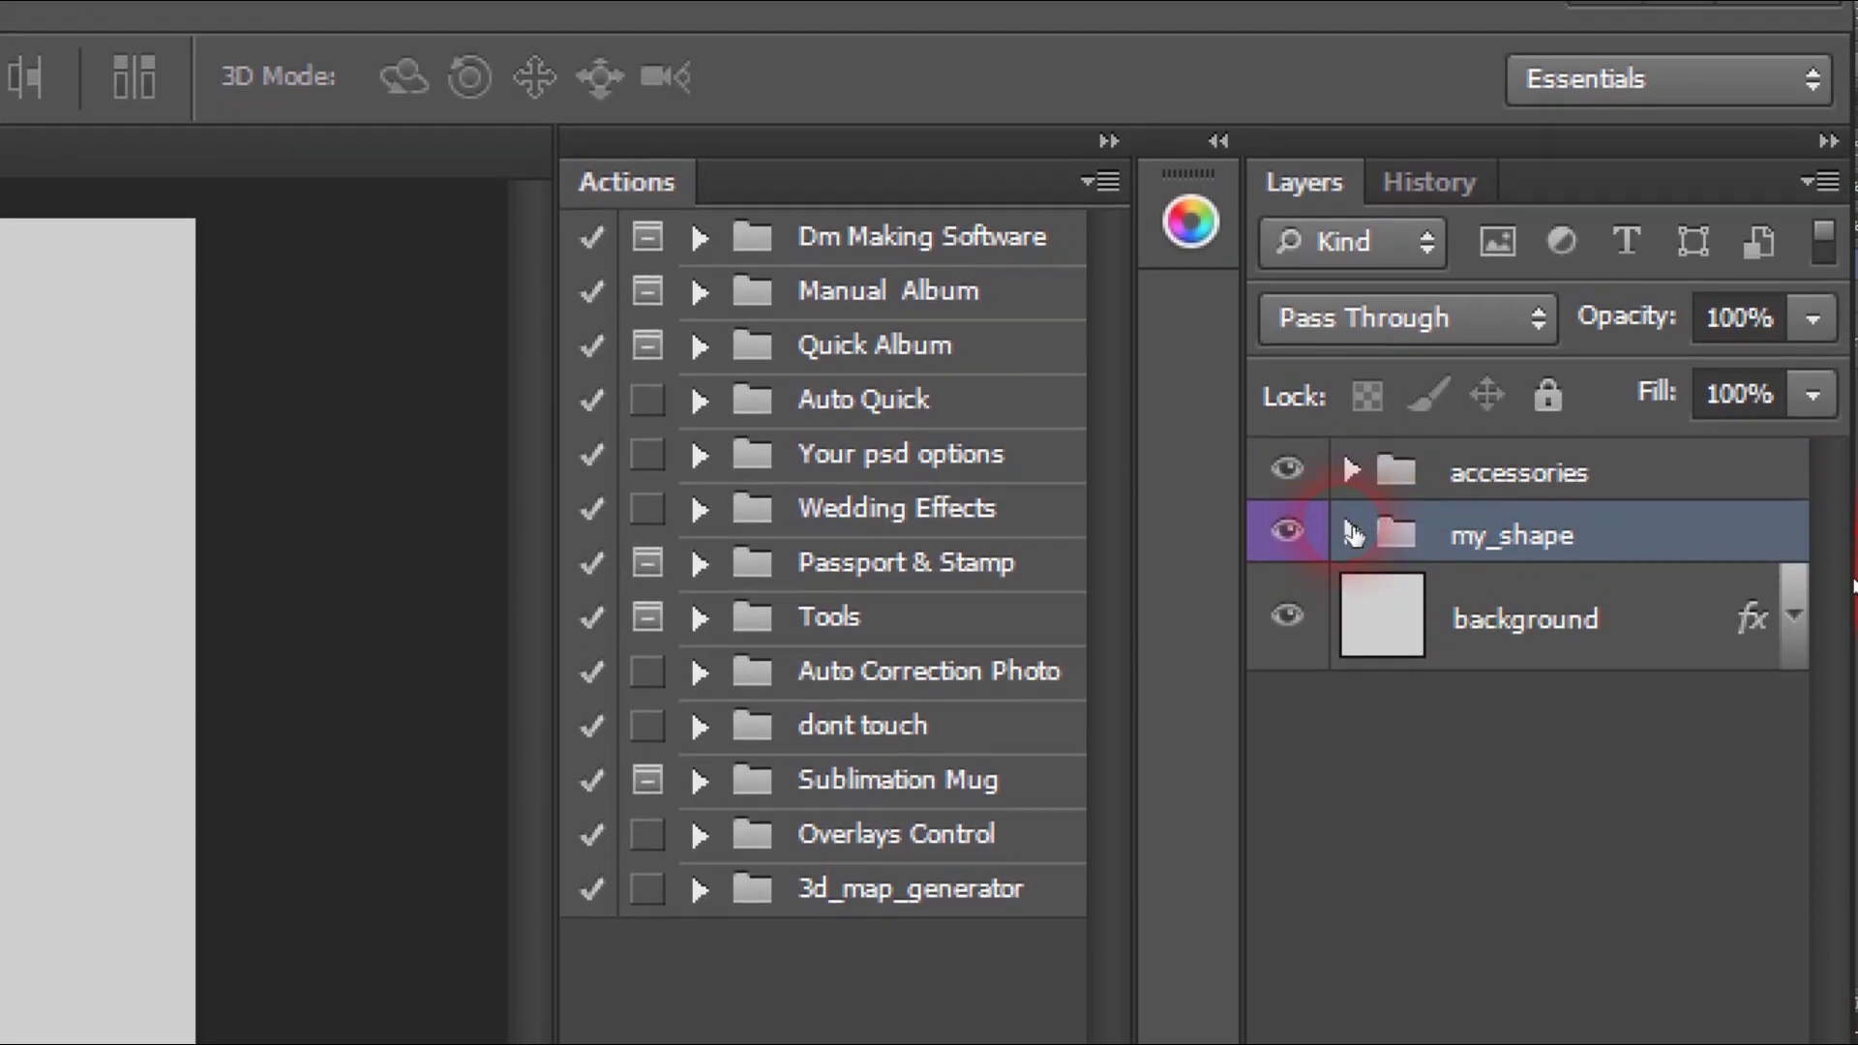
click(1374, 518)
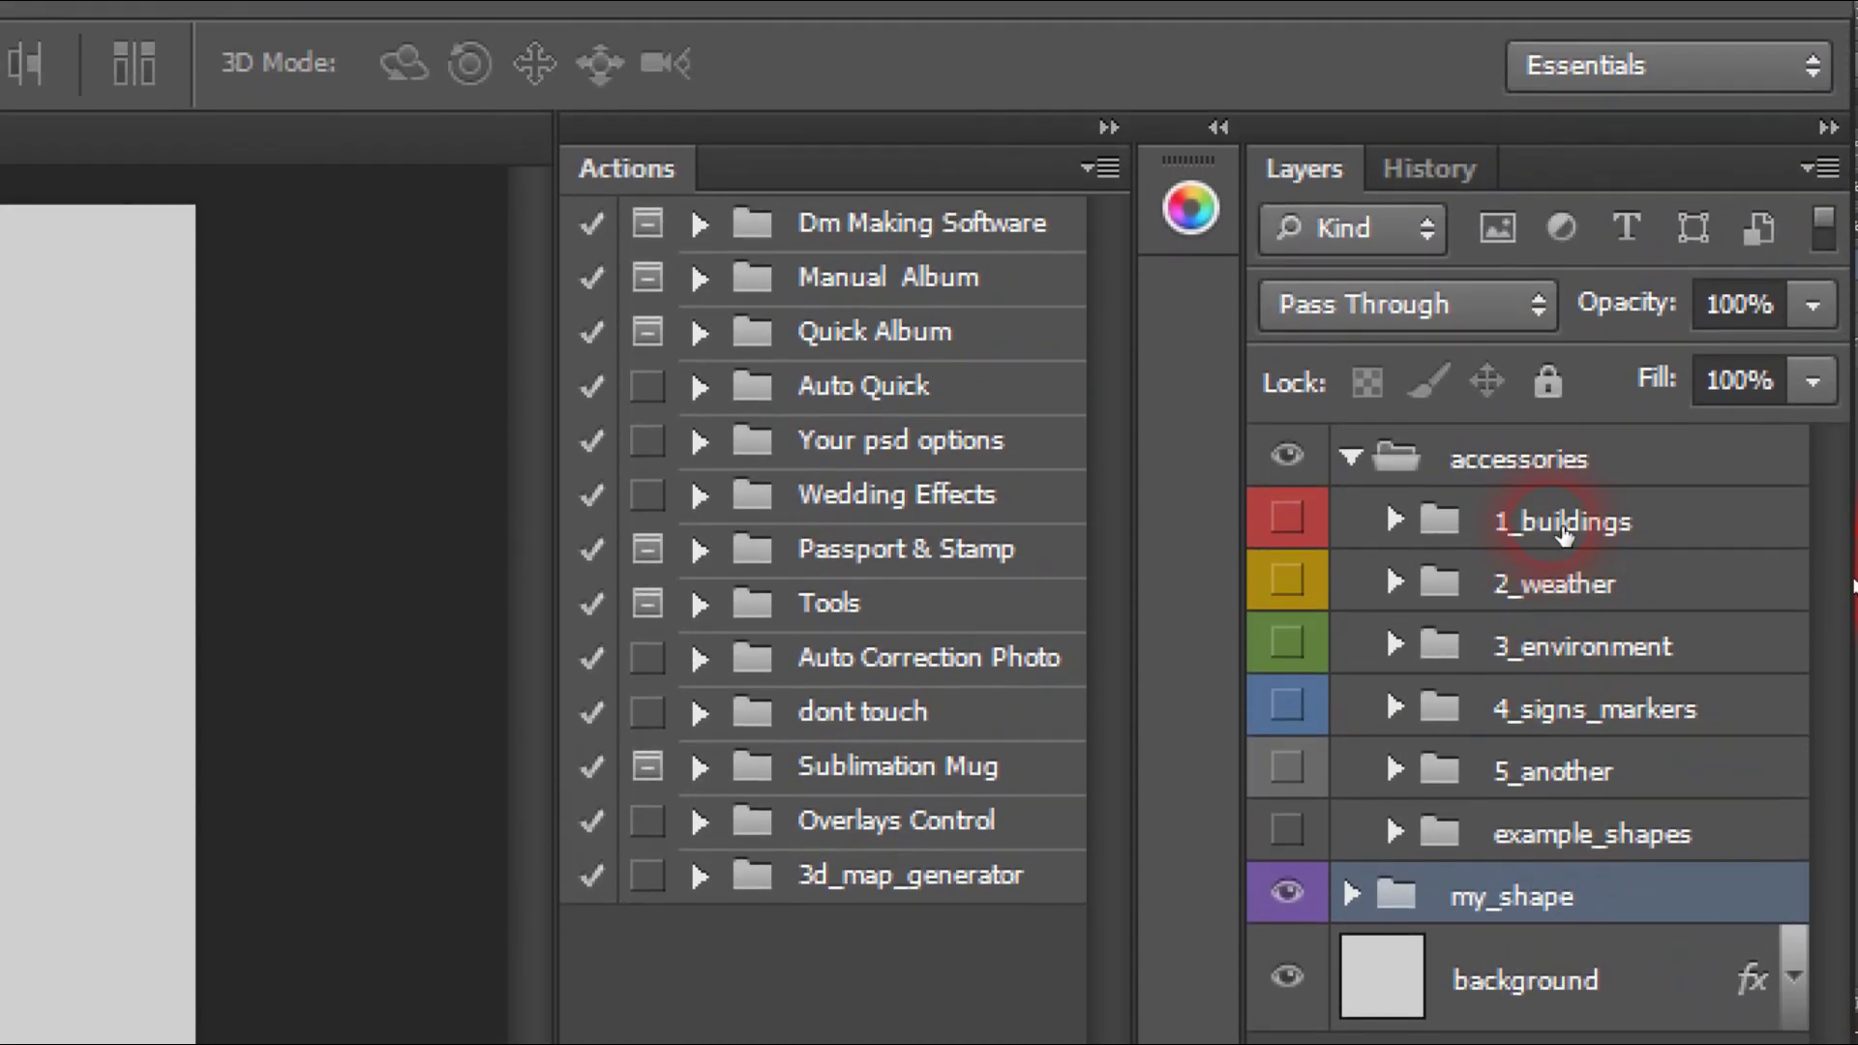
click(1536, 481)
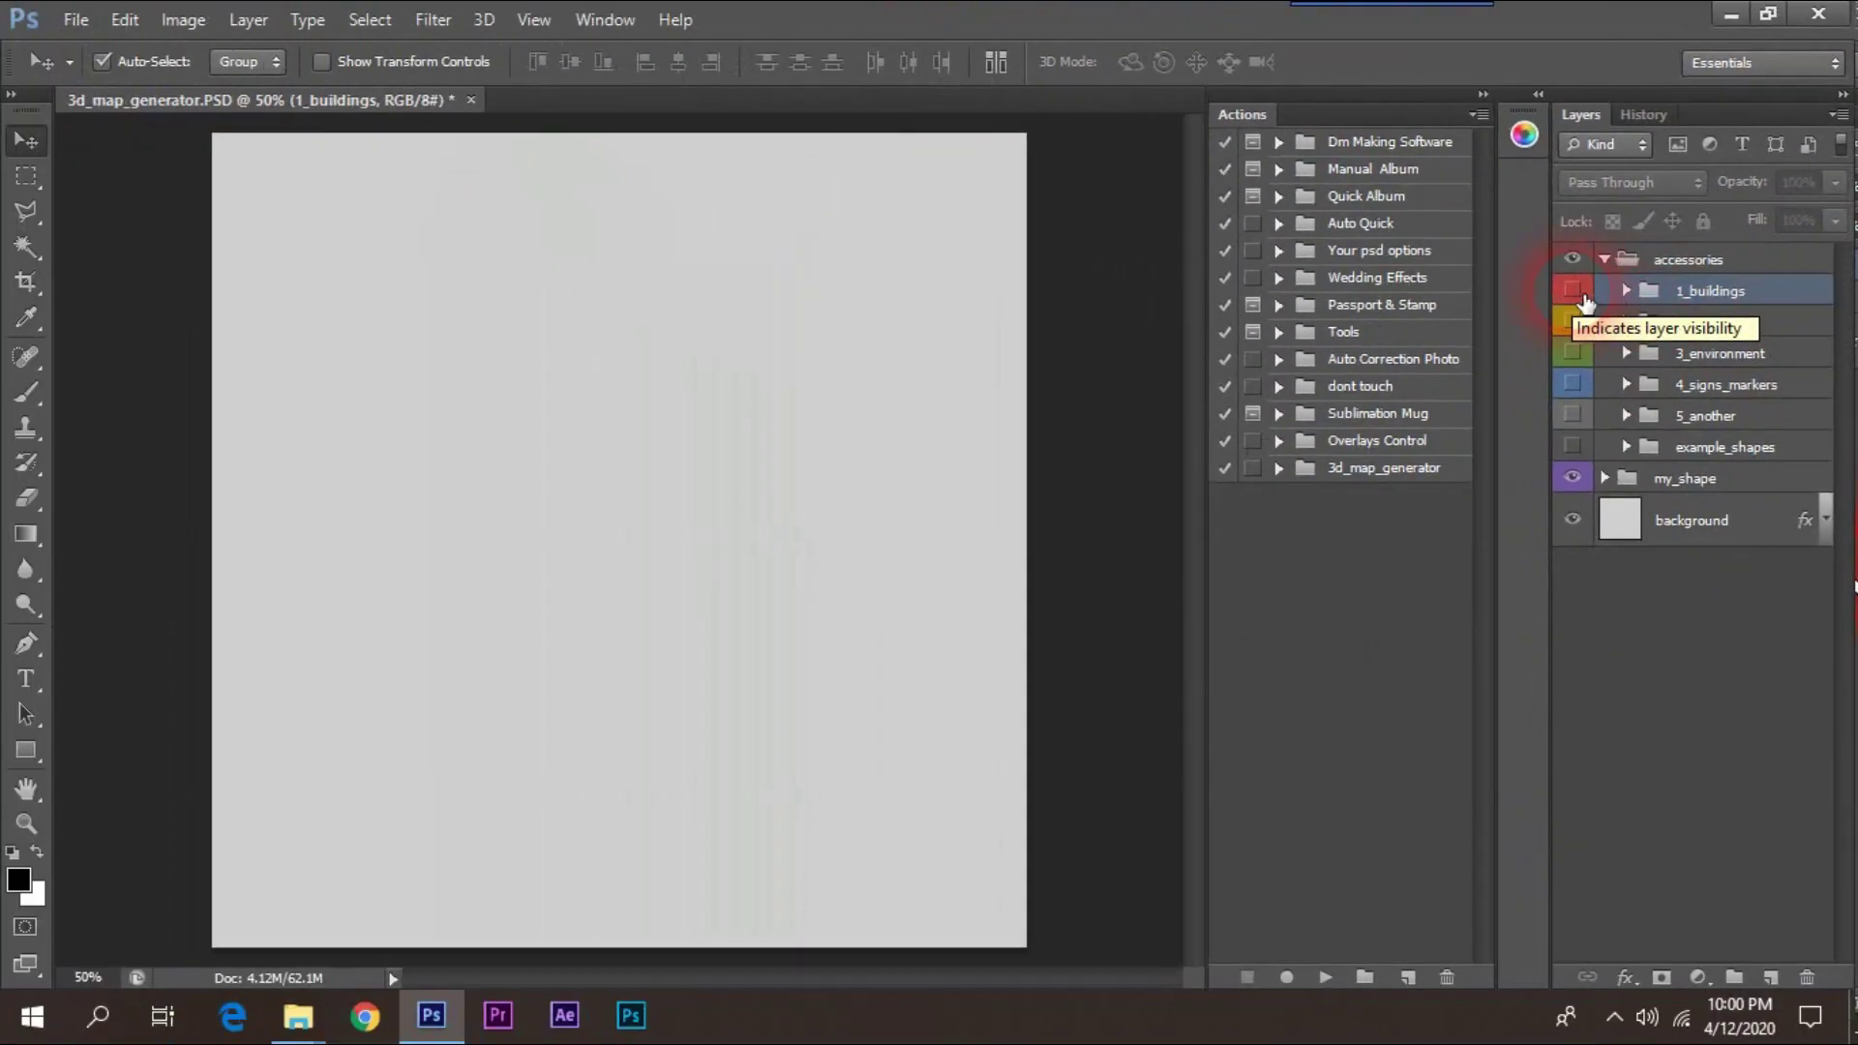
Hide the 1_buildings, 2_weather and 4_signs_markers groups, leaving the black world map.
click(1584, 295)
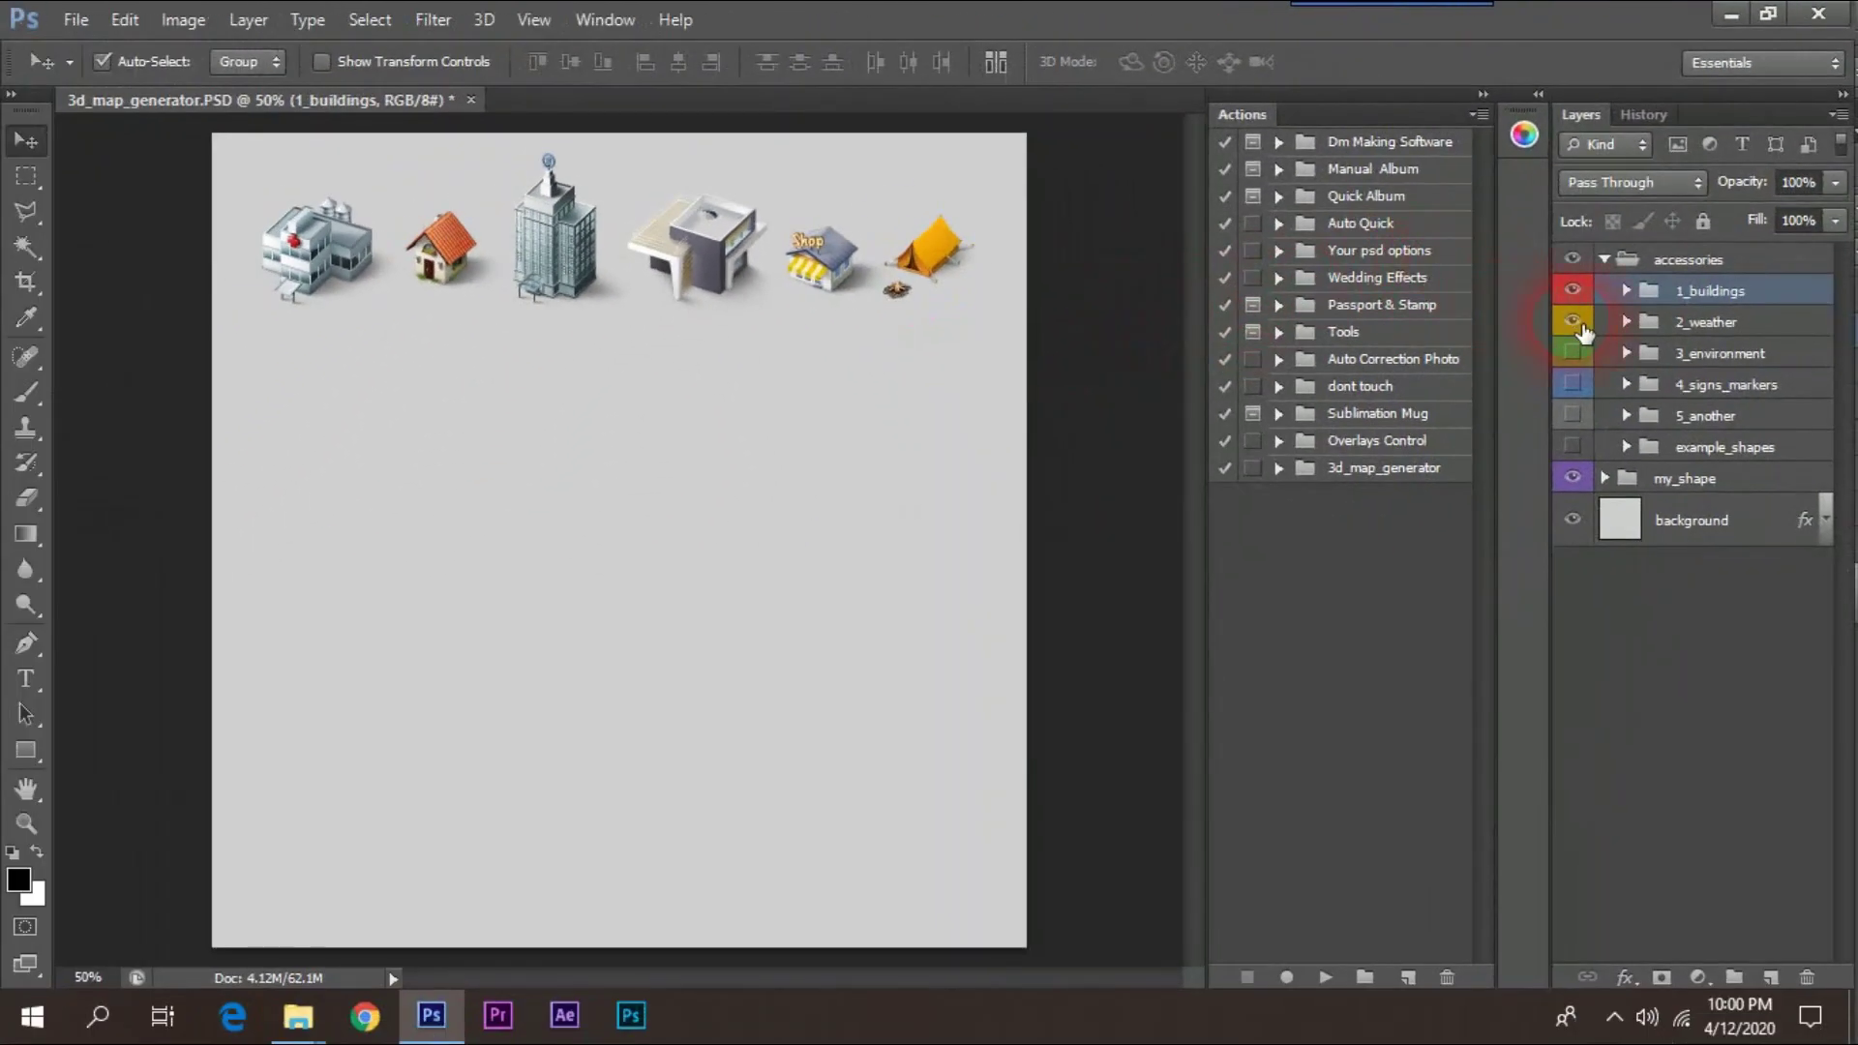
click(1573, 322)
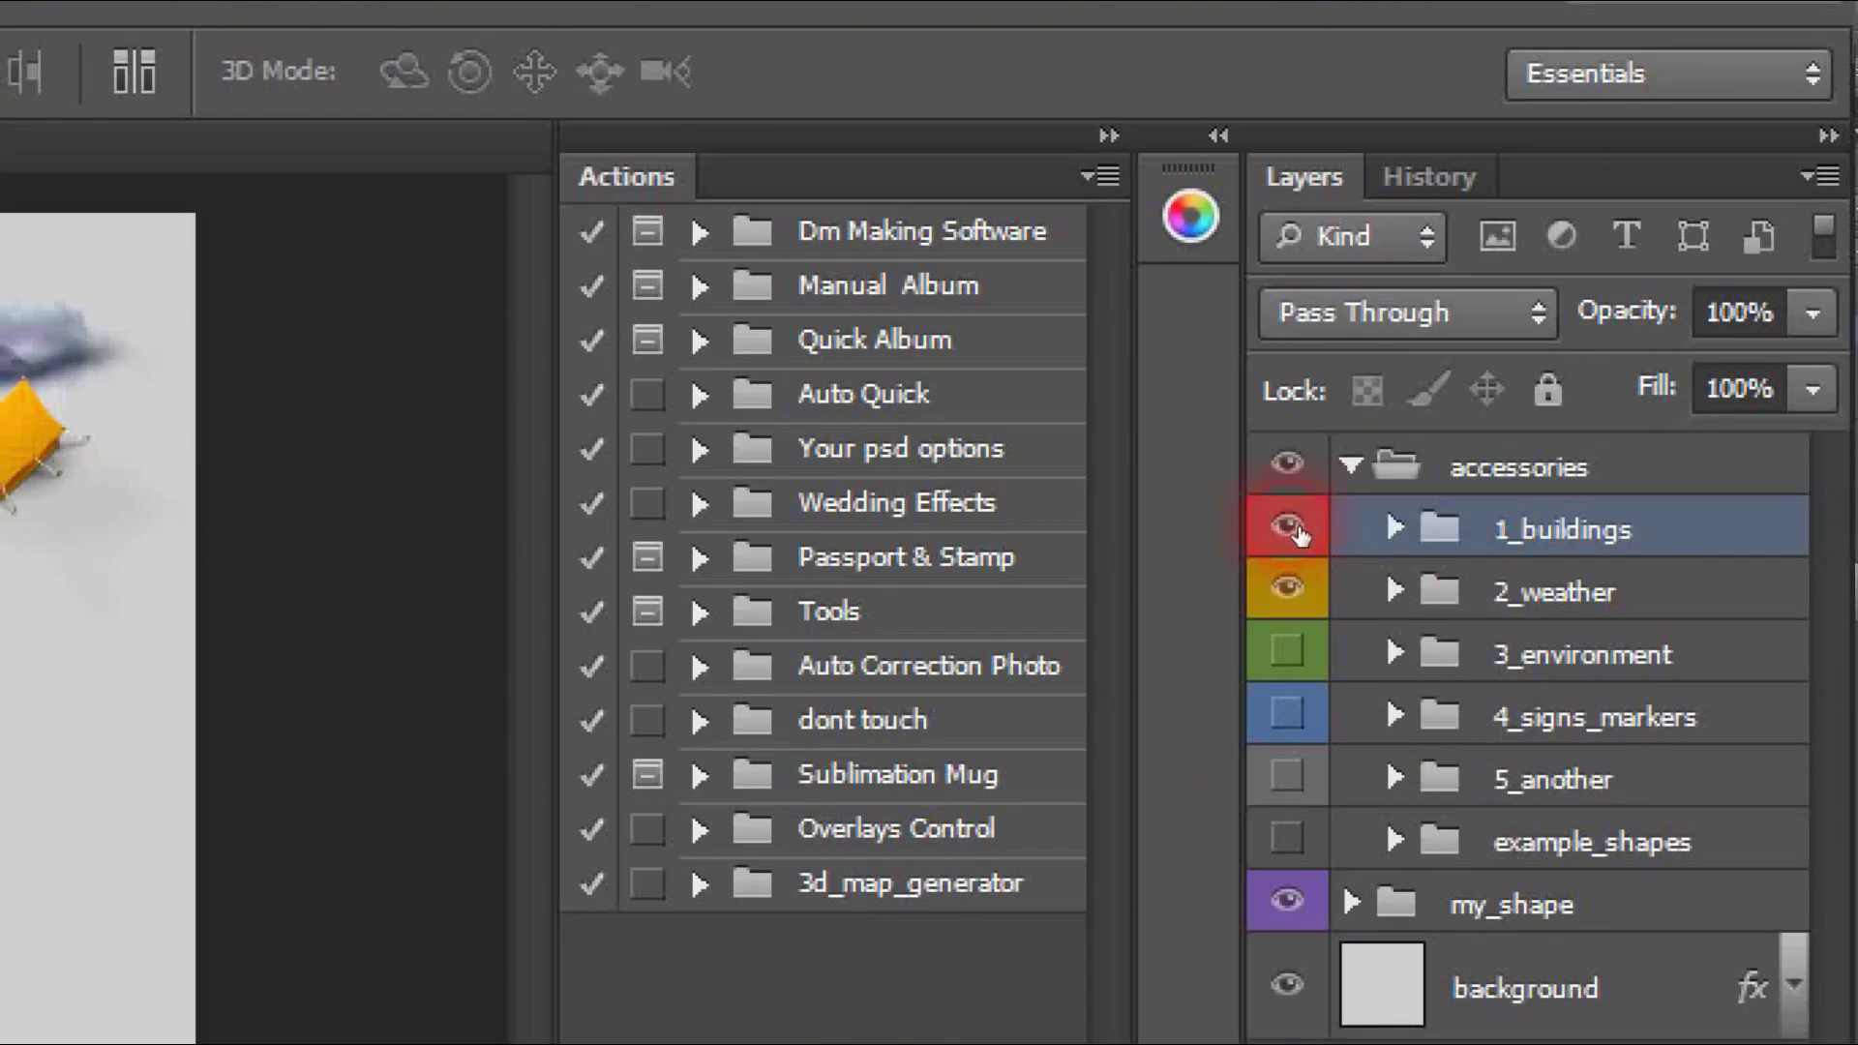
click(1572, 290)
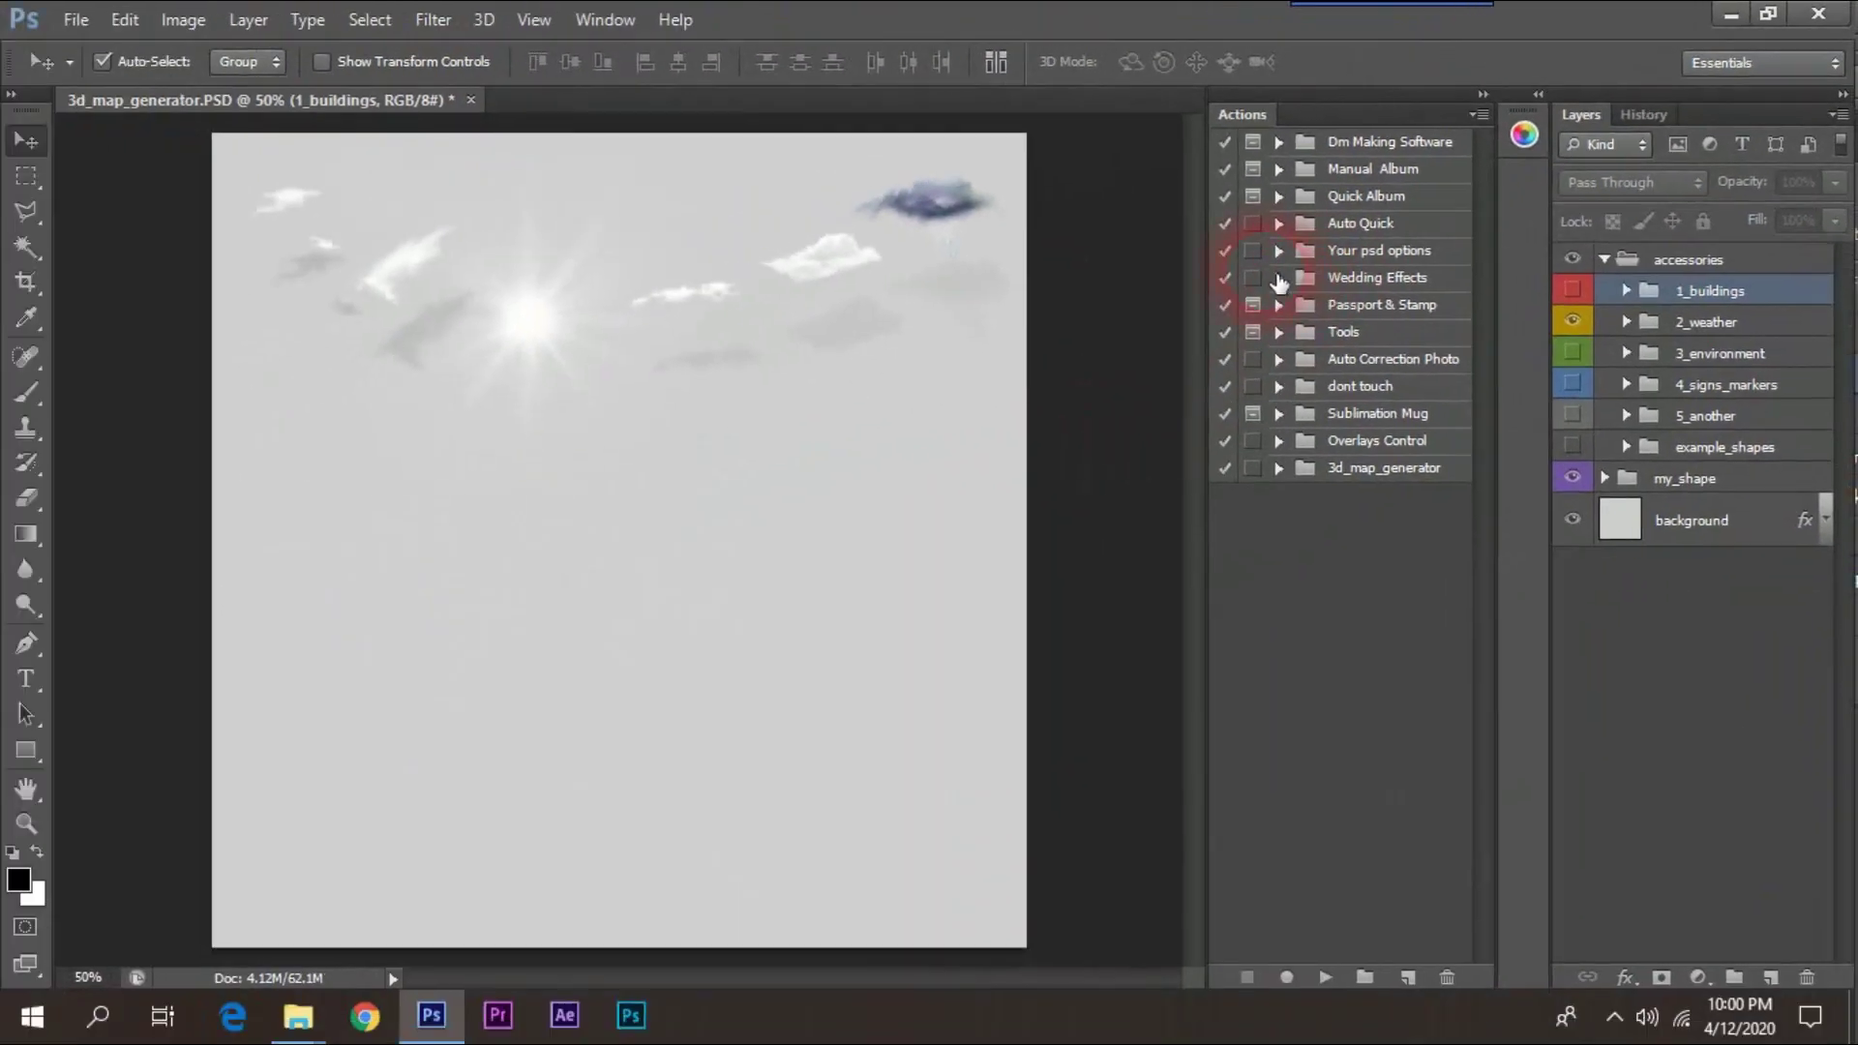
click(1576, 324)
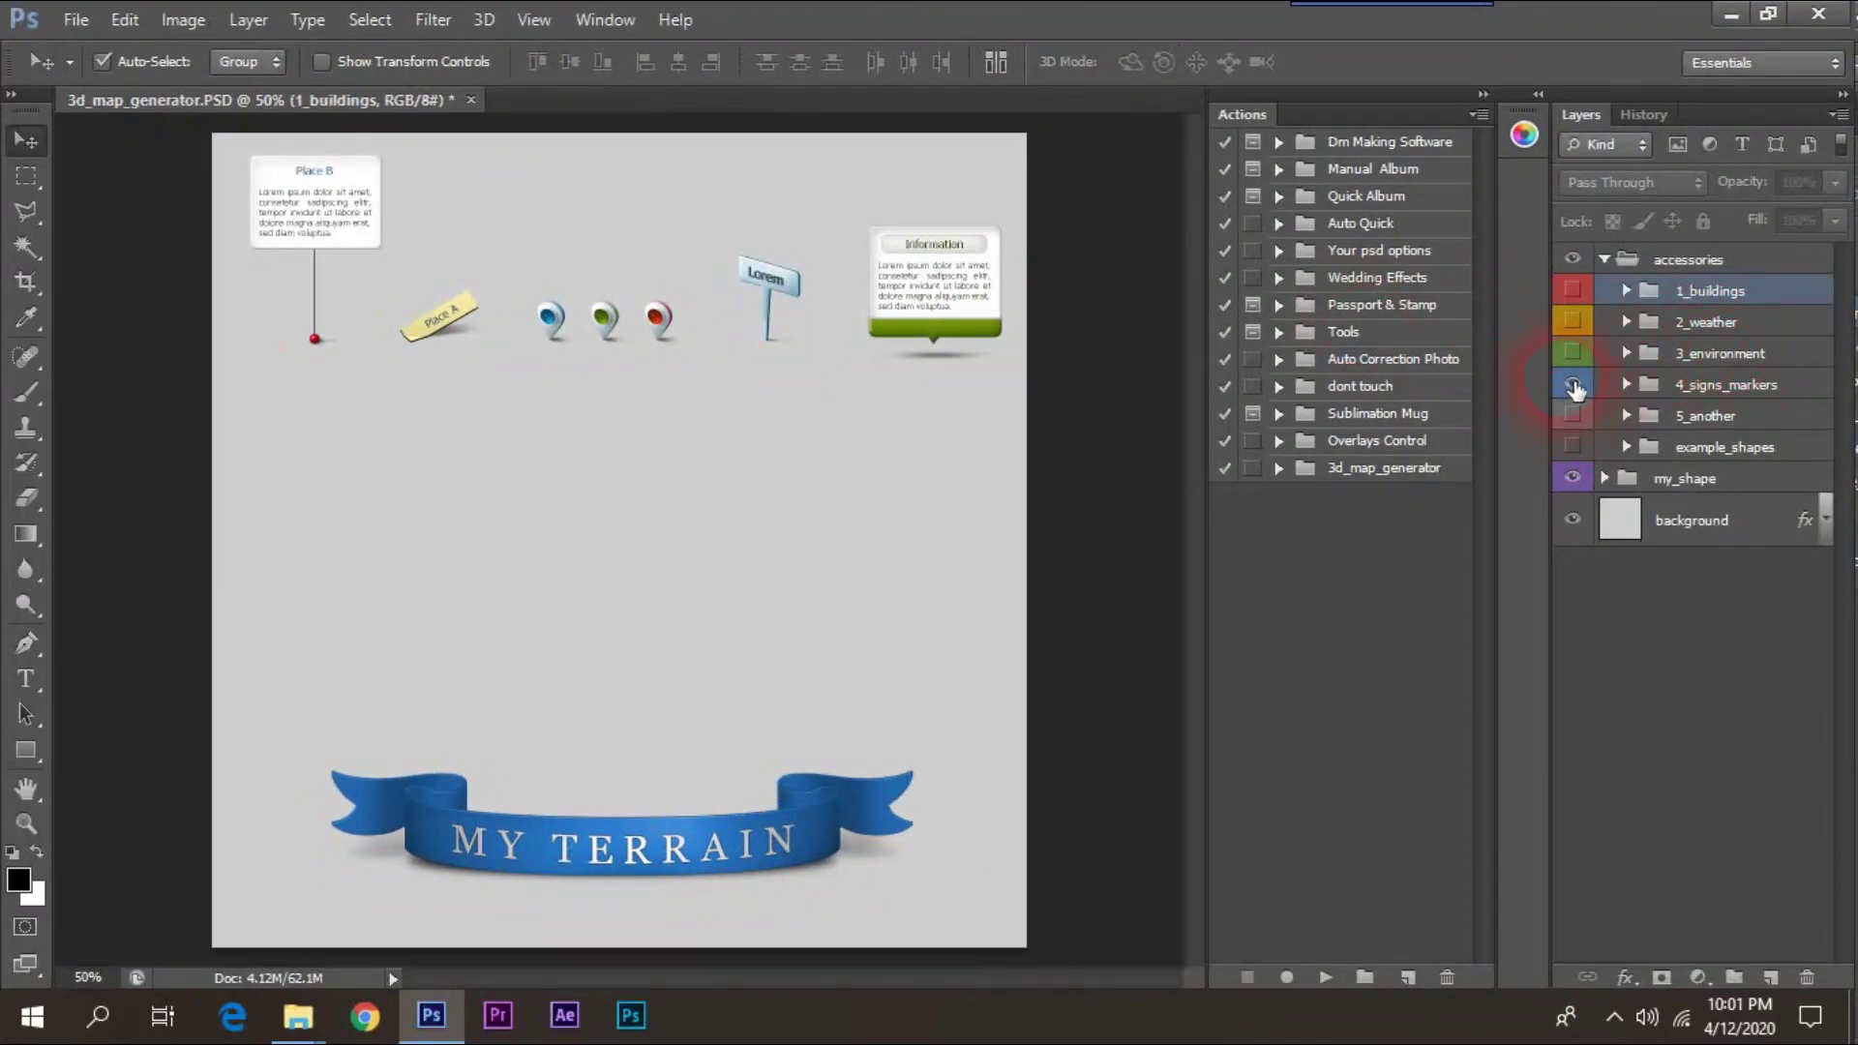
drag(1574, 387, 1580, 407)
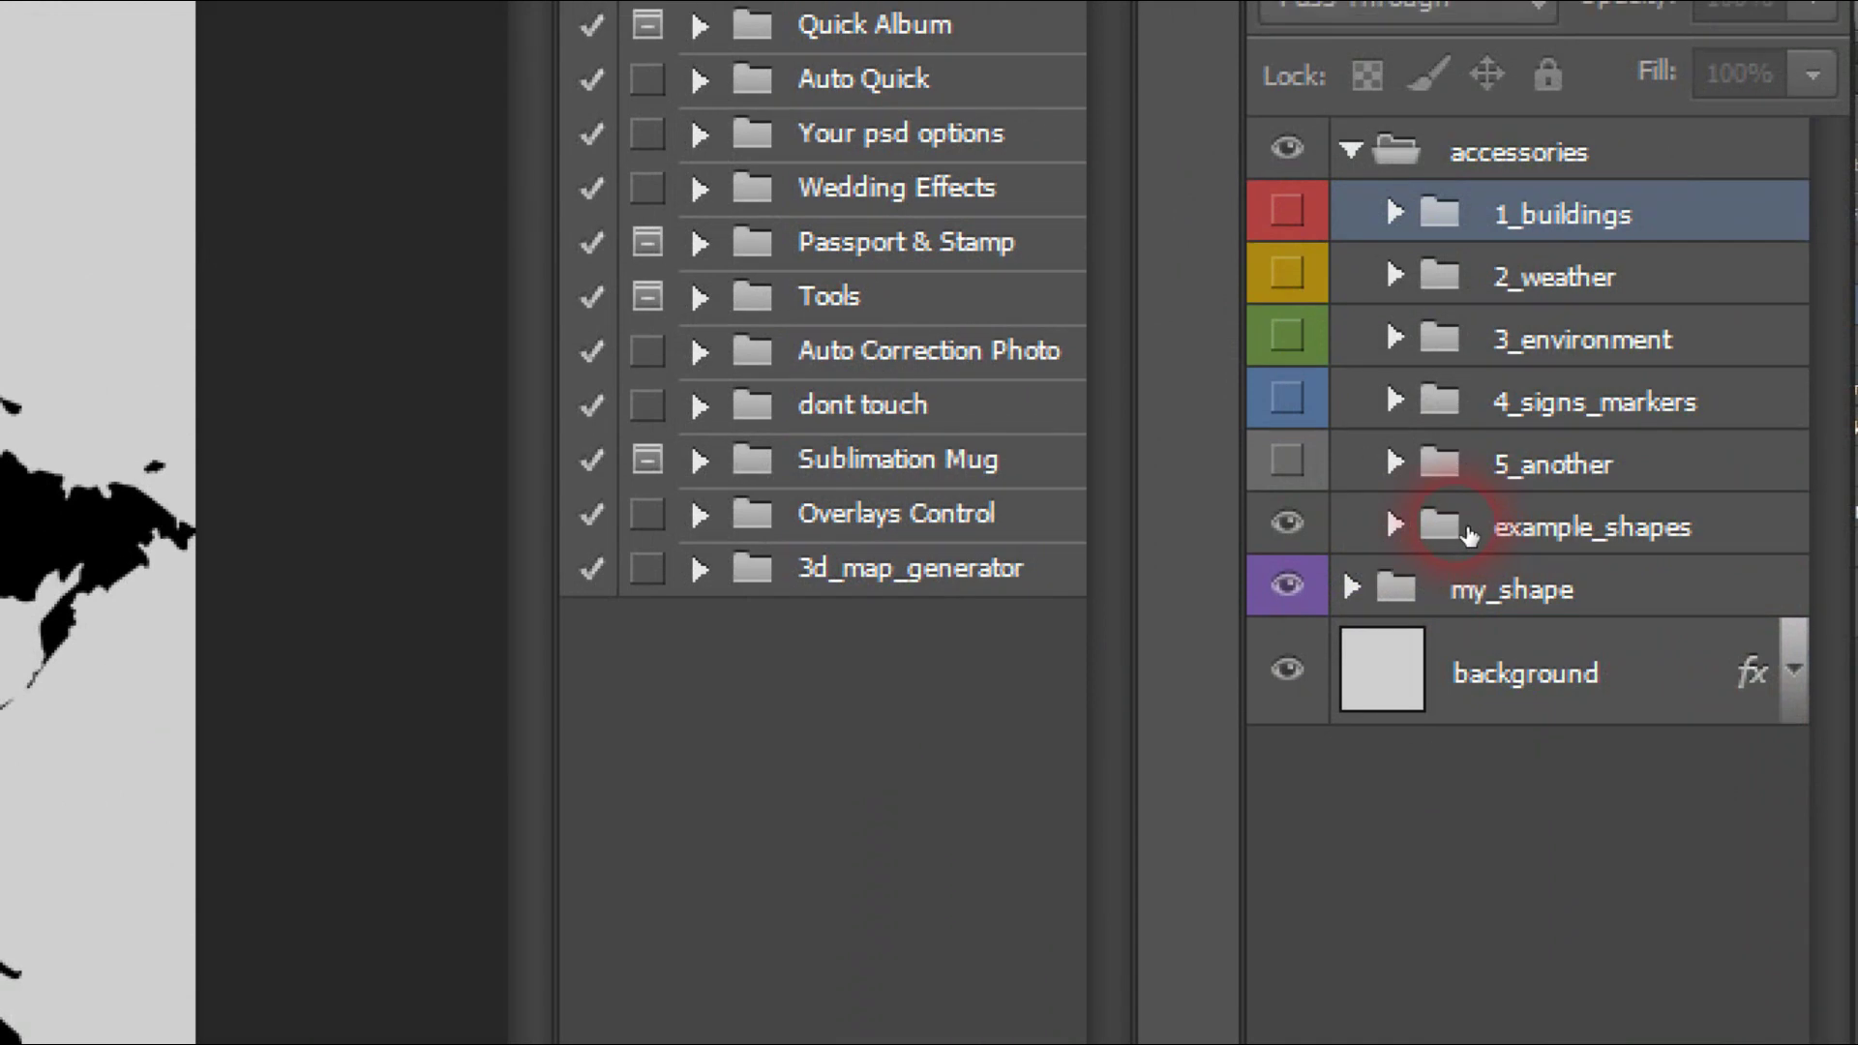
Preview the UK, Germany and world shapes, then leave only india visible and selected.
click(1543, 504)
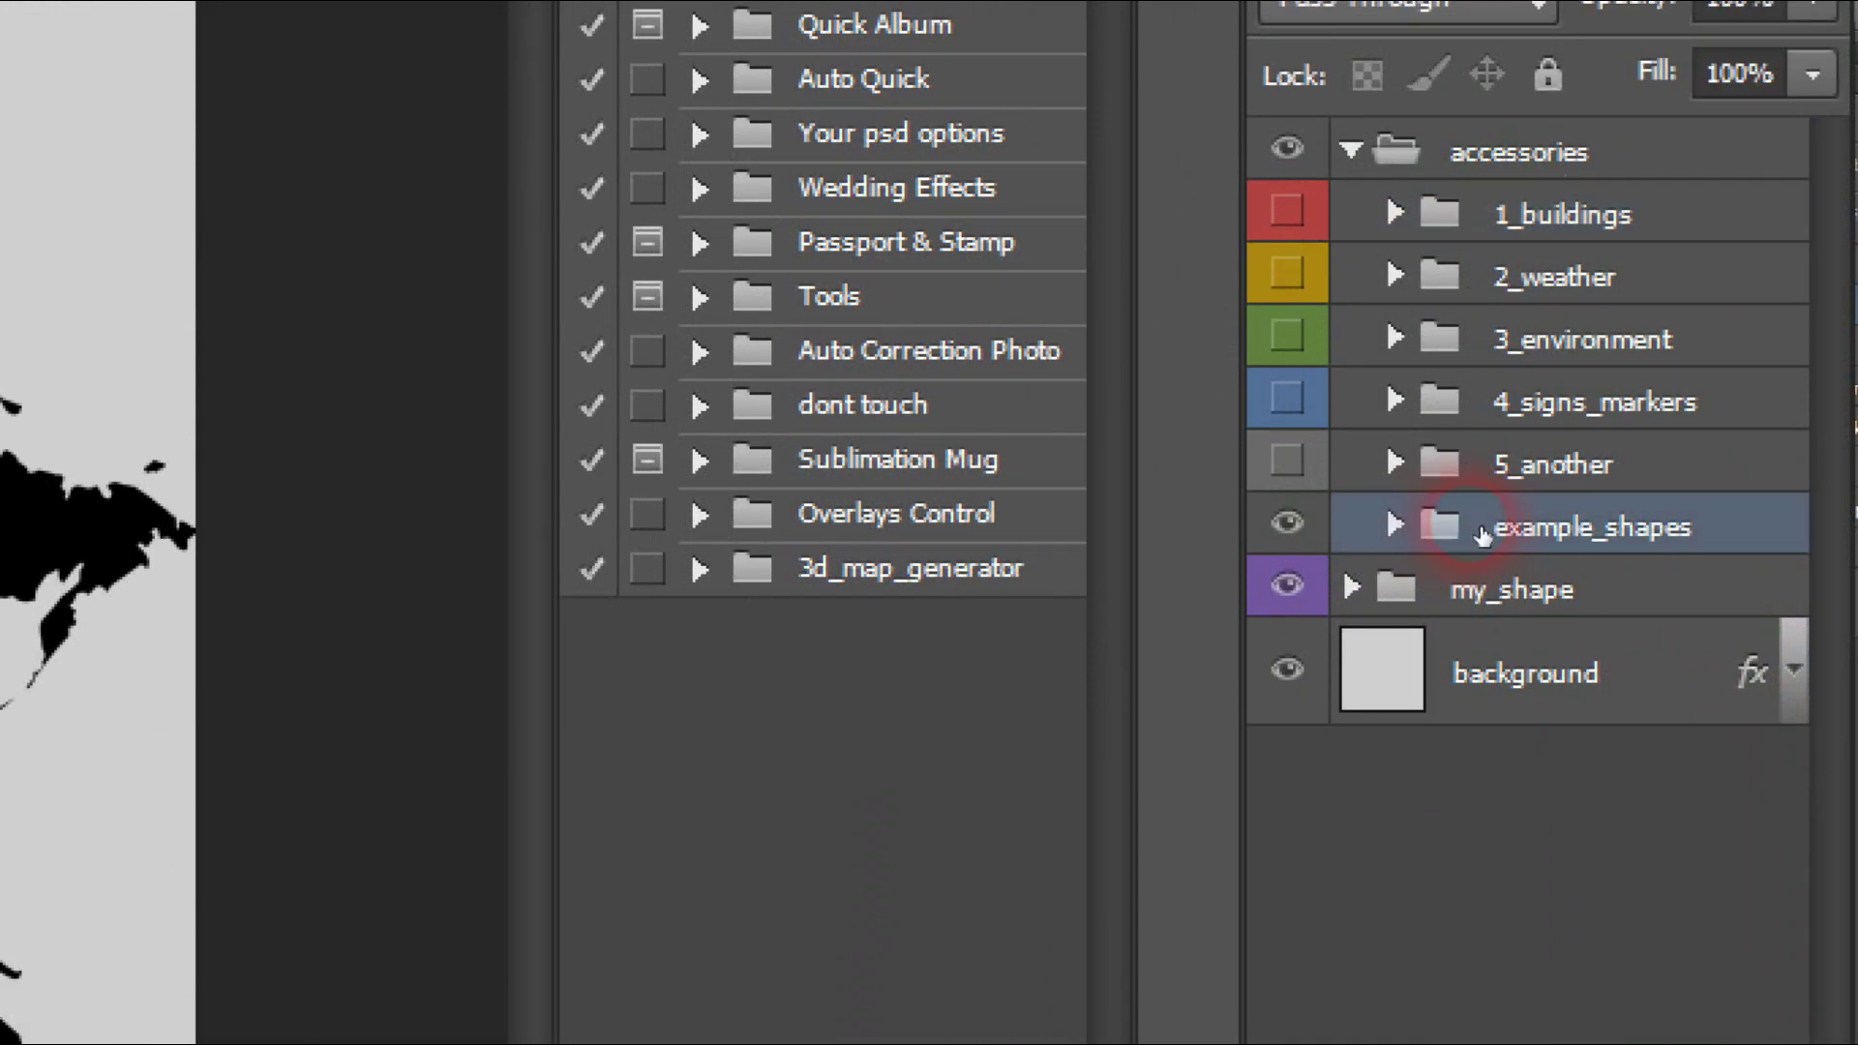
click(1405, 529)
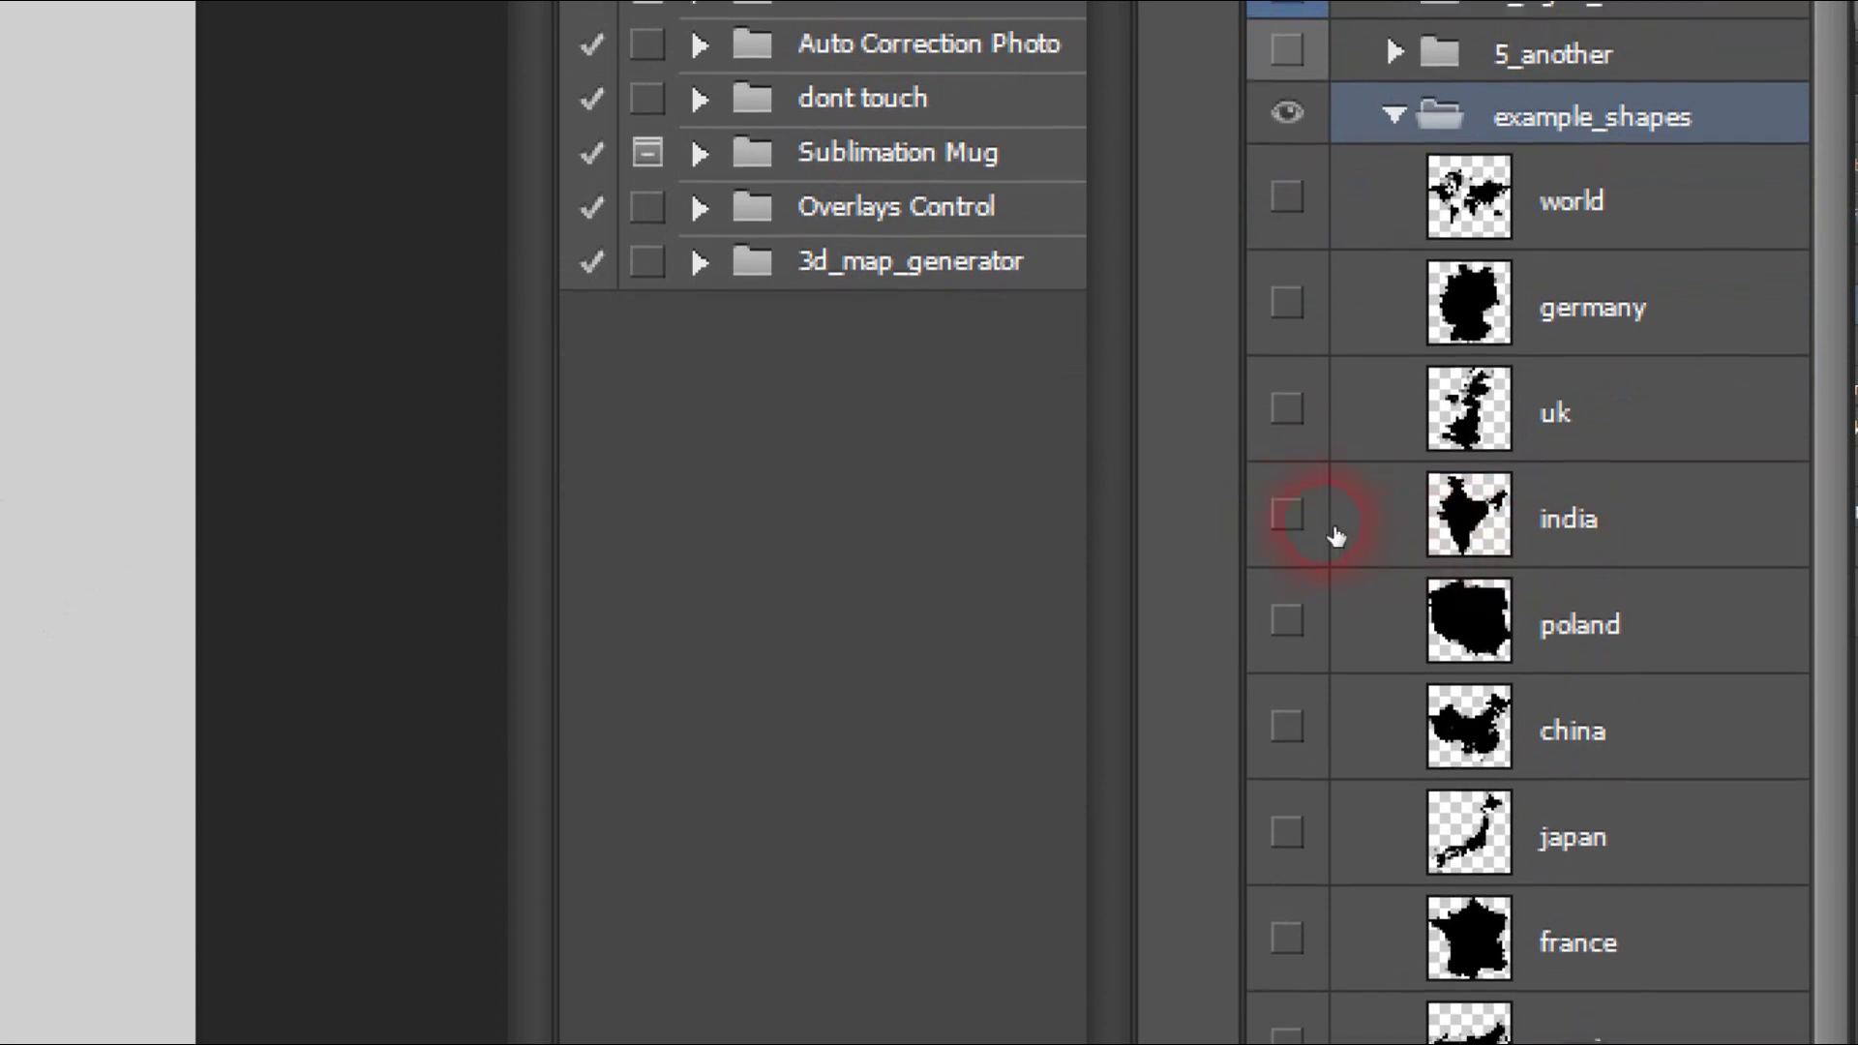
click(1289, 526)
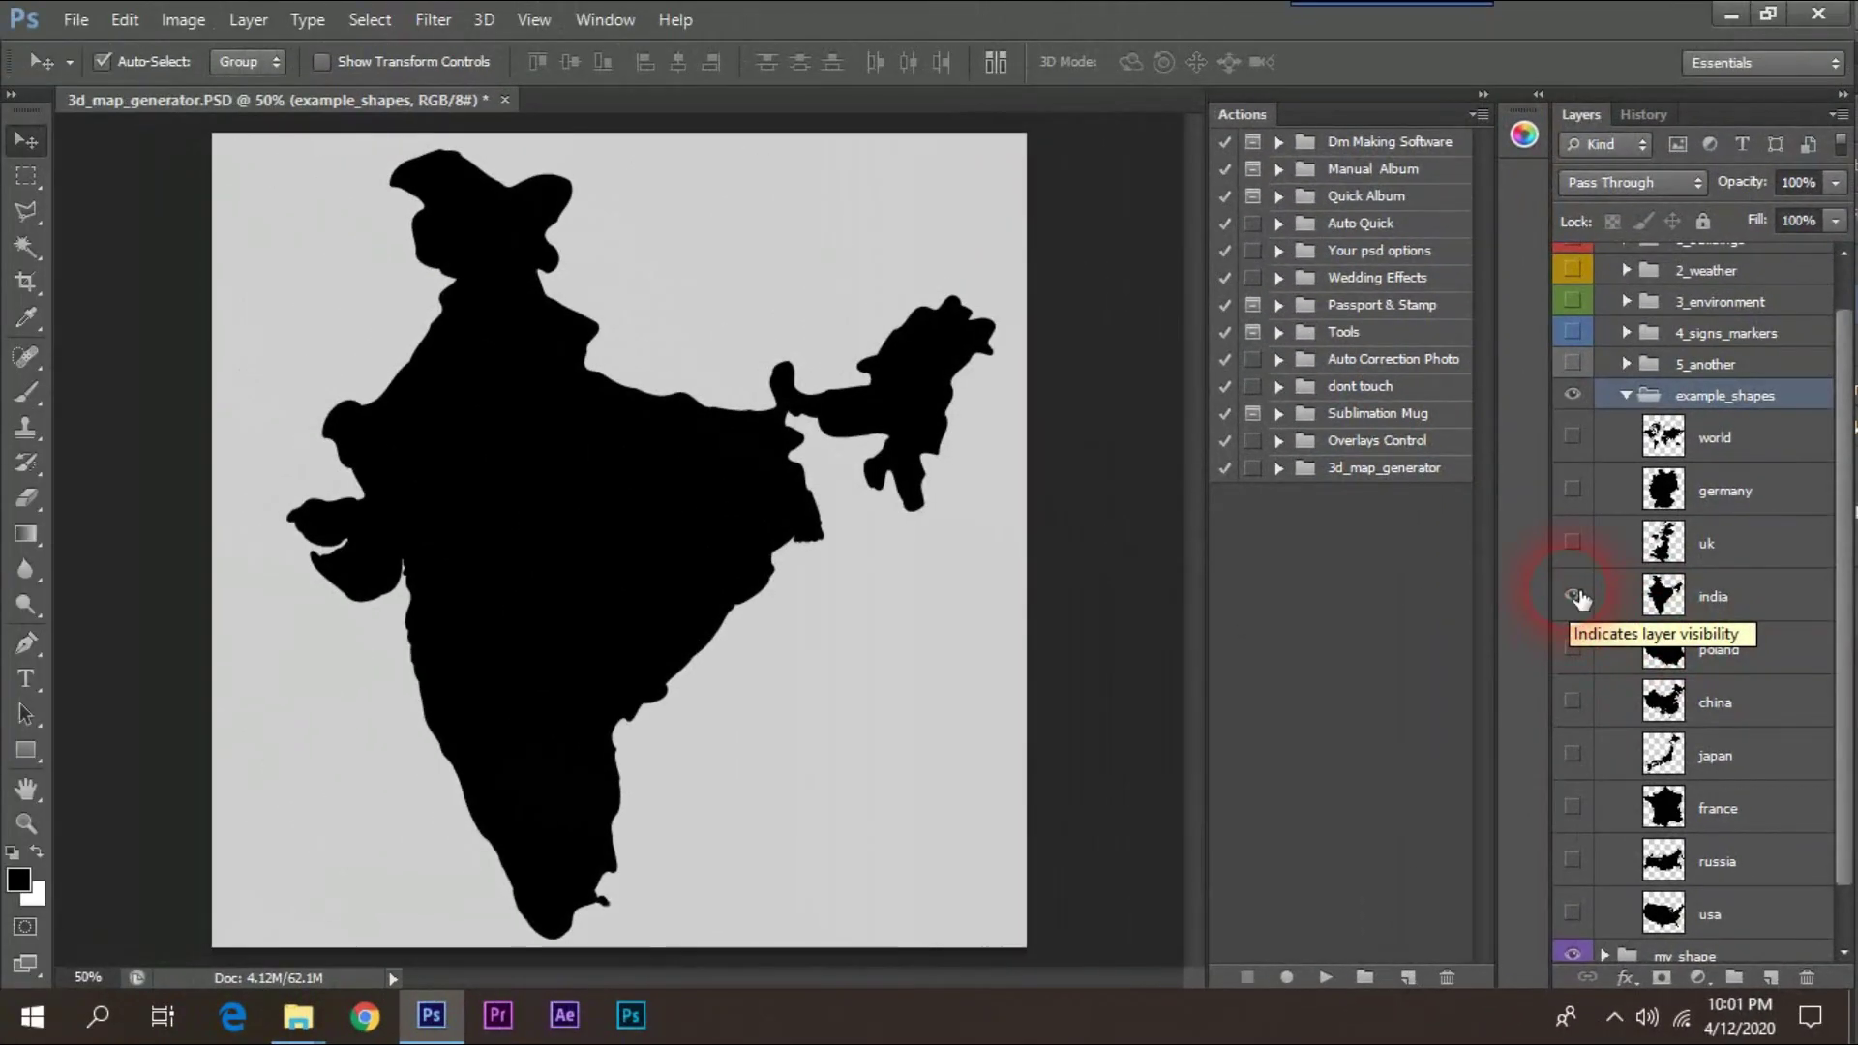
click(1574, 594)
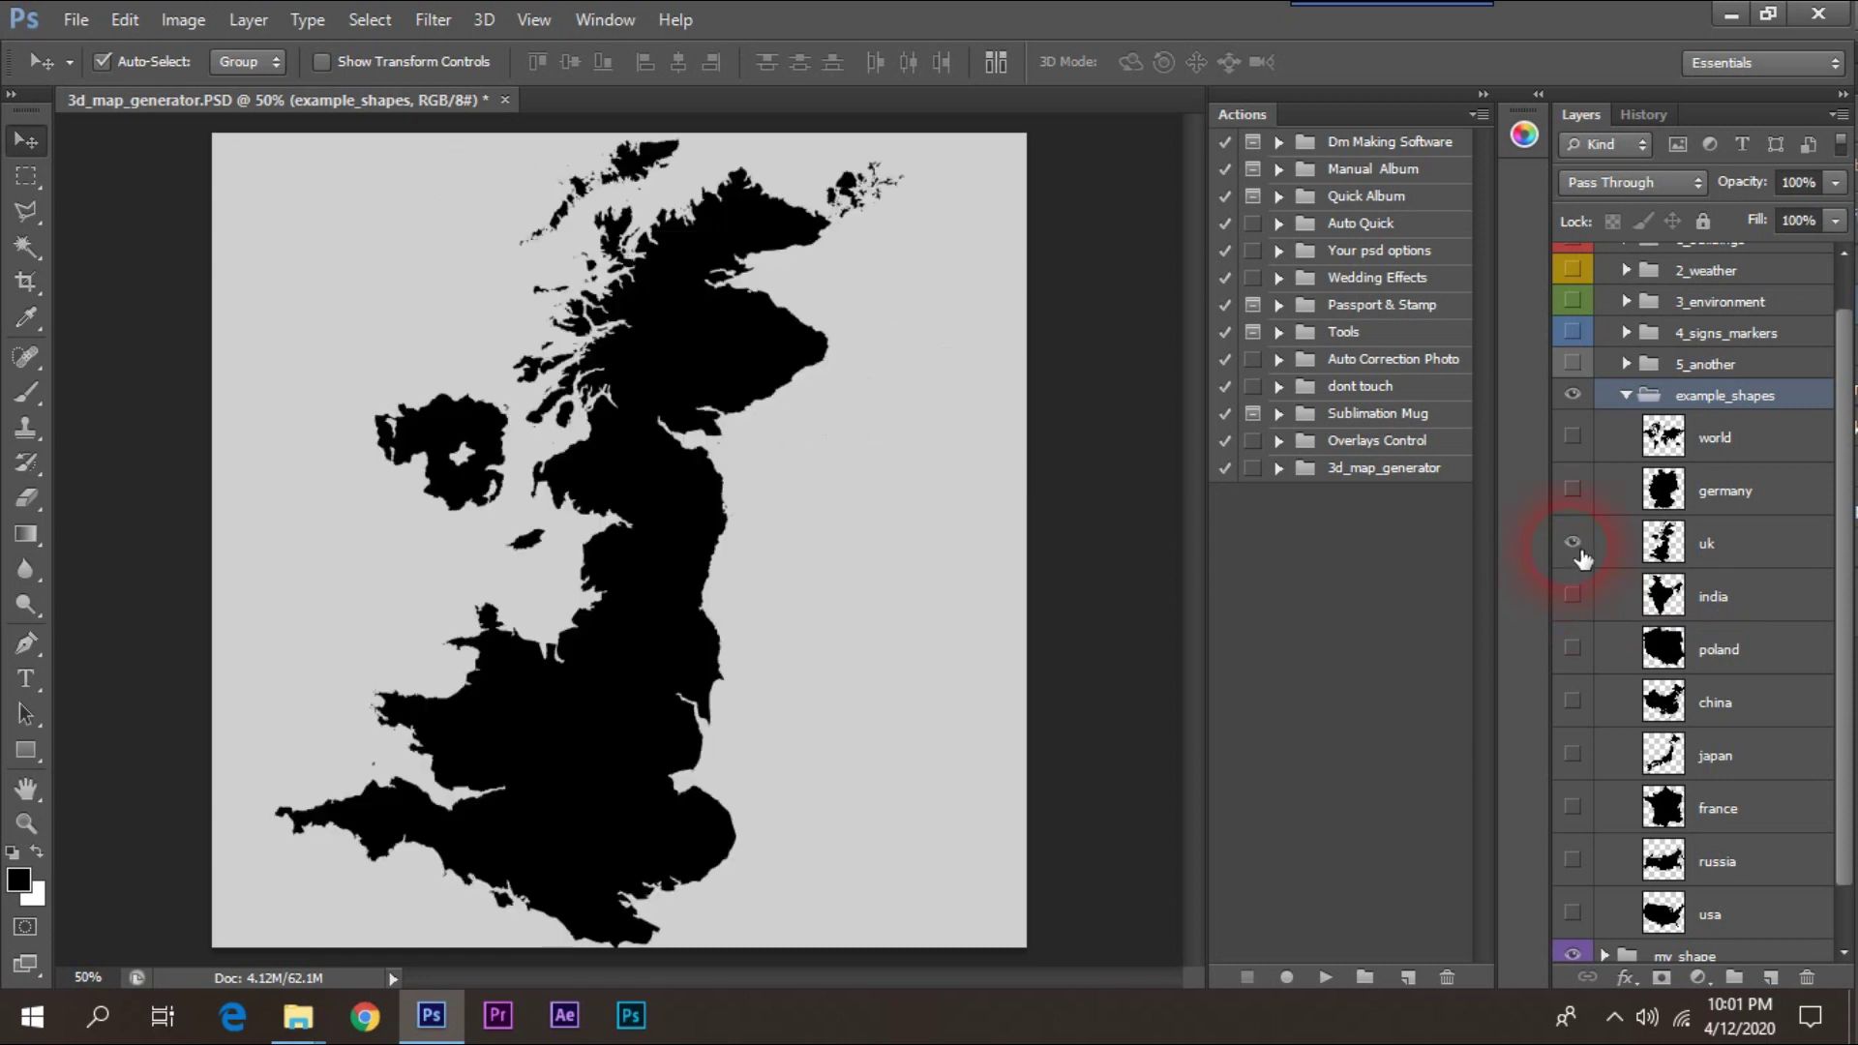
click(1573, 543)
click(1572, 490)
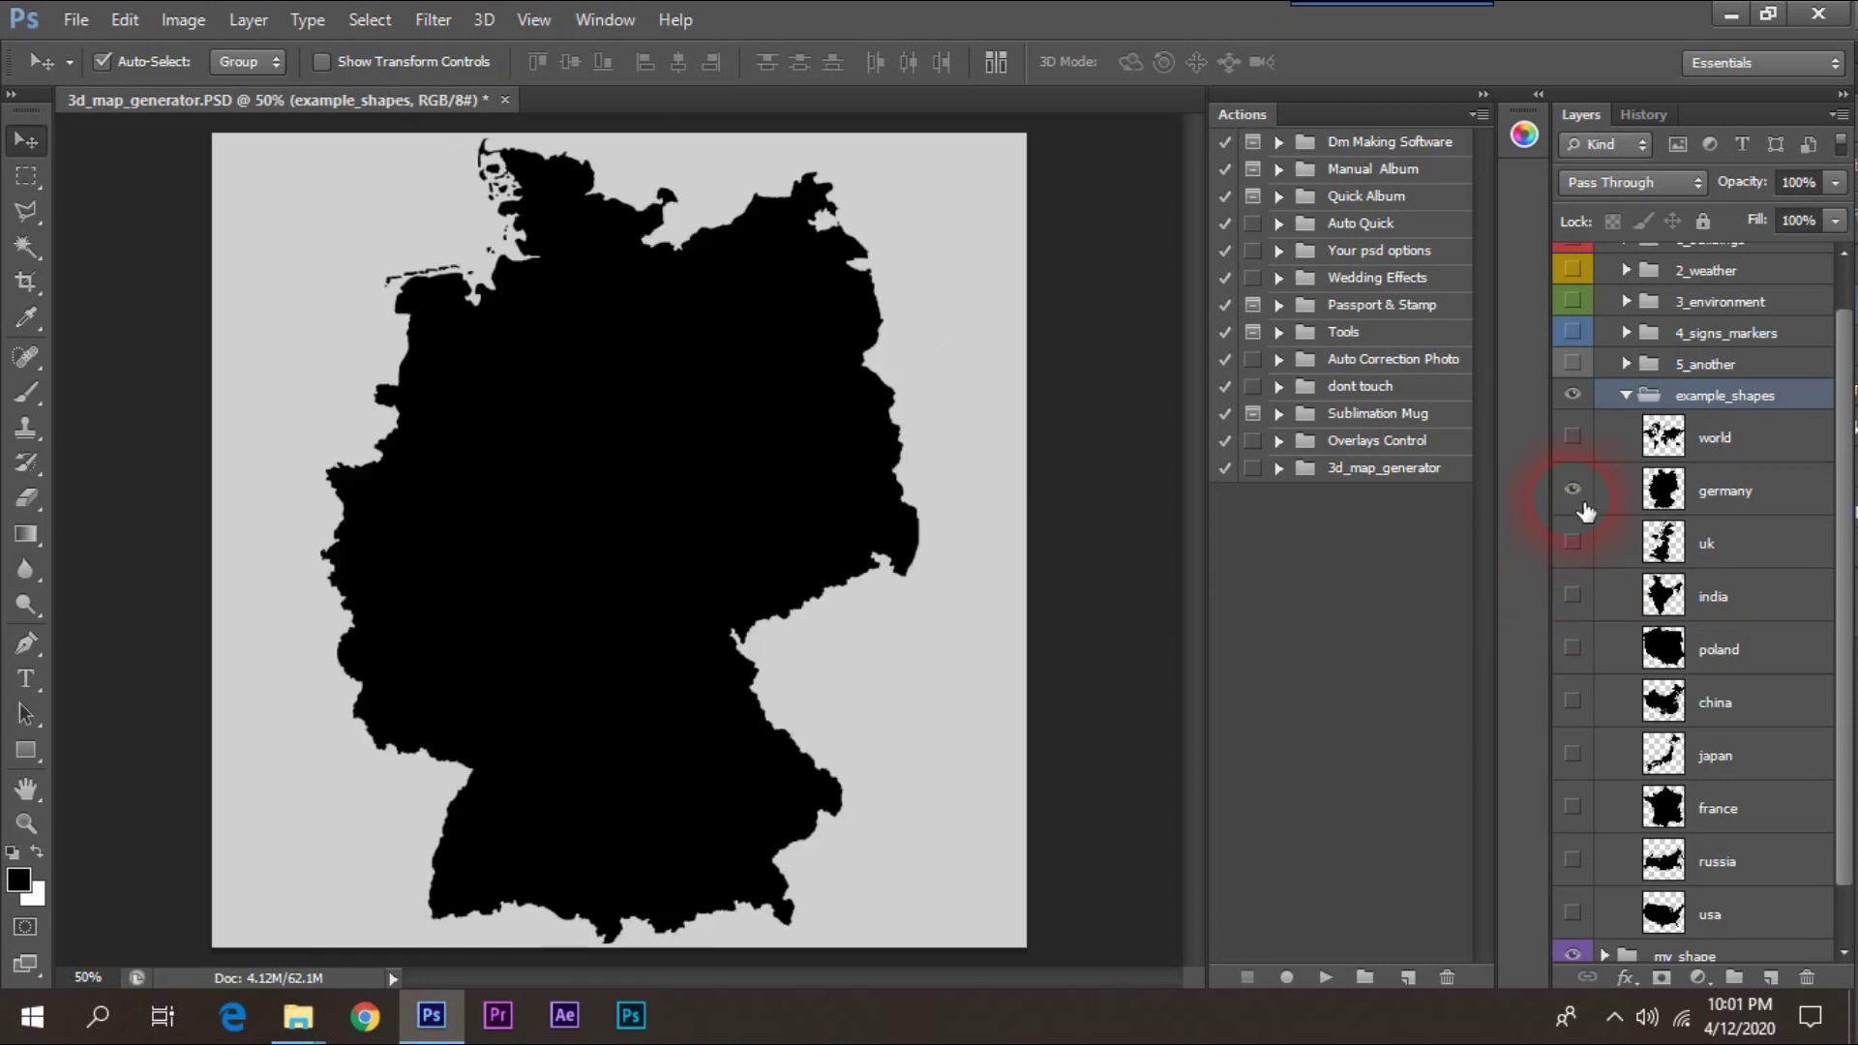
click(1573, 438)
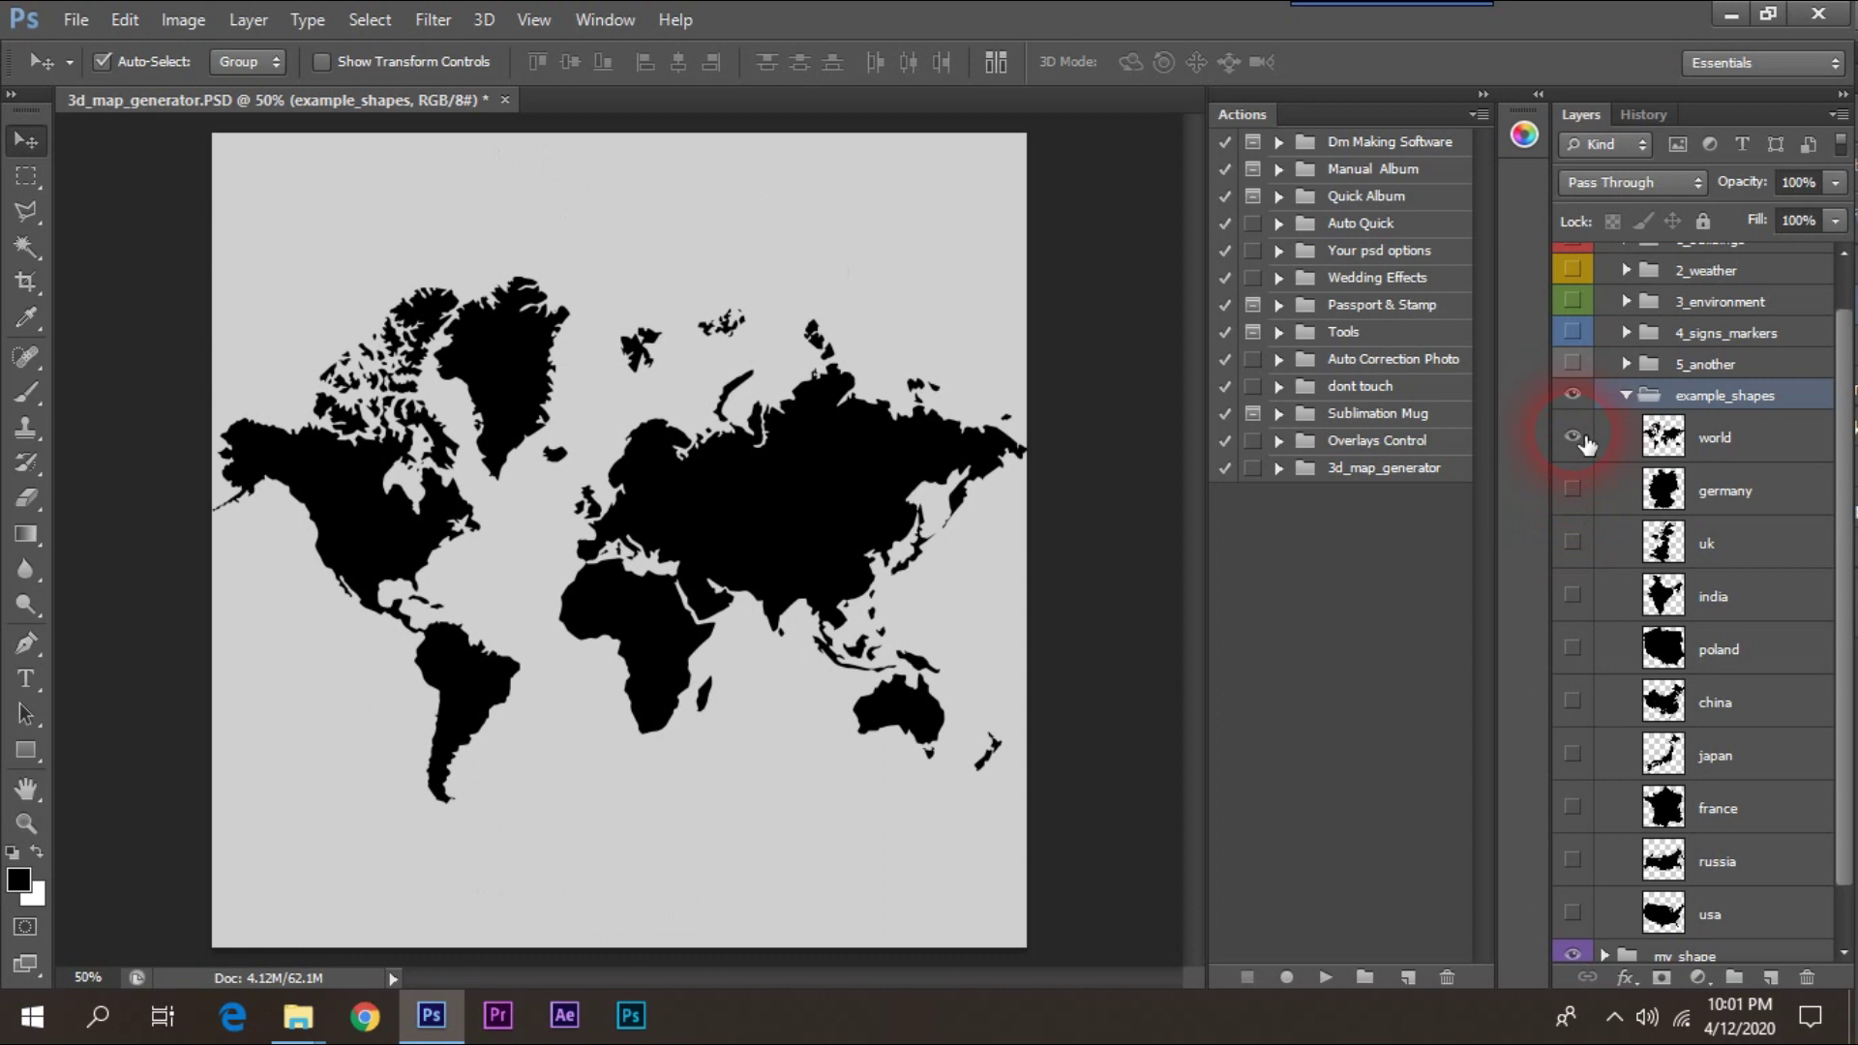
click(1574, 597)
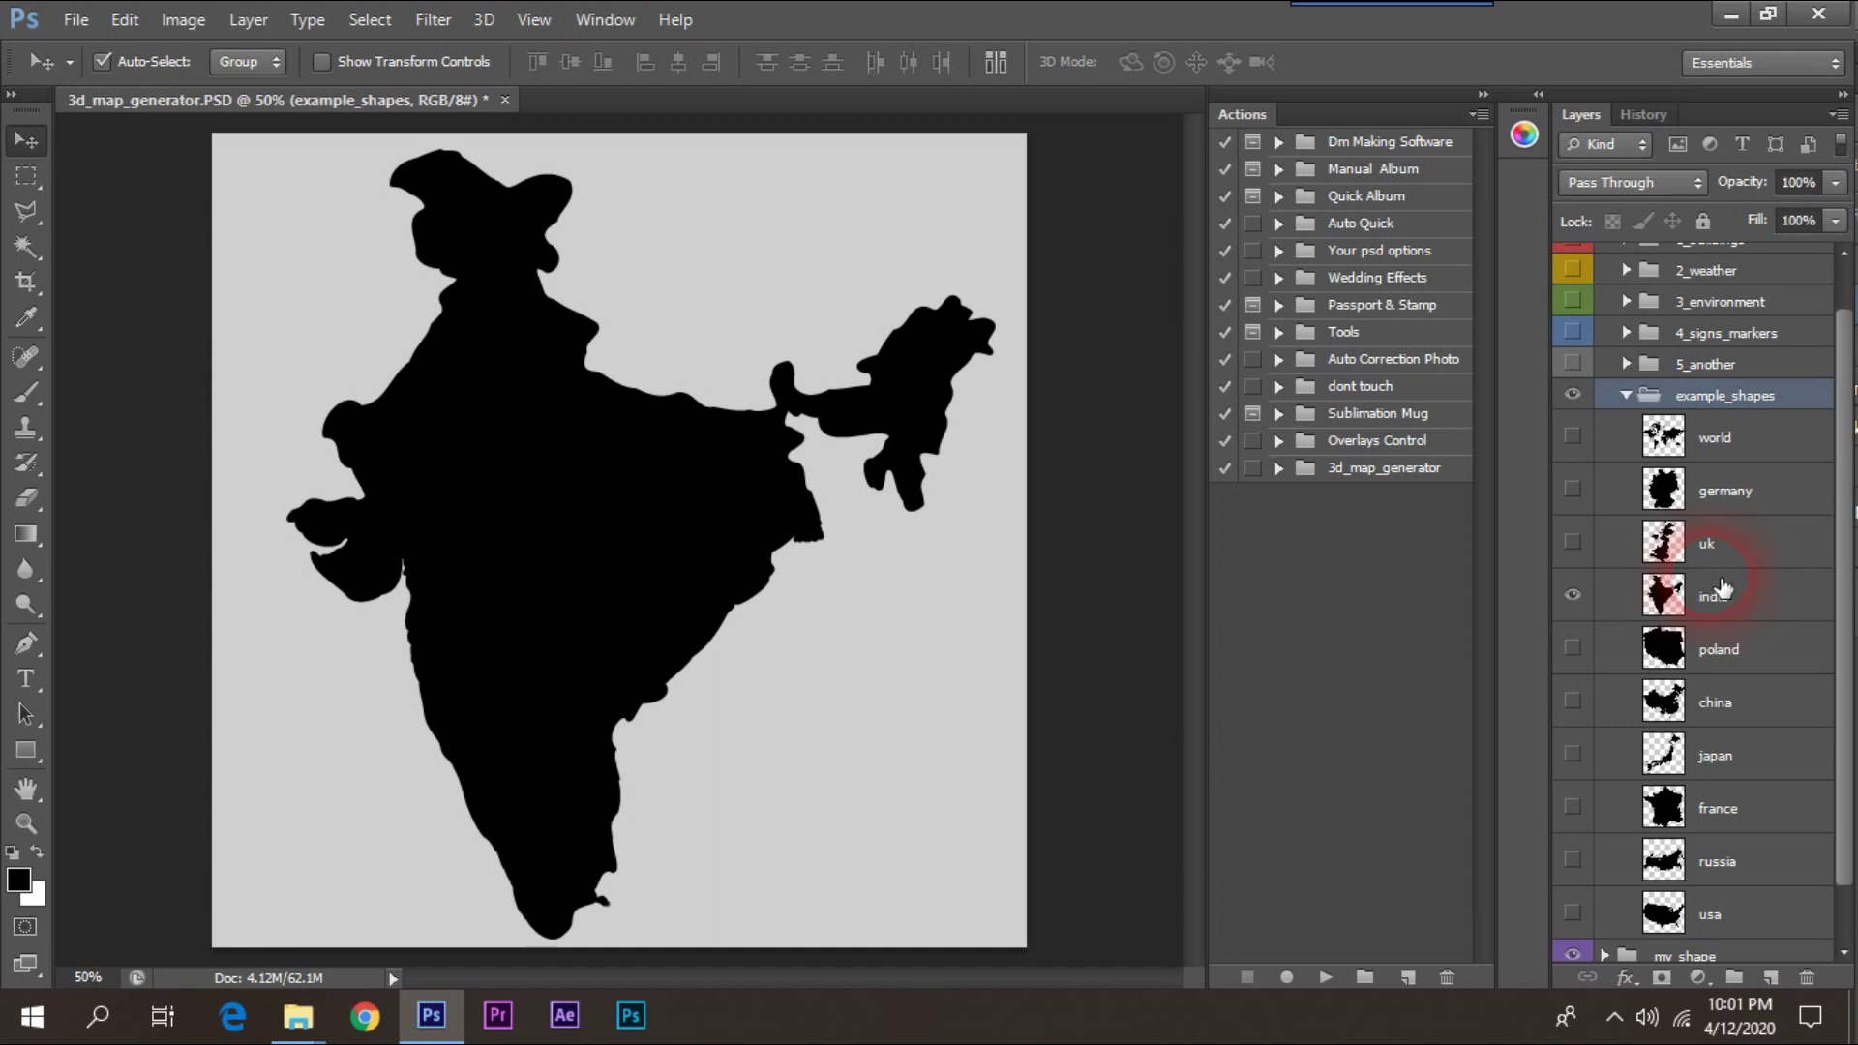
click(1762, 612)
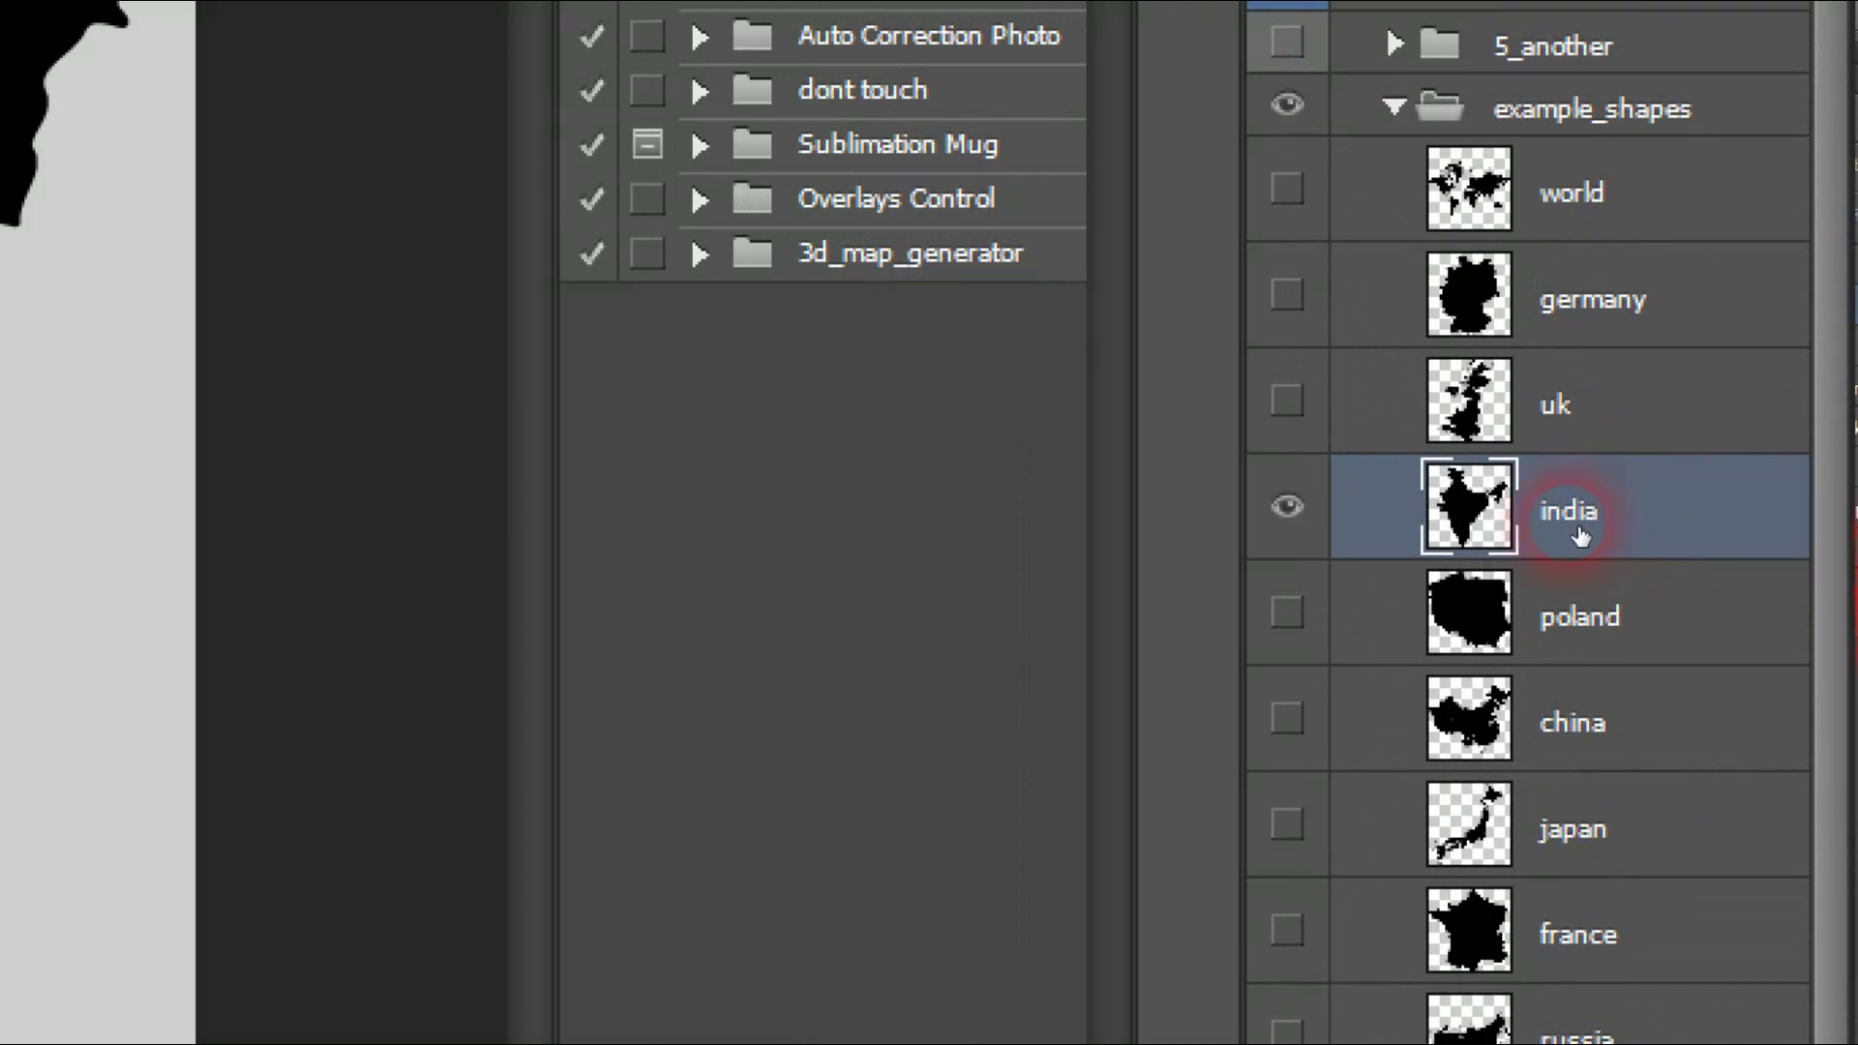
Duplicate the india layer with Ctrl+J and move india copy into my_shape.
key(ctrl+j)
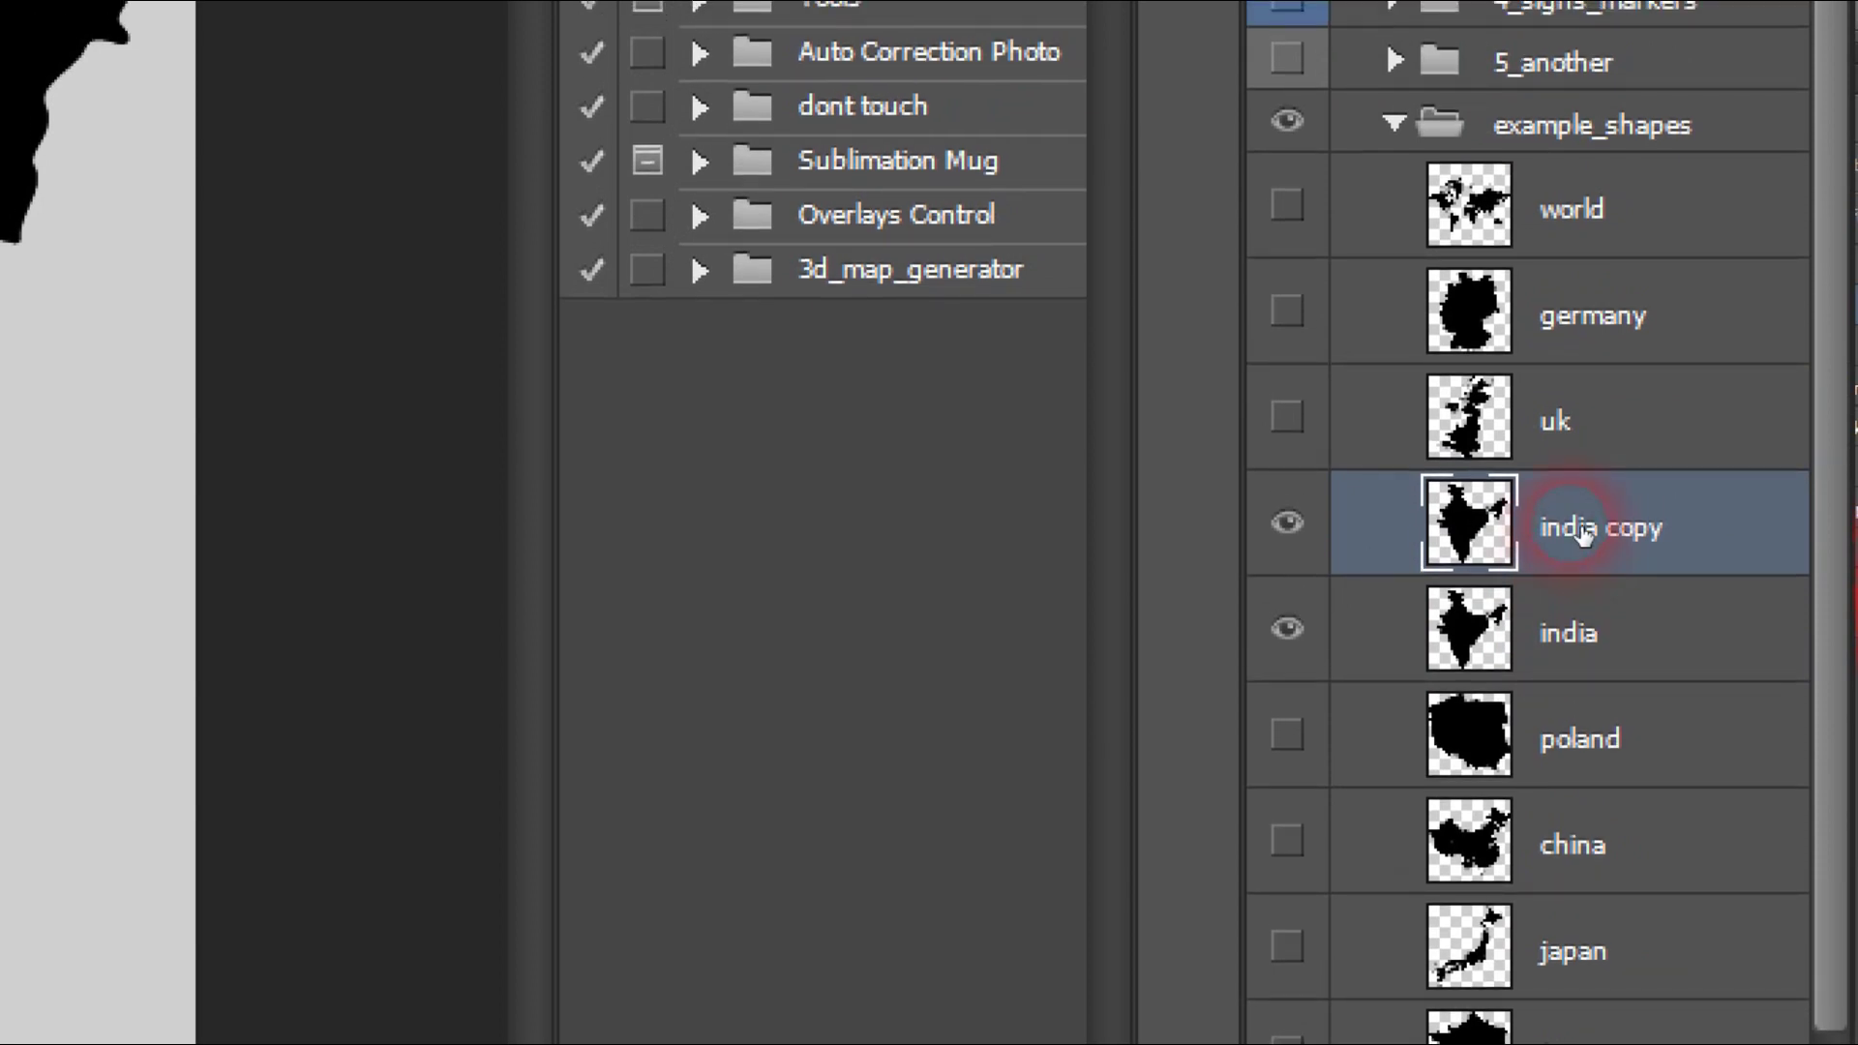
drag(1582, 534, 1592, 812)
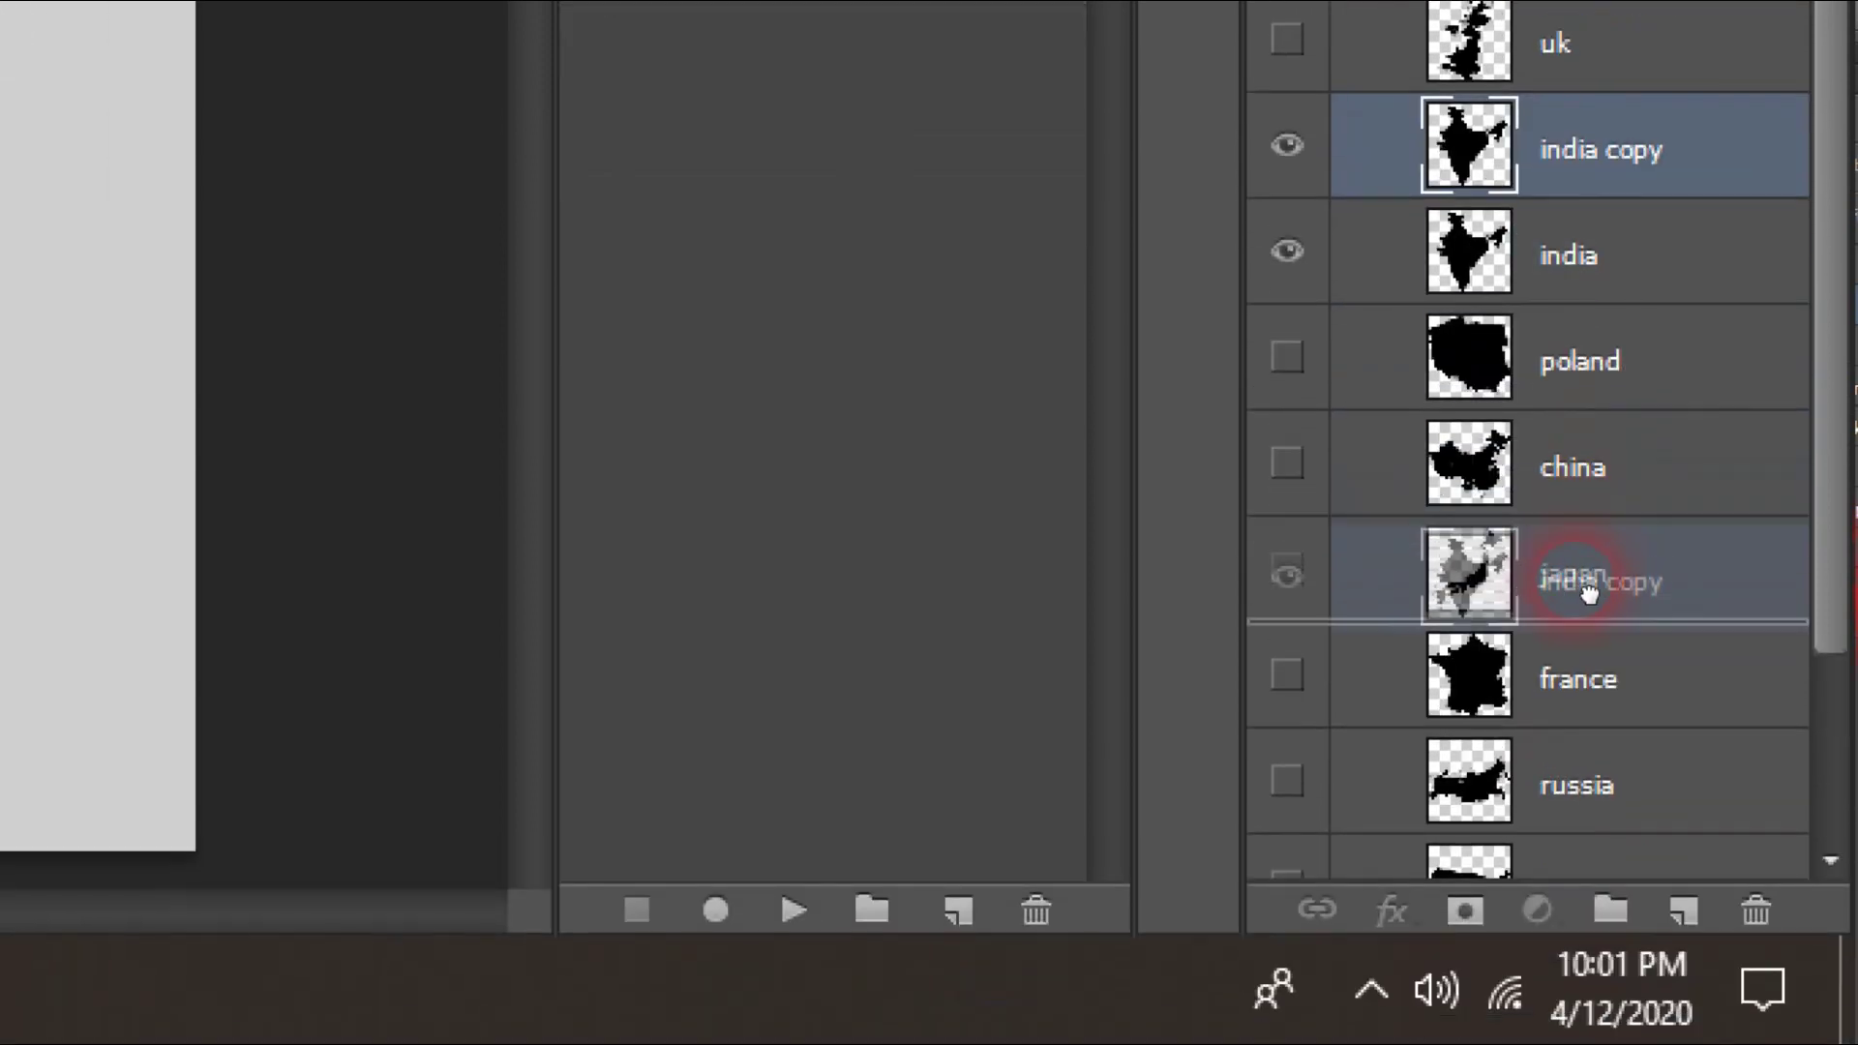
mouse_move(1592, 883)
mouse_down()
mouse_move(1602, 771)
mouse_move(1535, 786)
mouse_move(1532, 760)
mouse_up()
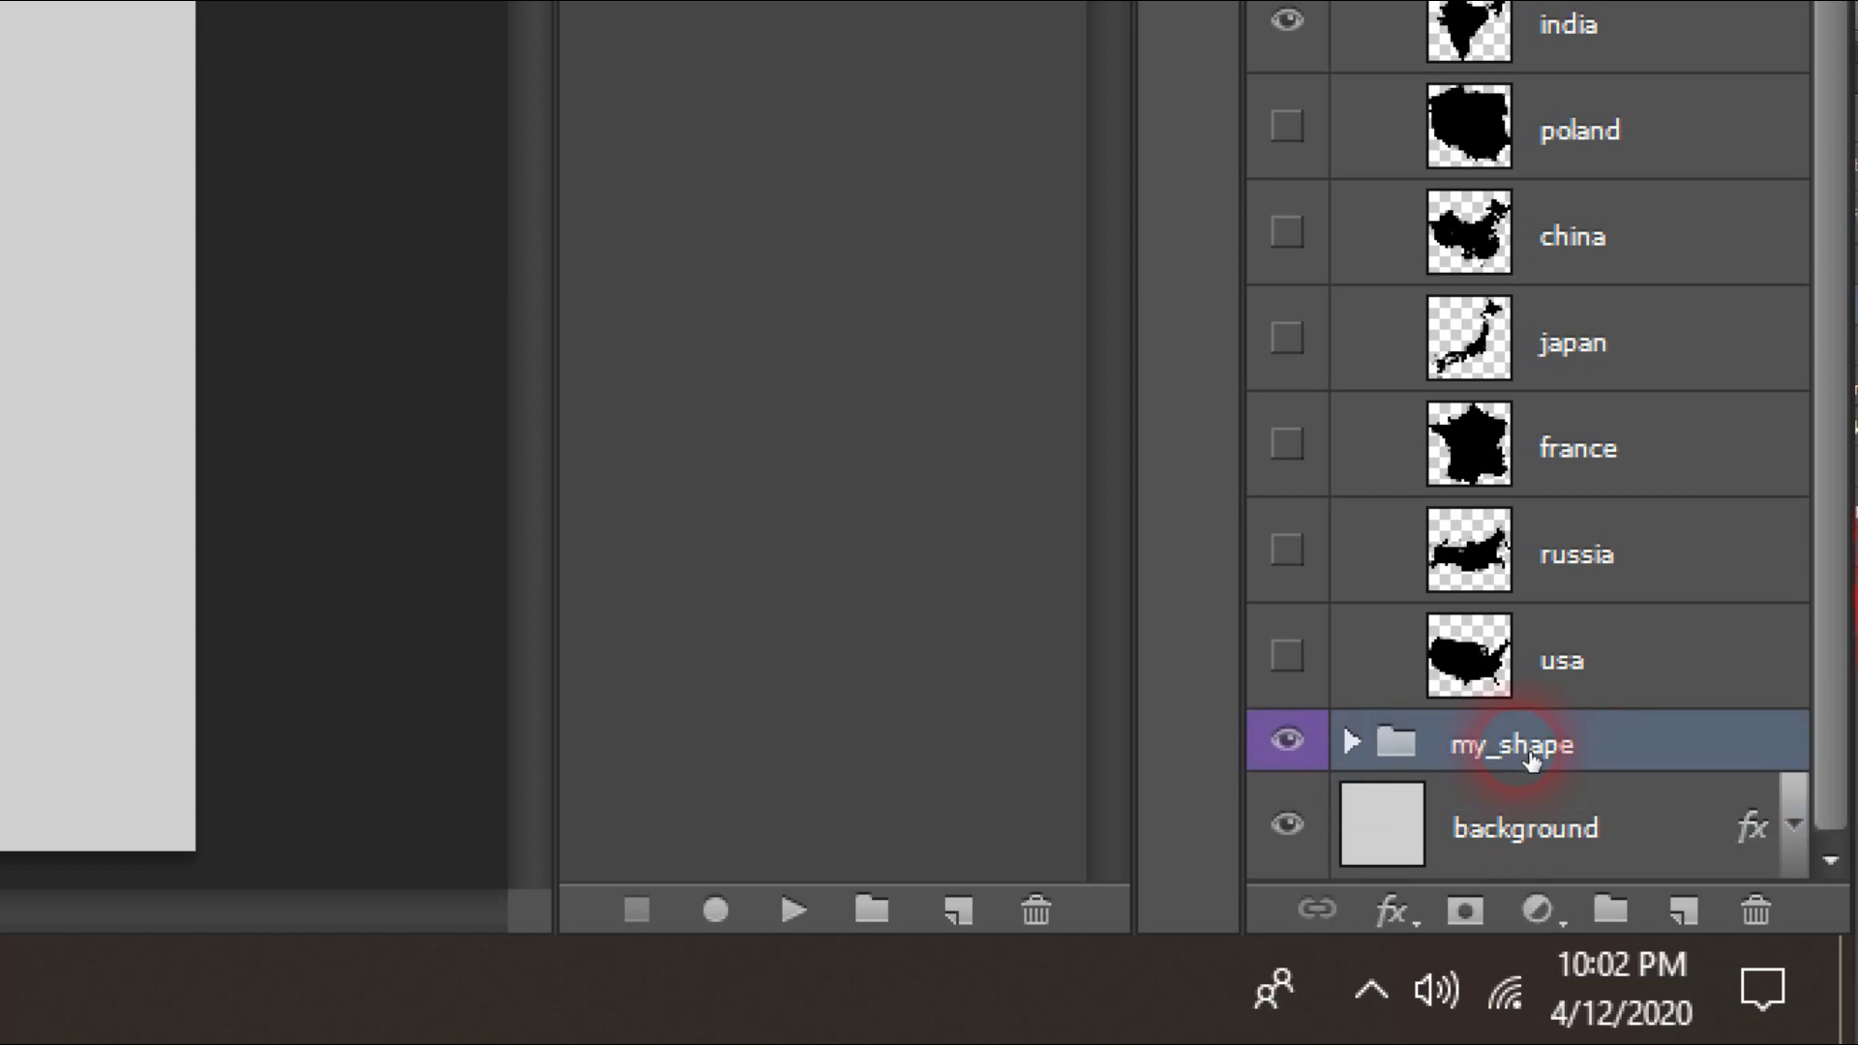
click(1352, 743)
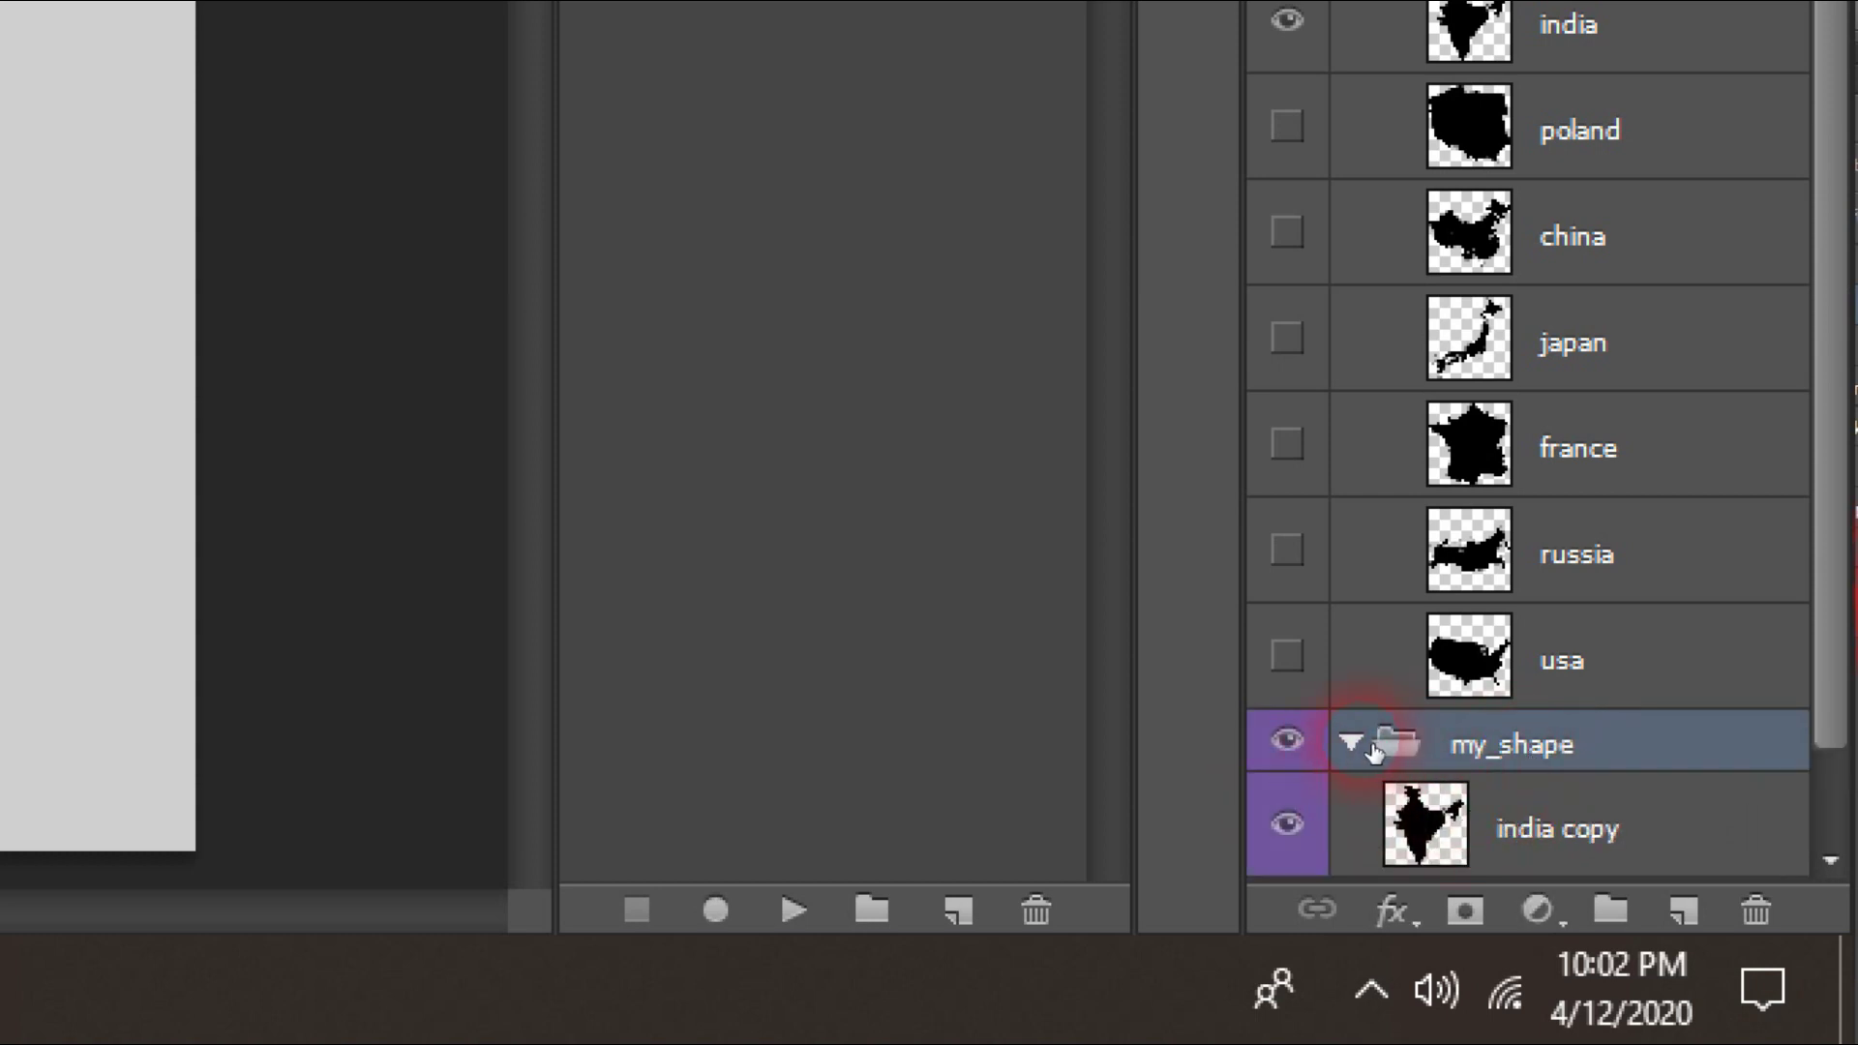
Hide and collapse example_shapes, then confirm india copy shows the map in my_shape.
click(1372, 747)
click(1296, 527)
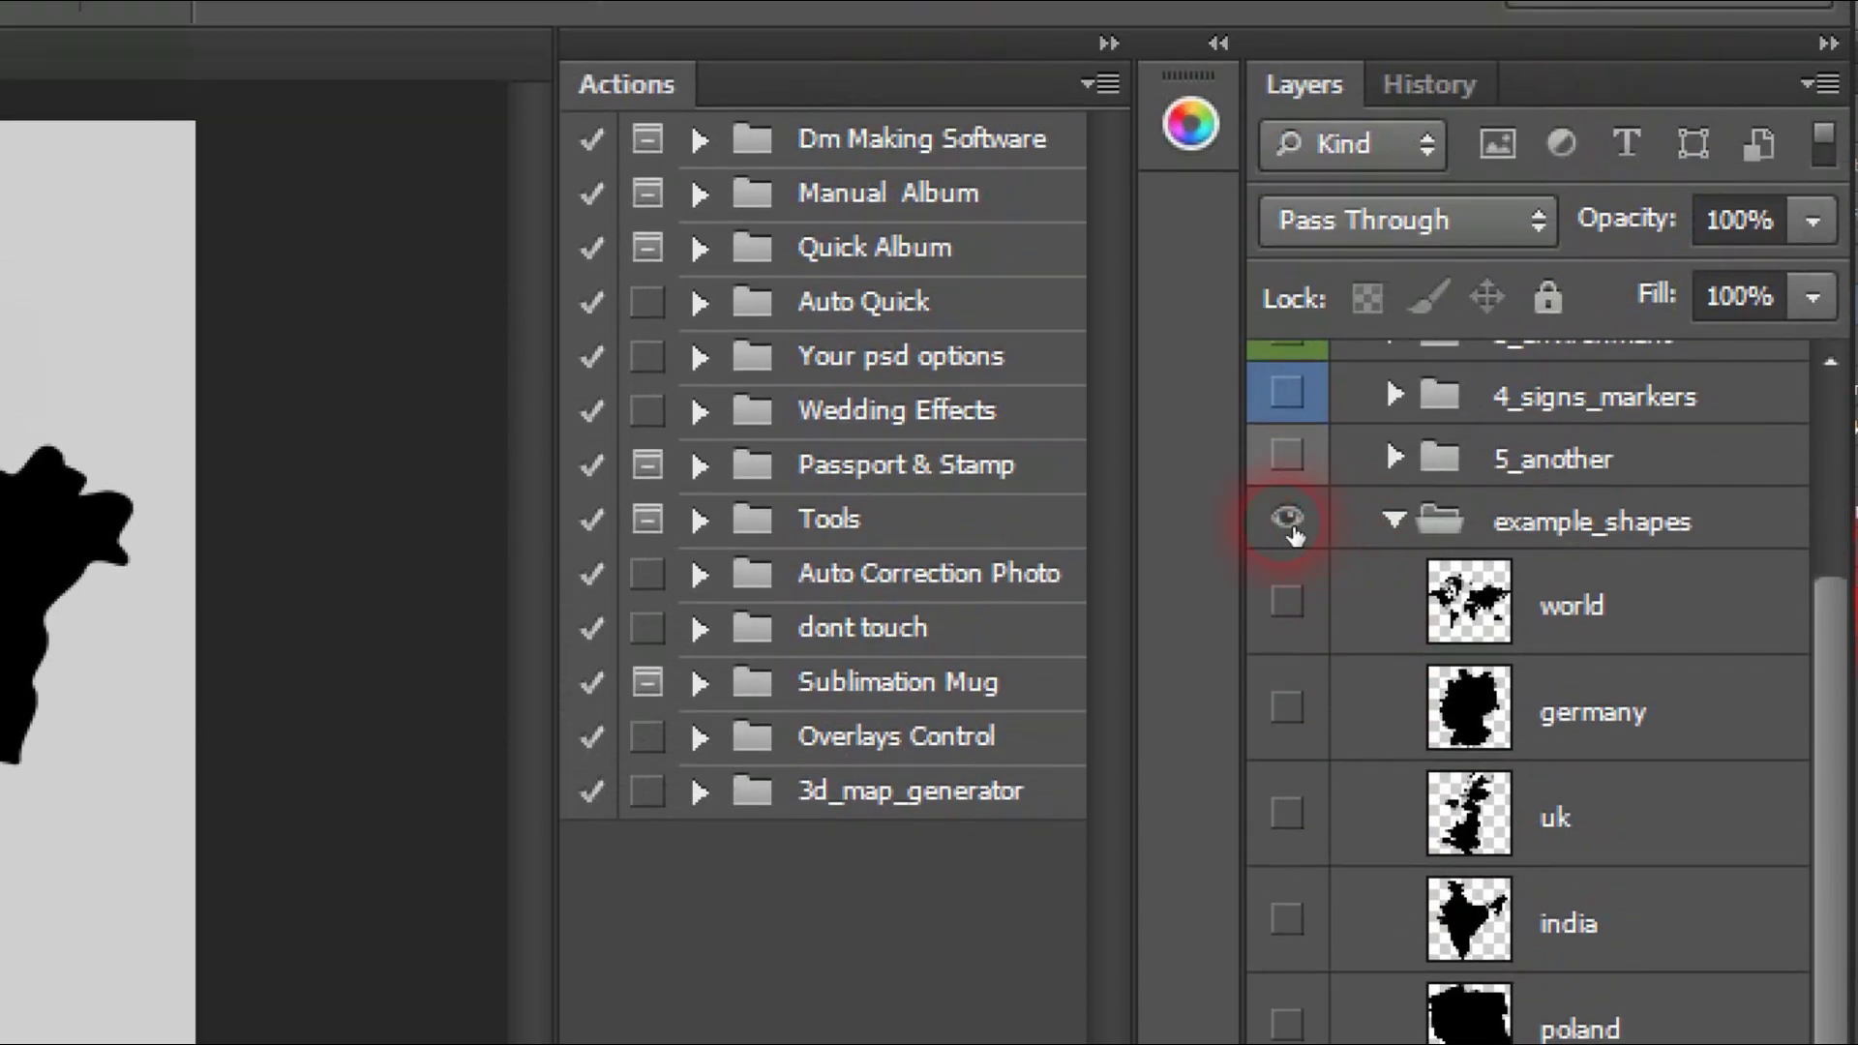
click(1292, 528)
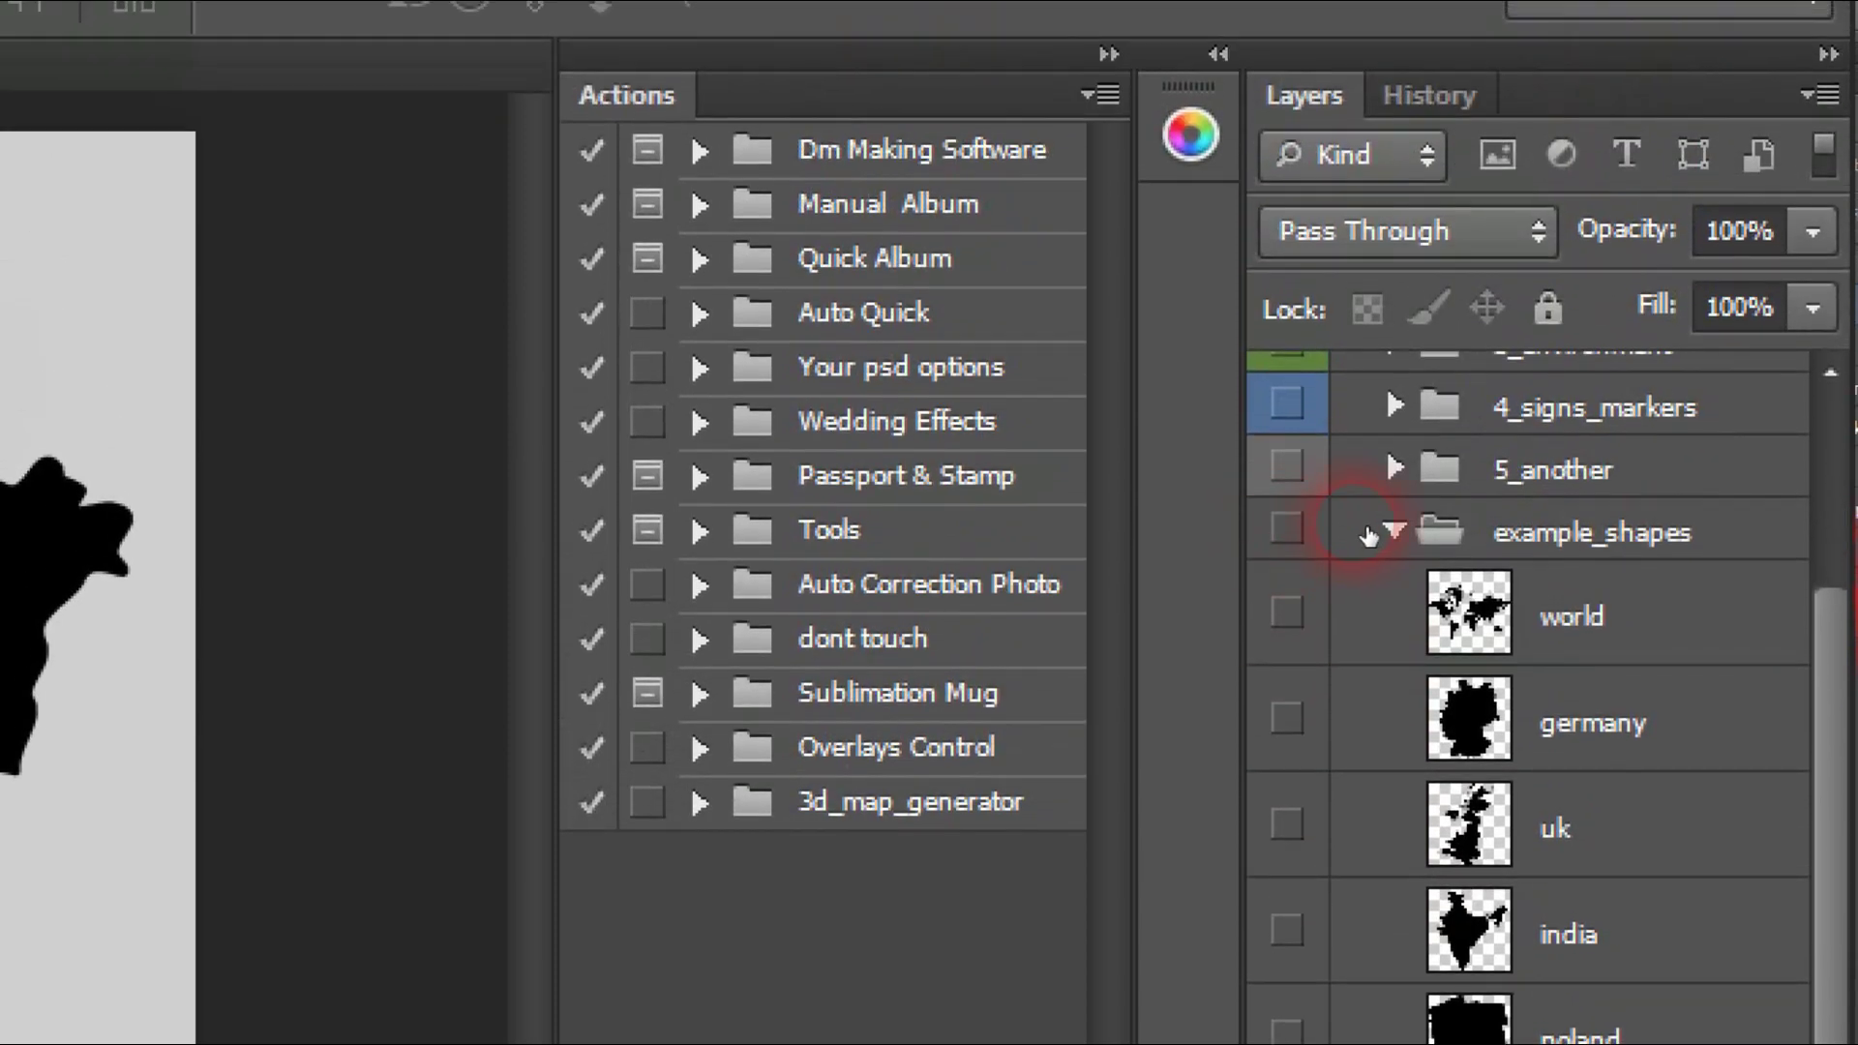
click(1413, 530)
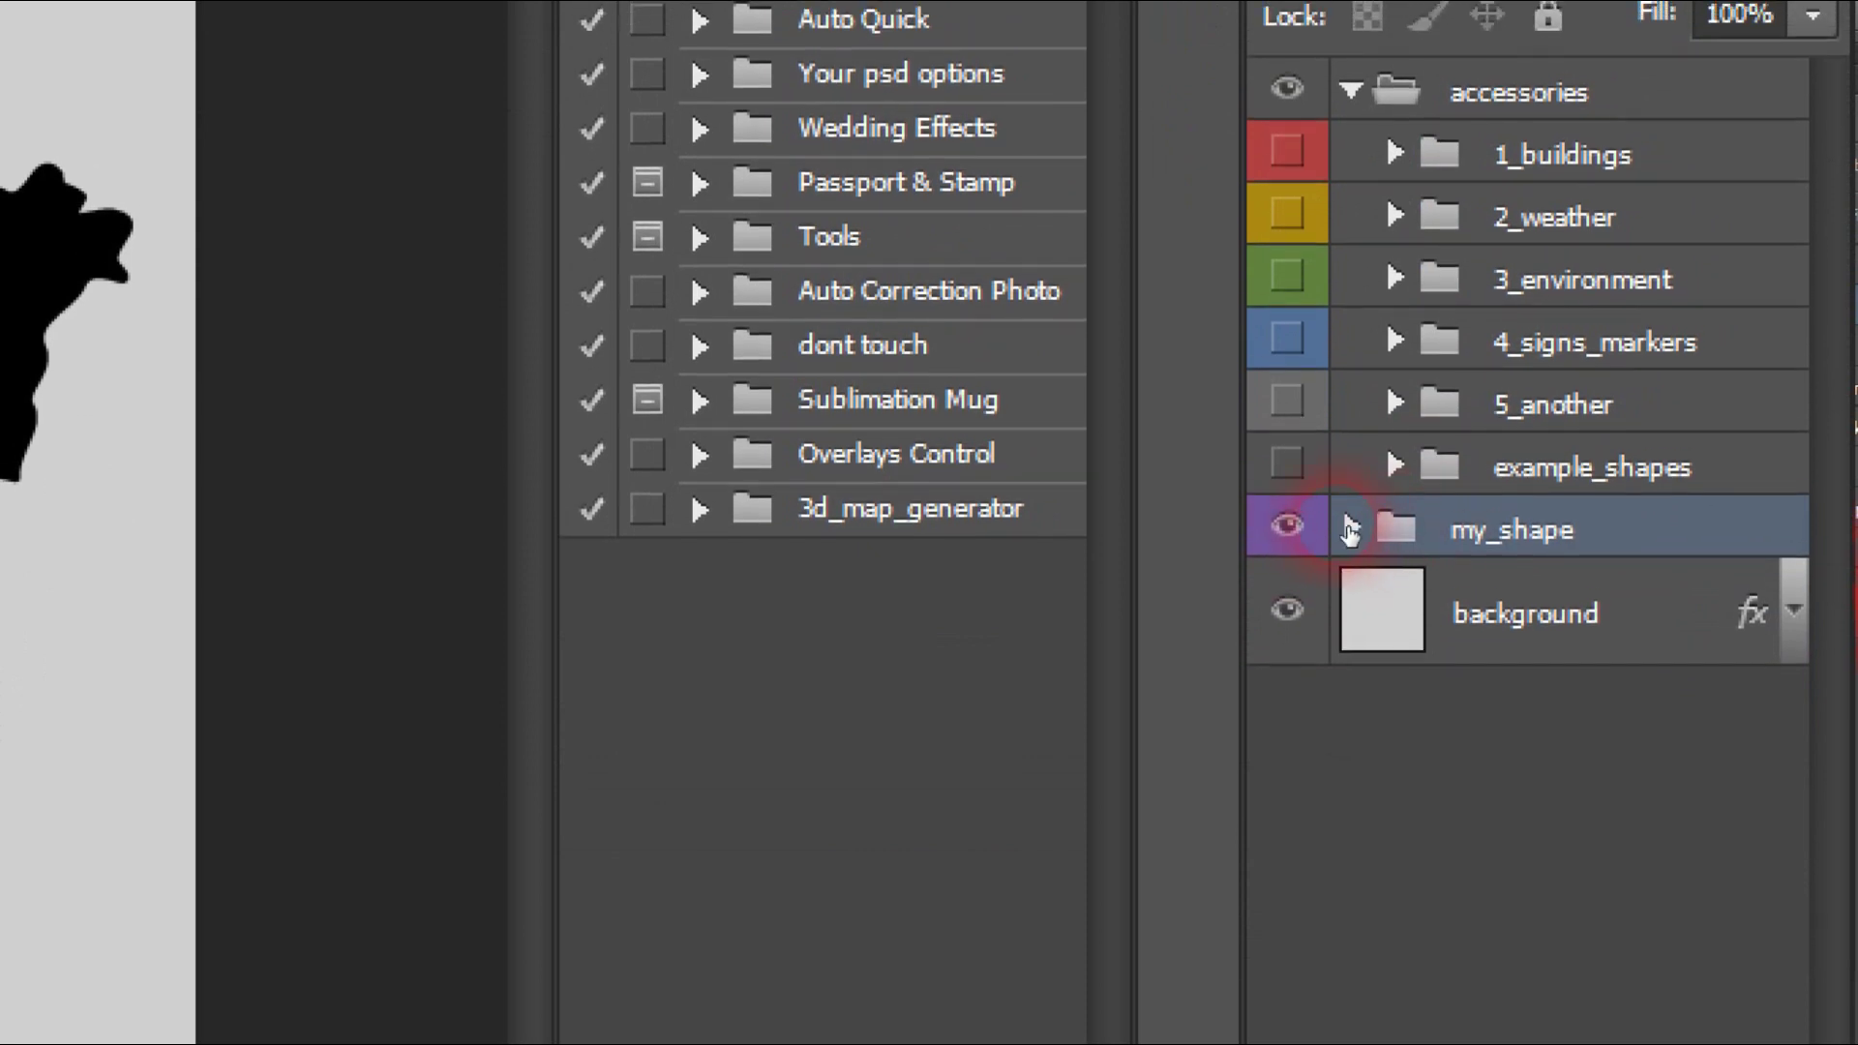
click(1351, 520)
click(1423, 571)
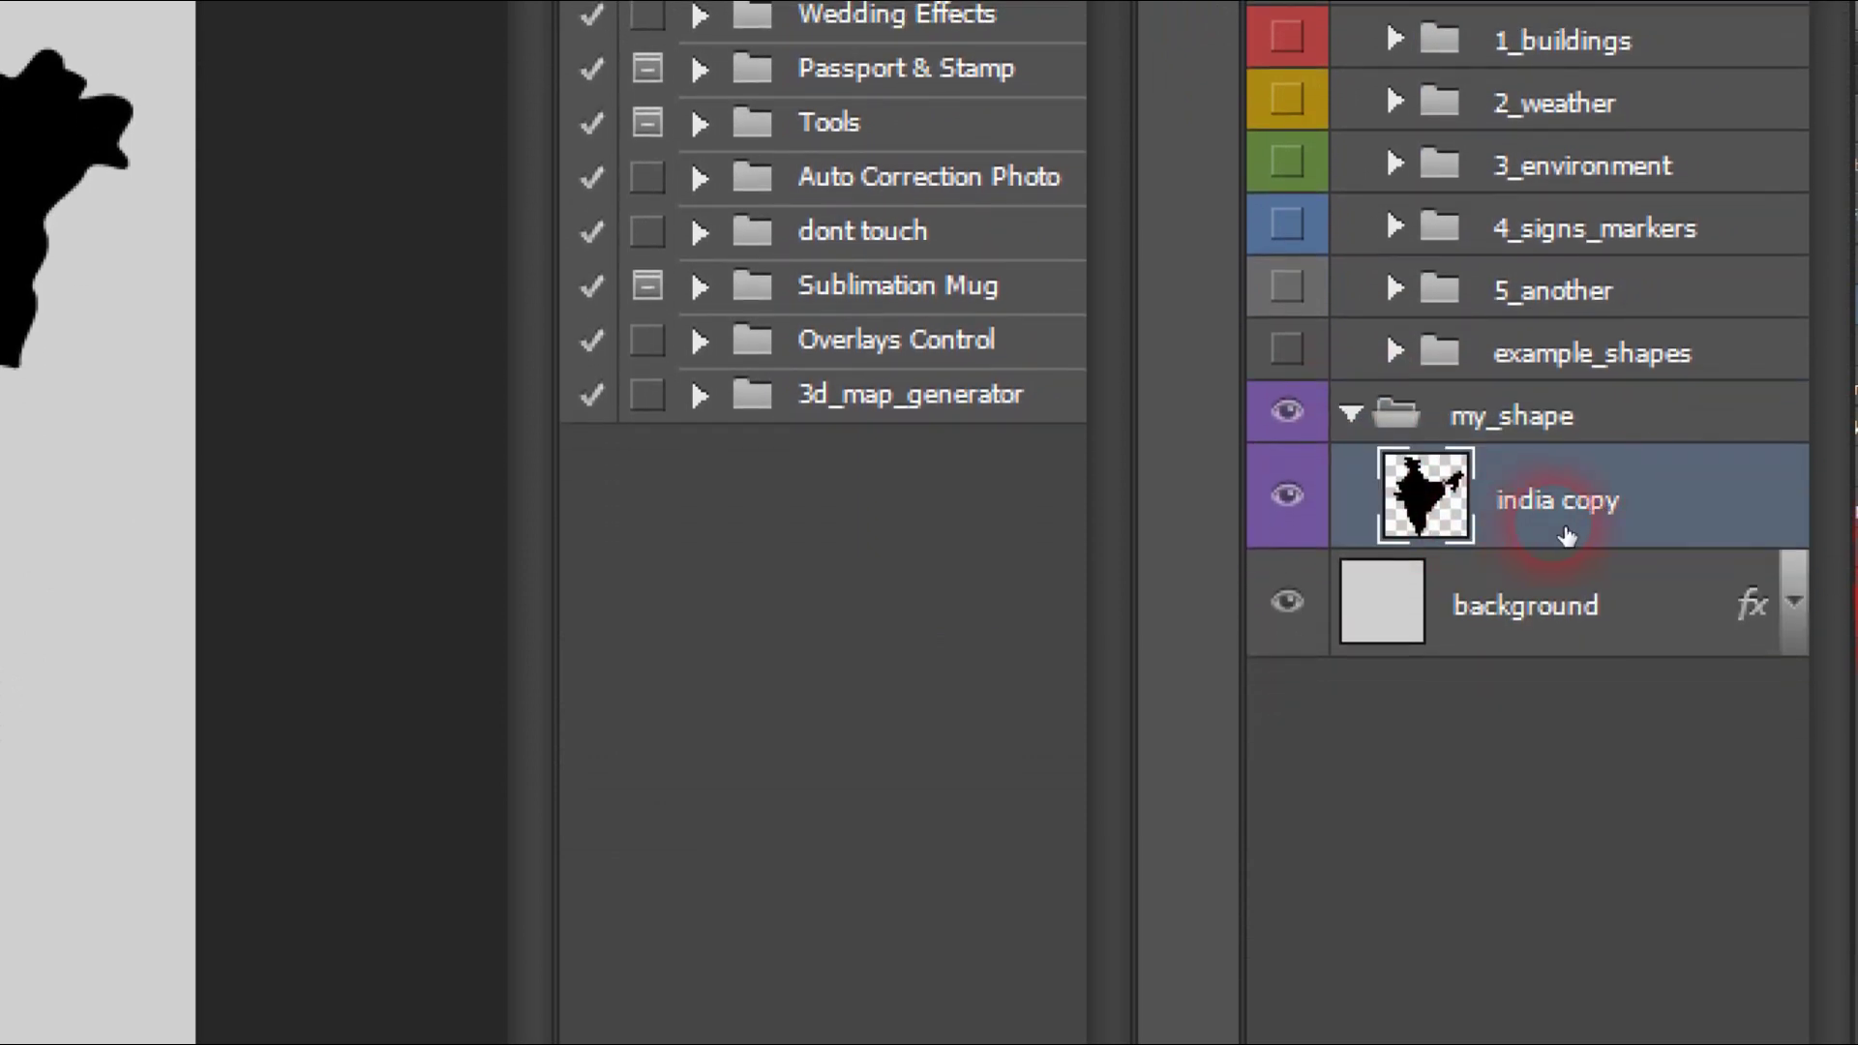
click(1351, 416)
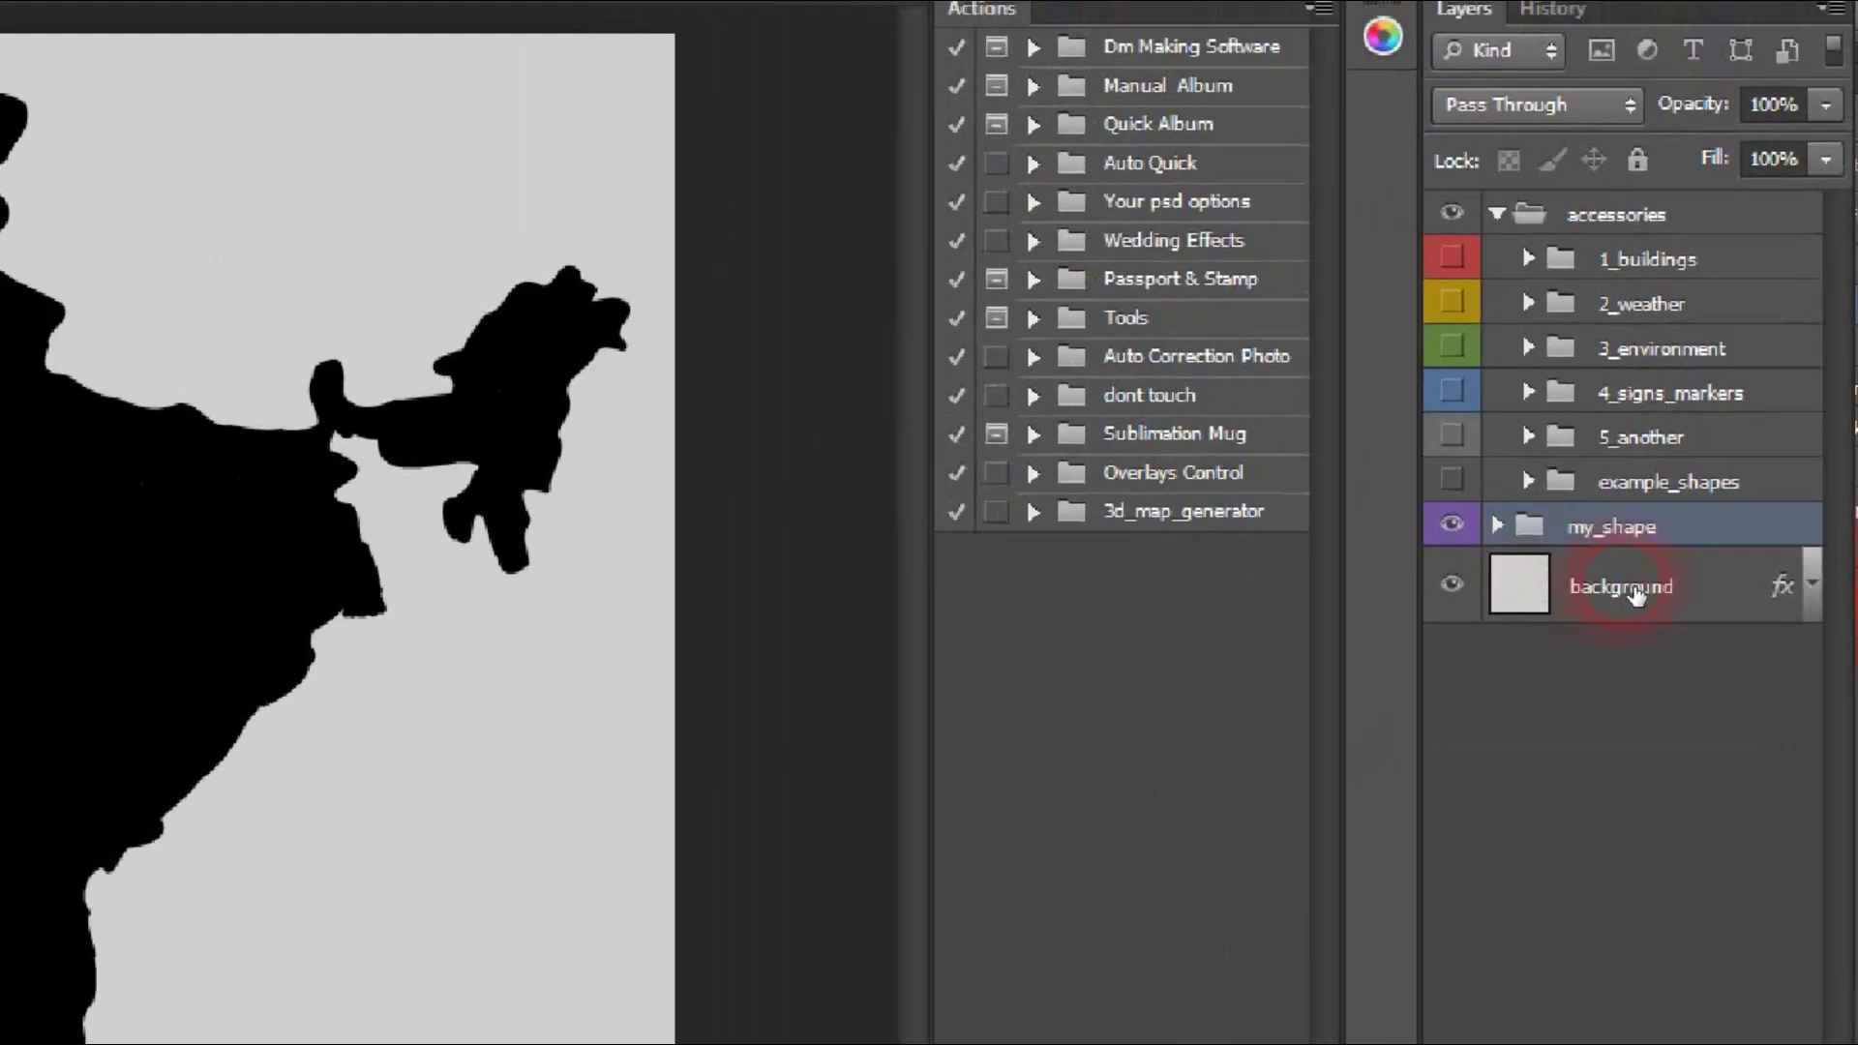
click(1573, 478)
click(1573, 478)
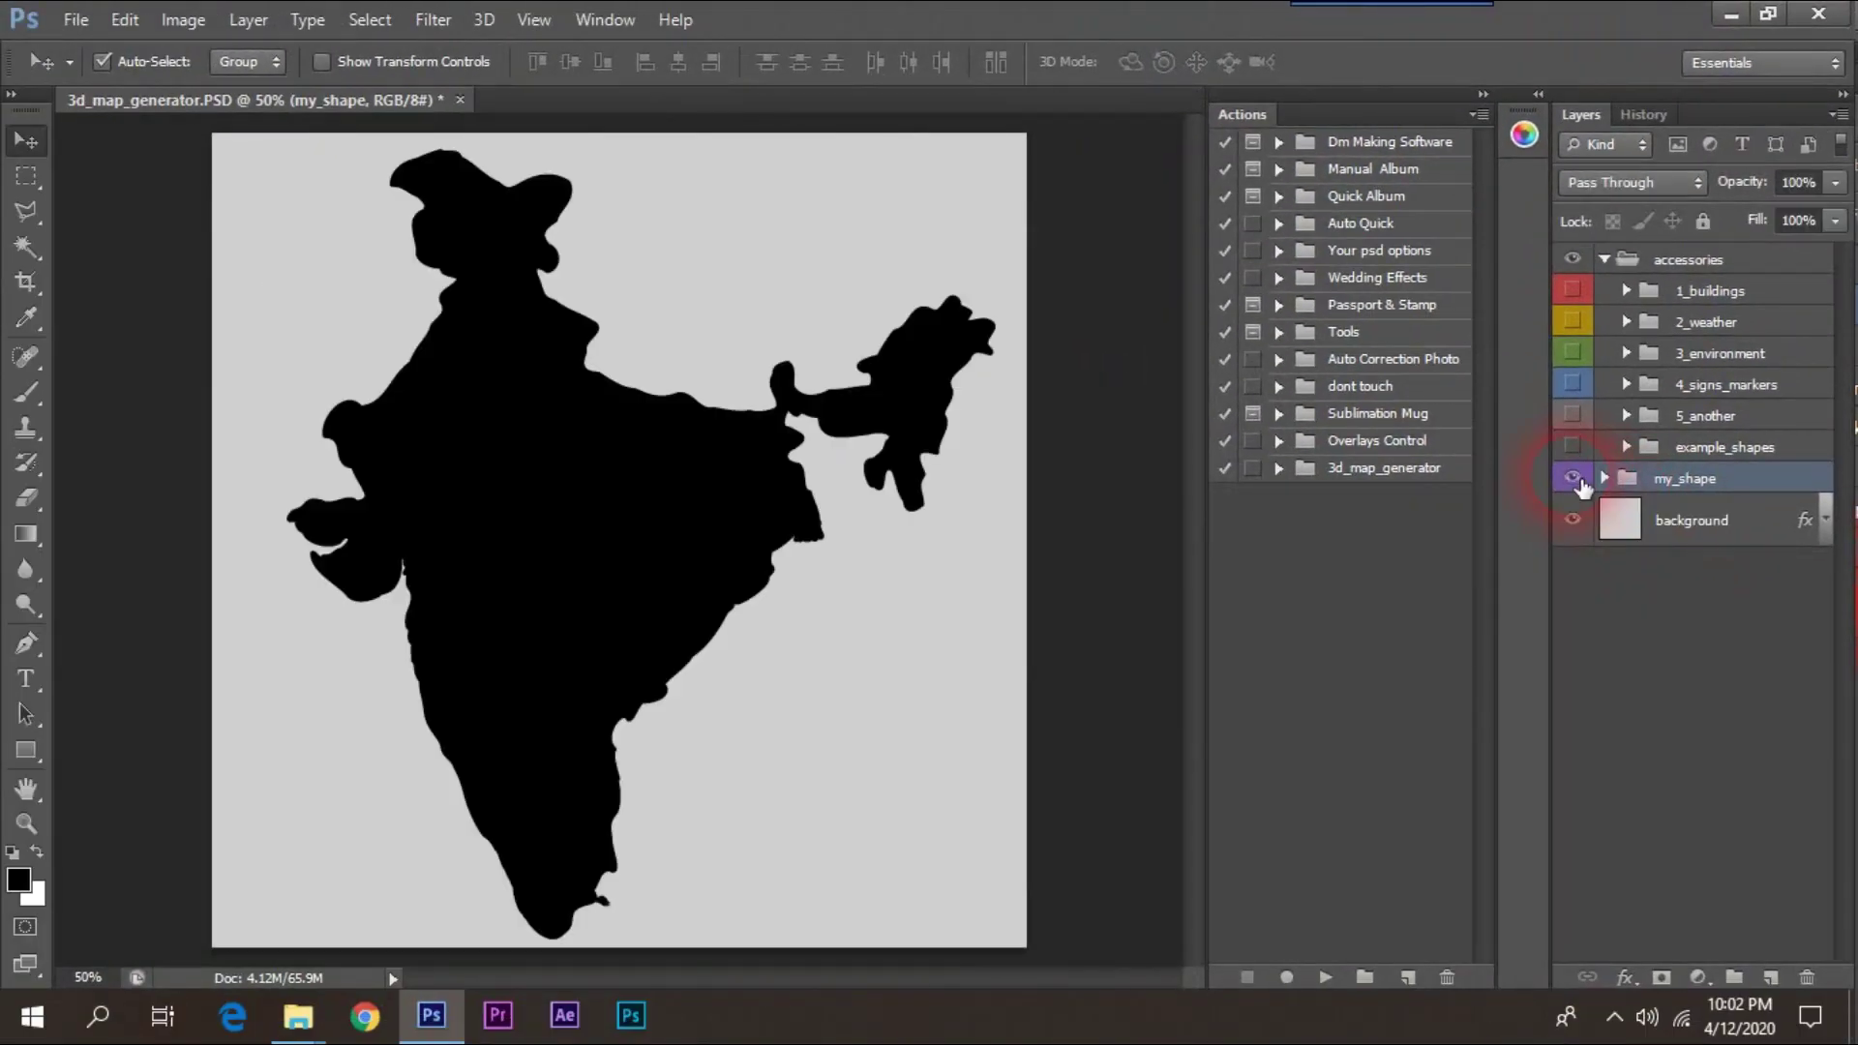
click(1574, 478)
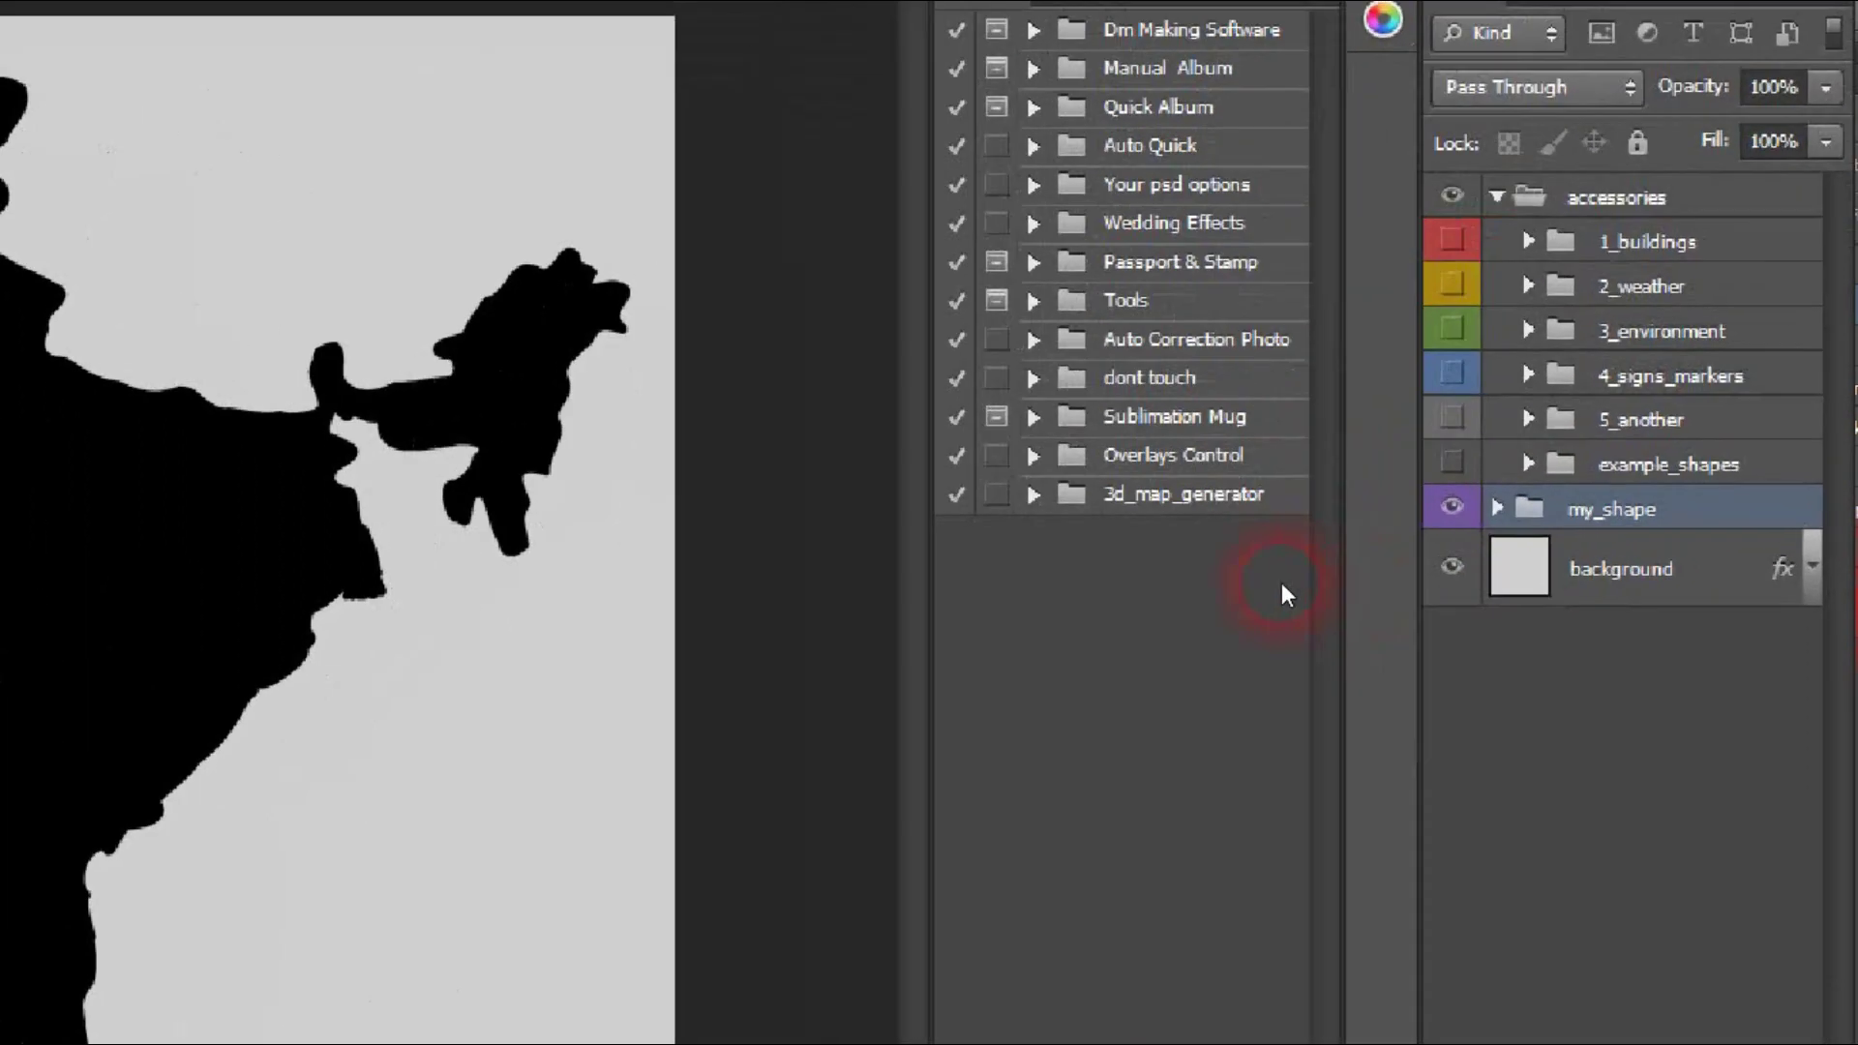
Run the 3d_map_generator set's terrain_right action on the india copy layer inside my_shape.
click(1355, 468)
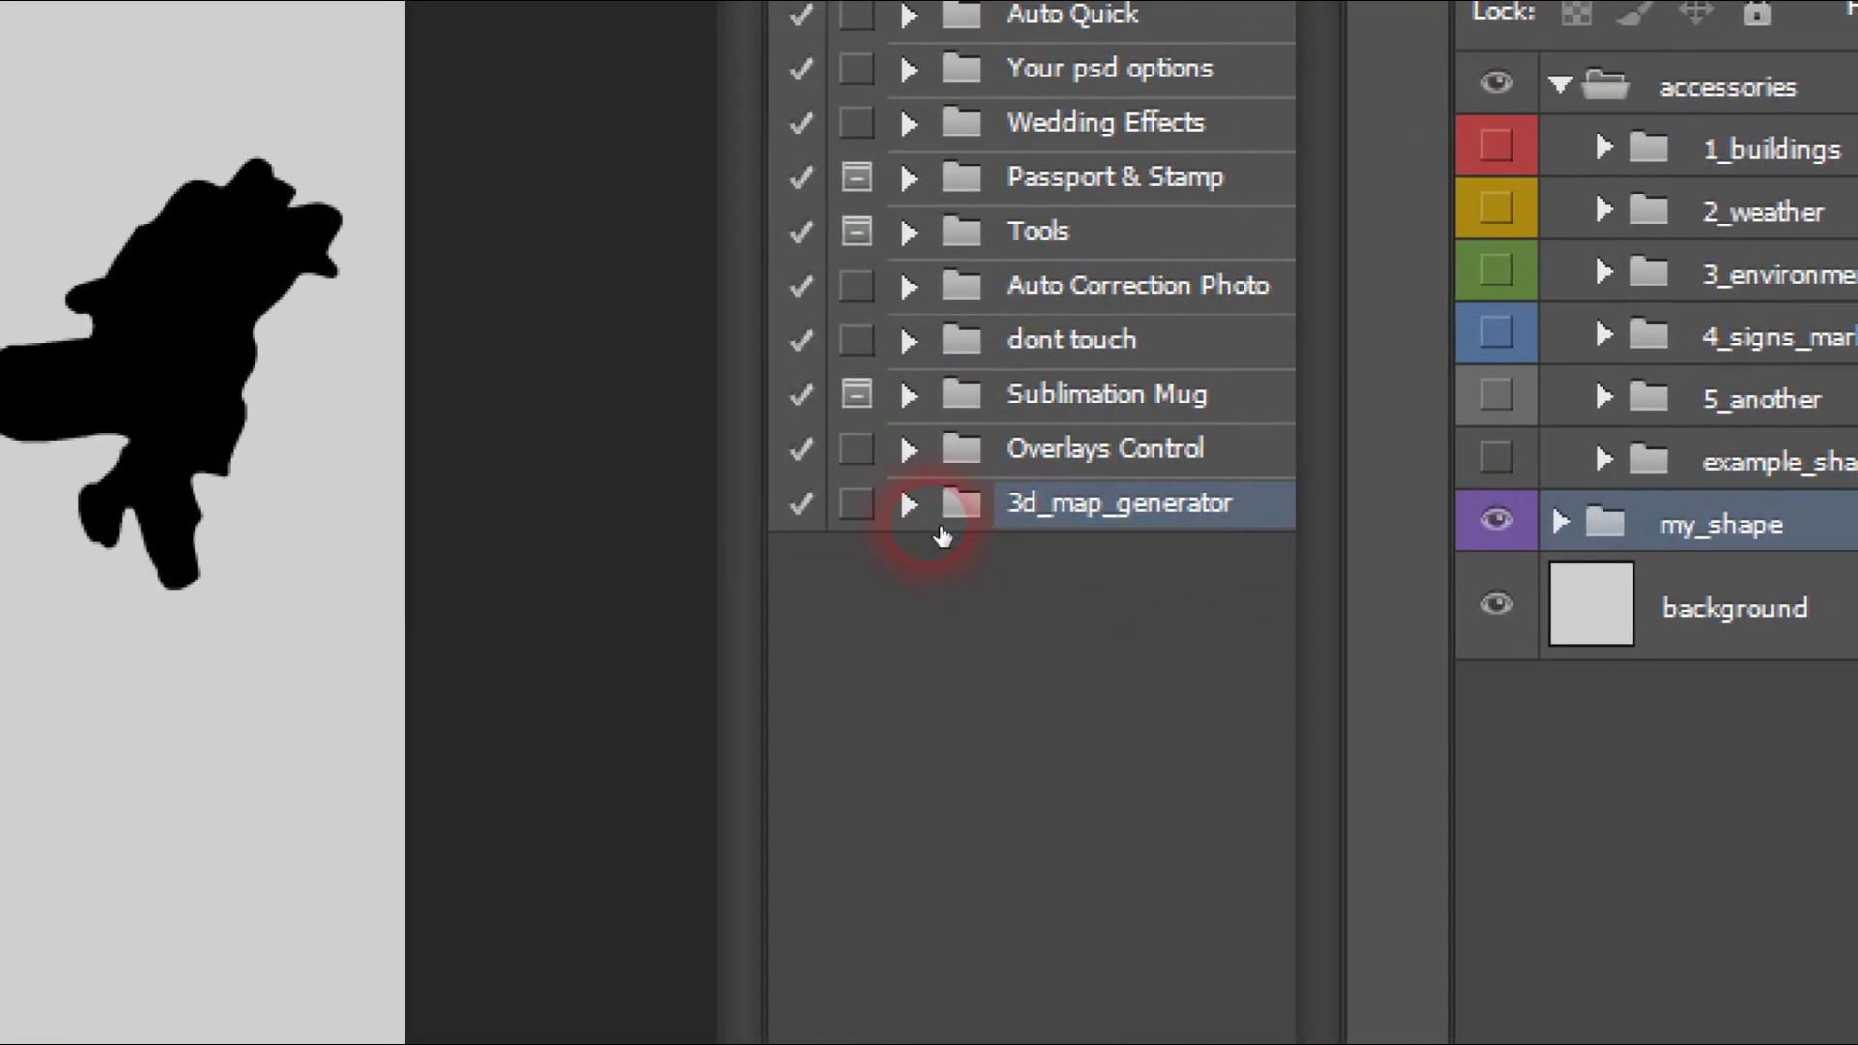
click(1278, 468)
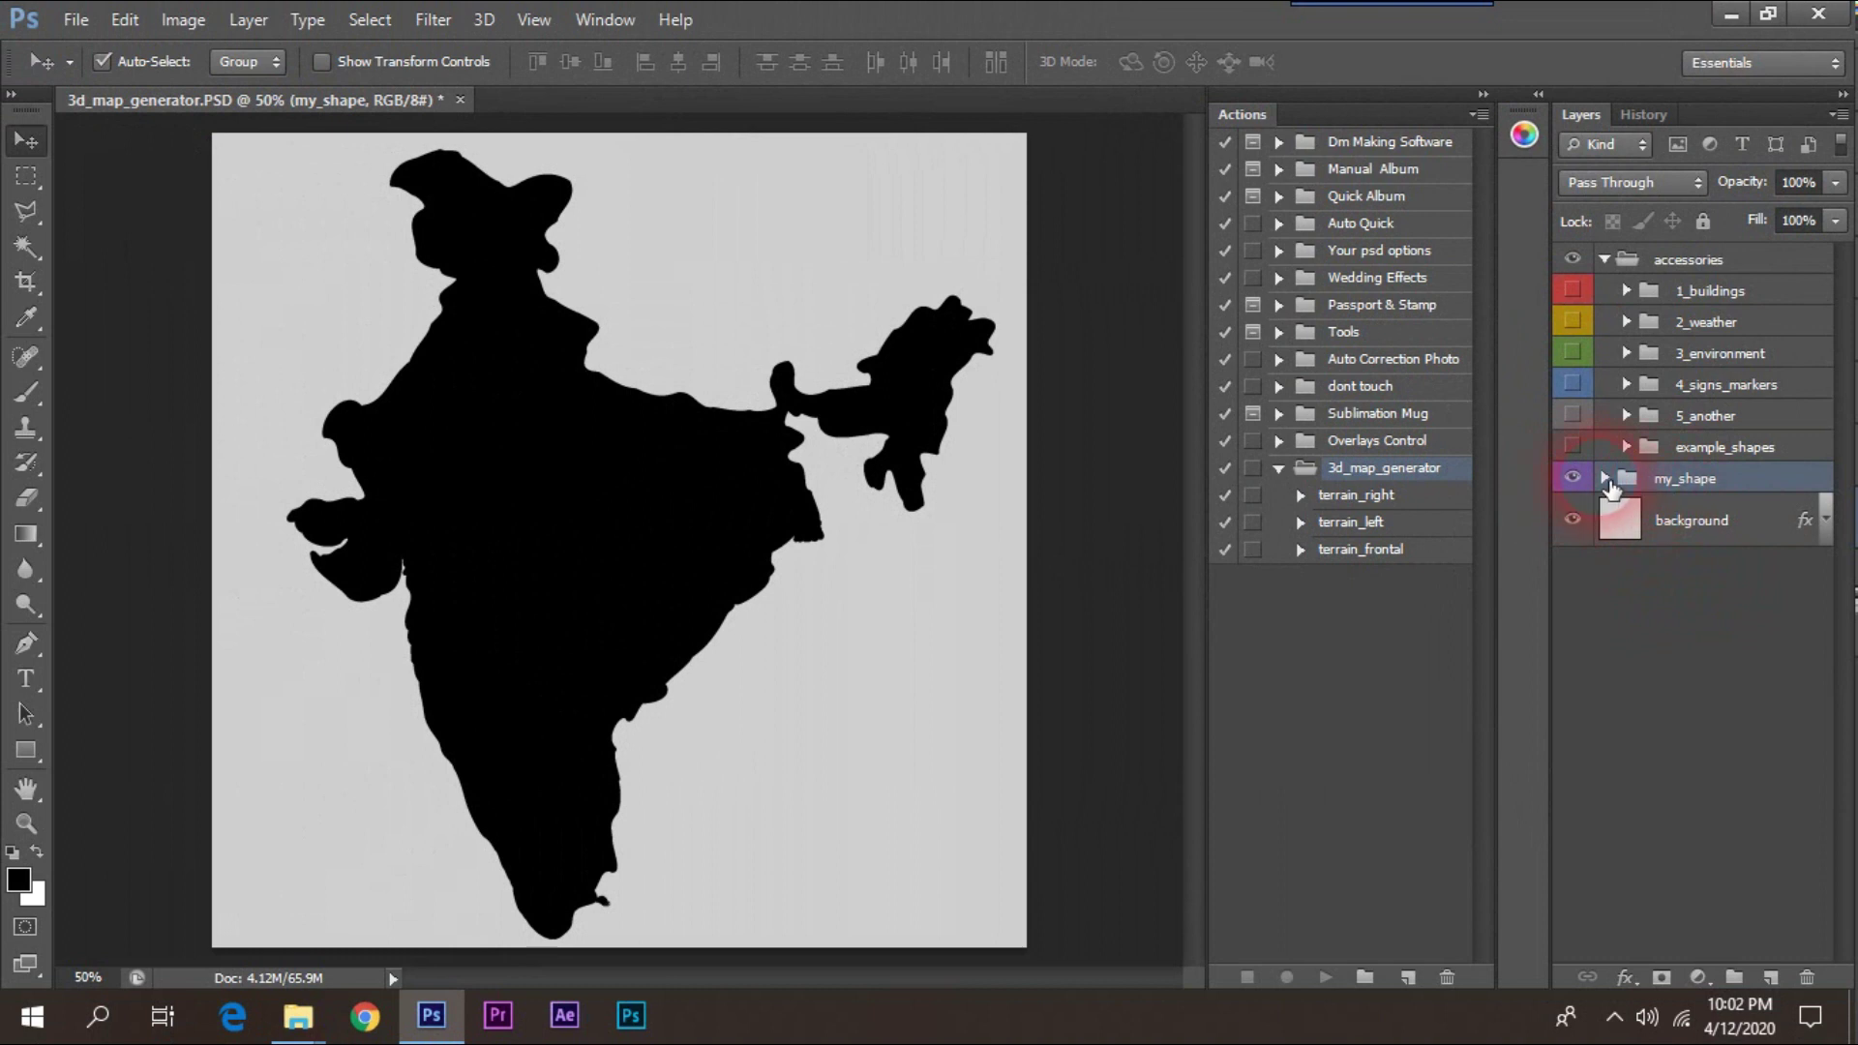
click(1616, 481)
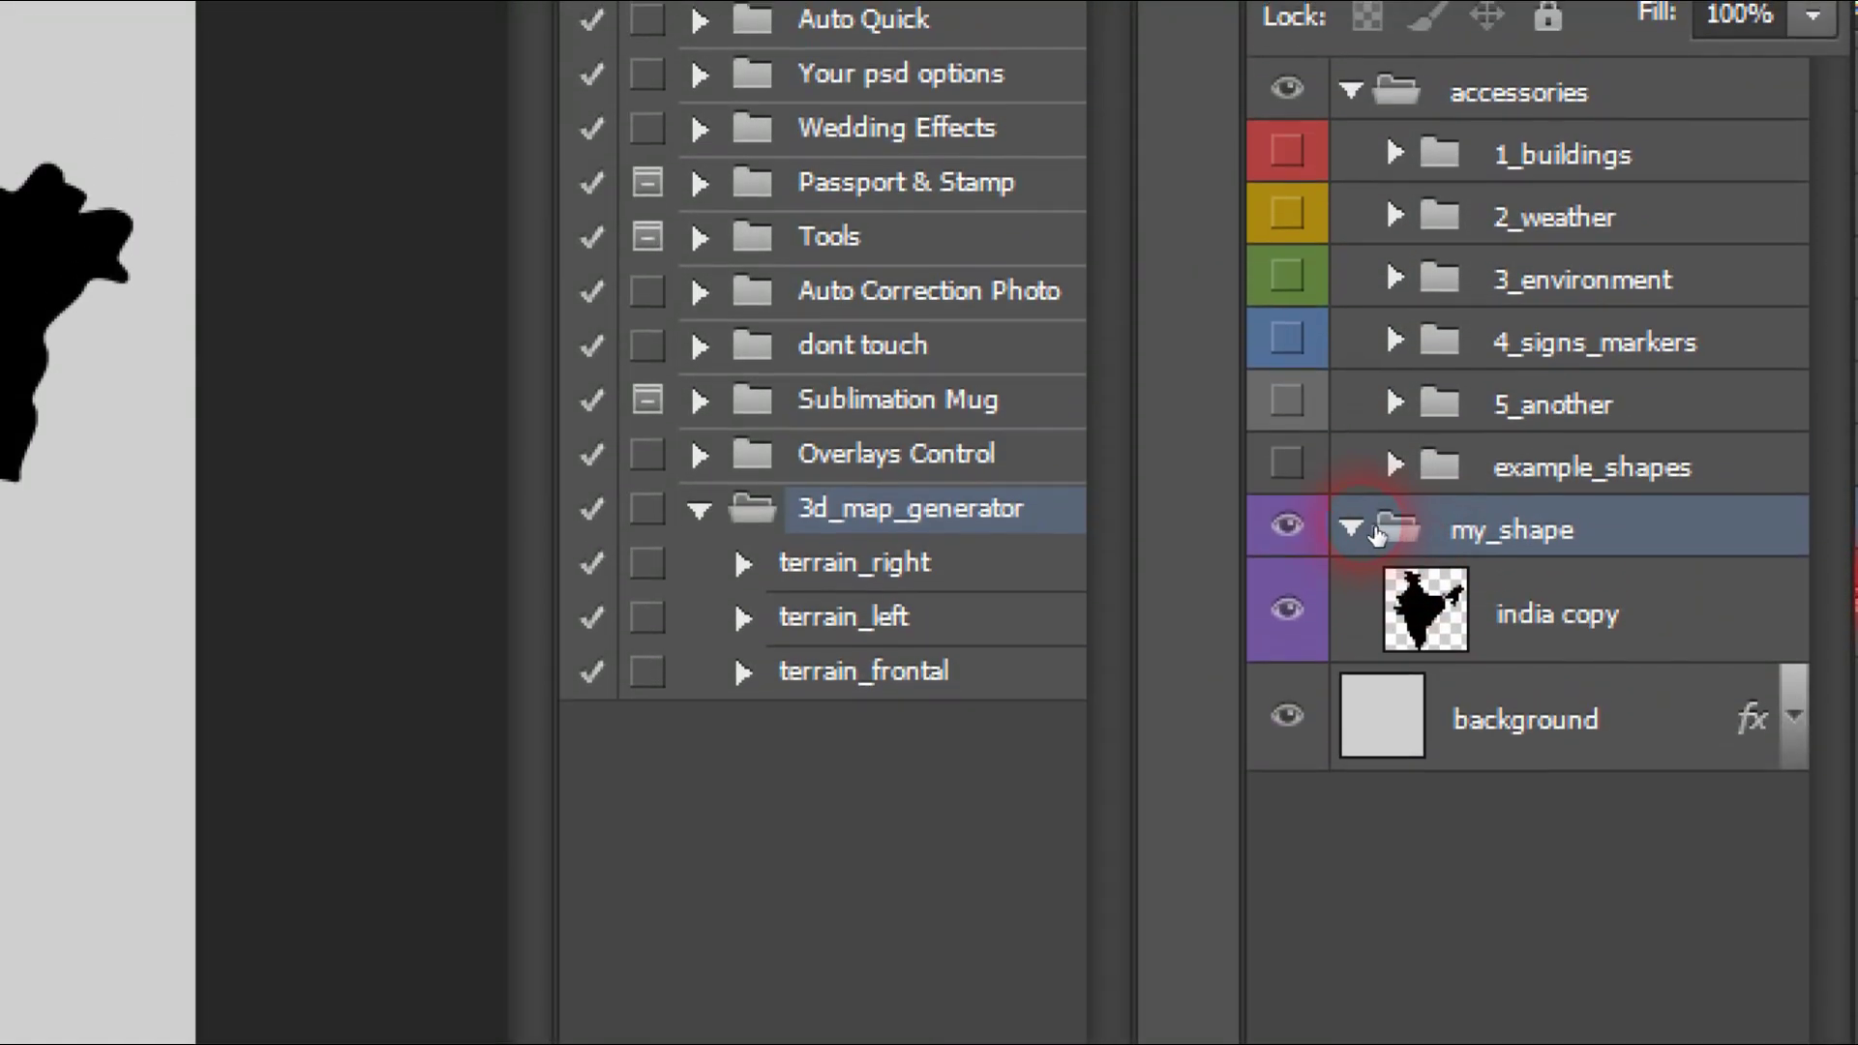
click(1353, 530)
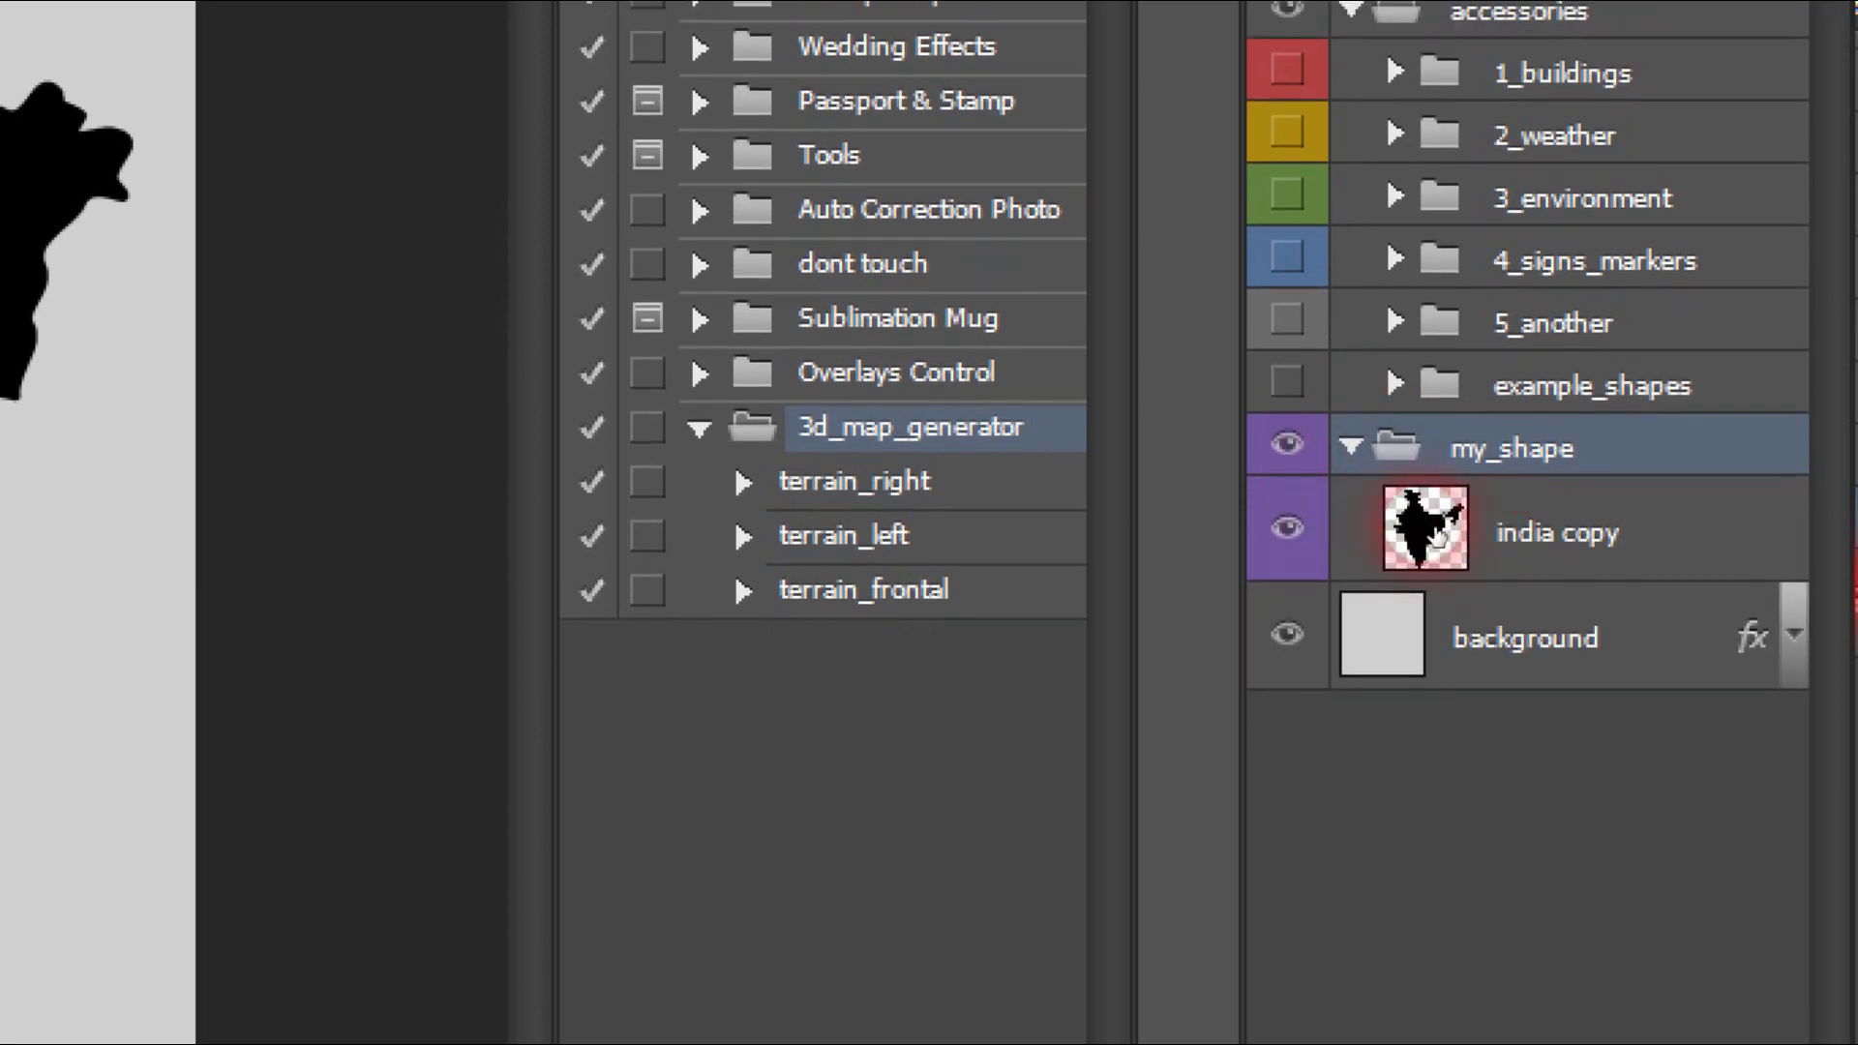
click(1353, 523)
click(900, 561)
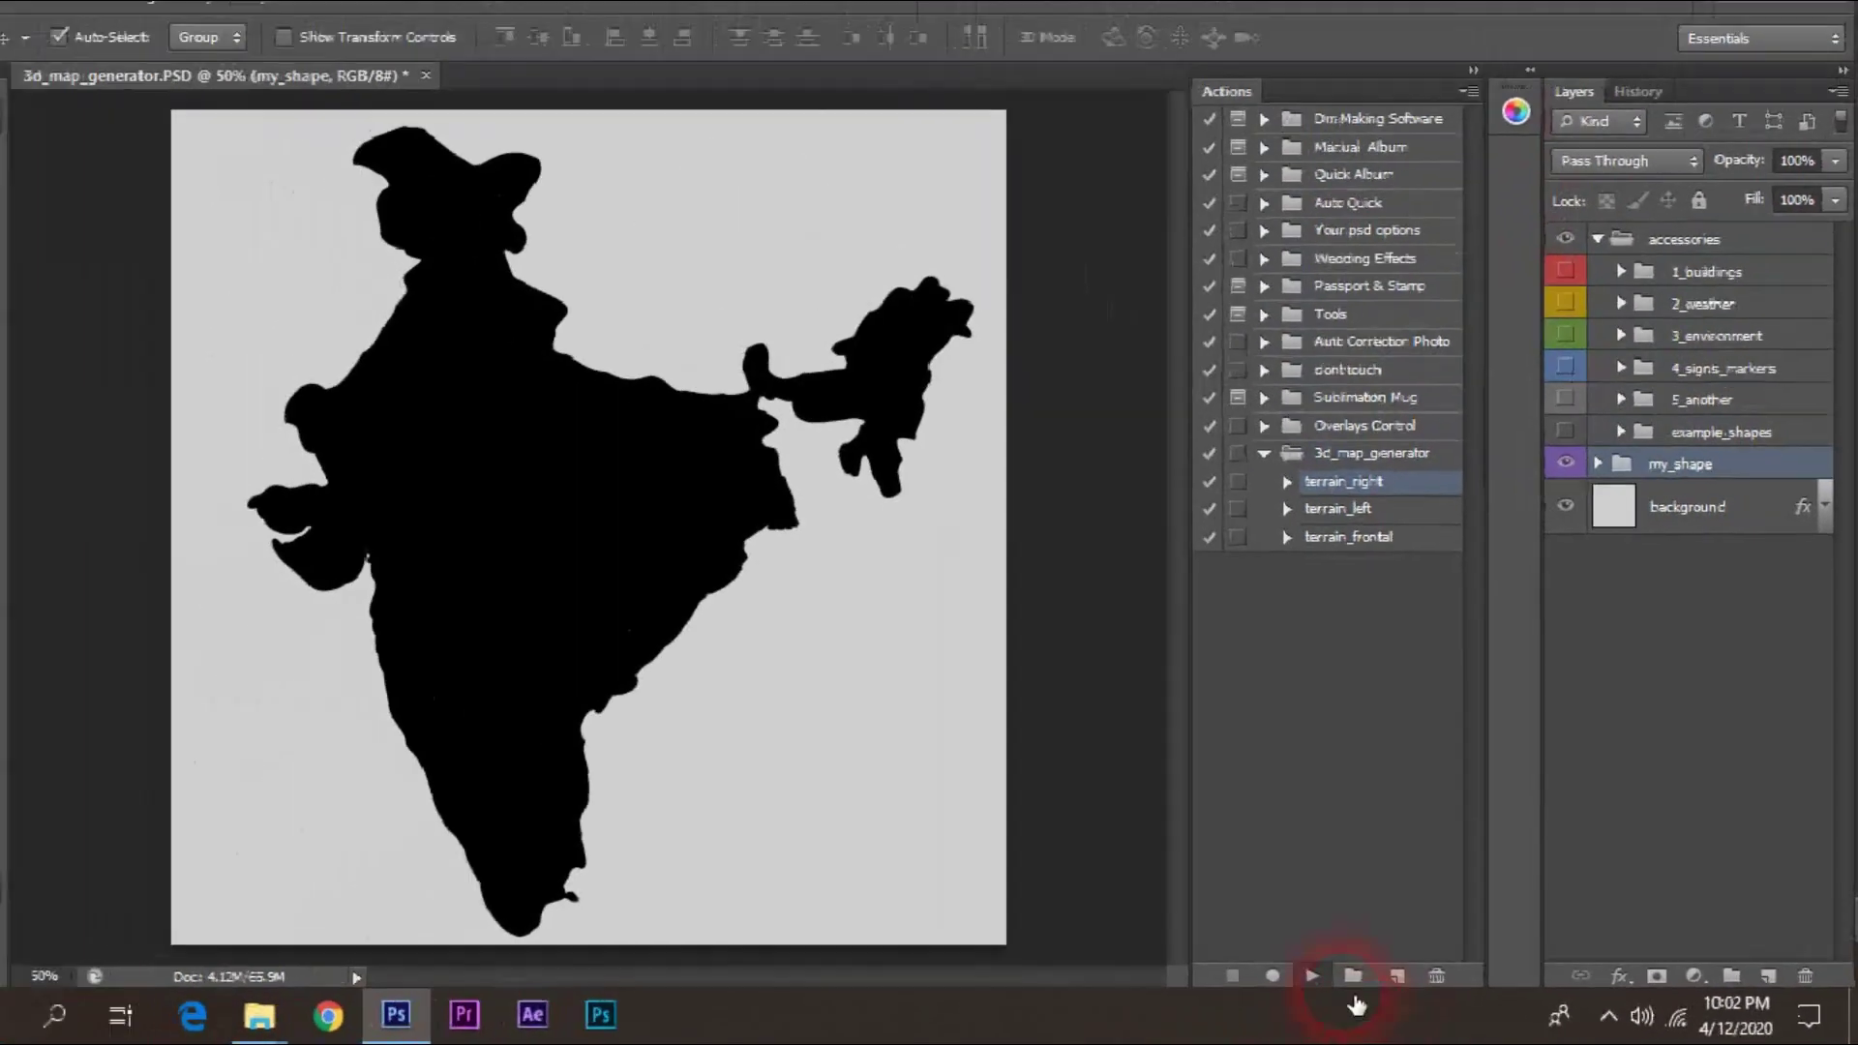
click(1312, 975)
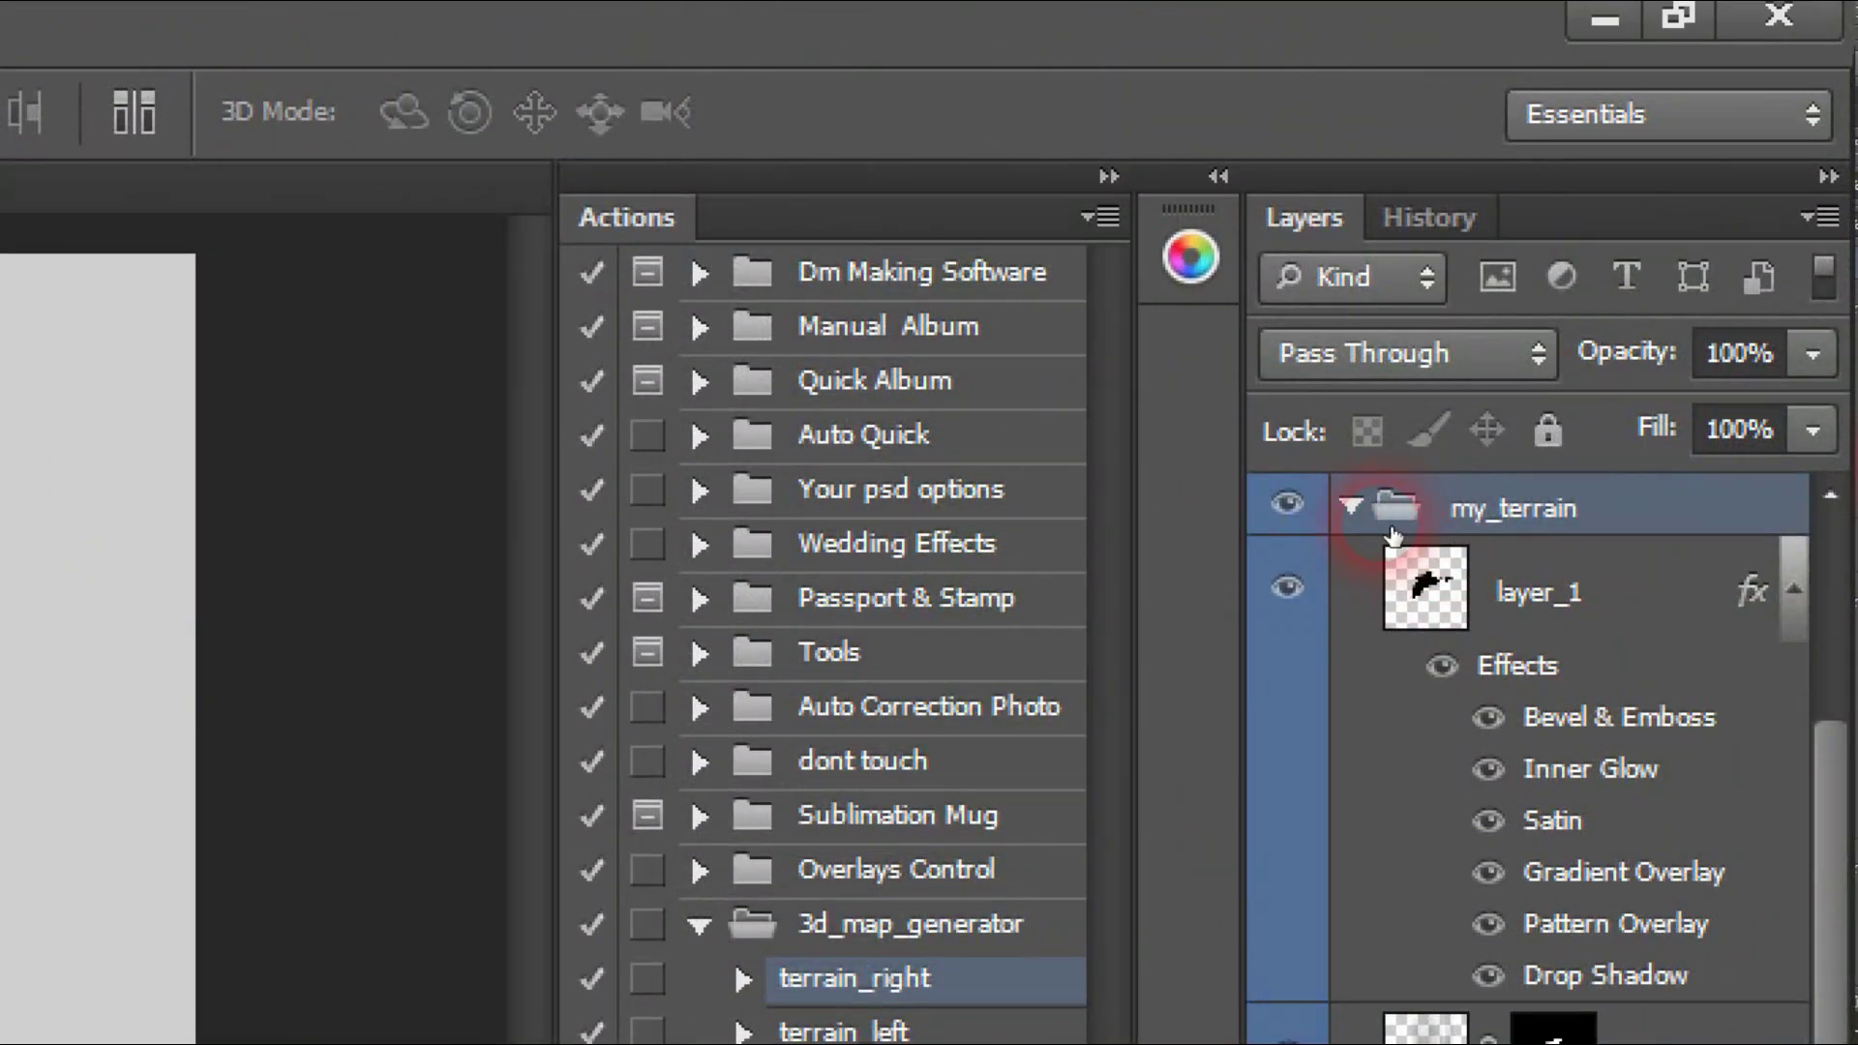
Toggle the 3D India terrain's visibility and inspect the effects inside the my_terrain group.
click(1653, 259)
click(1362, 524)
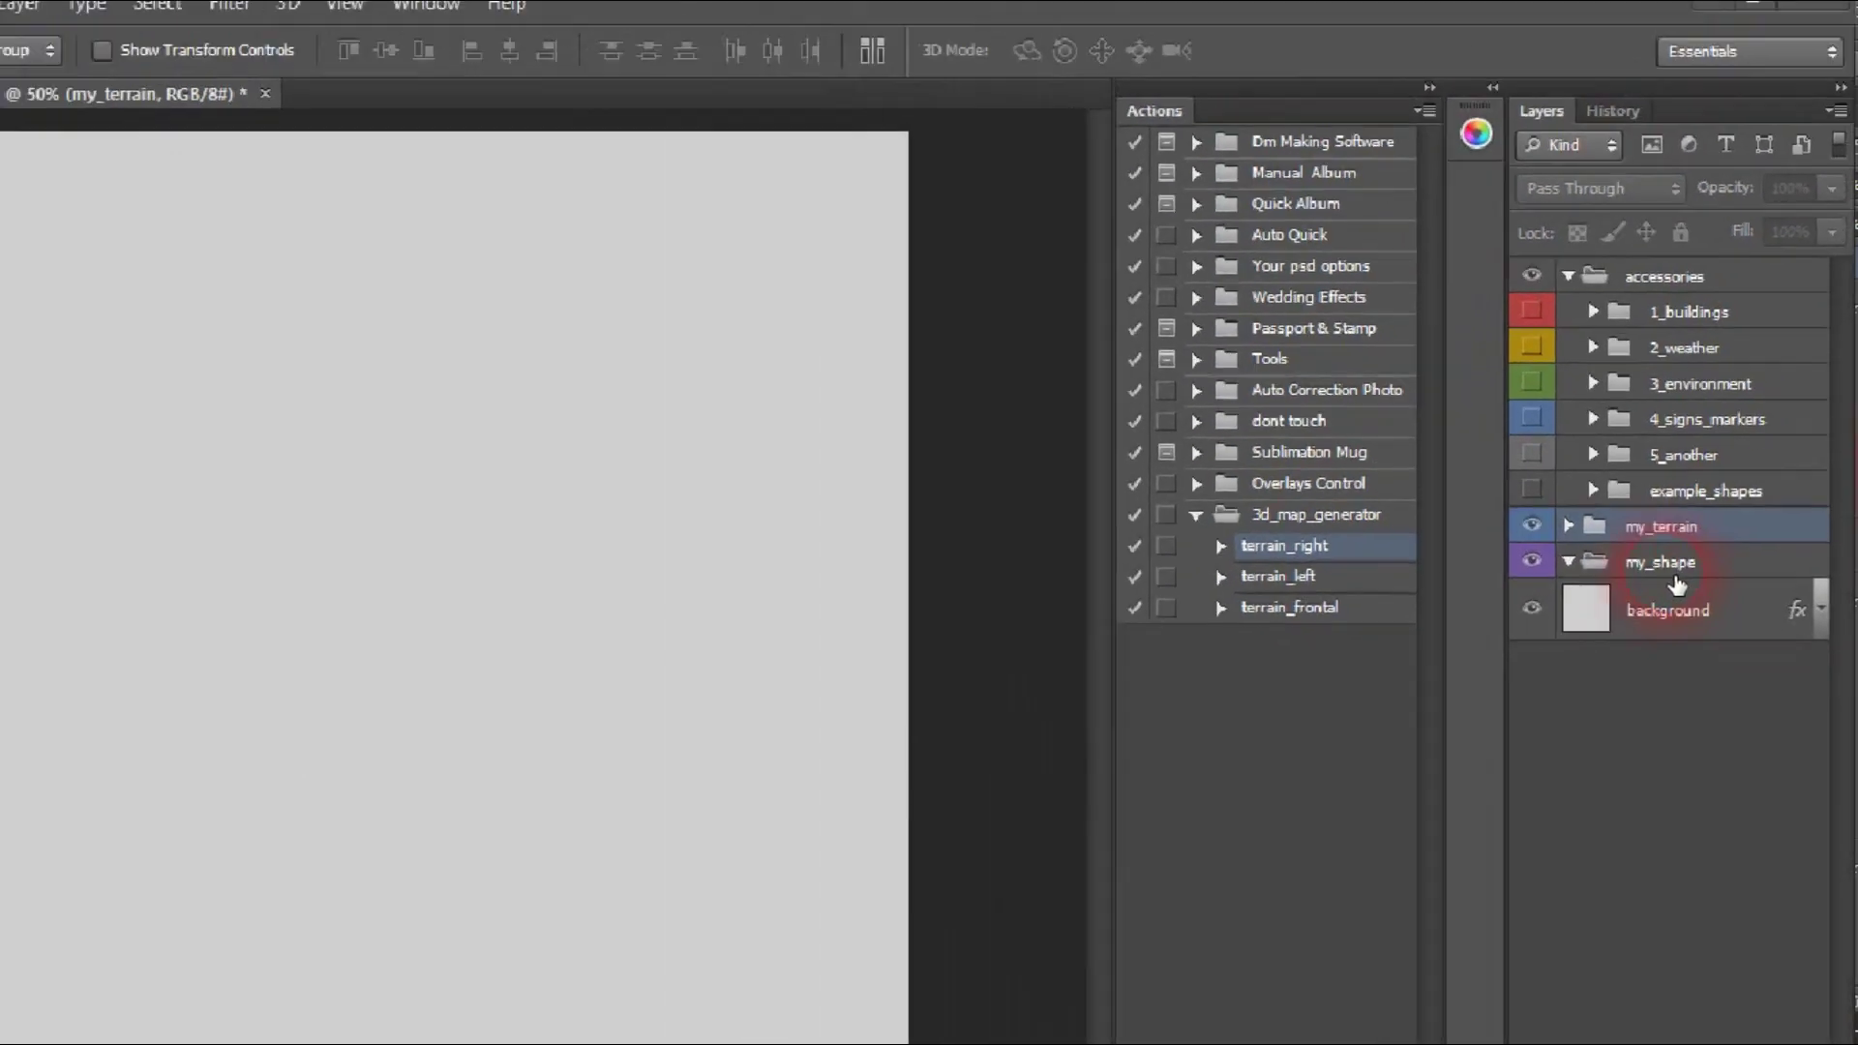
click(1574, 480)
click(1575, 480)
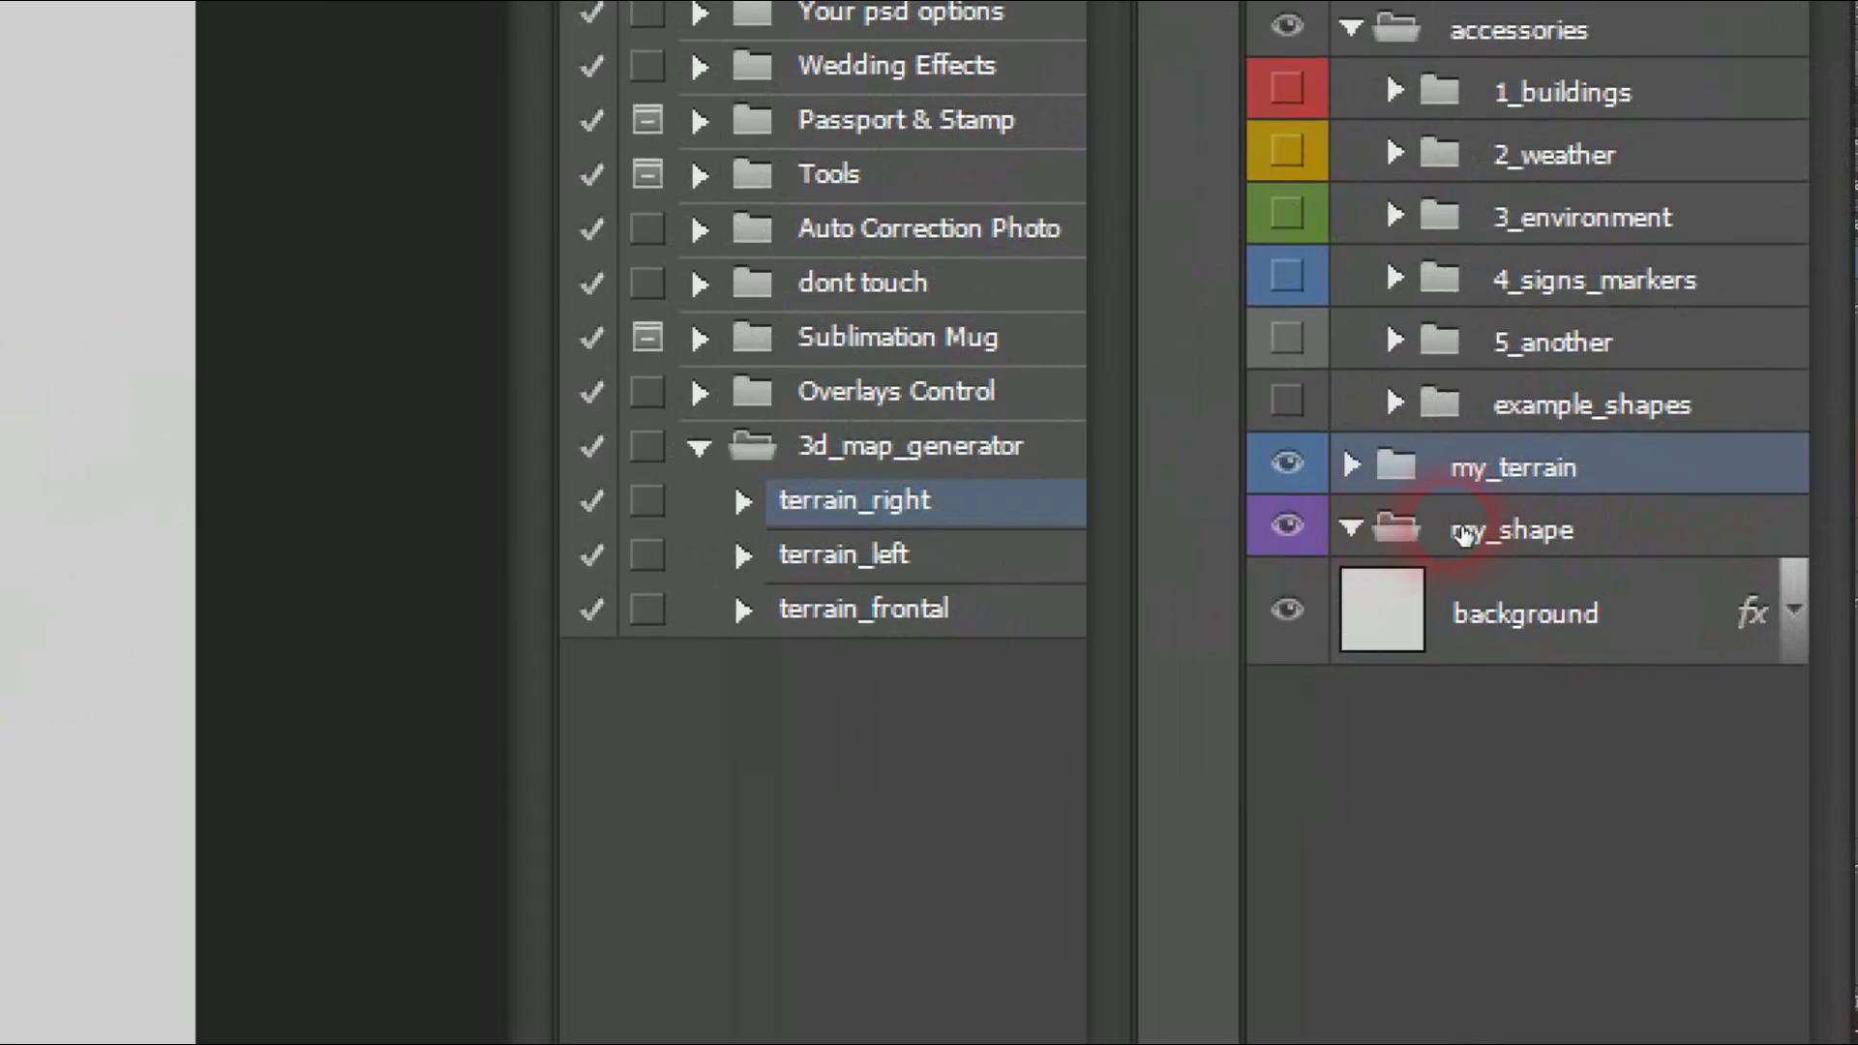
click(1612, 511)
click(1353, 534)
click(1398, 530)
click(1355, 526)
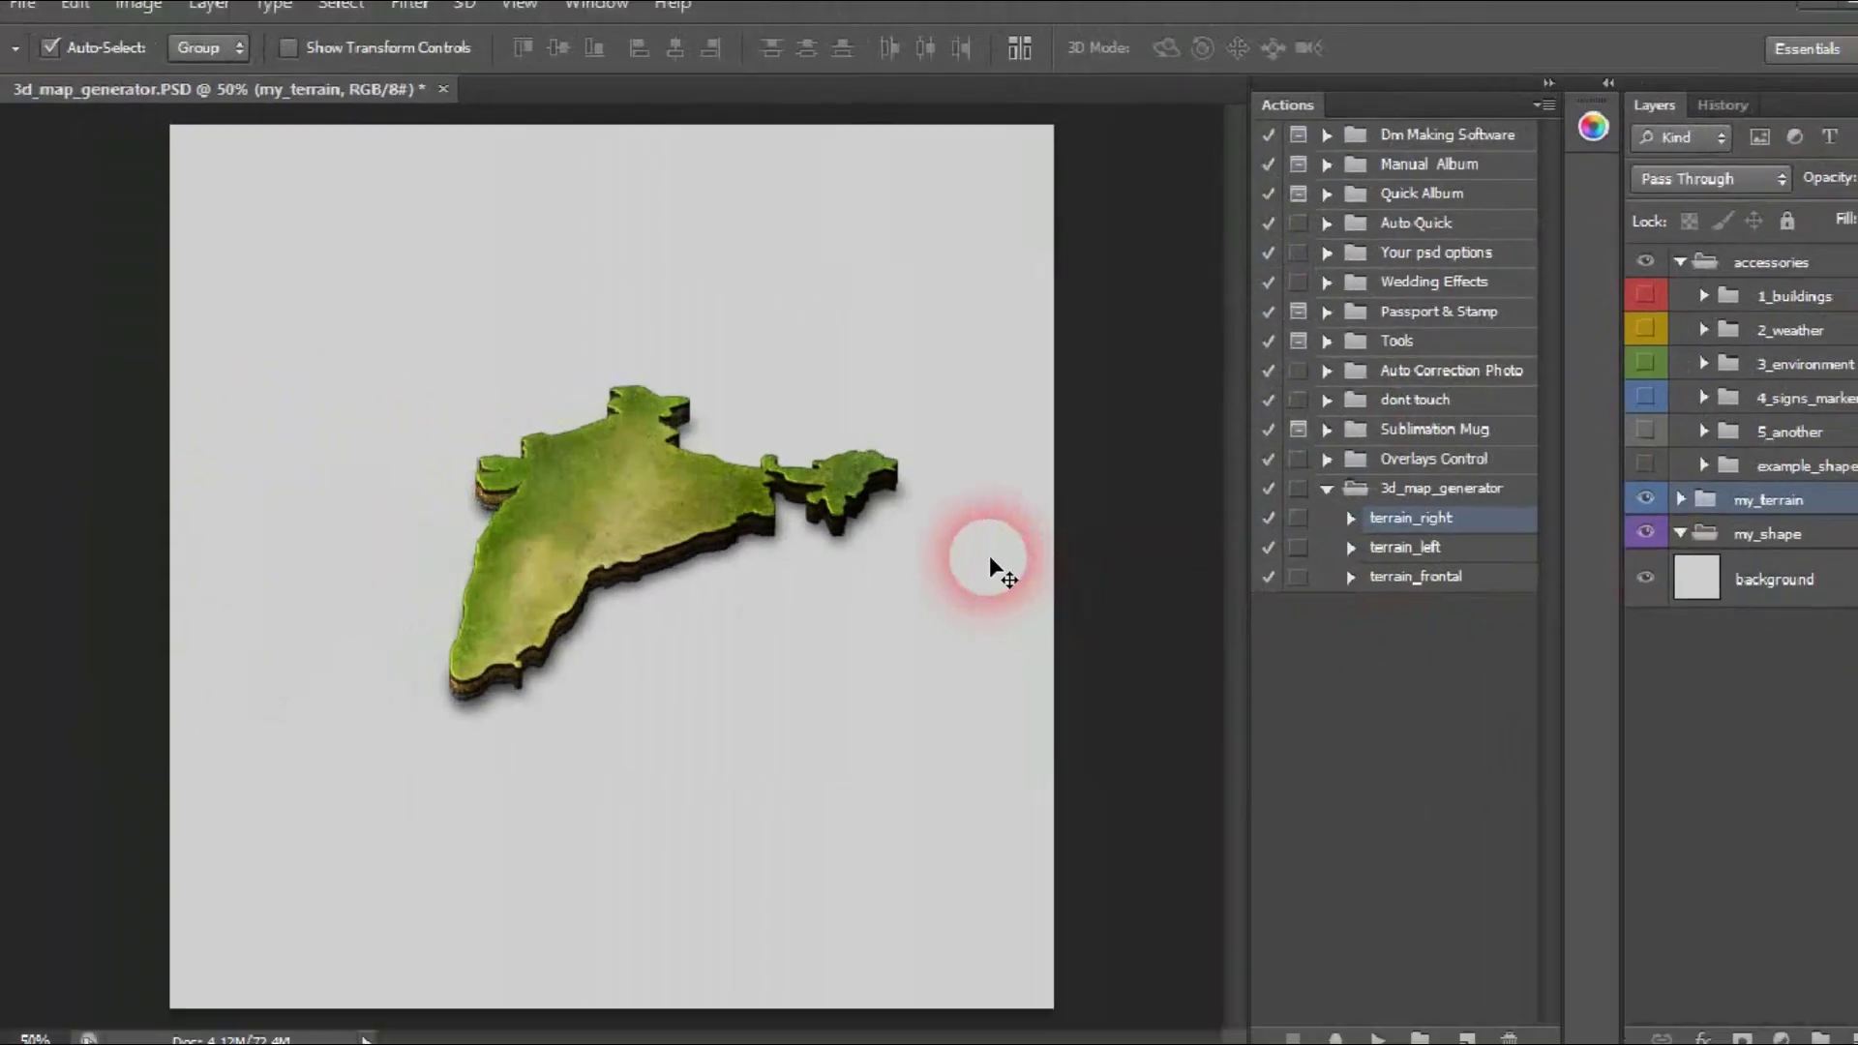
Scale the India terrain map up to about 141% with Free Transform.
key(ctrl+t)
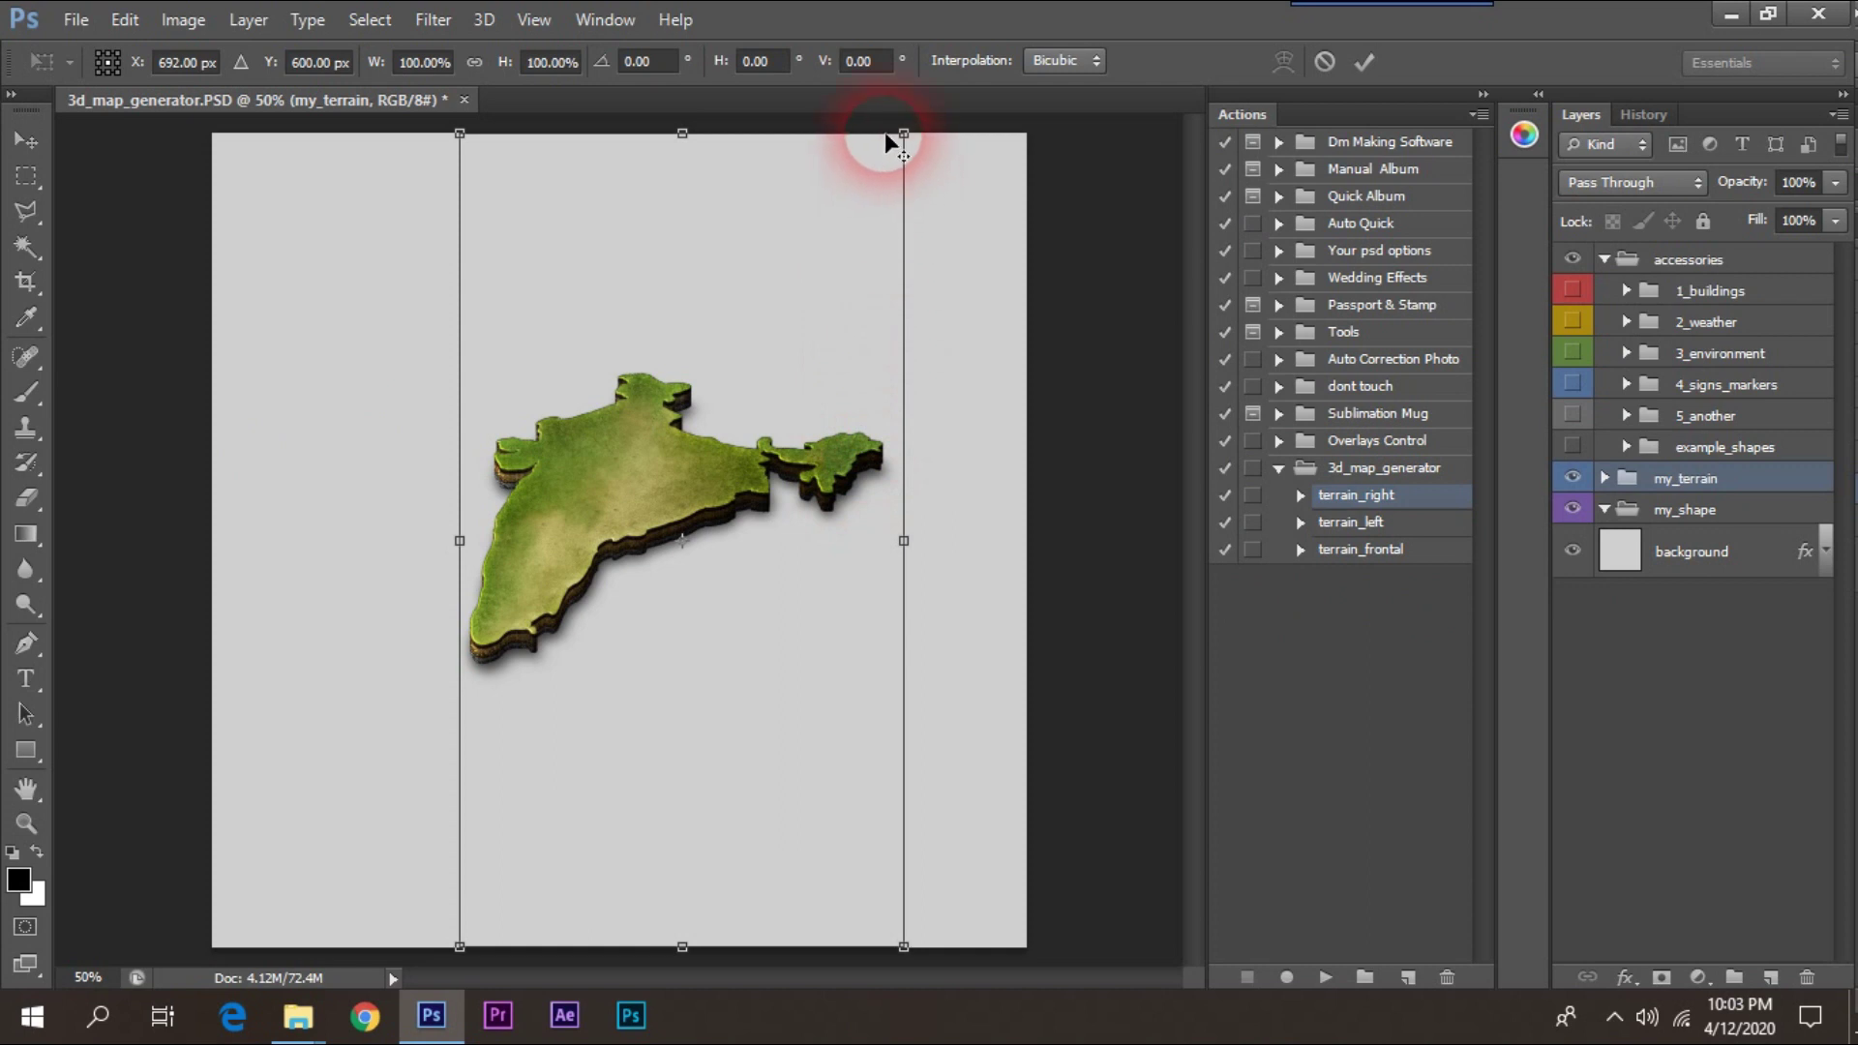
drag(904, 133, 1097, 12)
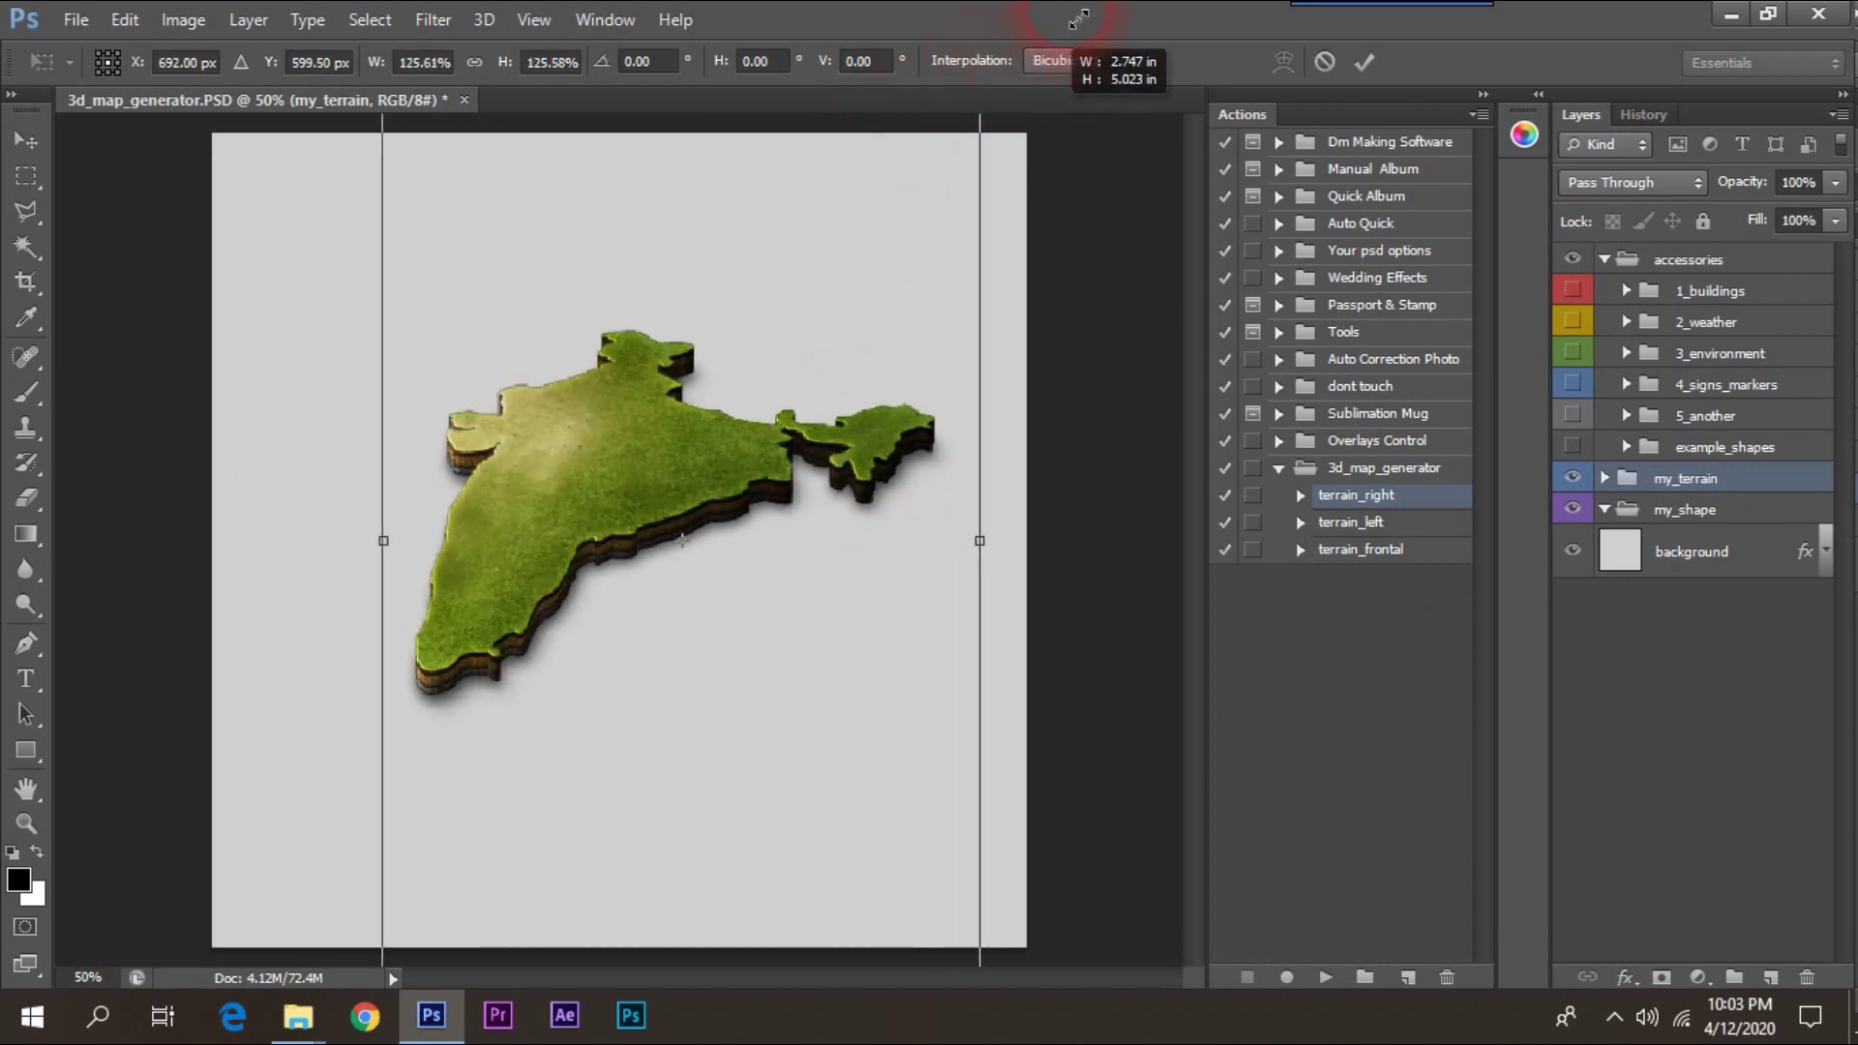
drag(1098, 11, 871, 426)
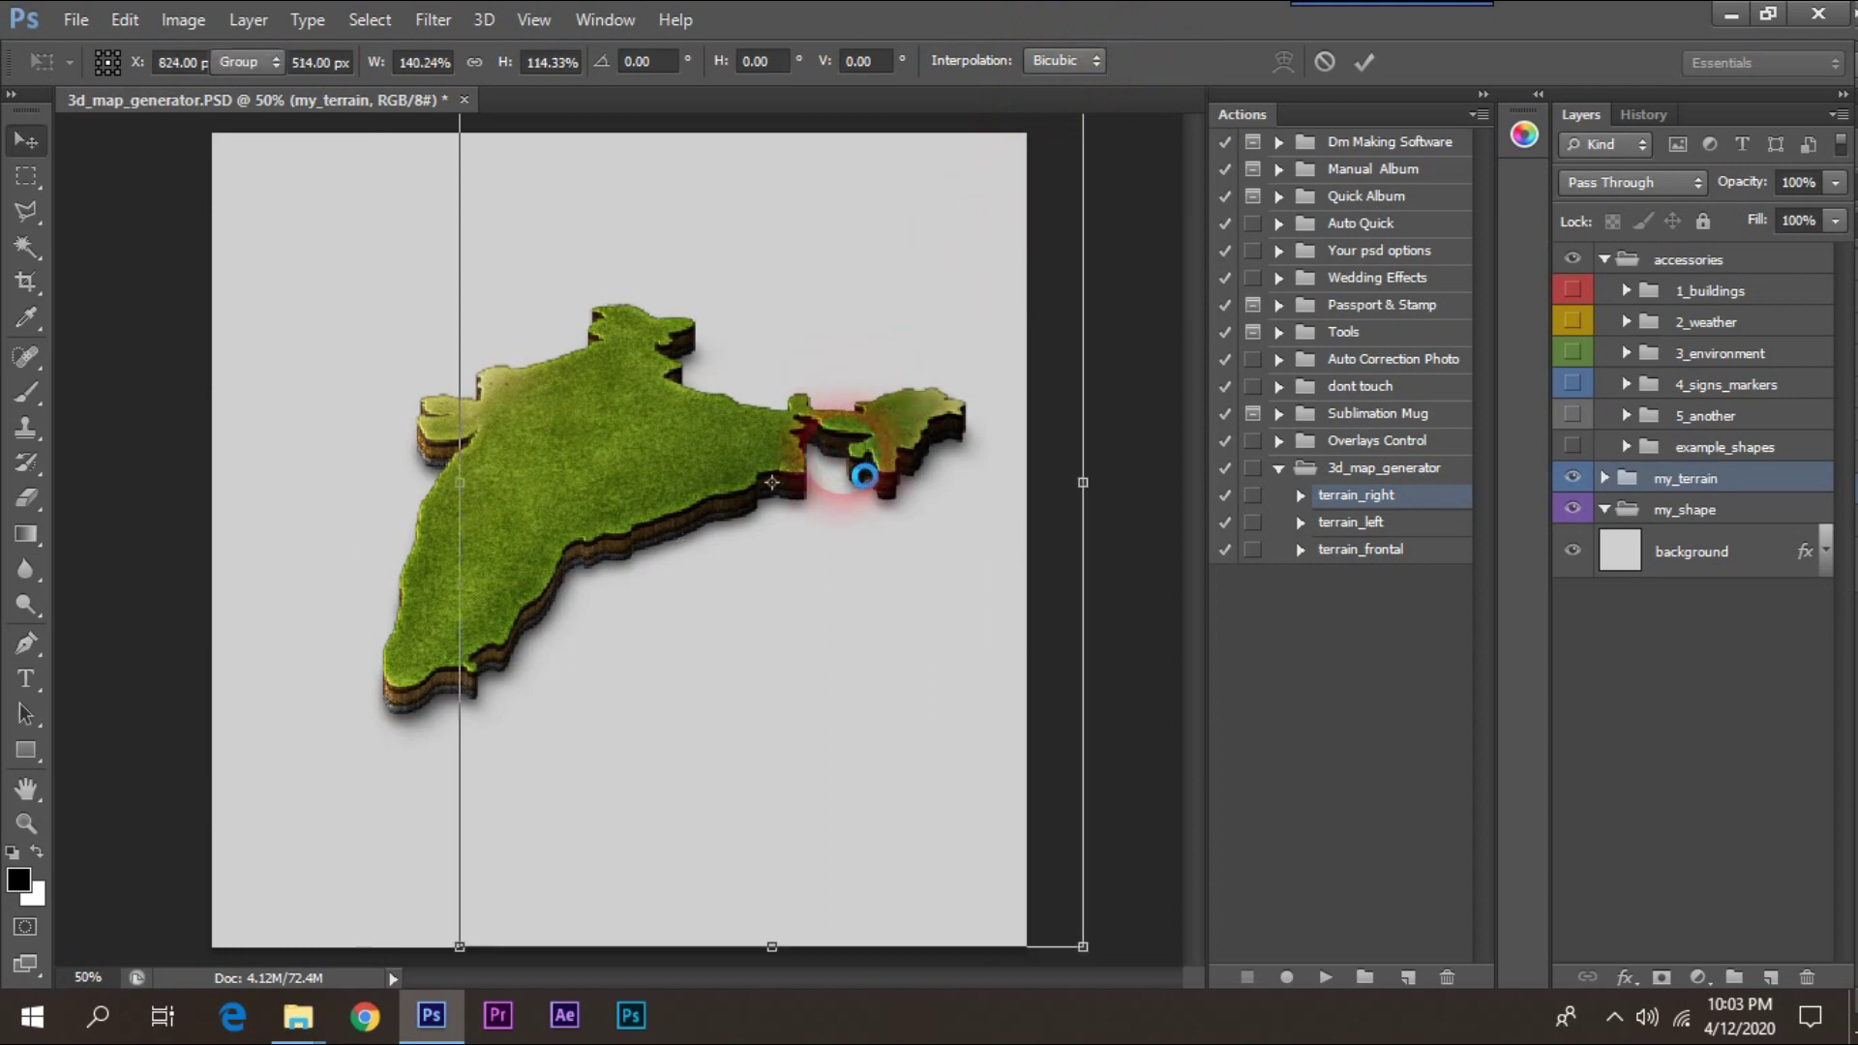
double_click(865, 475)
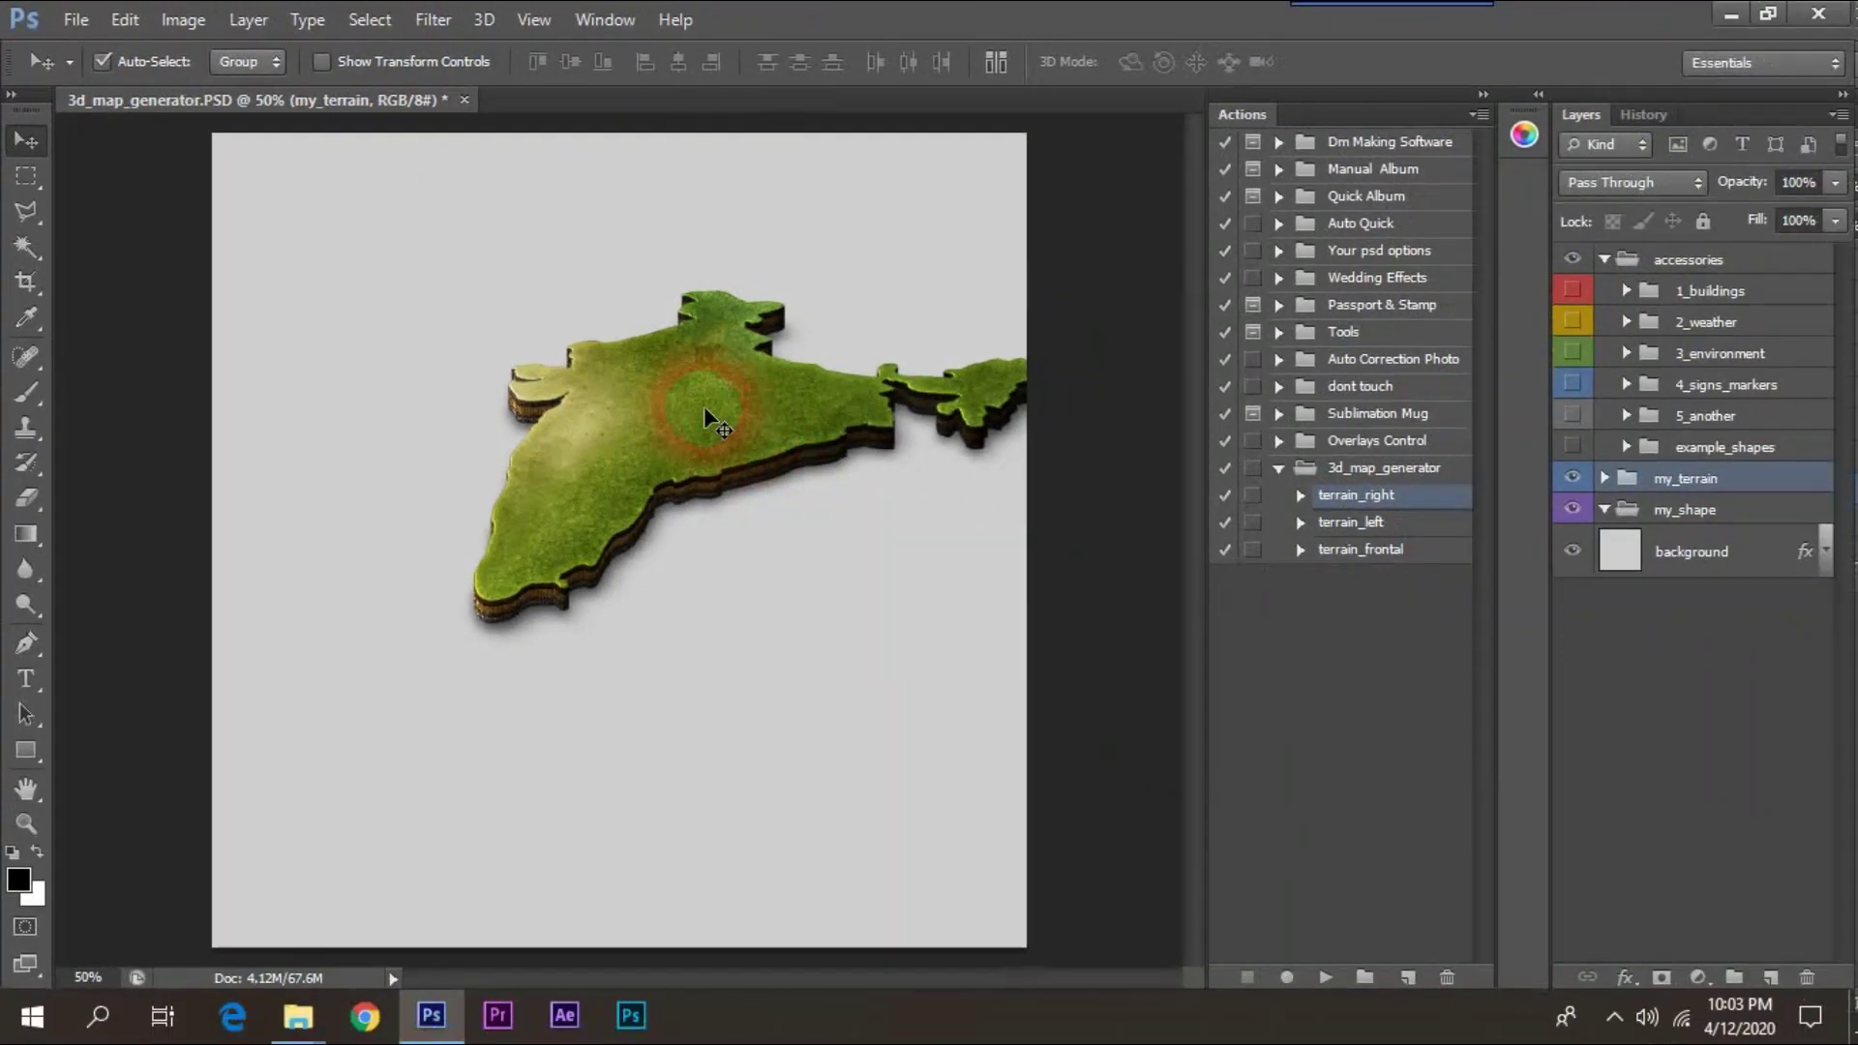
Reselect the my_terrain group and move the map about 85 px left.
right_click(706, 406)
click(738, 428)
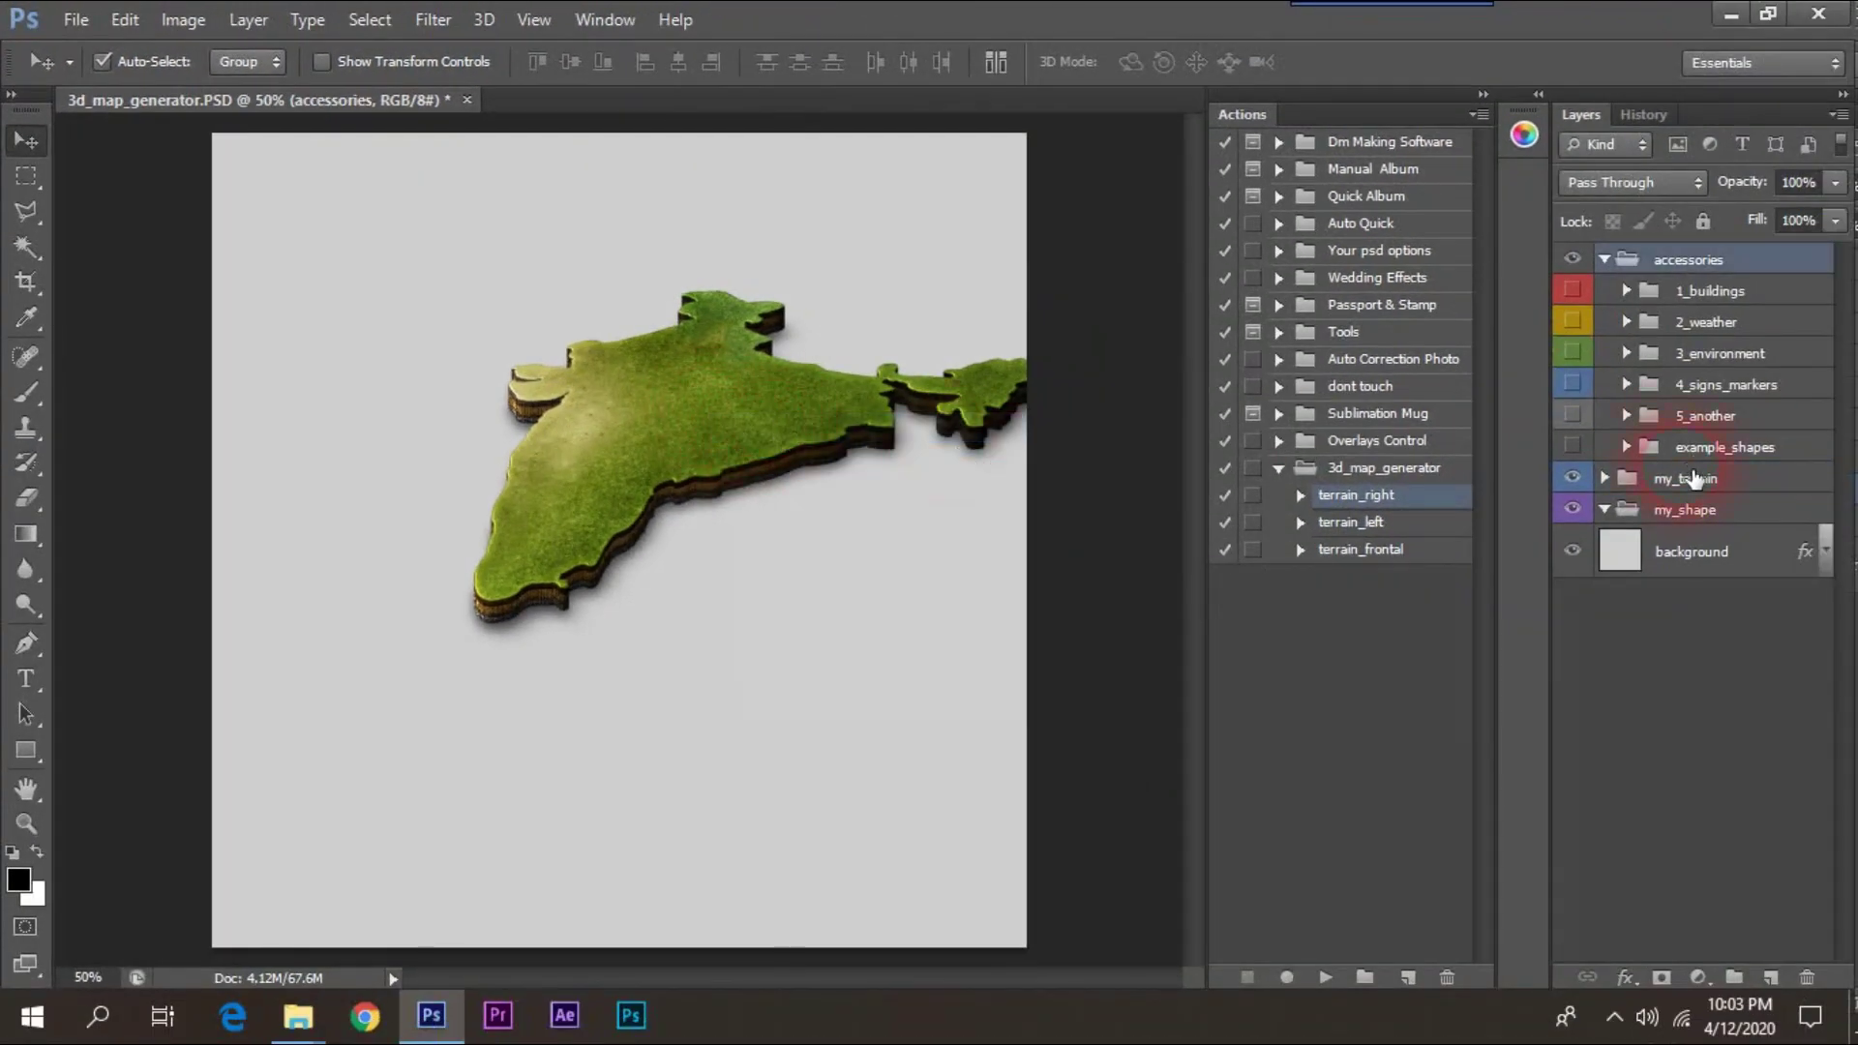
click(1693, 478)
click(1347, 497)
key(ctrl+t)
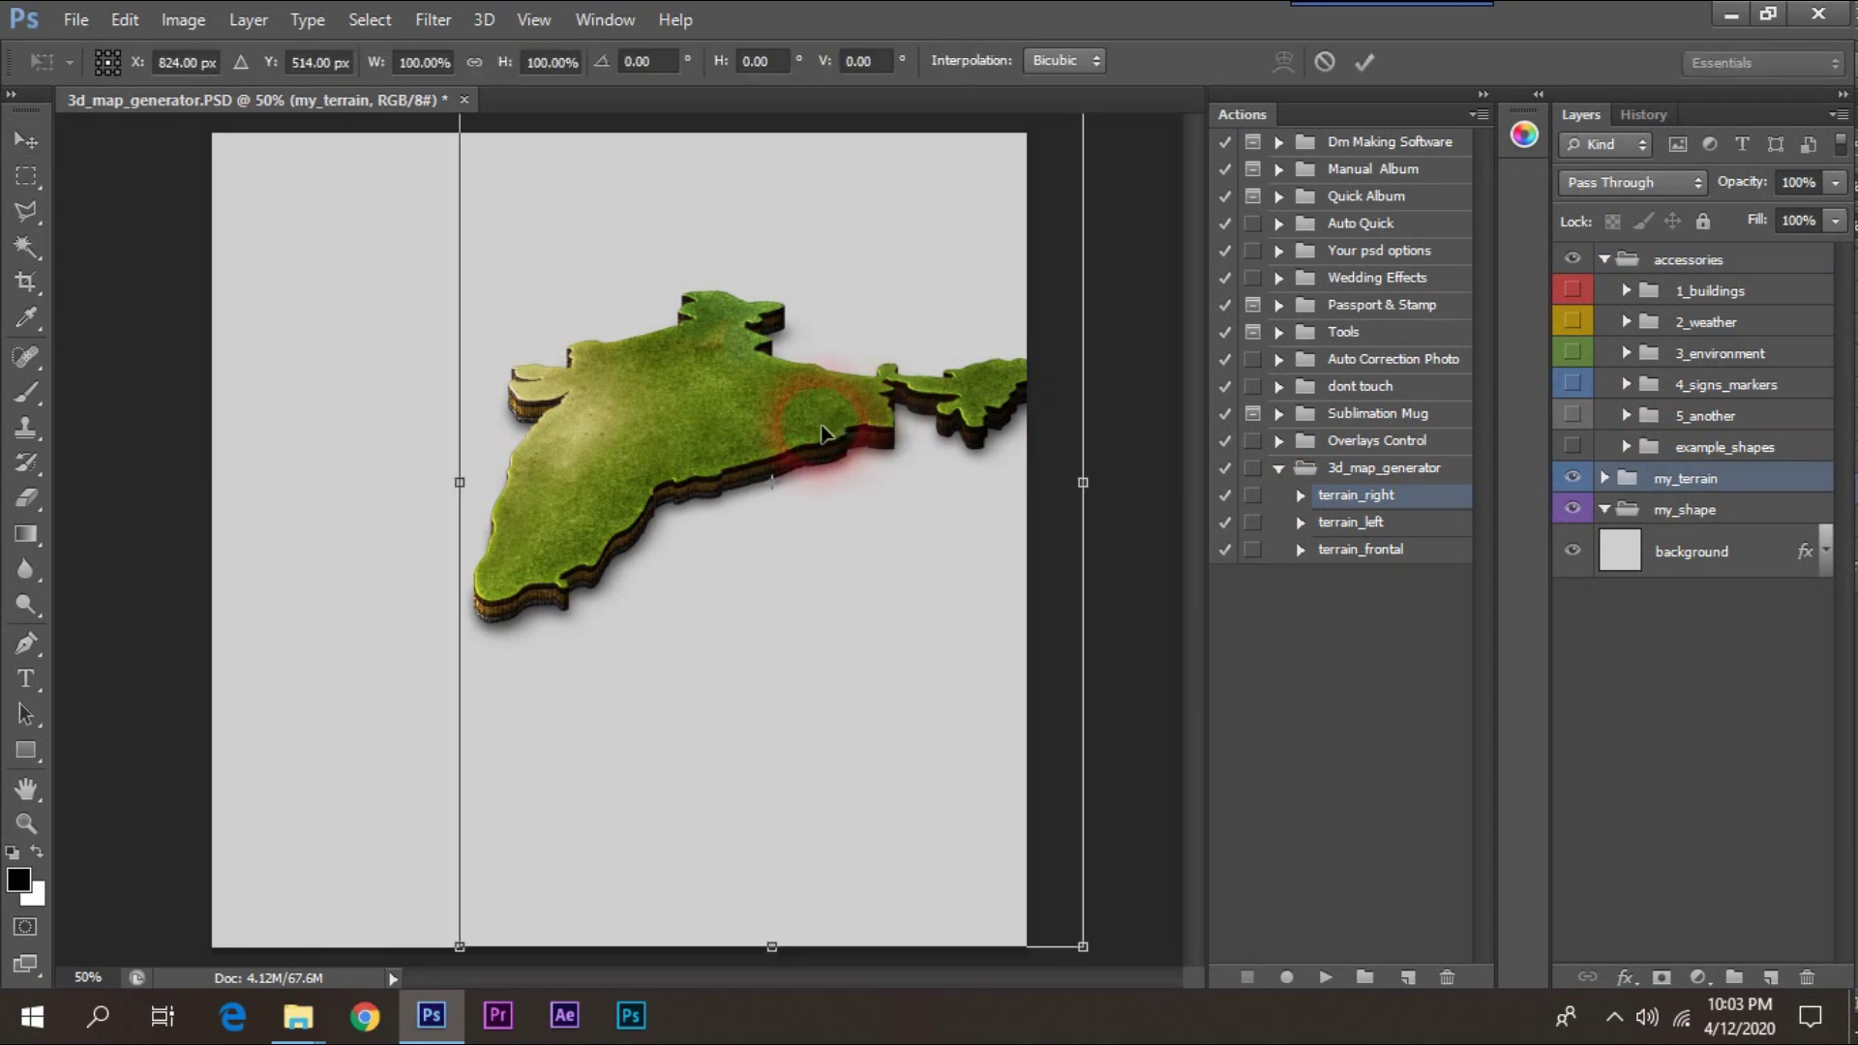
drag(820, 444, 737, 445)
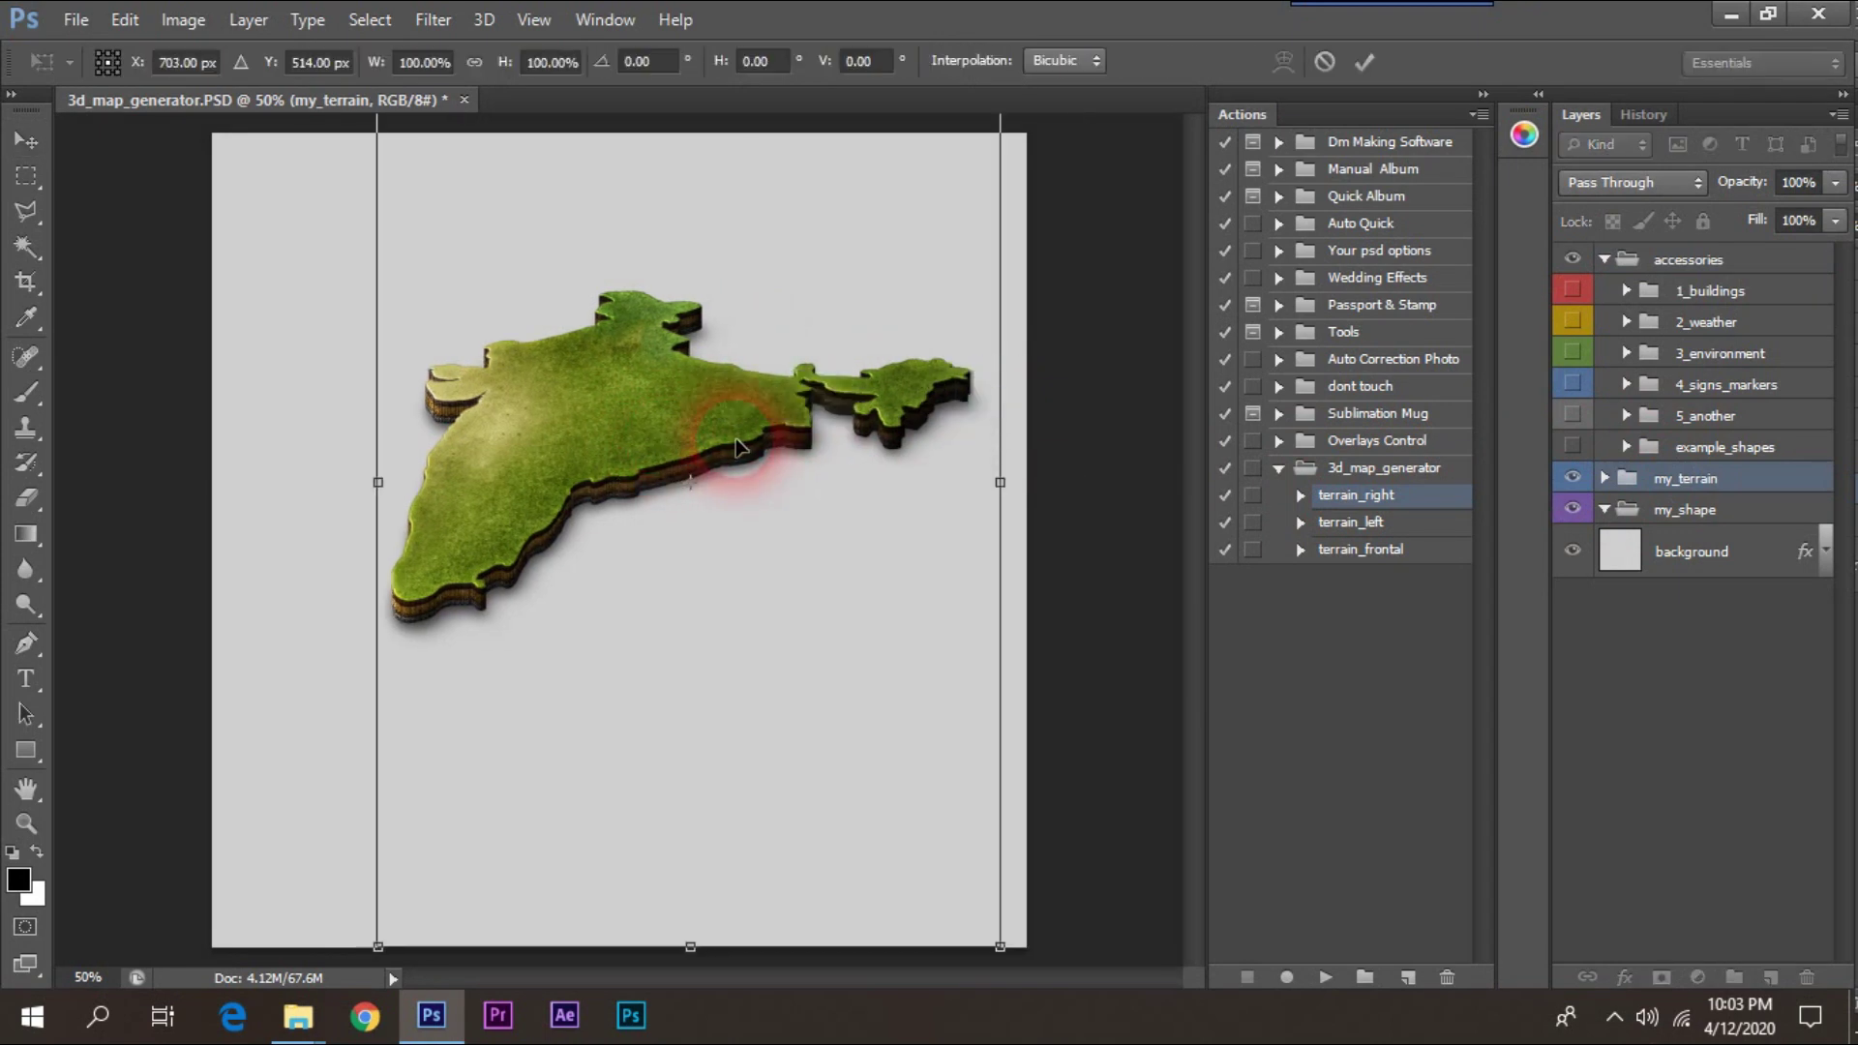
double_click(766, 466)
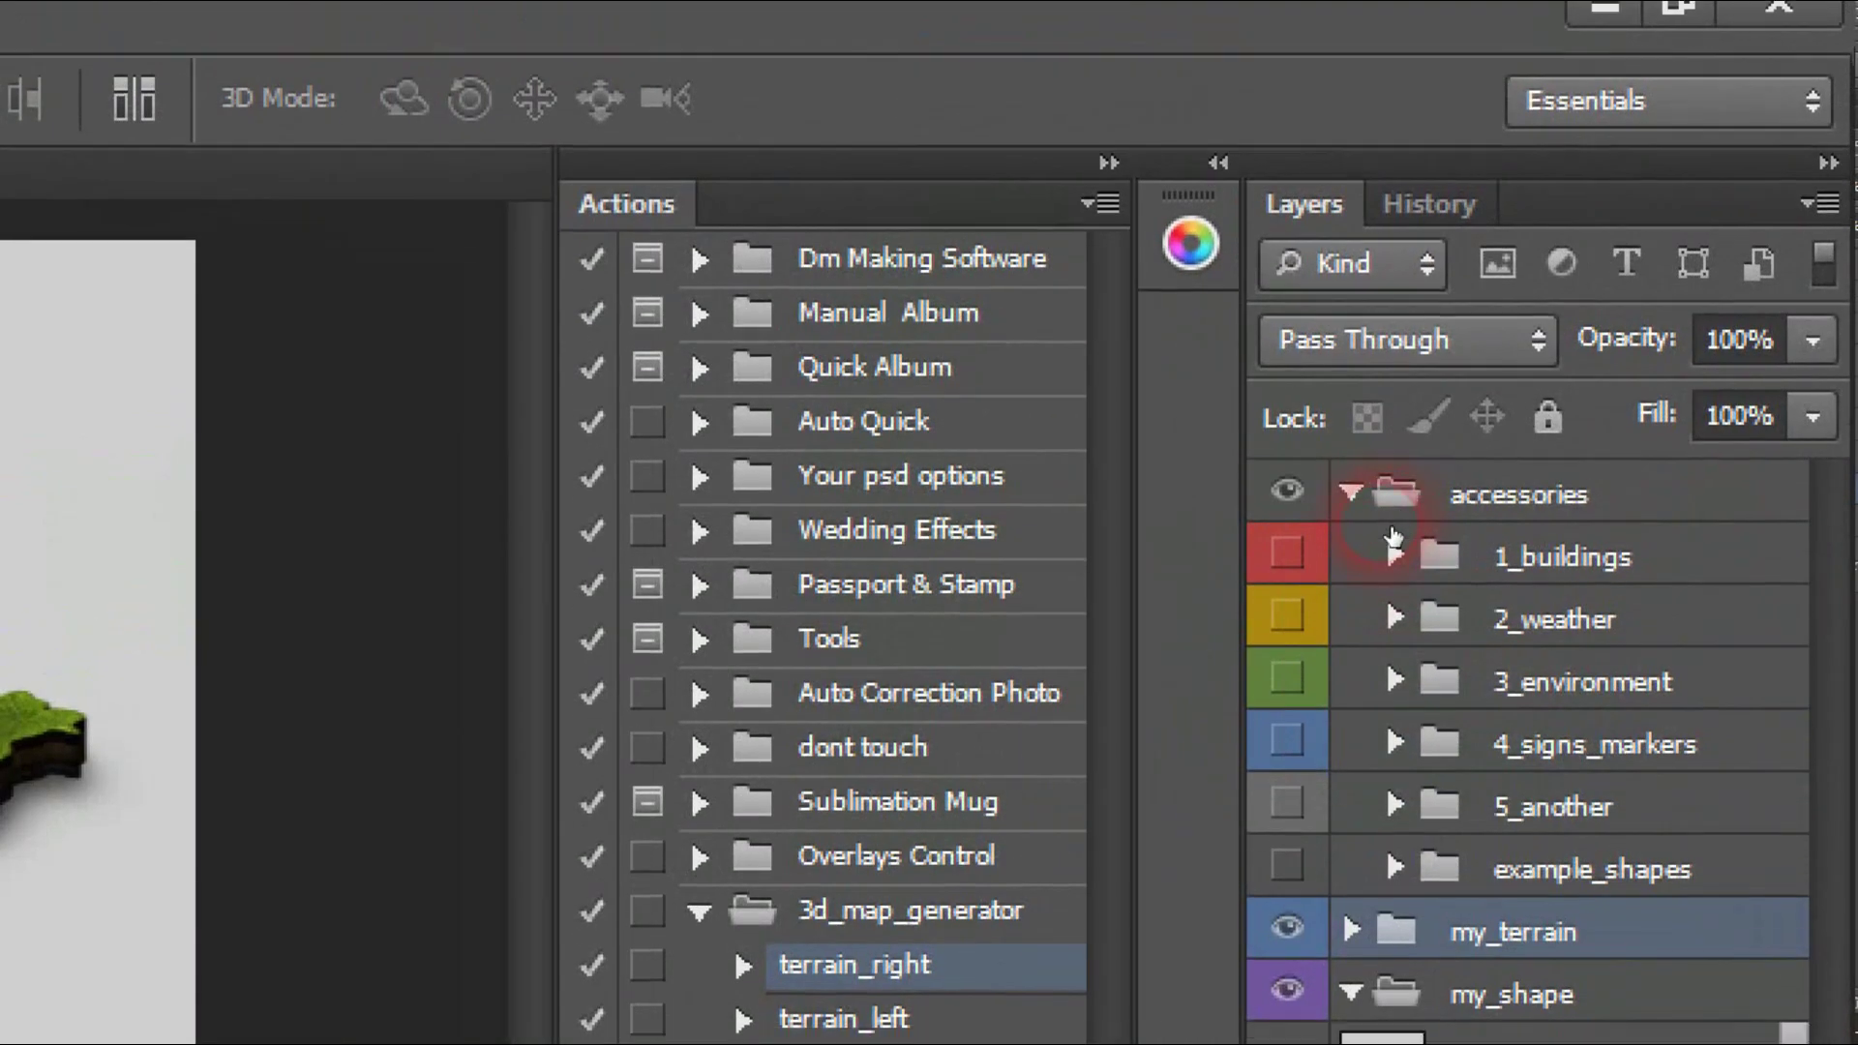
Make the 1_buildings group visible and expand it.
click(1573, 291)
click(1415, 532)
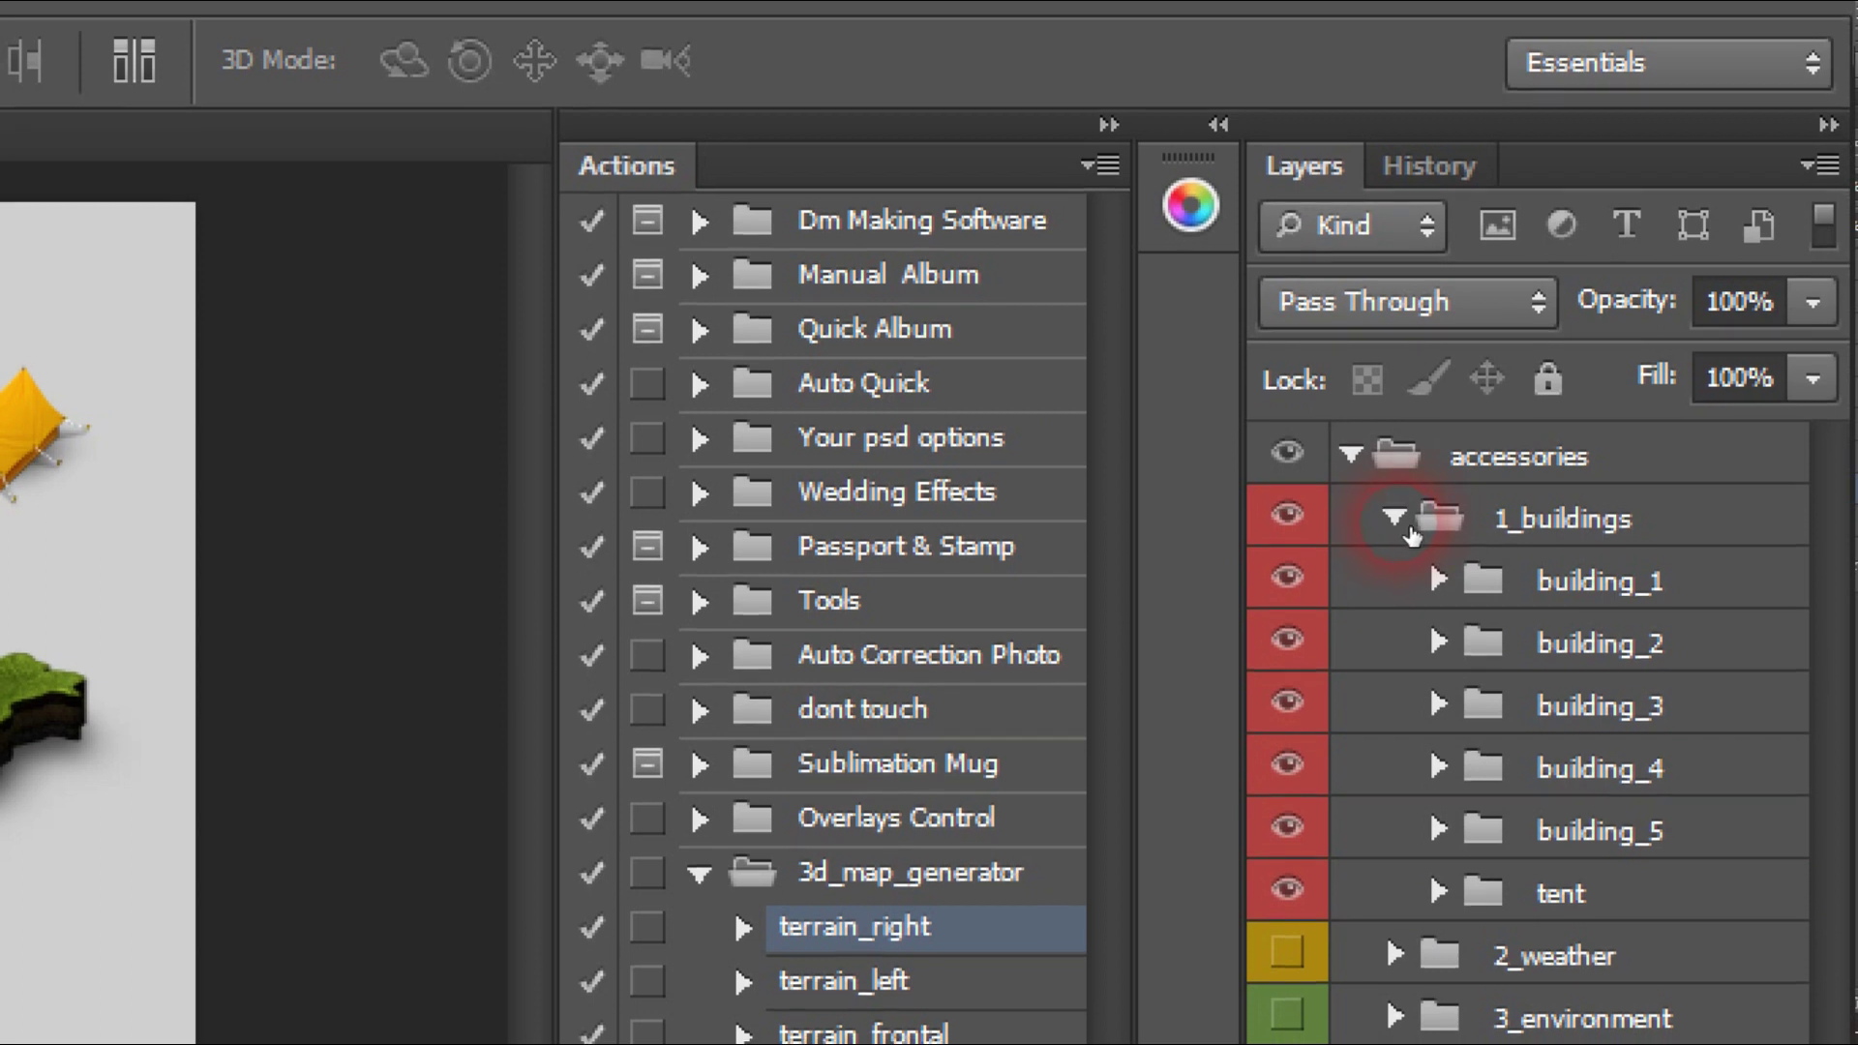
click(1410, 533)
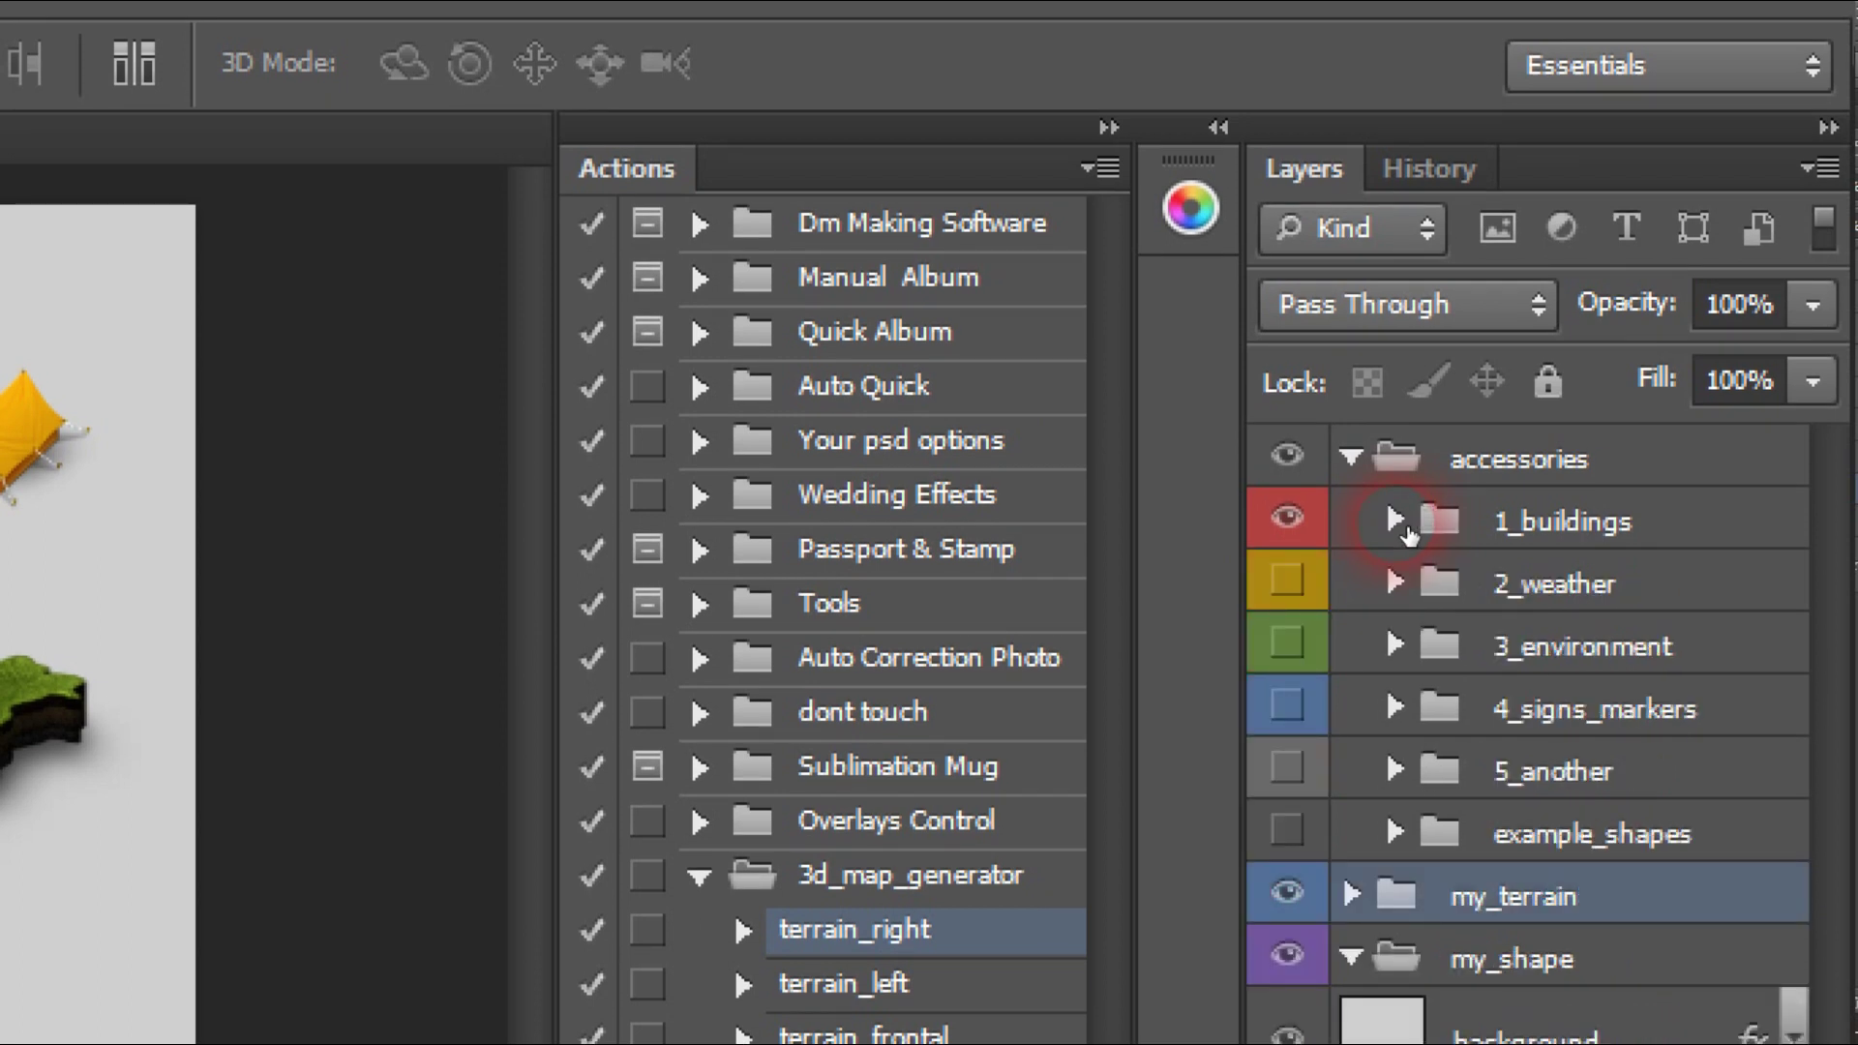
click(1408, 533)
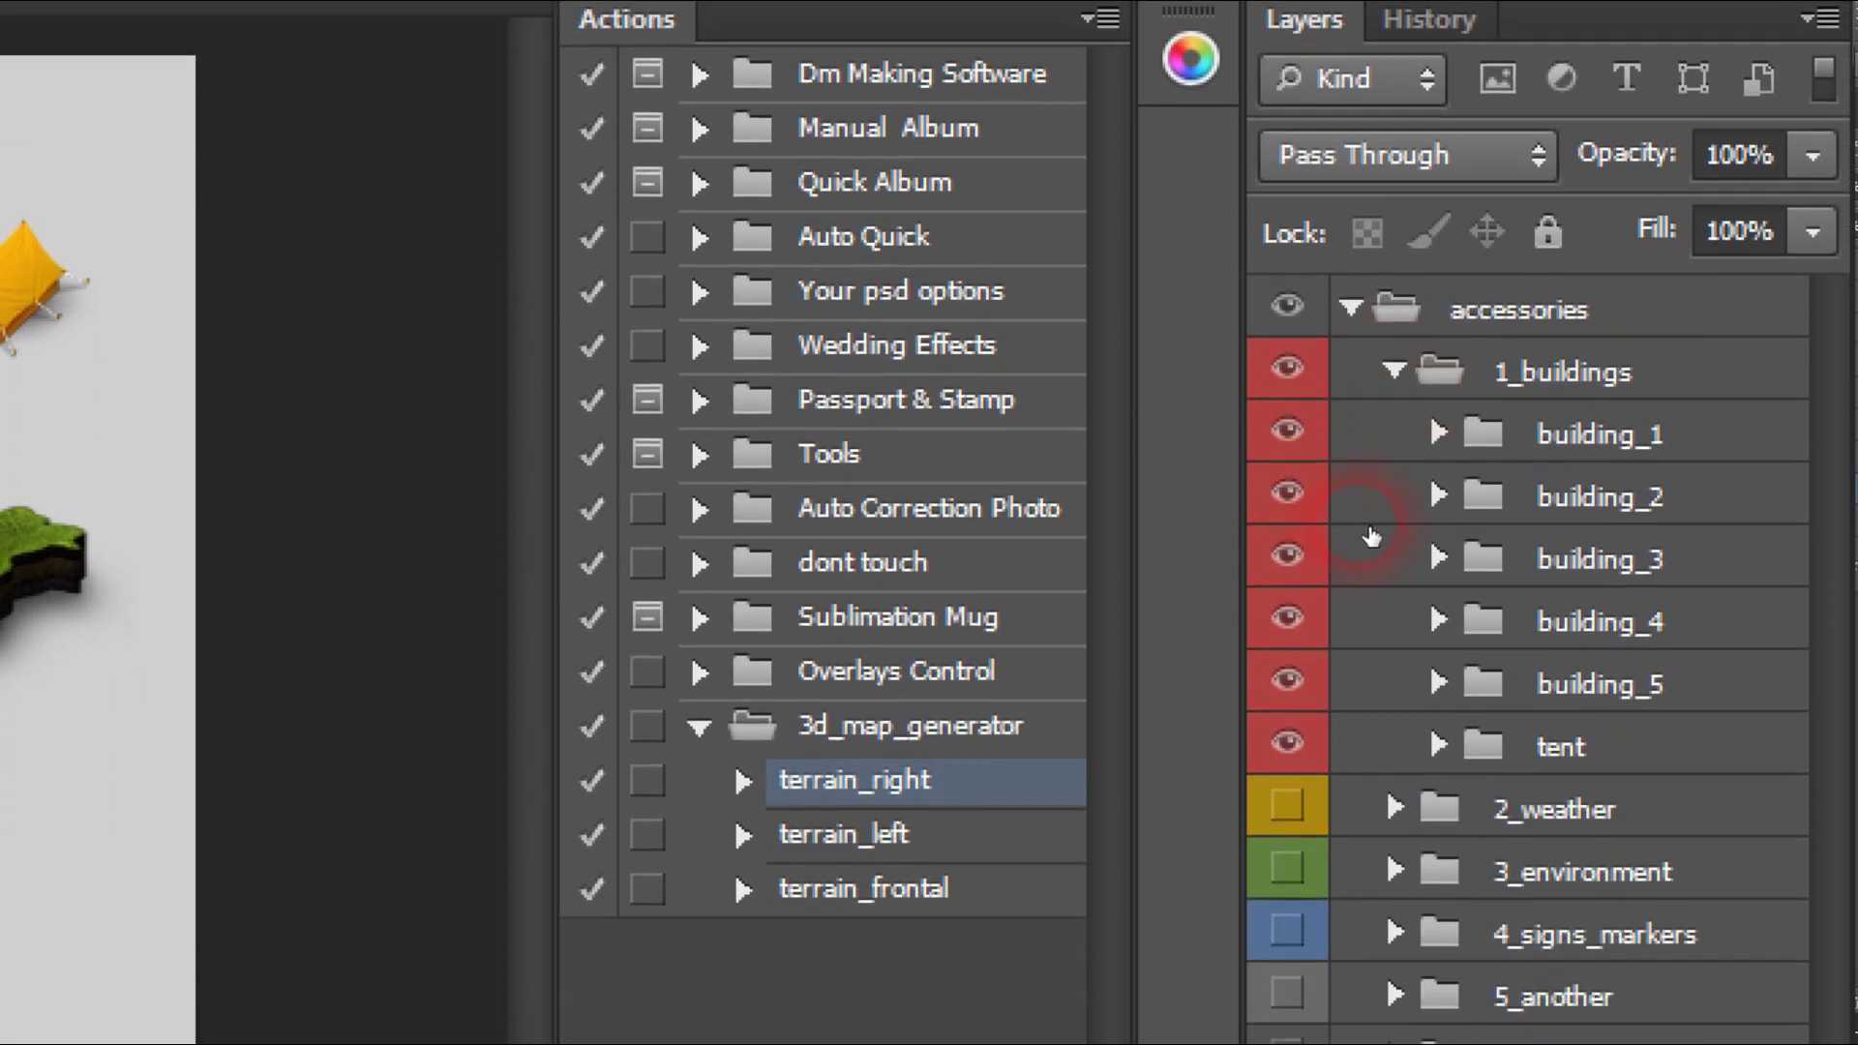
Check the tent's visibility and select the tent group.
click(1287, 527)
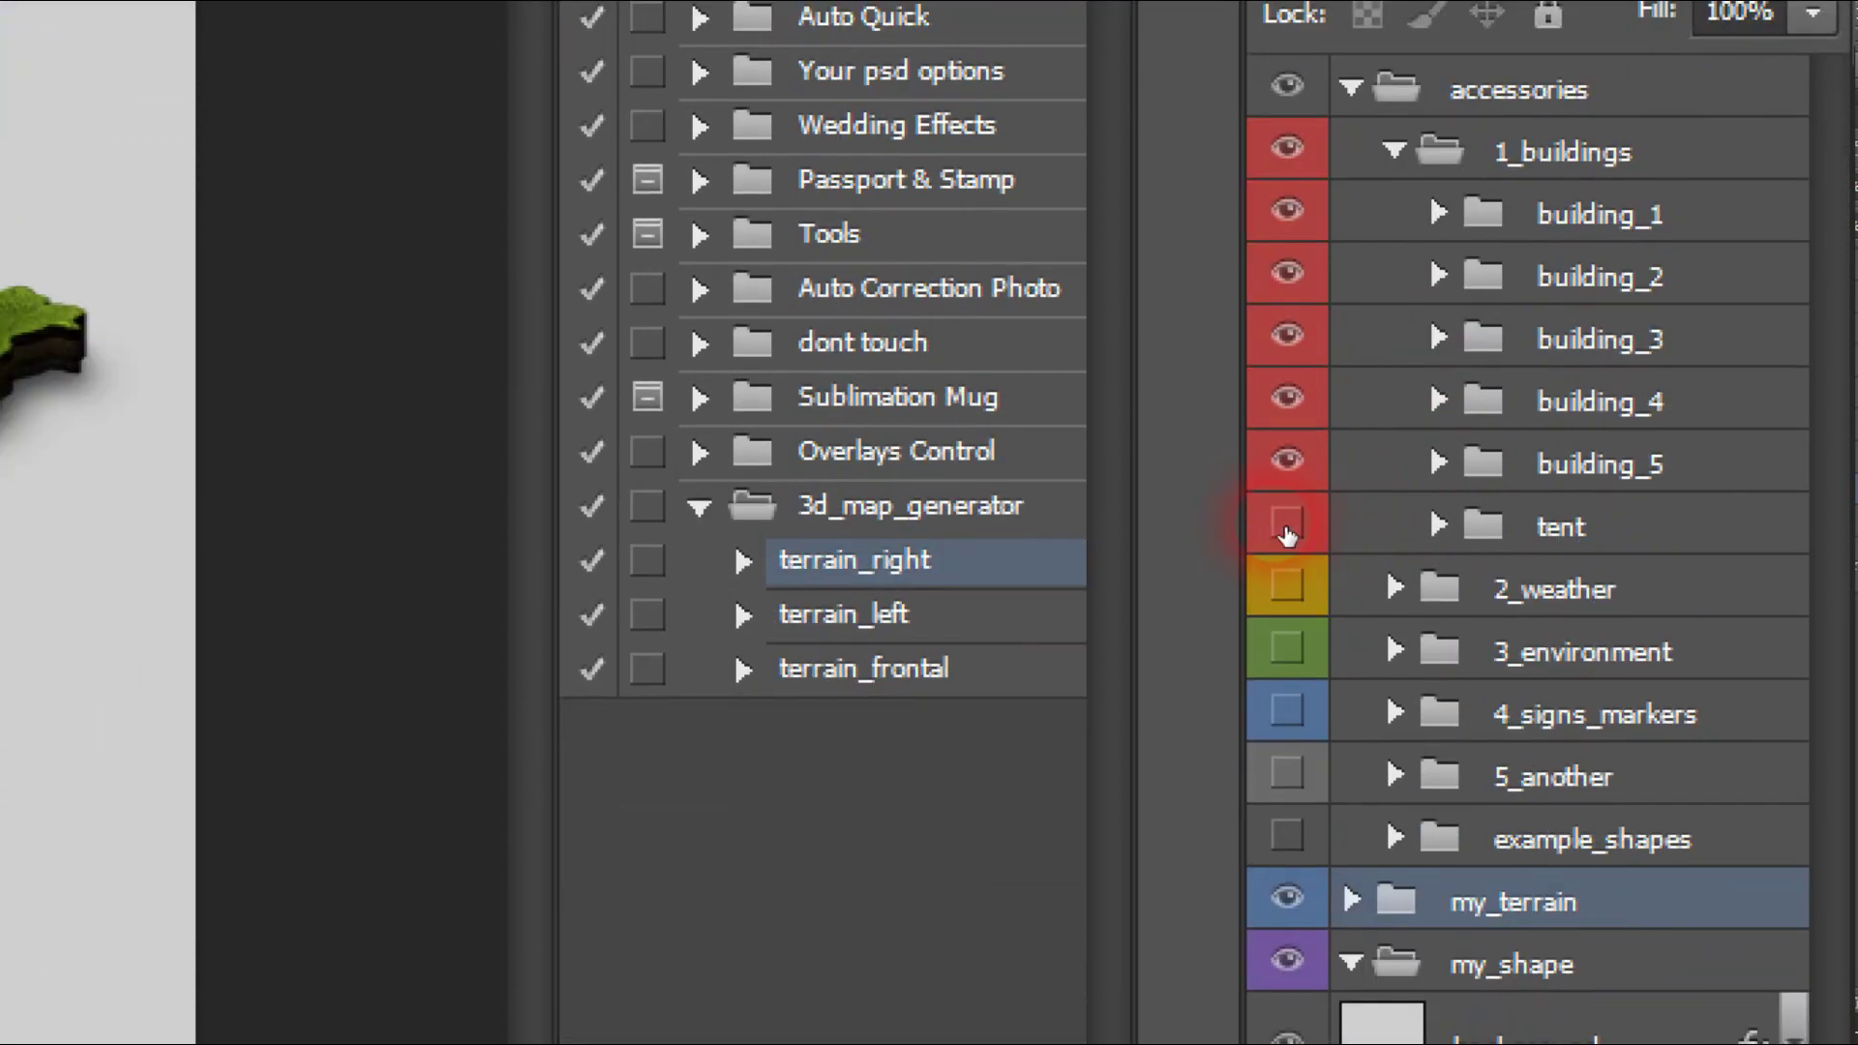
click(1287, 528)
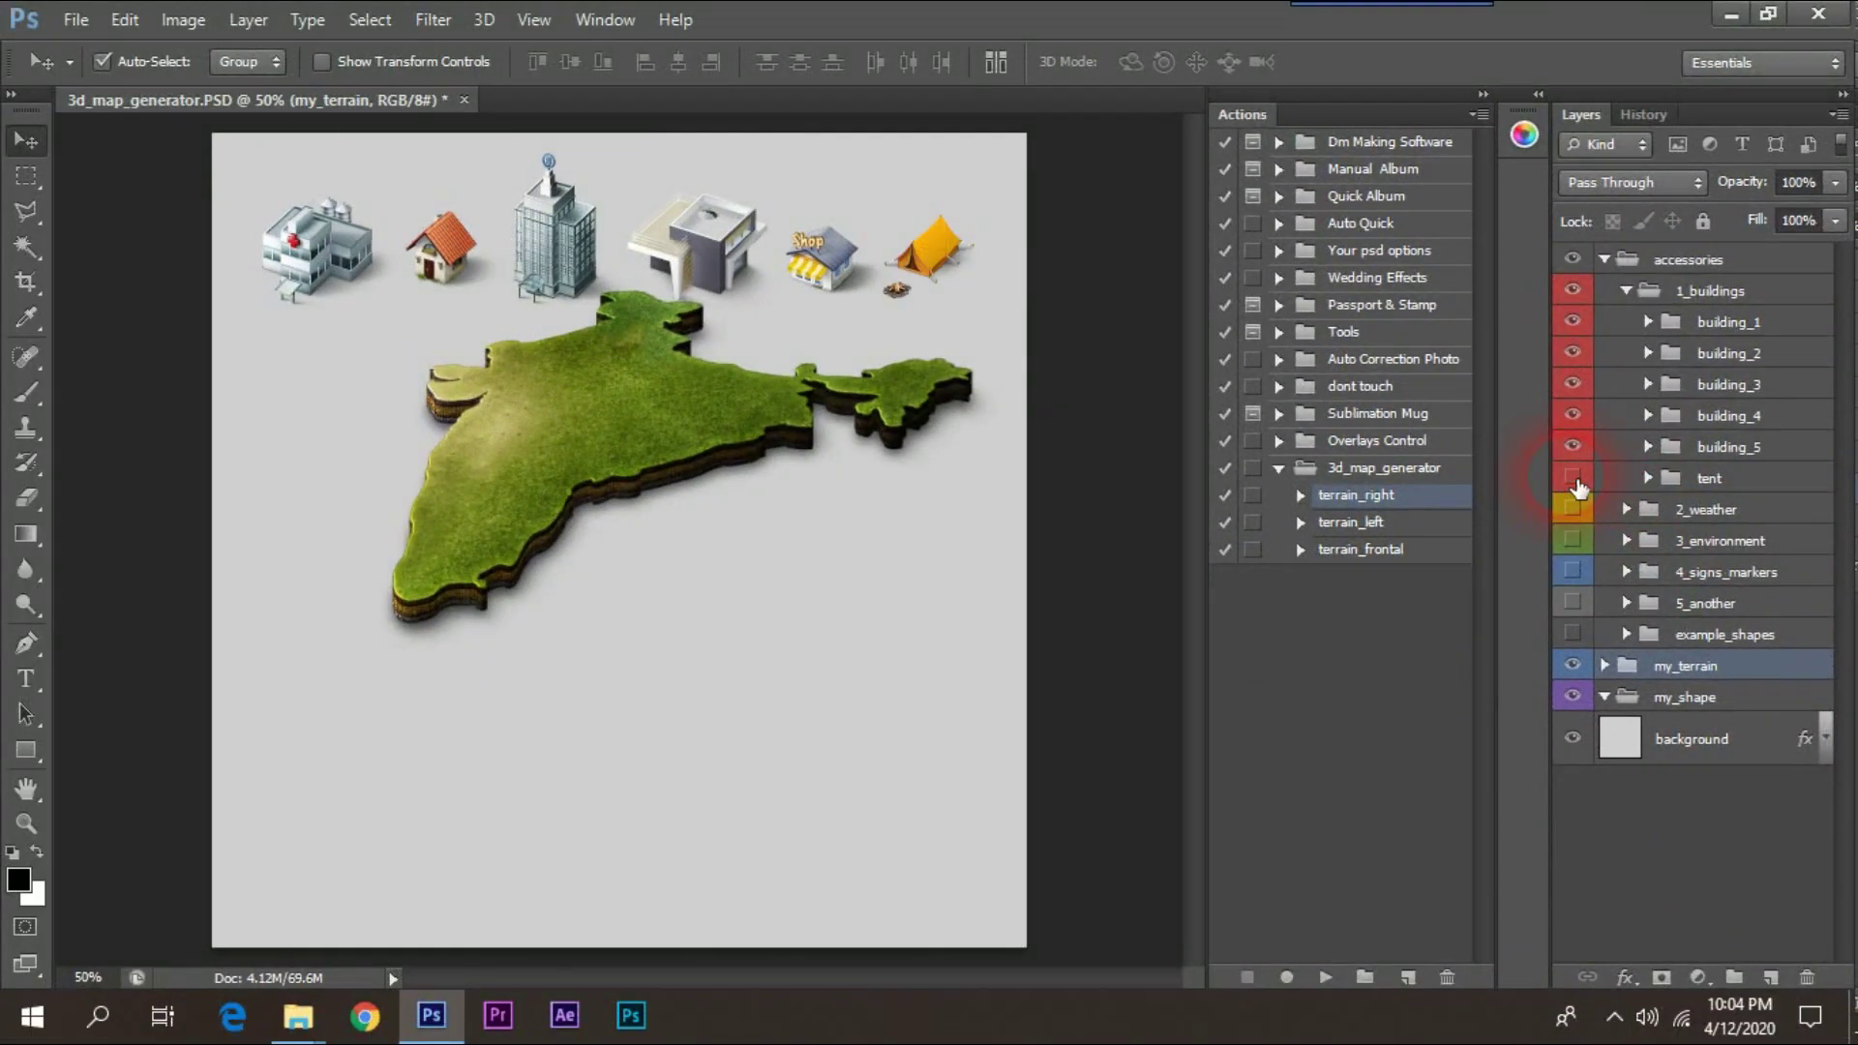
click(1705, 484)
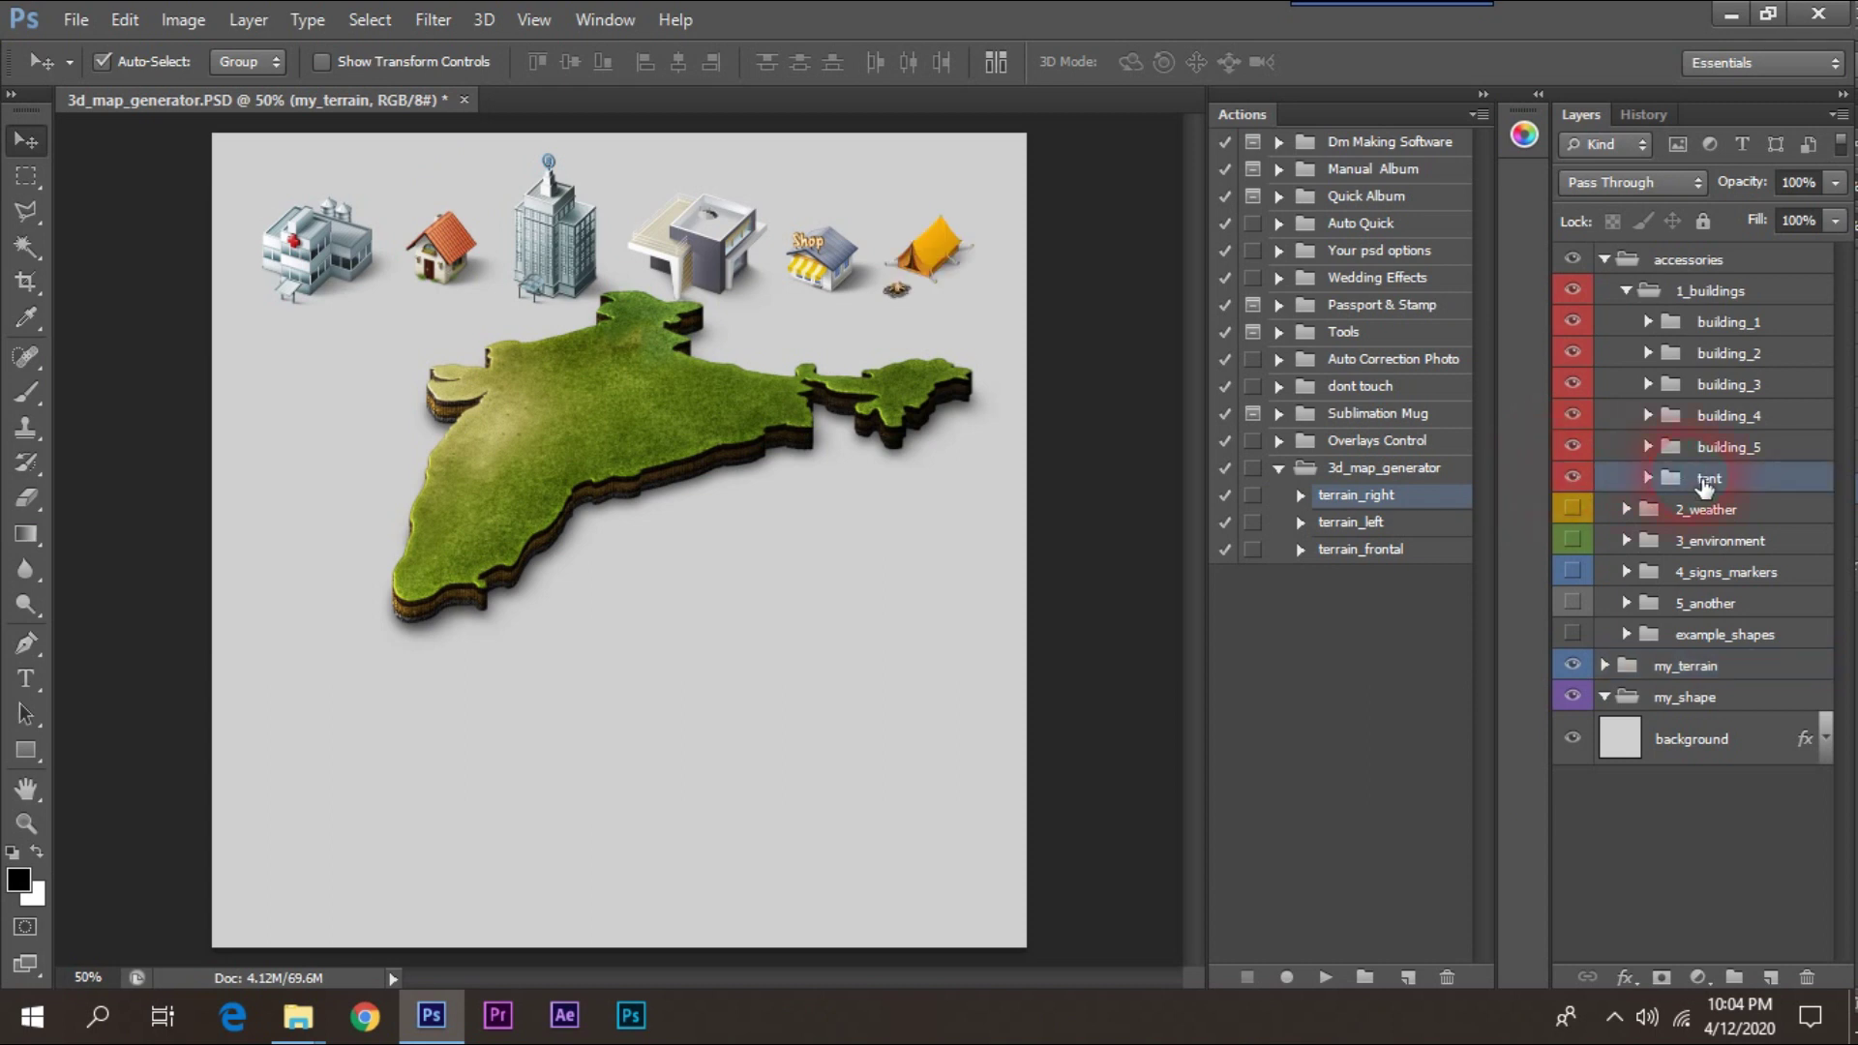
click(1648, 478)
click(1650, 478)
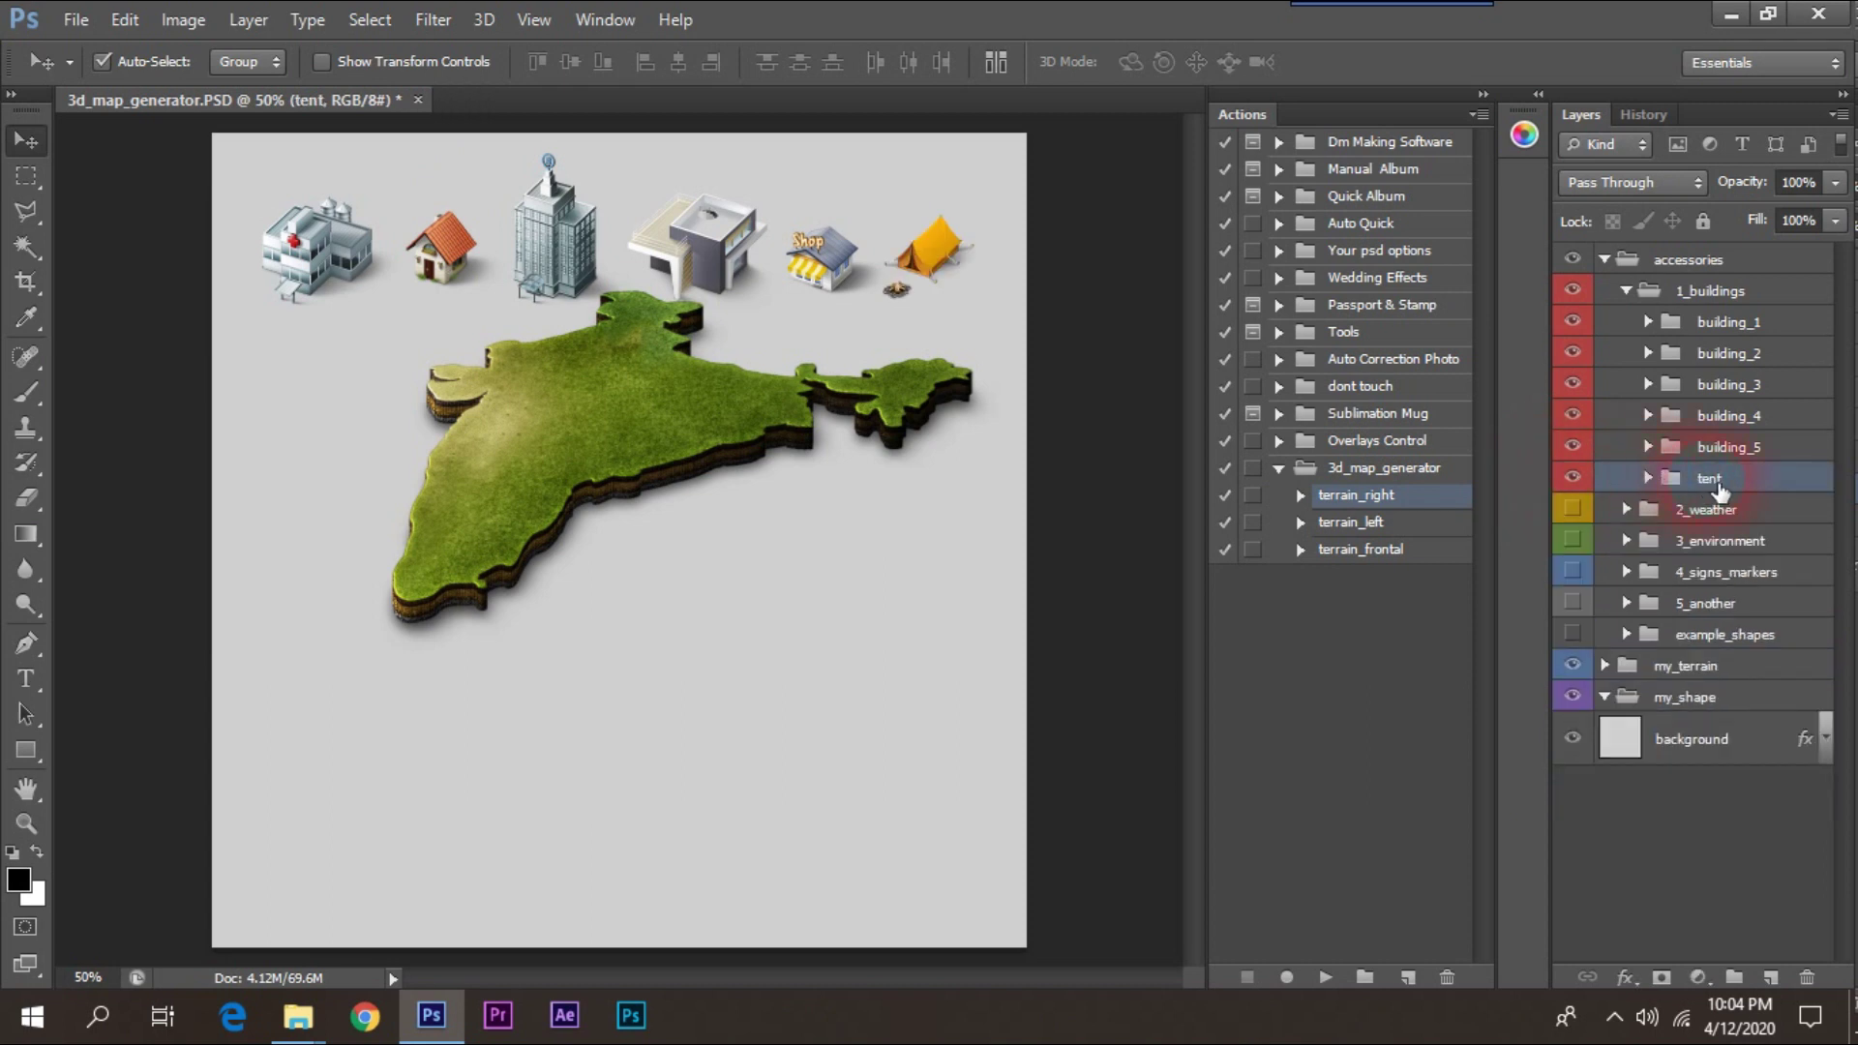
Duplicate the tent into my_terrain, then hide and collapse the accessories group.
key(ctrl+j)
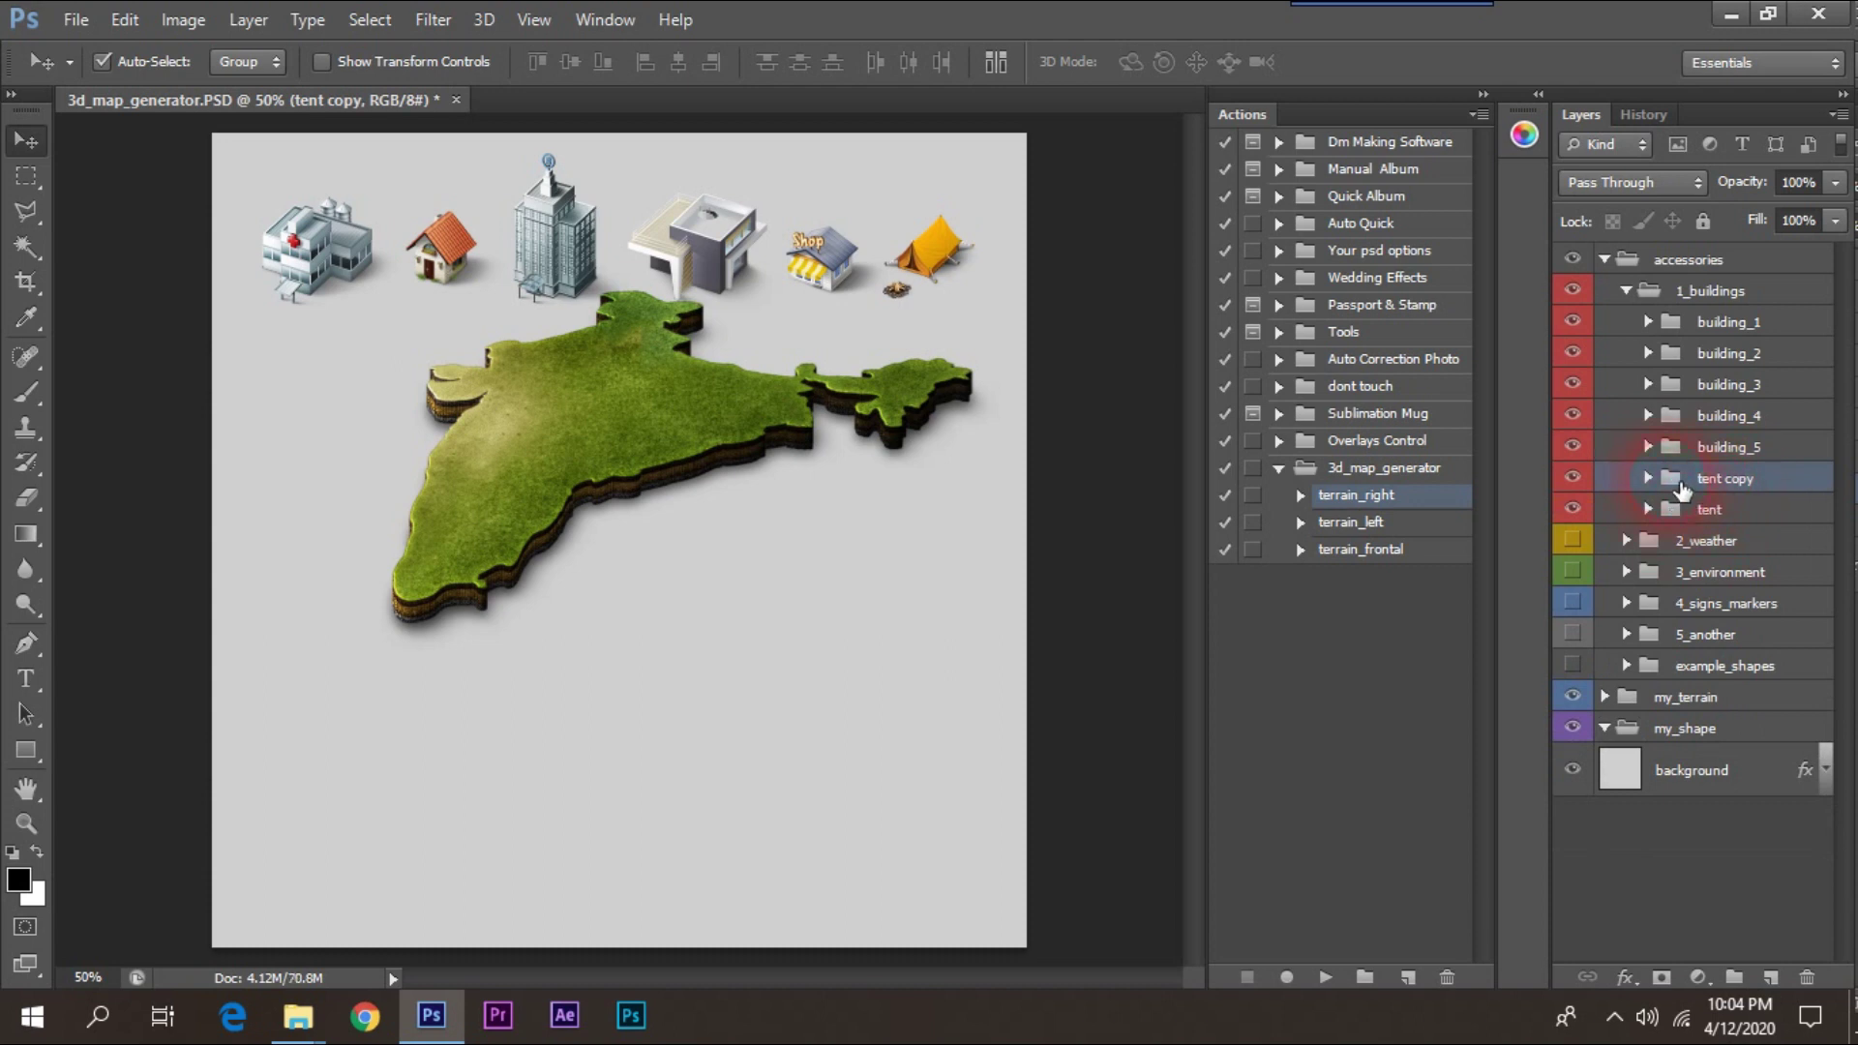
drag(1684, 516, 1683, 701)
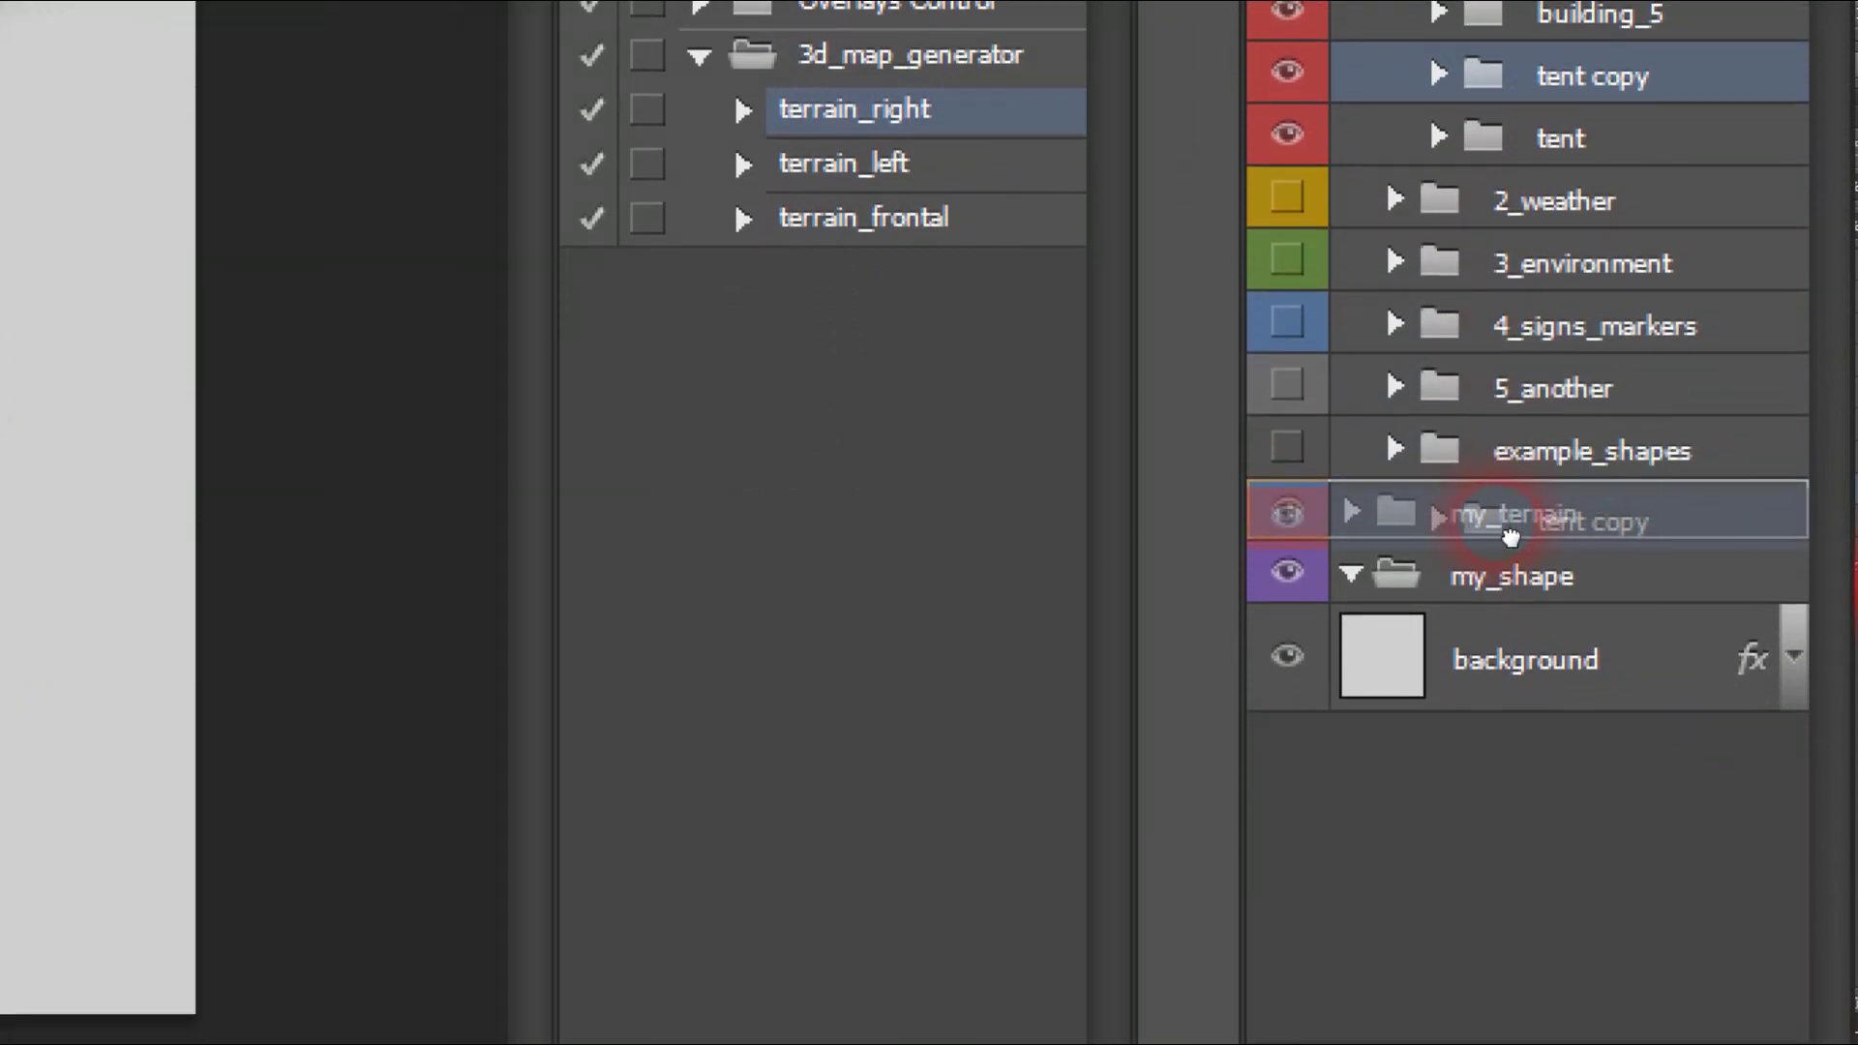
drag(1510, 532, 1512, 533)
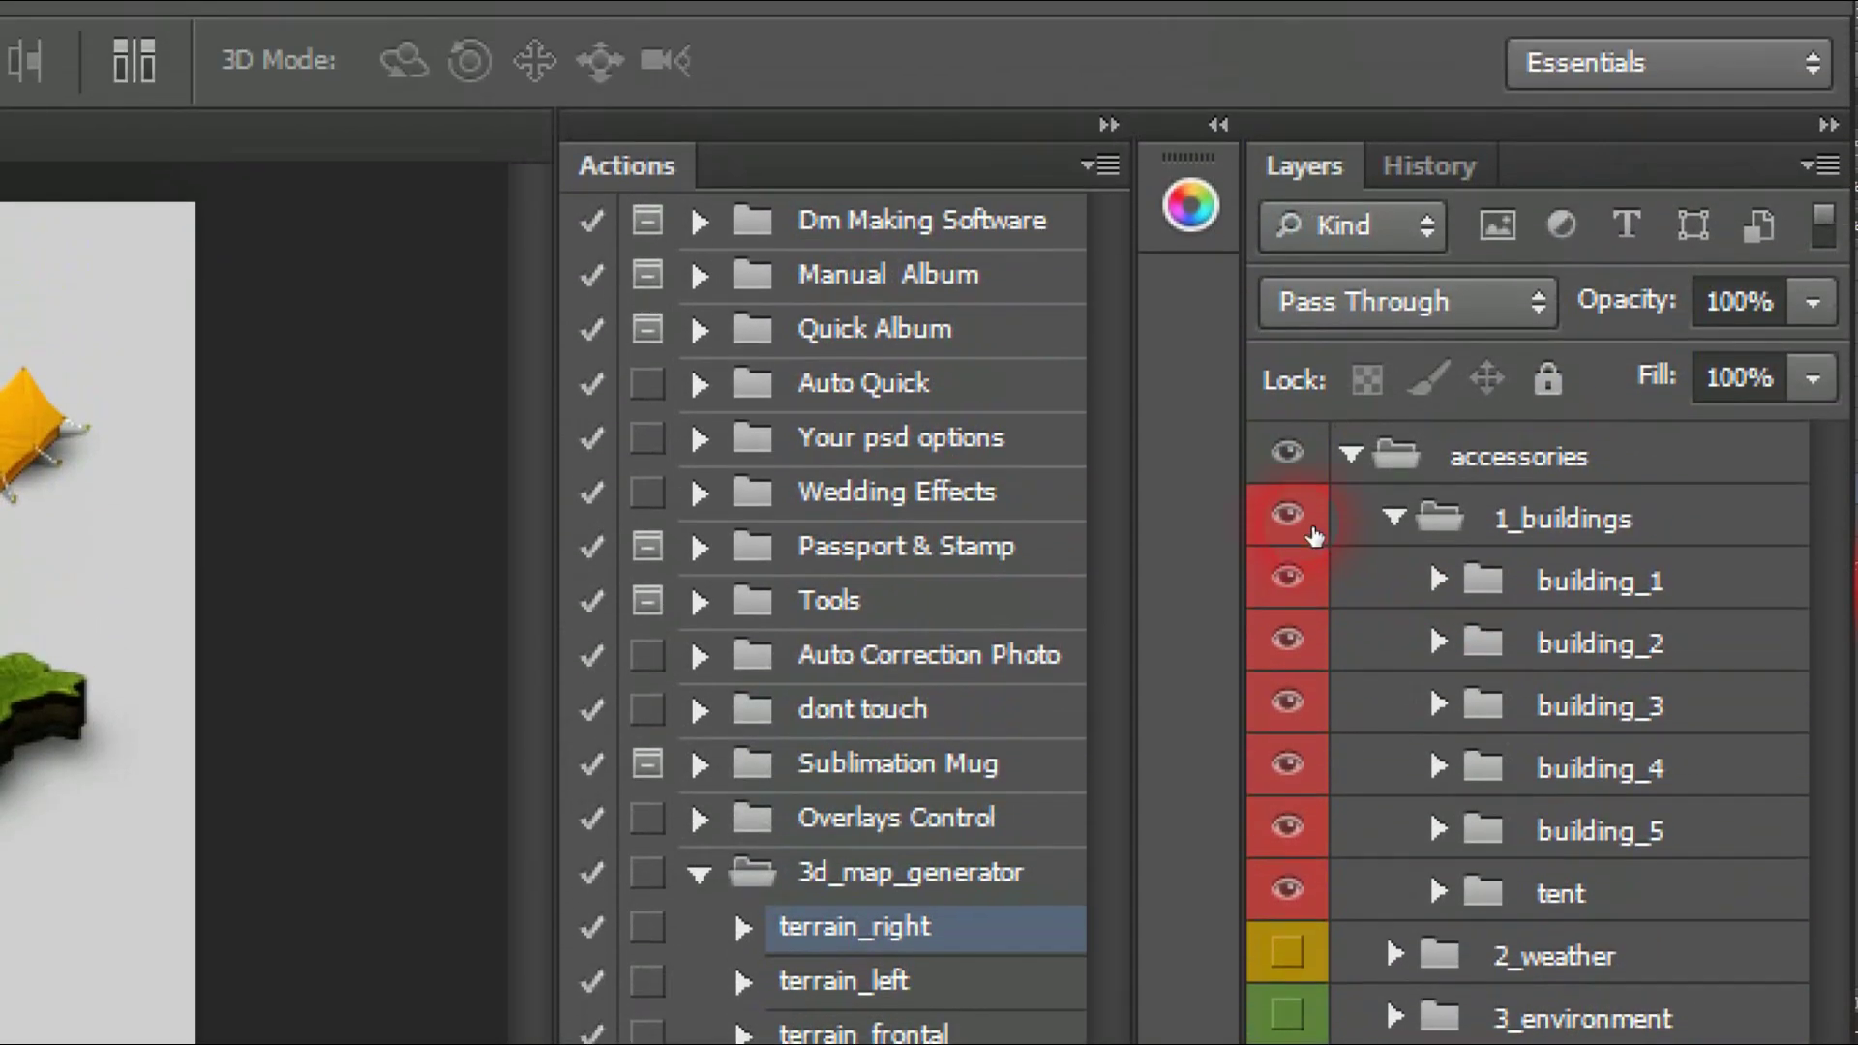
click(1292, 521)
click(1351, 521)
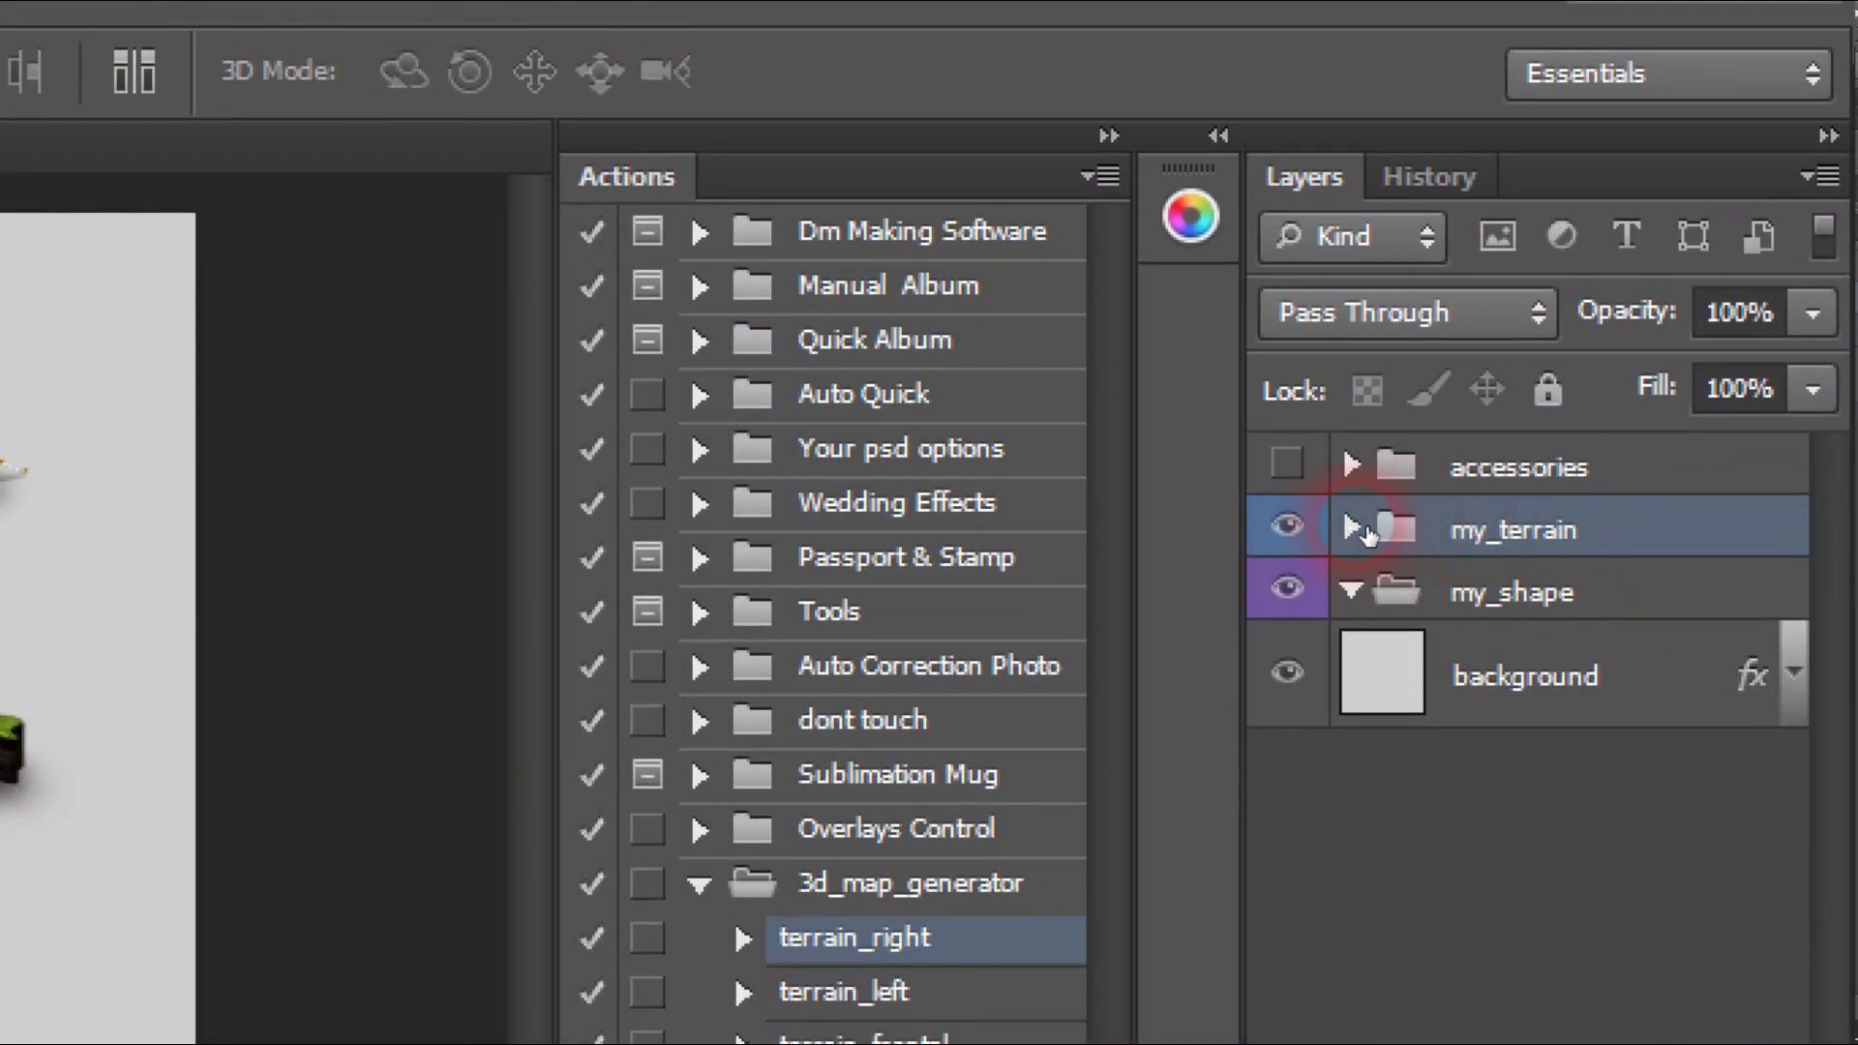
Select tent copy inside my_terrain and move it down-left onto the India map.
click(1351, 530)
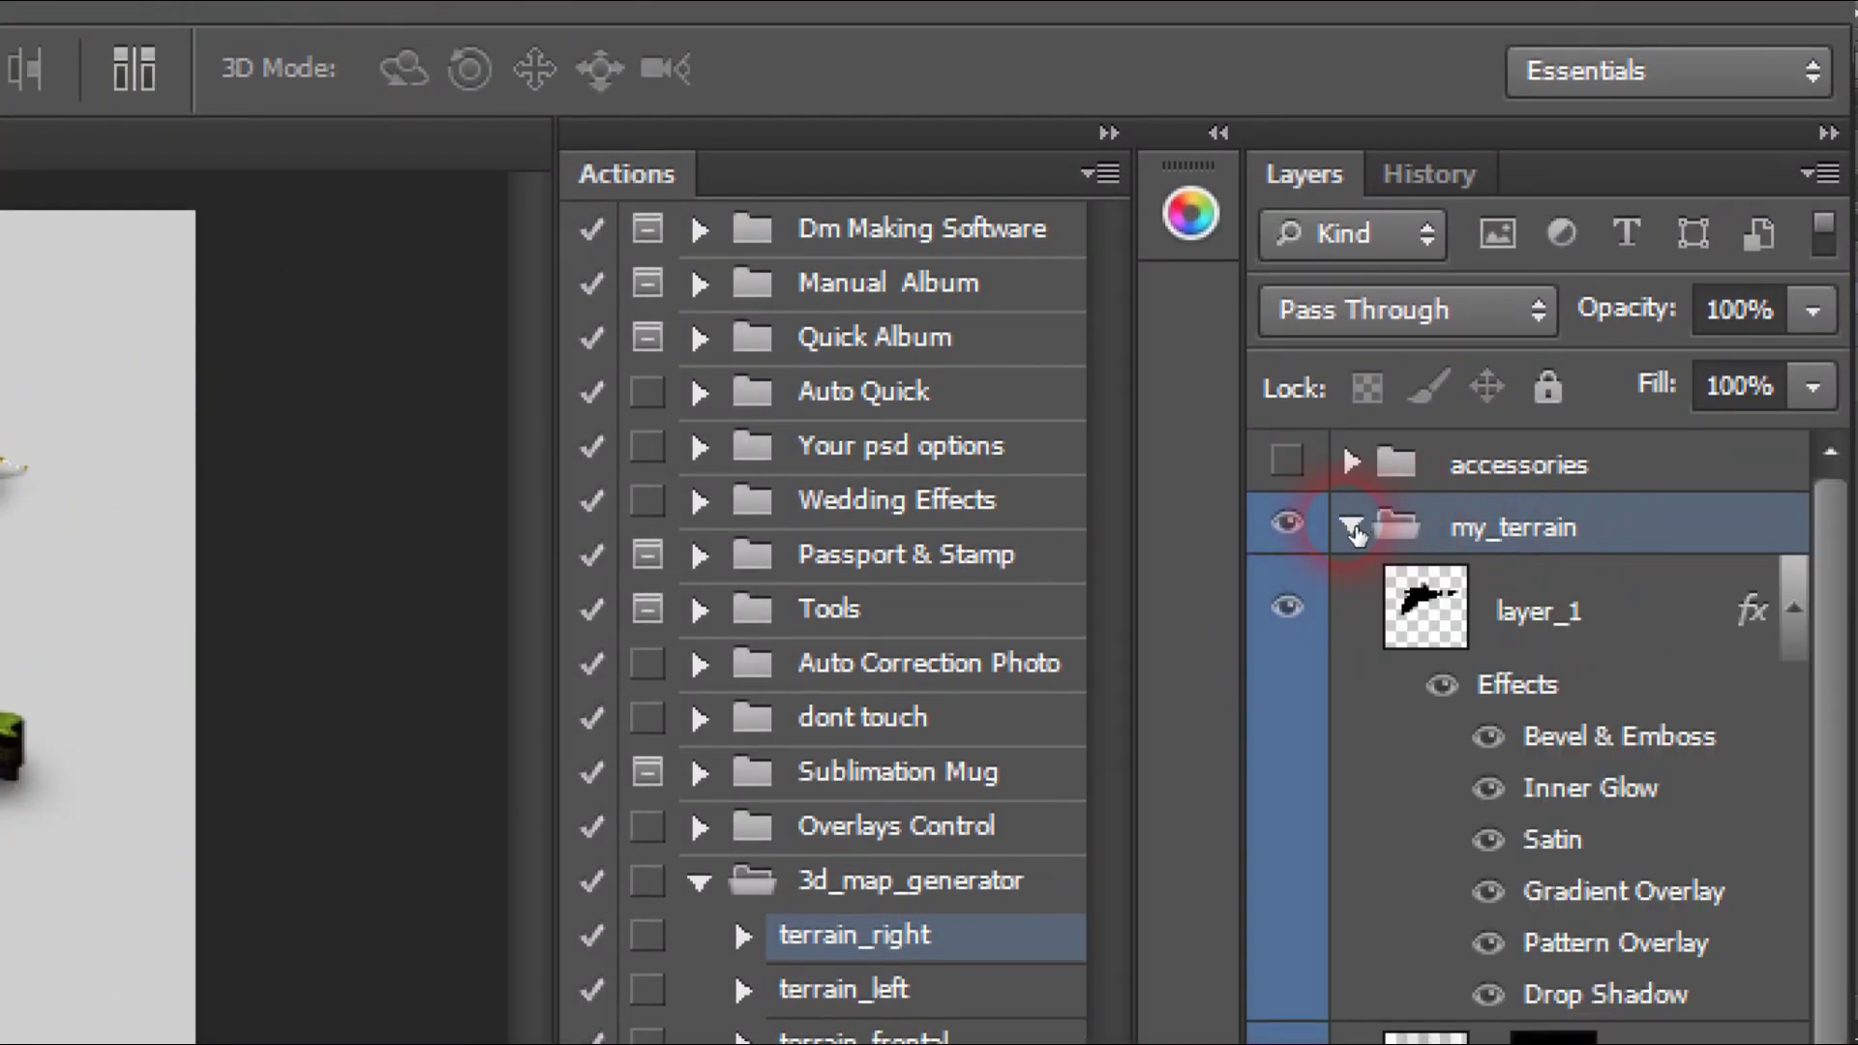
scroll(1480, 625, down, 4)
scroll(1488, 631, down, 5)
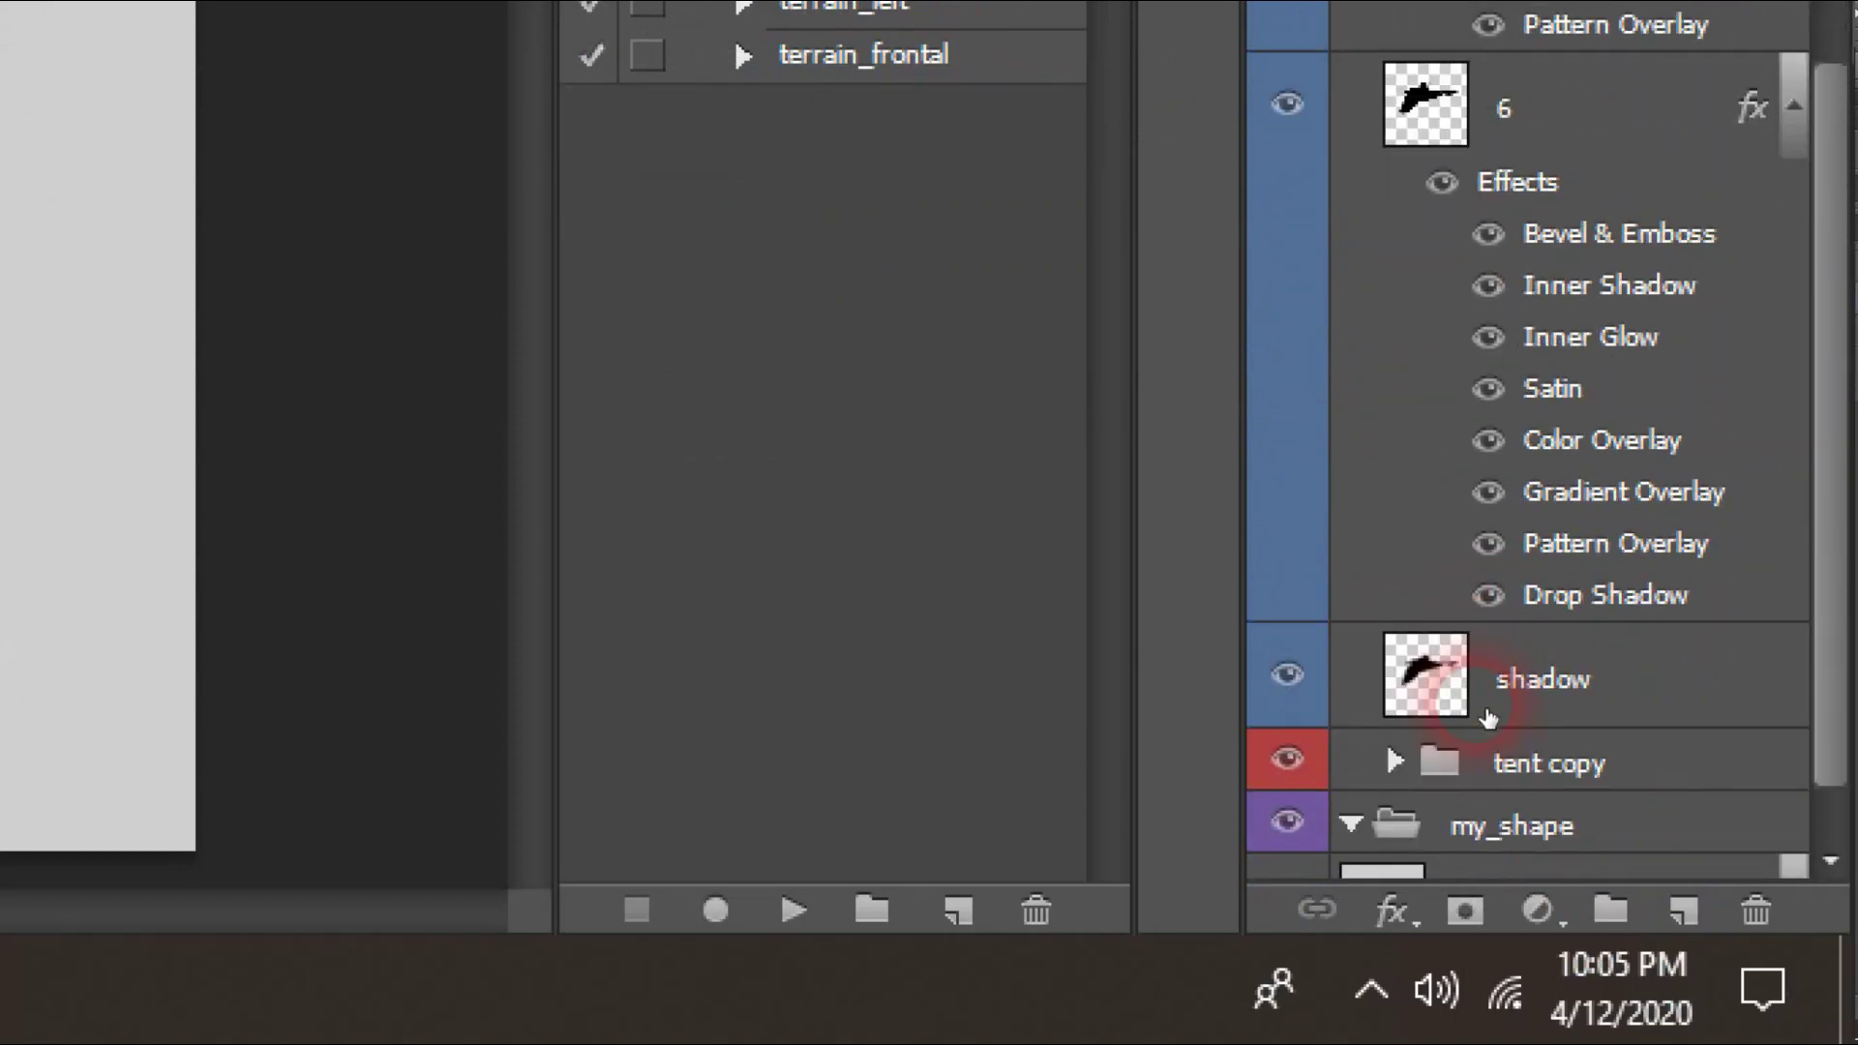
scroll(1486, 705, down, 1)
click(1503, 689)
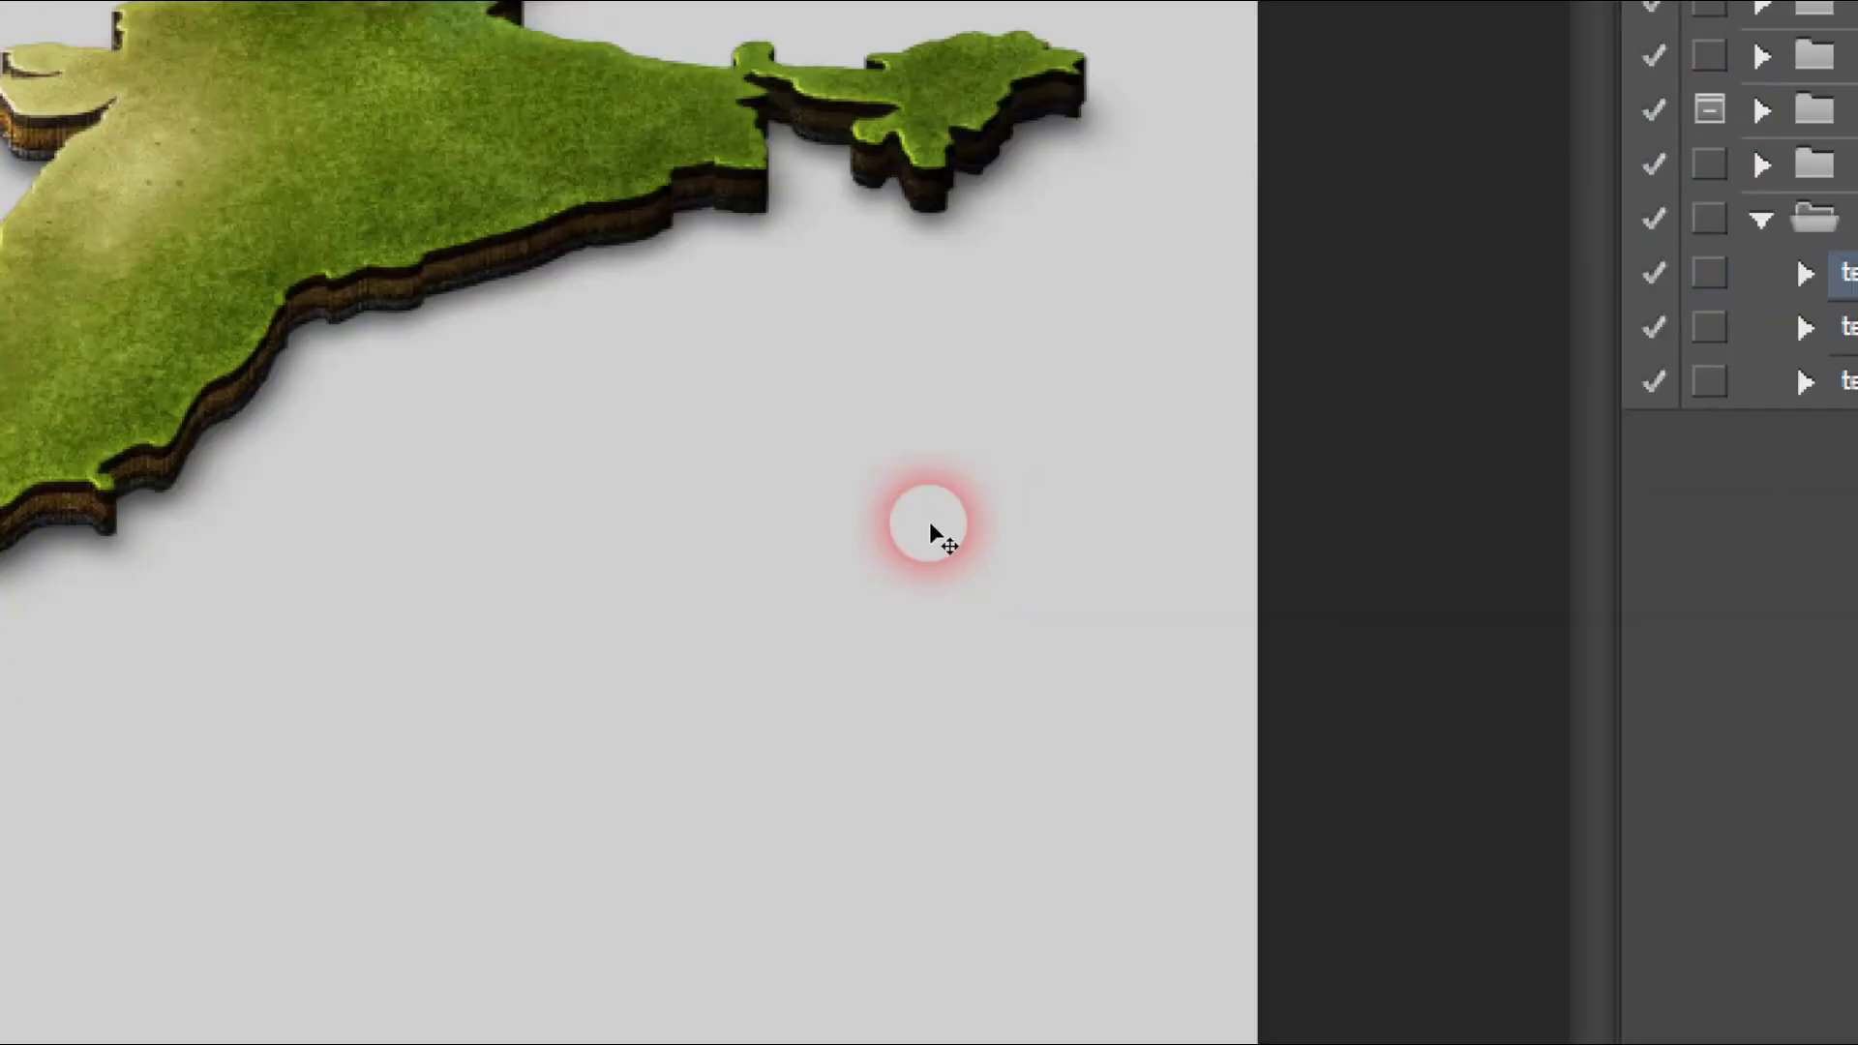
key(ctrl+t)
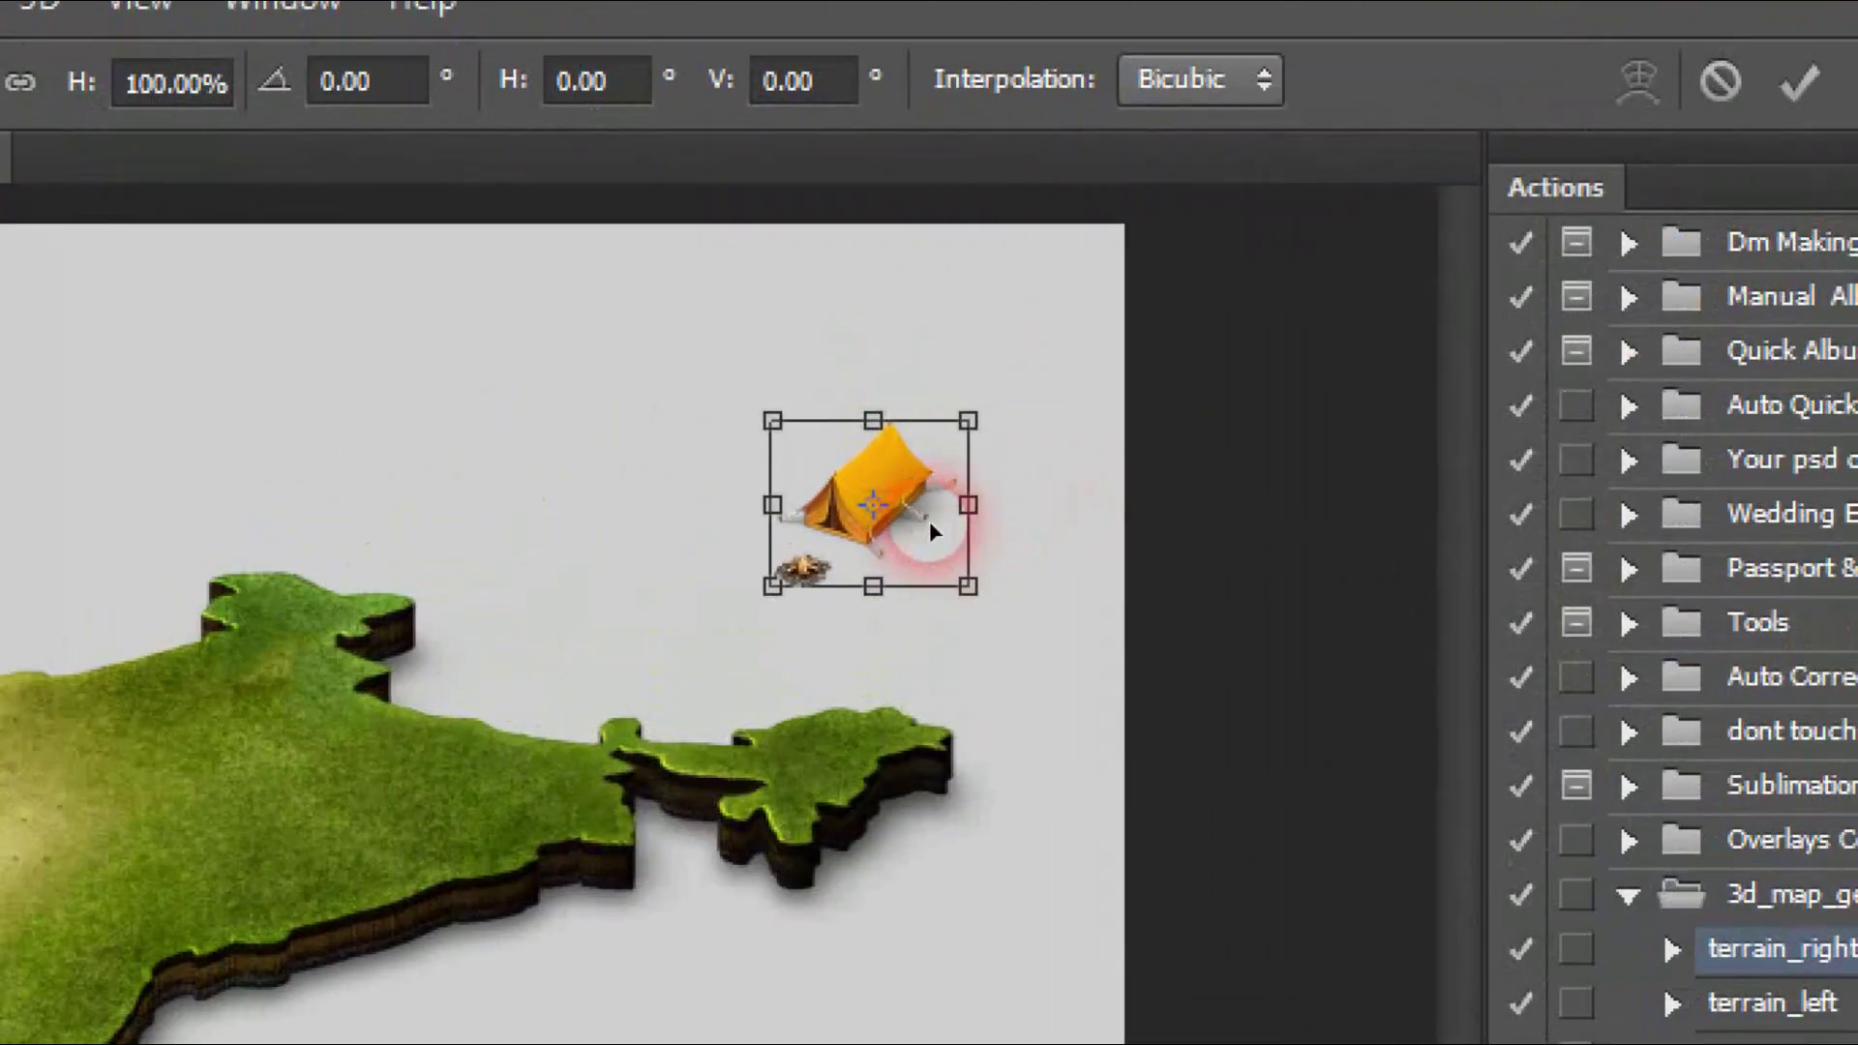
drag(913, 300, 893, 335)
drag(932, 530, 932, 531)
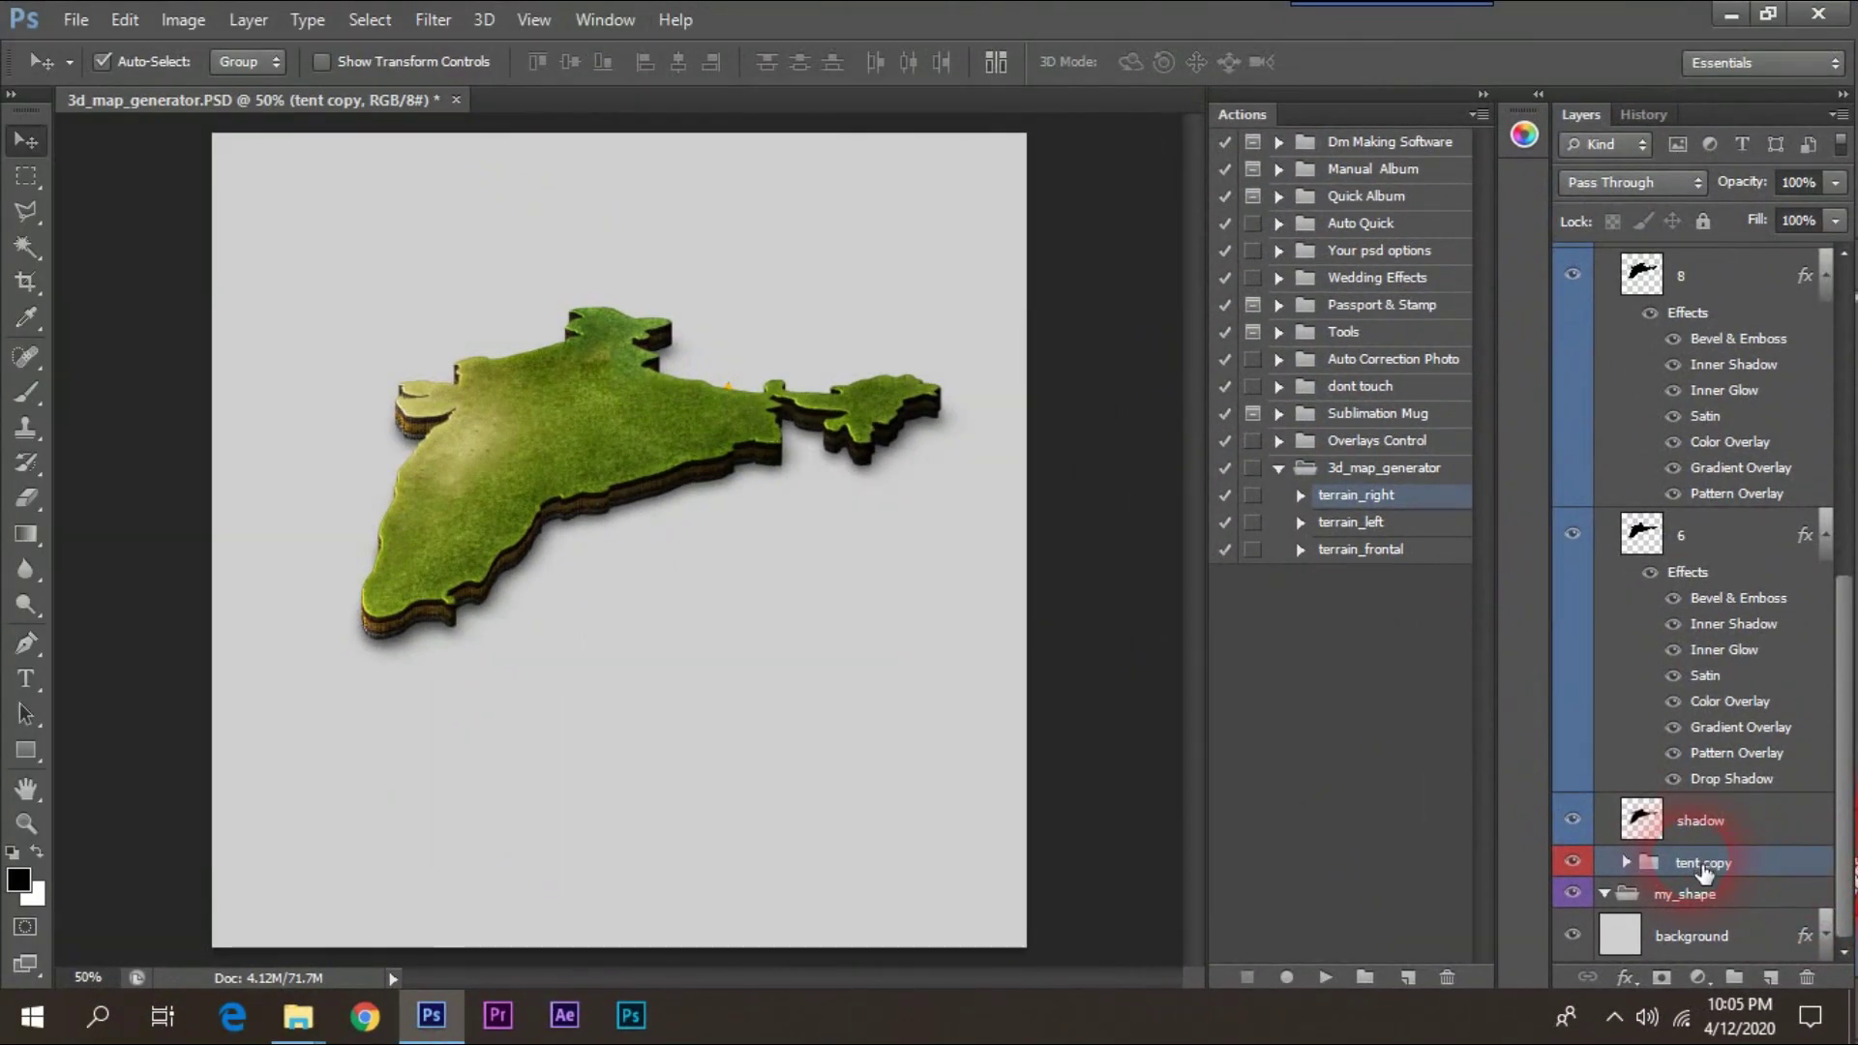
scroll(1705, 871, up, 2)
scroll(1700, 539, up, 1)
Drag tent copy out of the groups to sit between accessories and my_terrain.
scroll(1742, 713, up, 1)
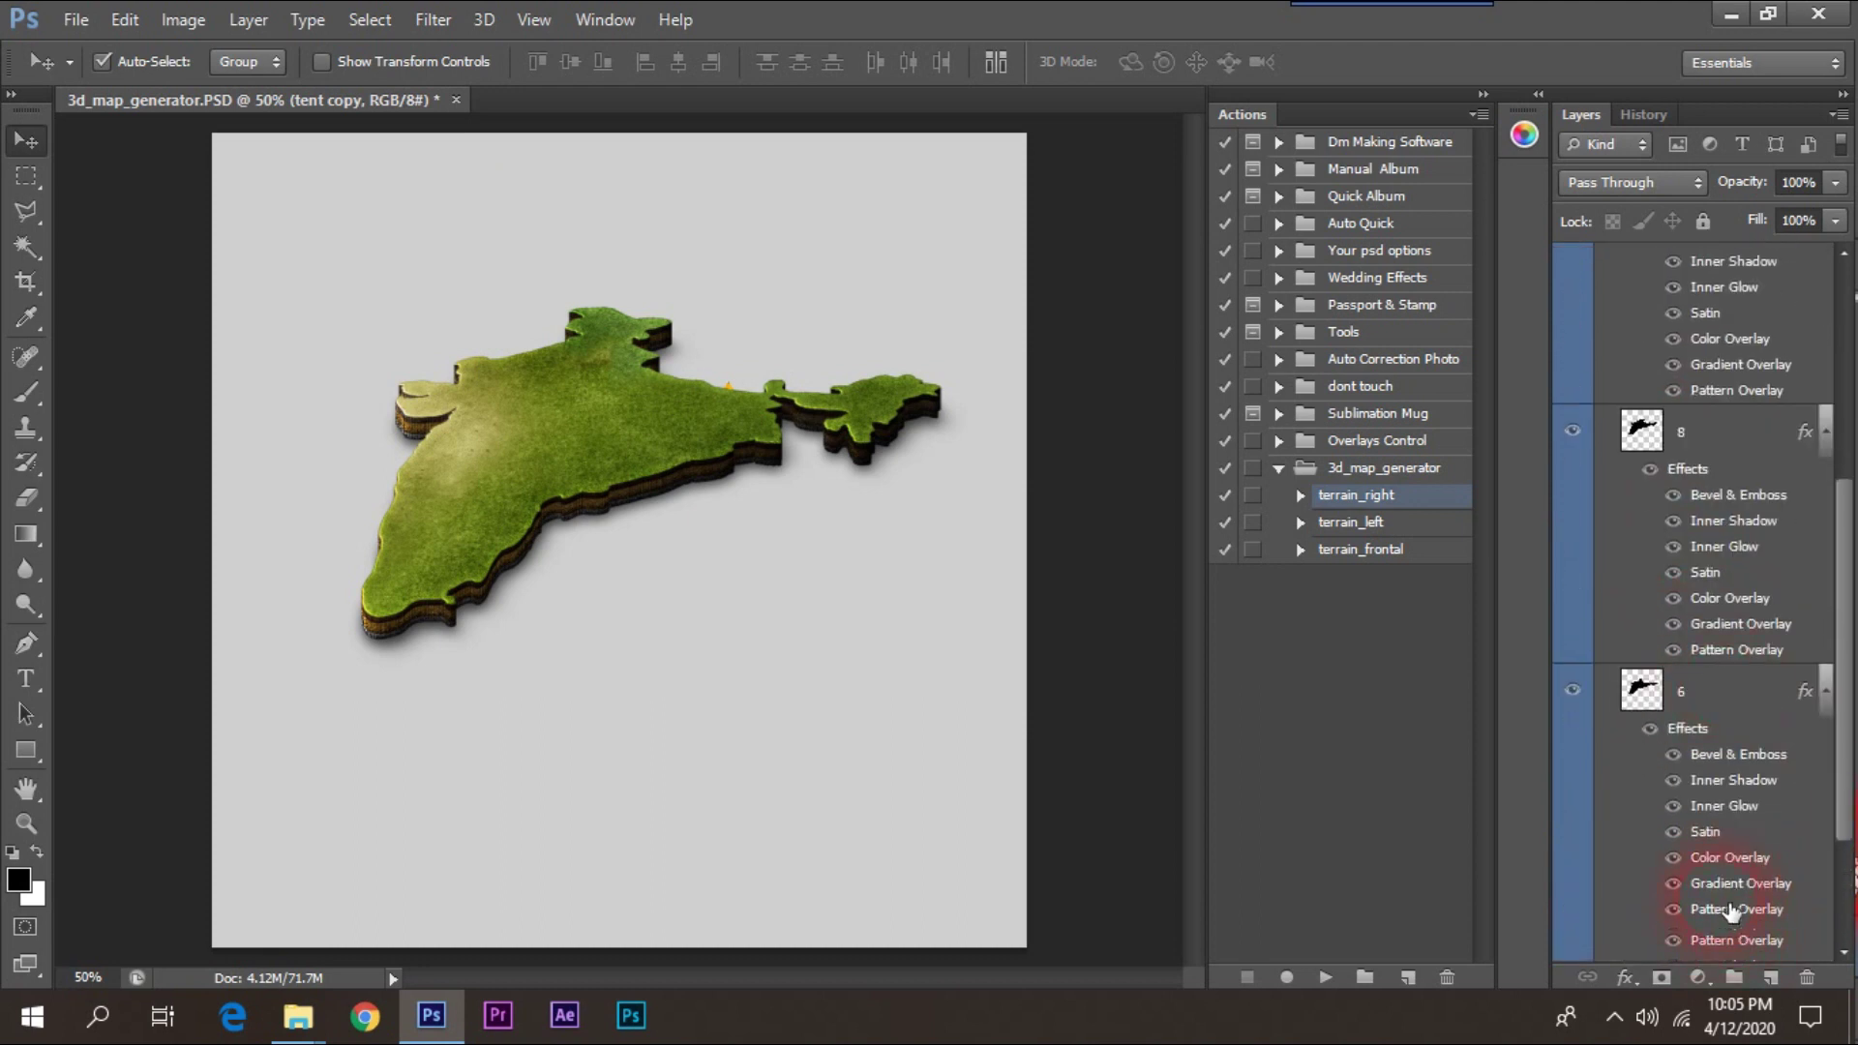
scroll(1730, 910, down, 3)
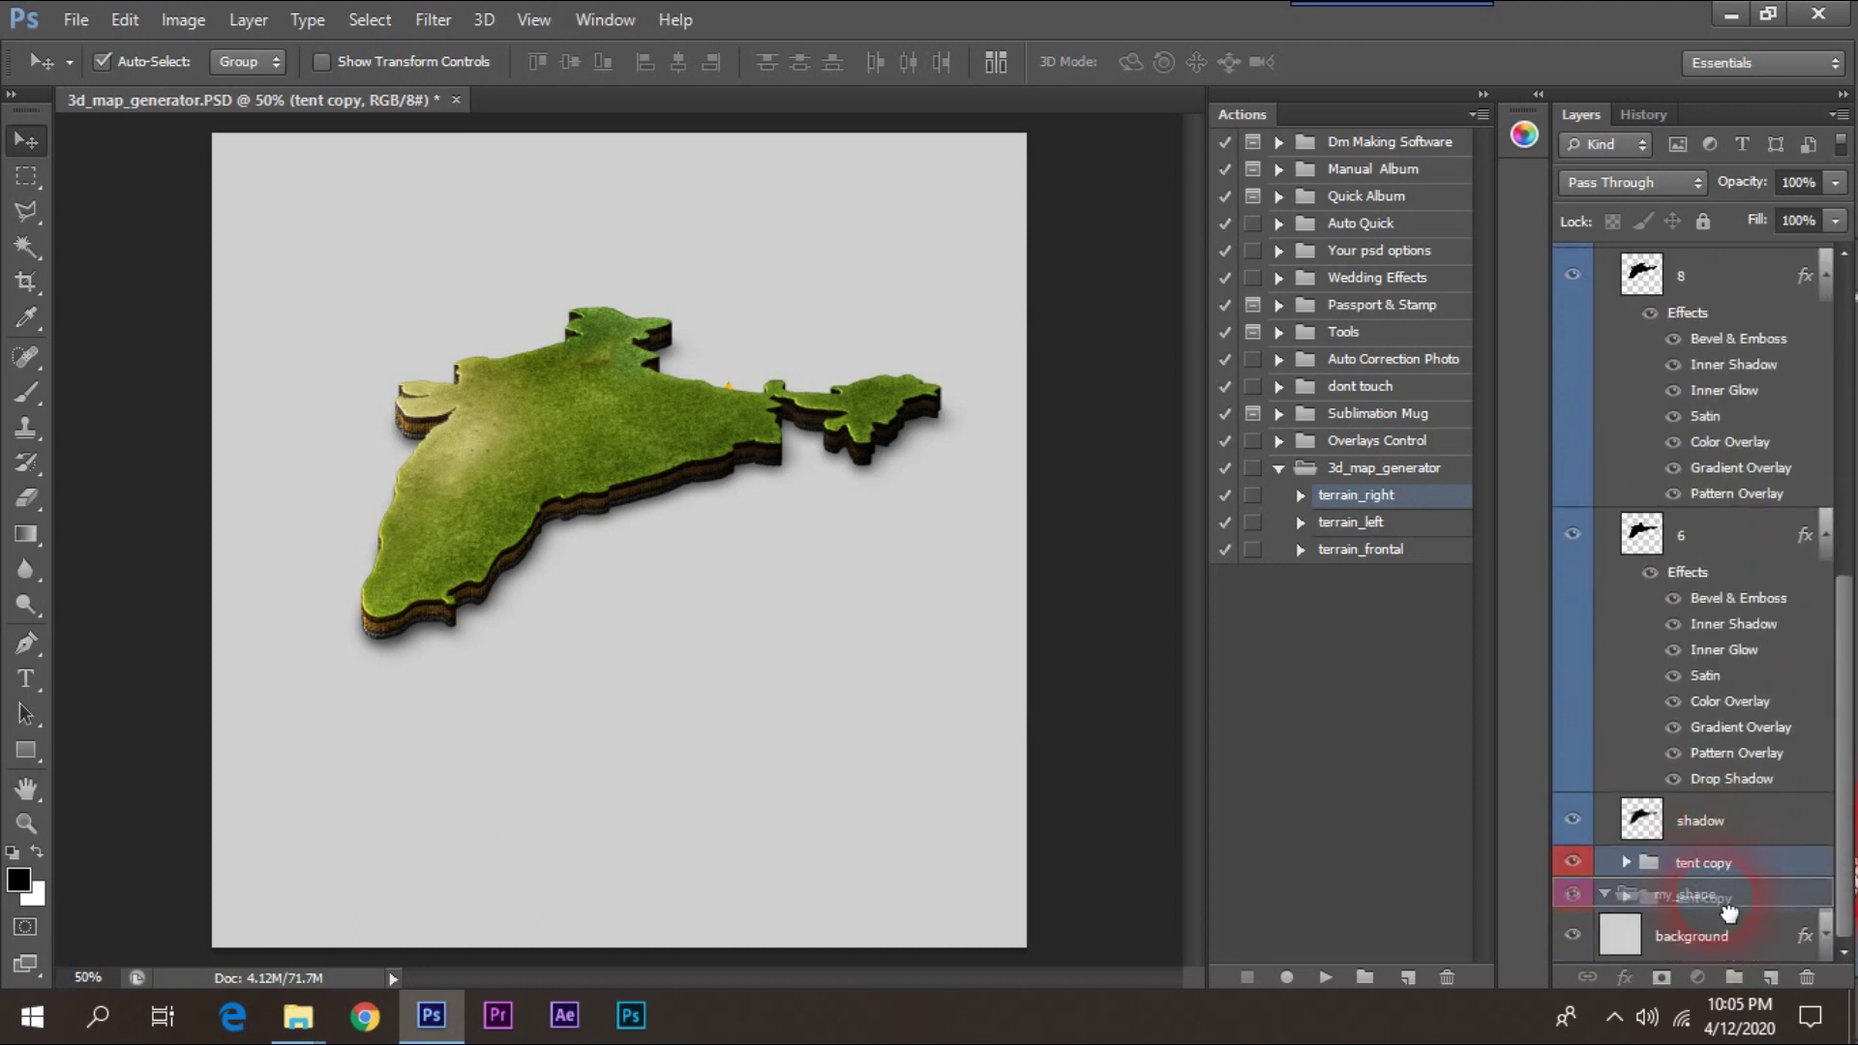
drag(1729, 912, 1730, 915)
scroll(1646, 600, up, 3)
scroll(1606, 445, up, 2)
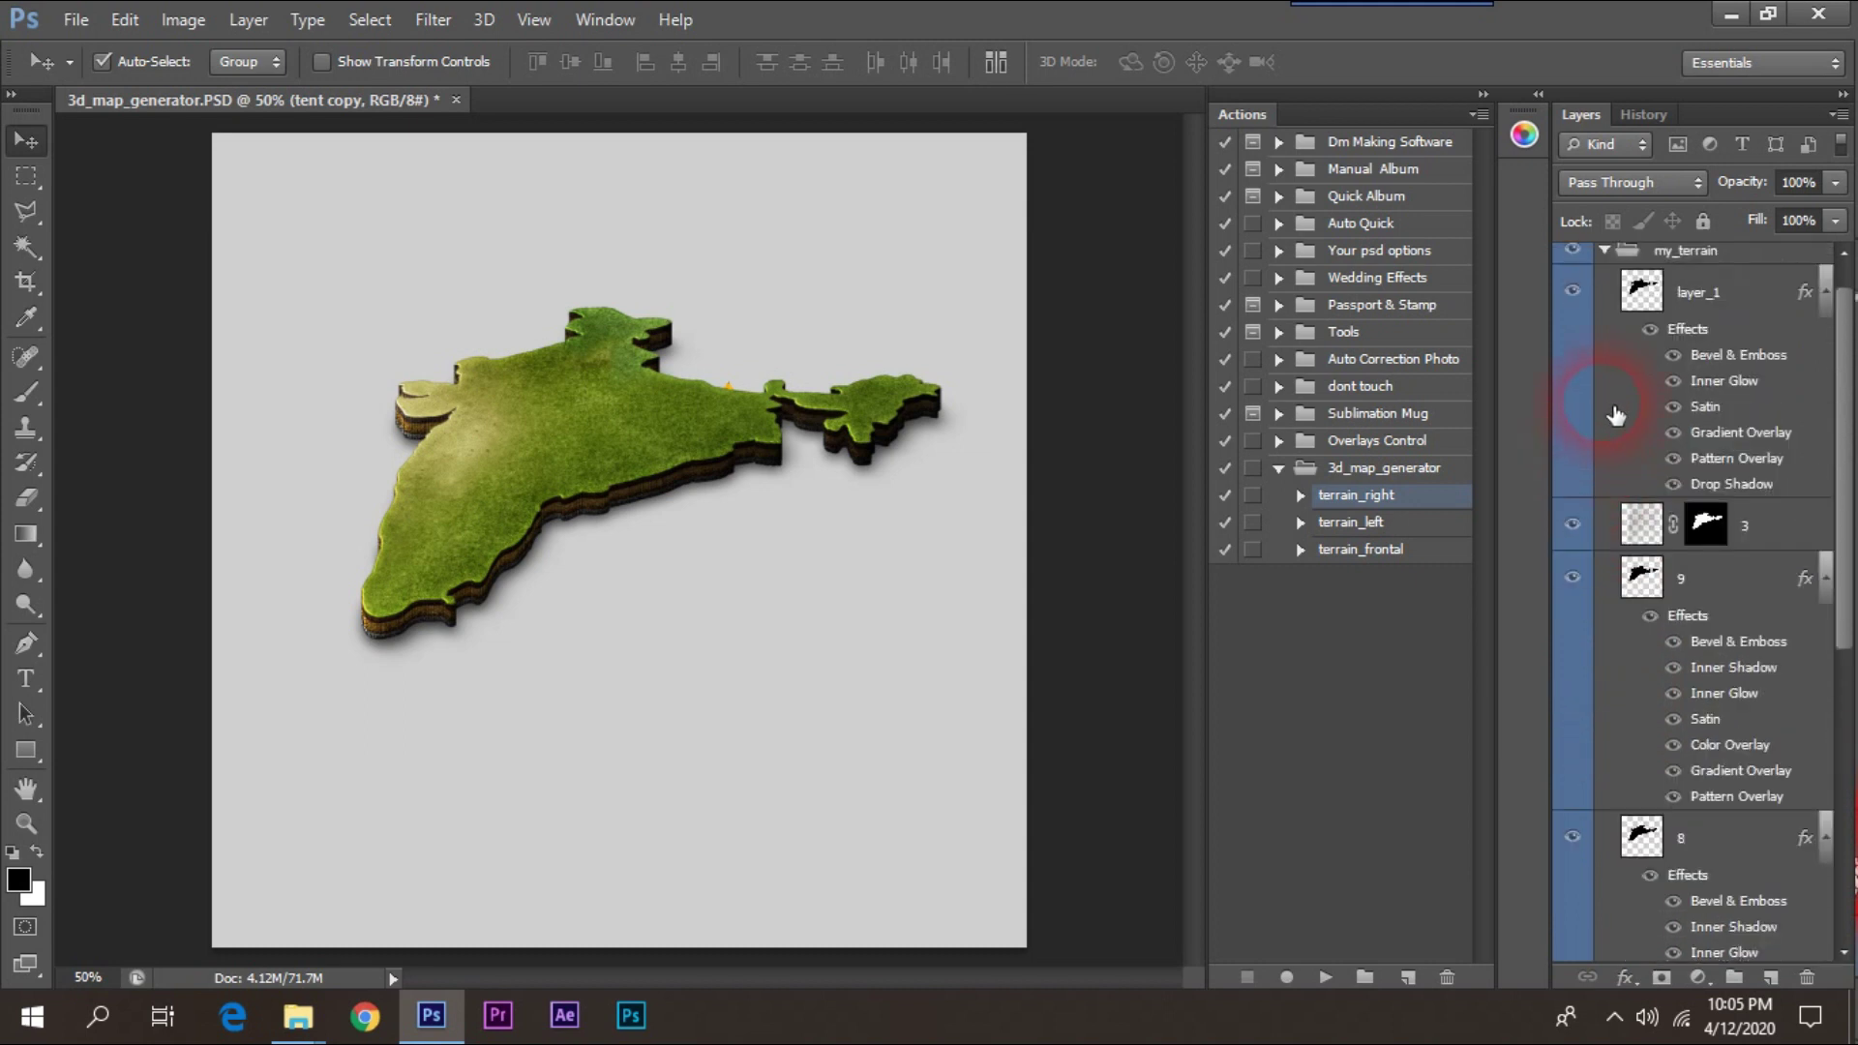
scroll(1611, 387, up, 2)
click(1610, 291)
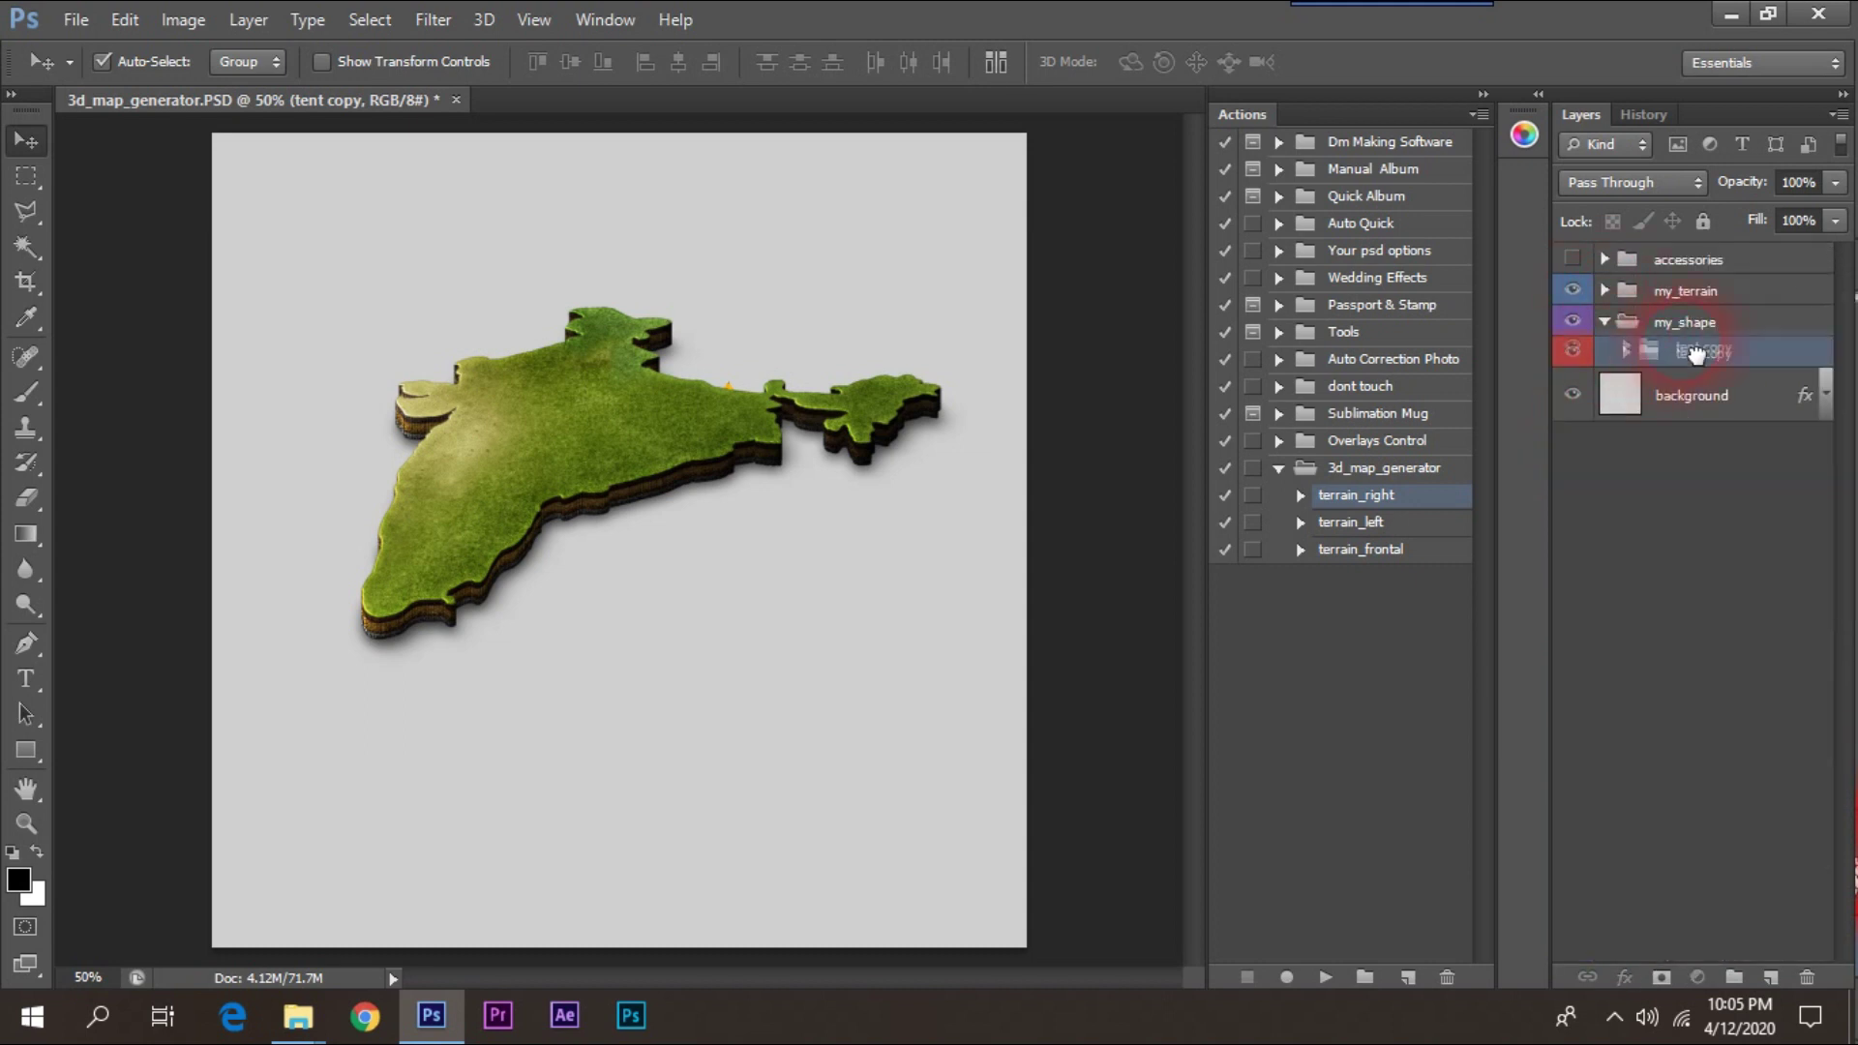
drag(1730, 325, 1727, 325)
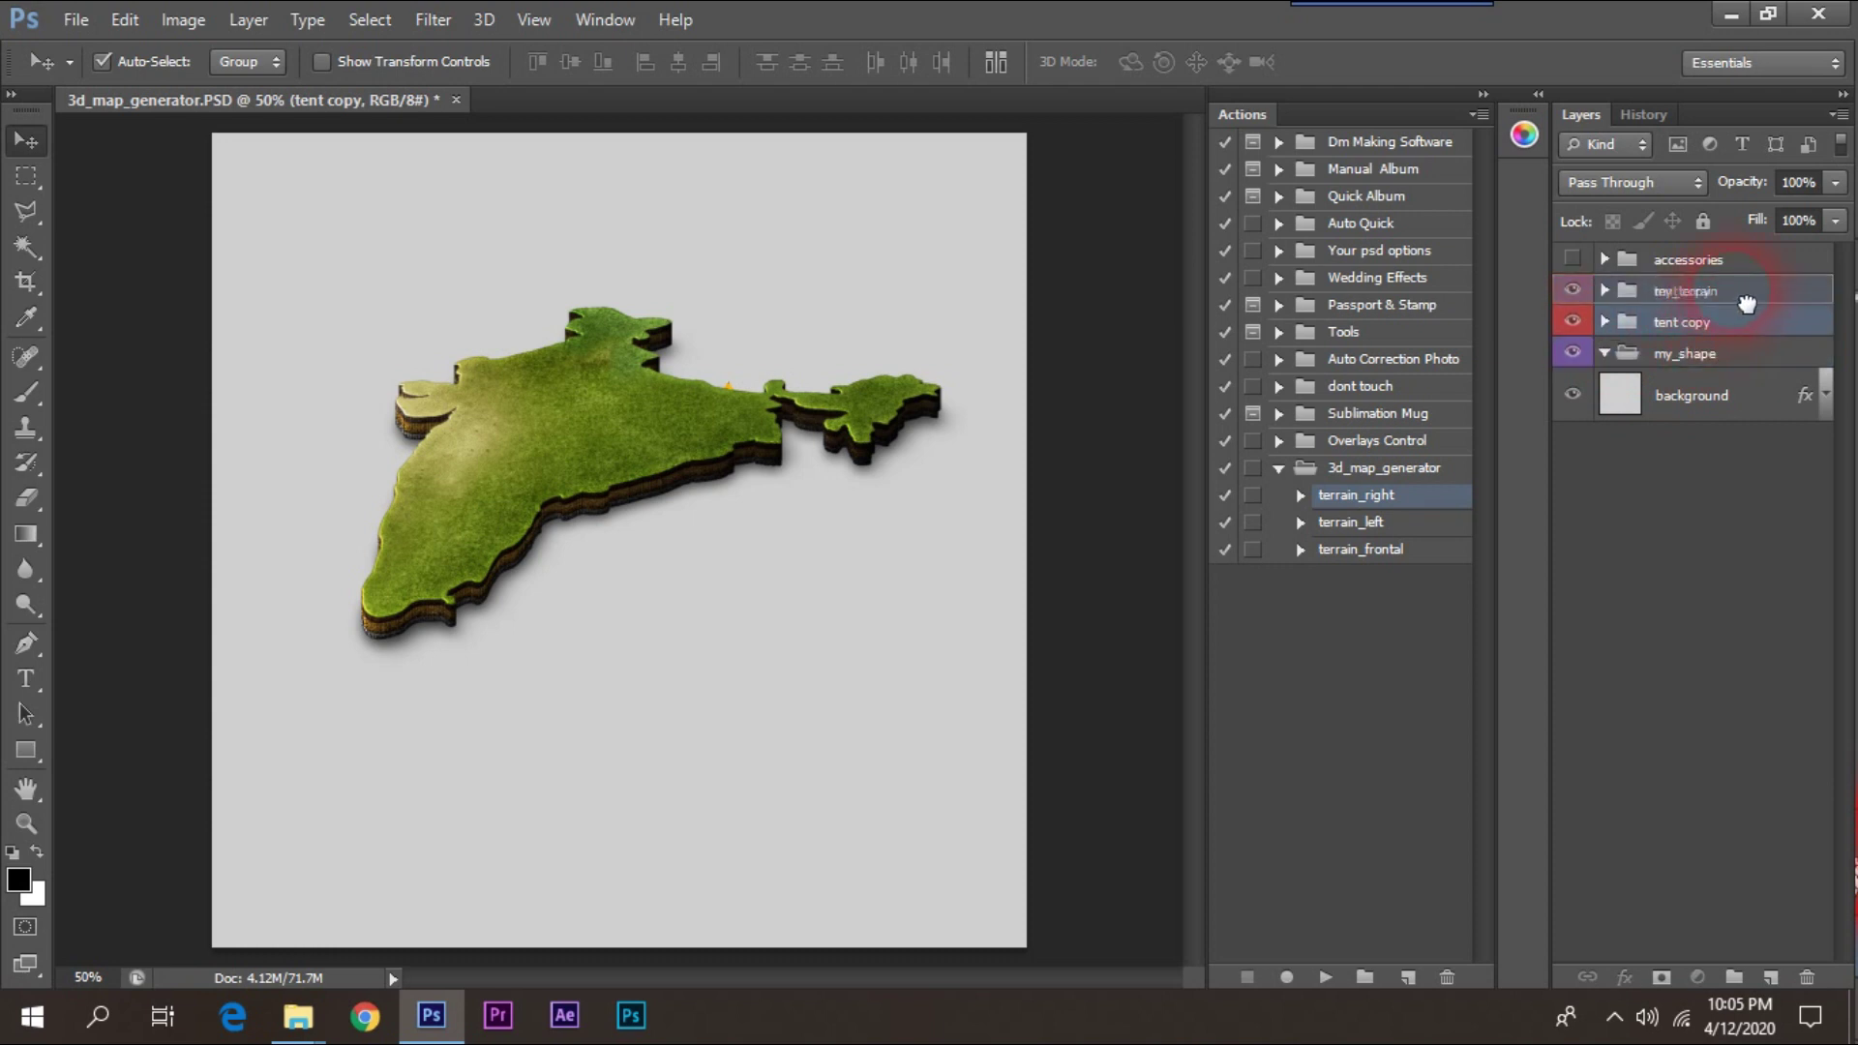
drag(1762, 292, 1764, 287)
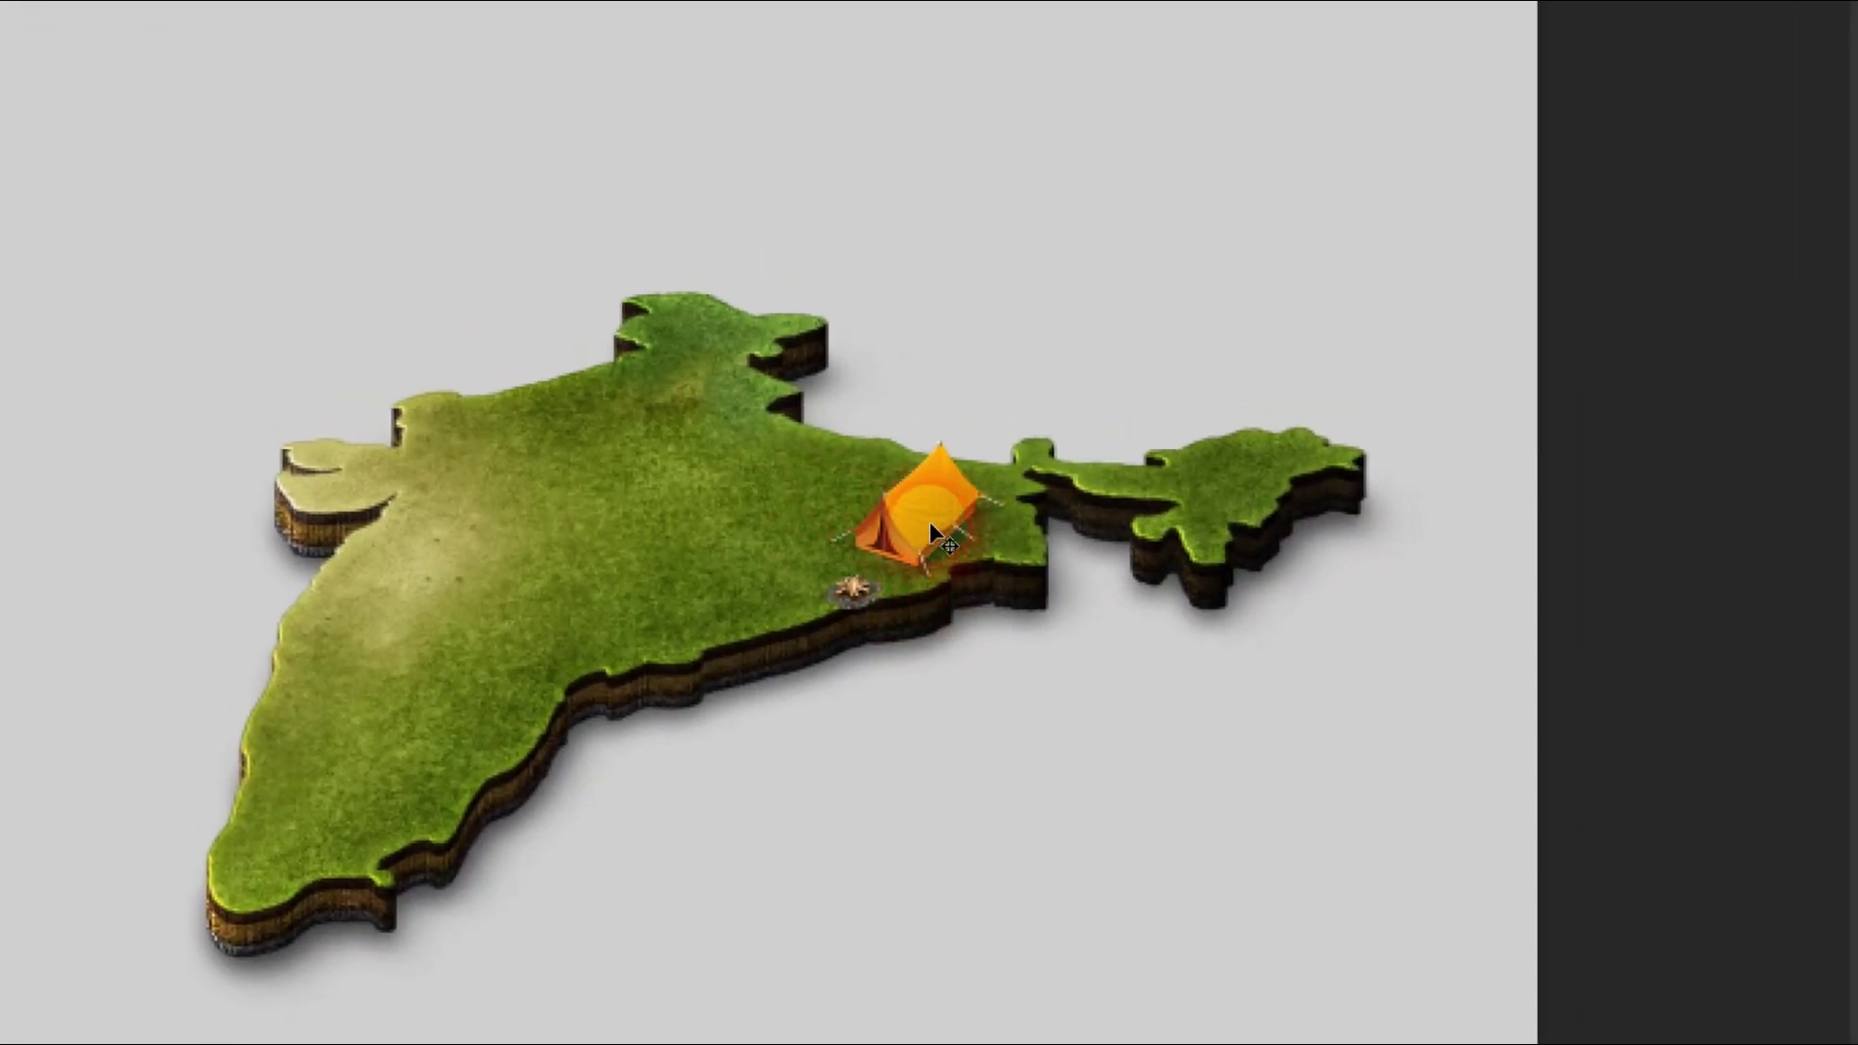
click(929, 521)
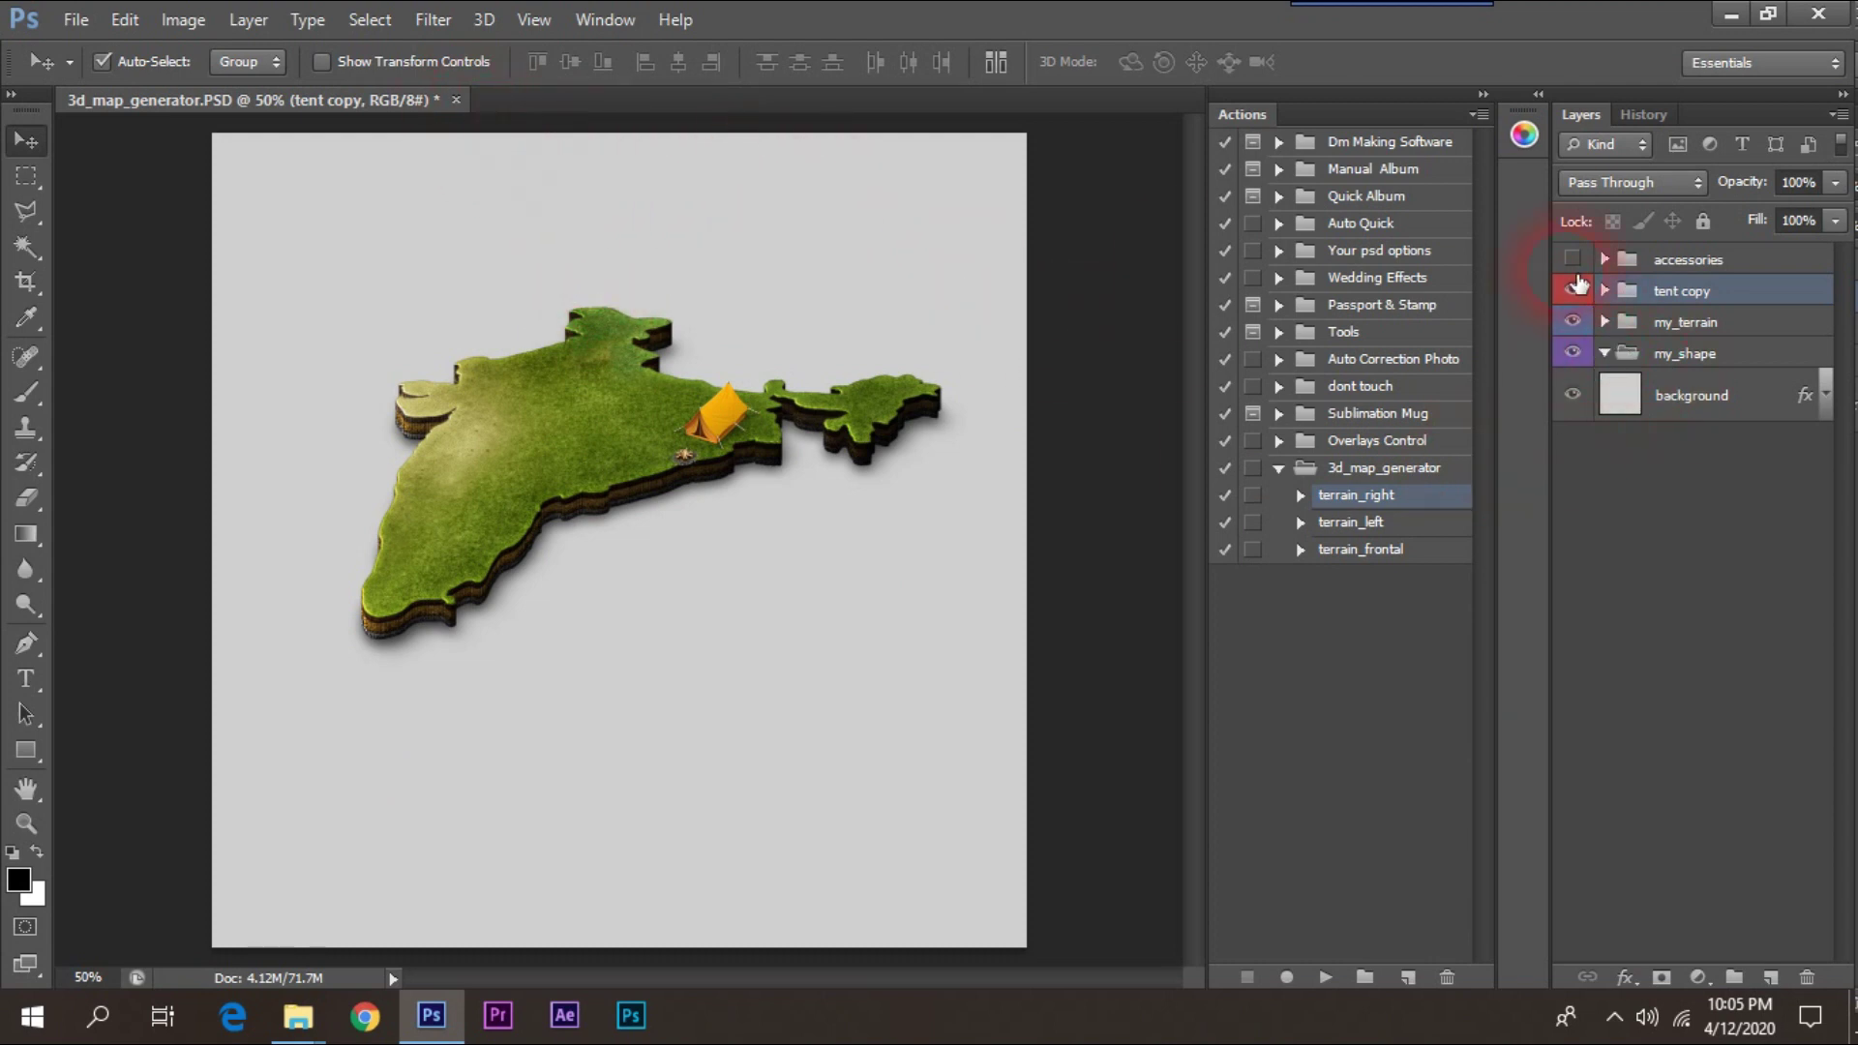
Trash the my_terrain group and tent copy, then toggle the accessories group on and off.
drag(1679, 322, 1771, 458)
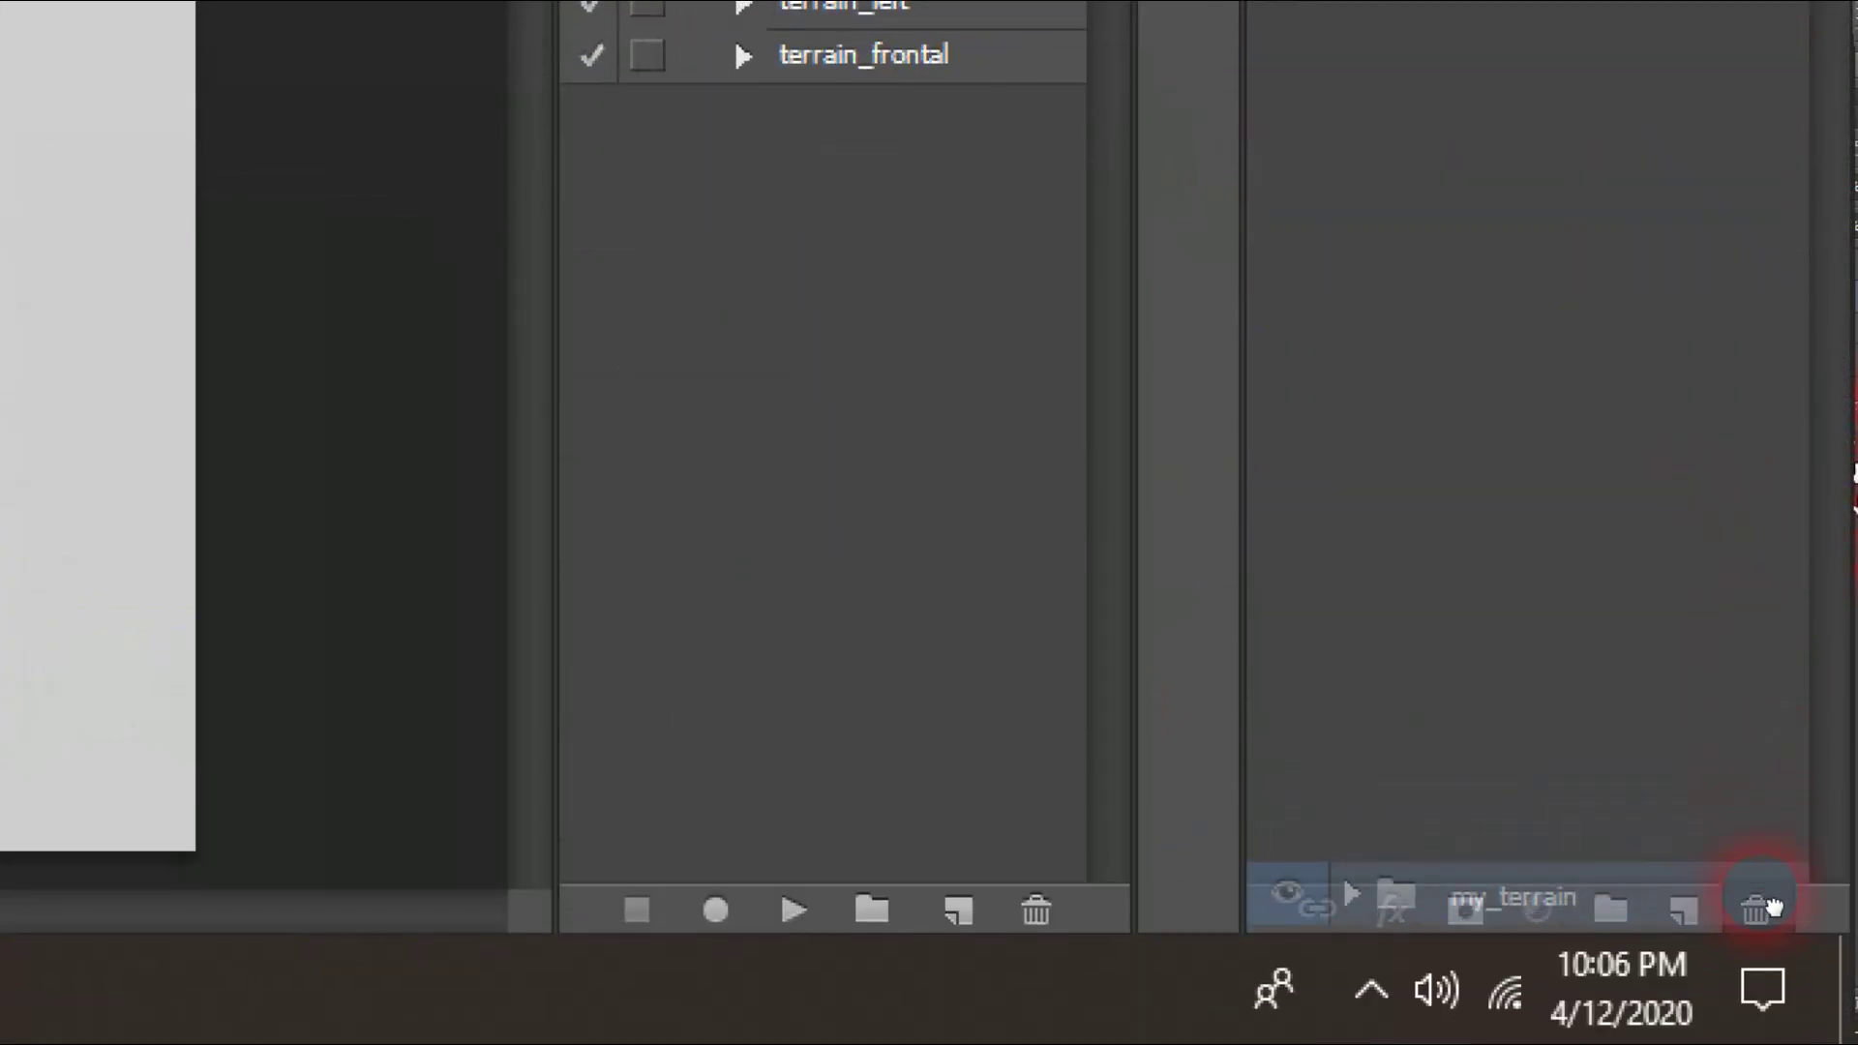
drag(1684, 537, 1764, 902)
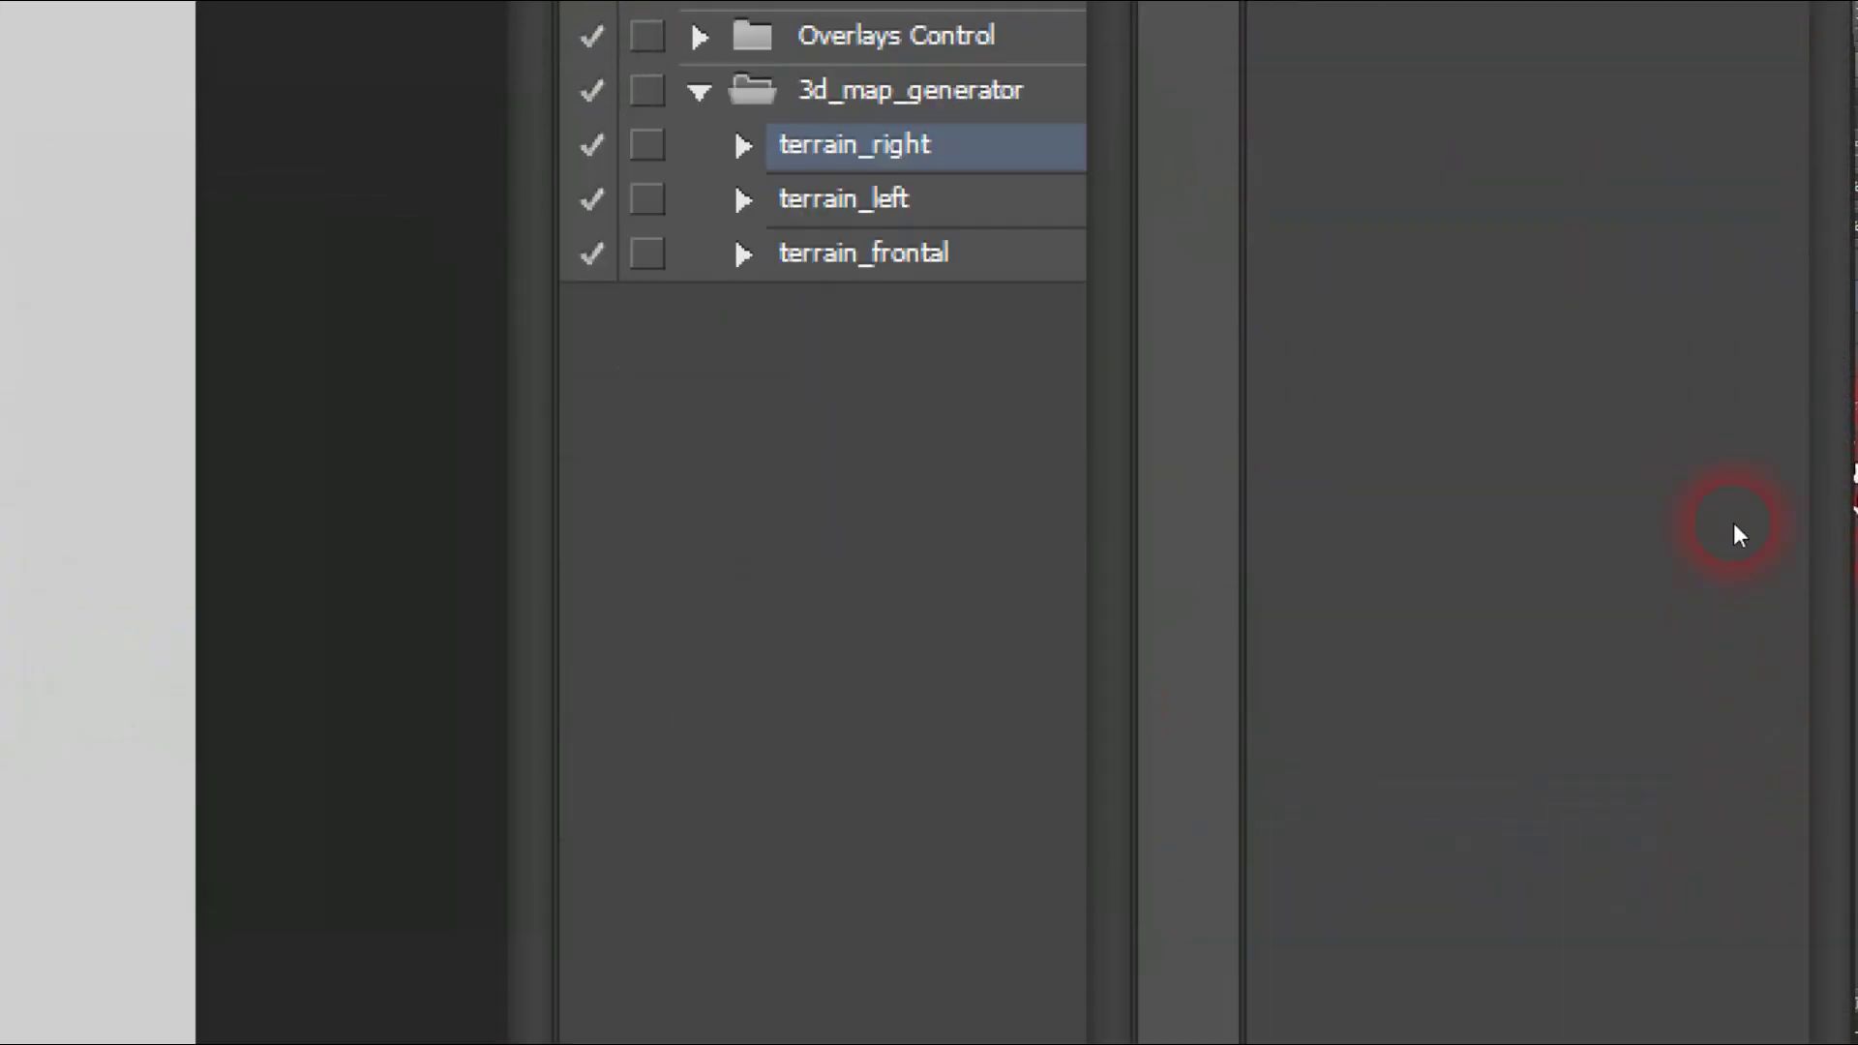
mouse_move(1457, 487)
mouse_down()
mouse_move(1570, 537)
mouse_move(1764, 904)
mouse_up()
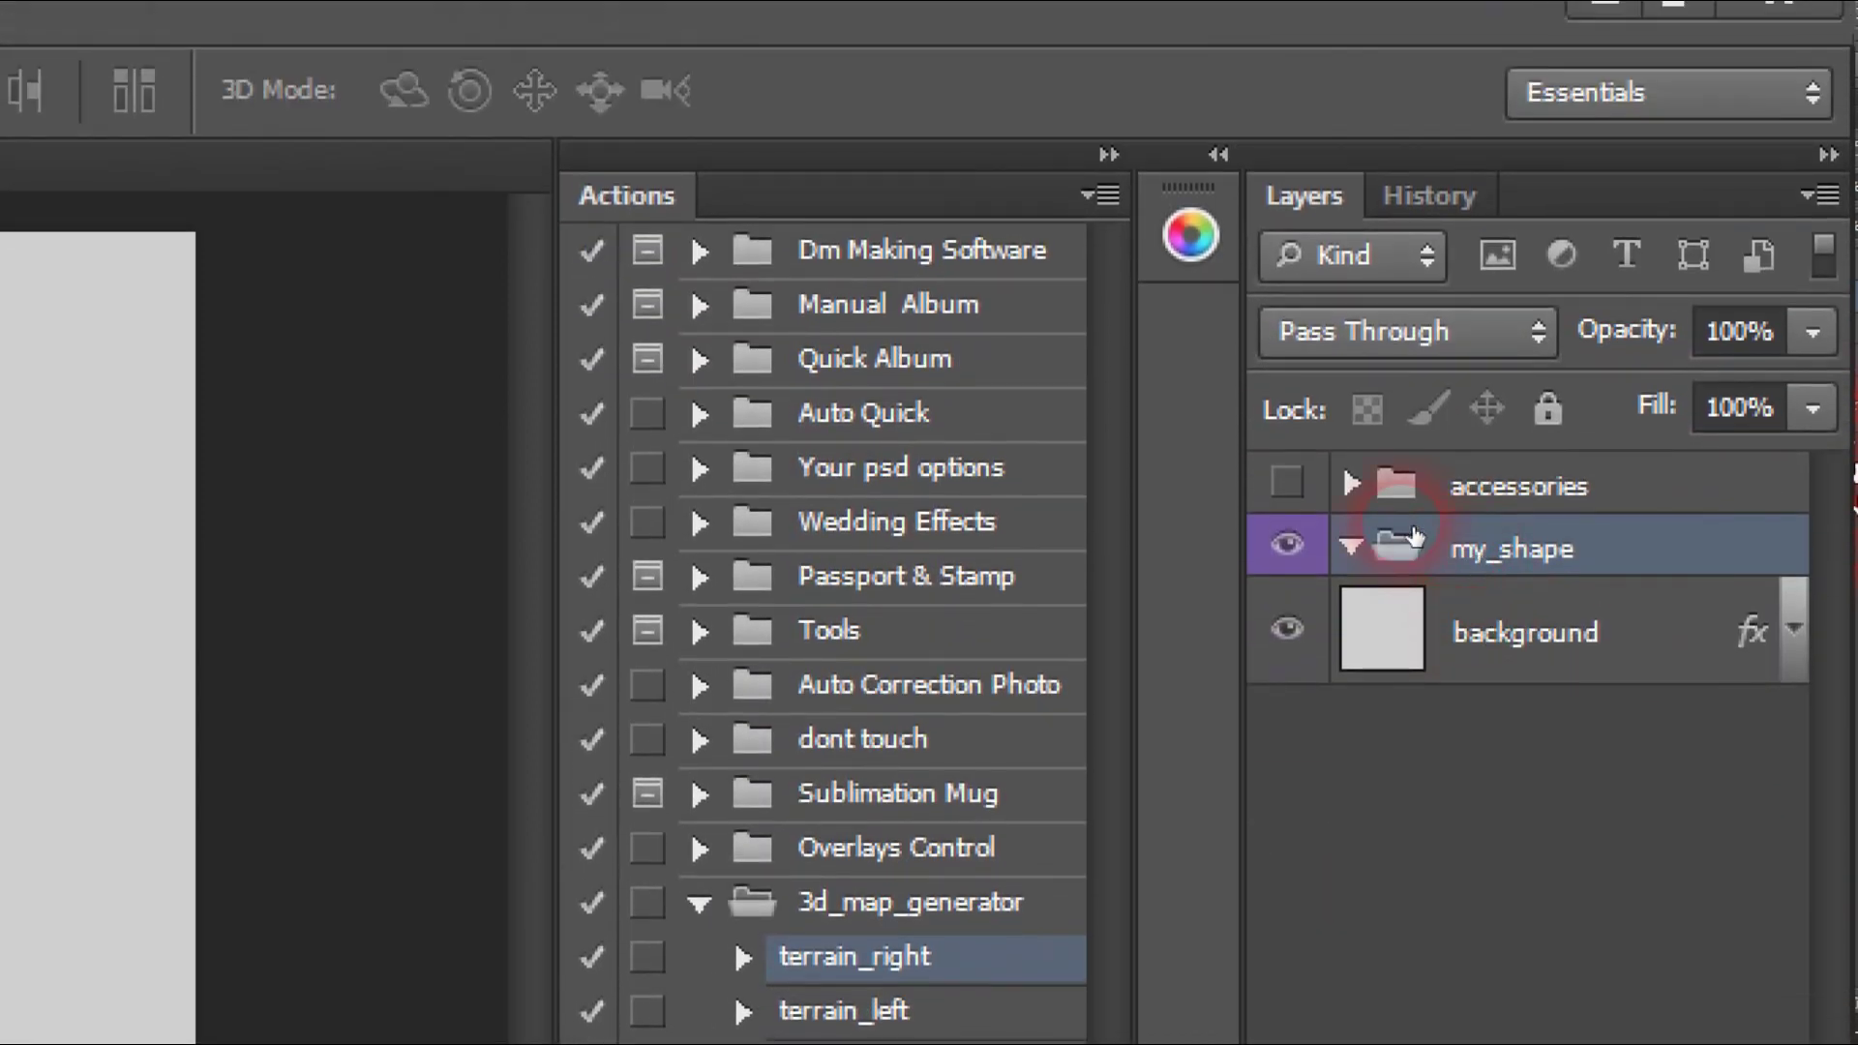
click(1296, 499)
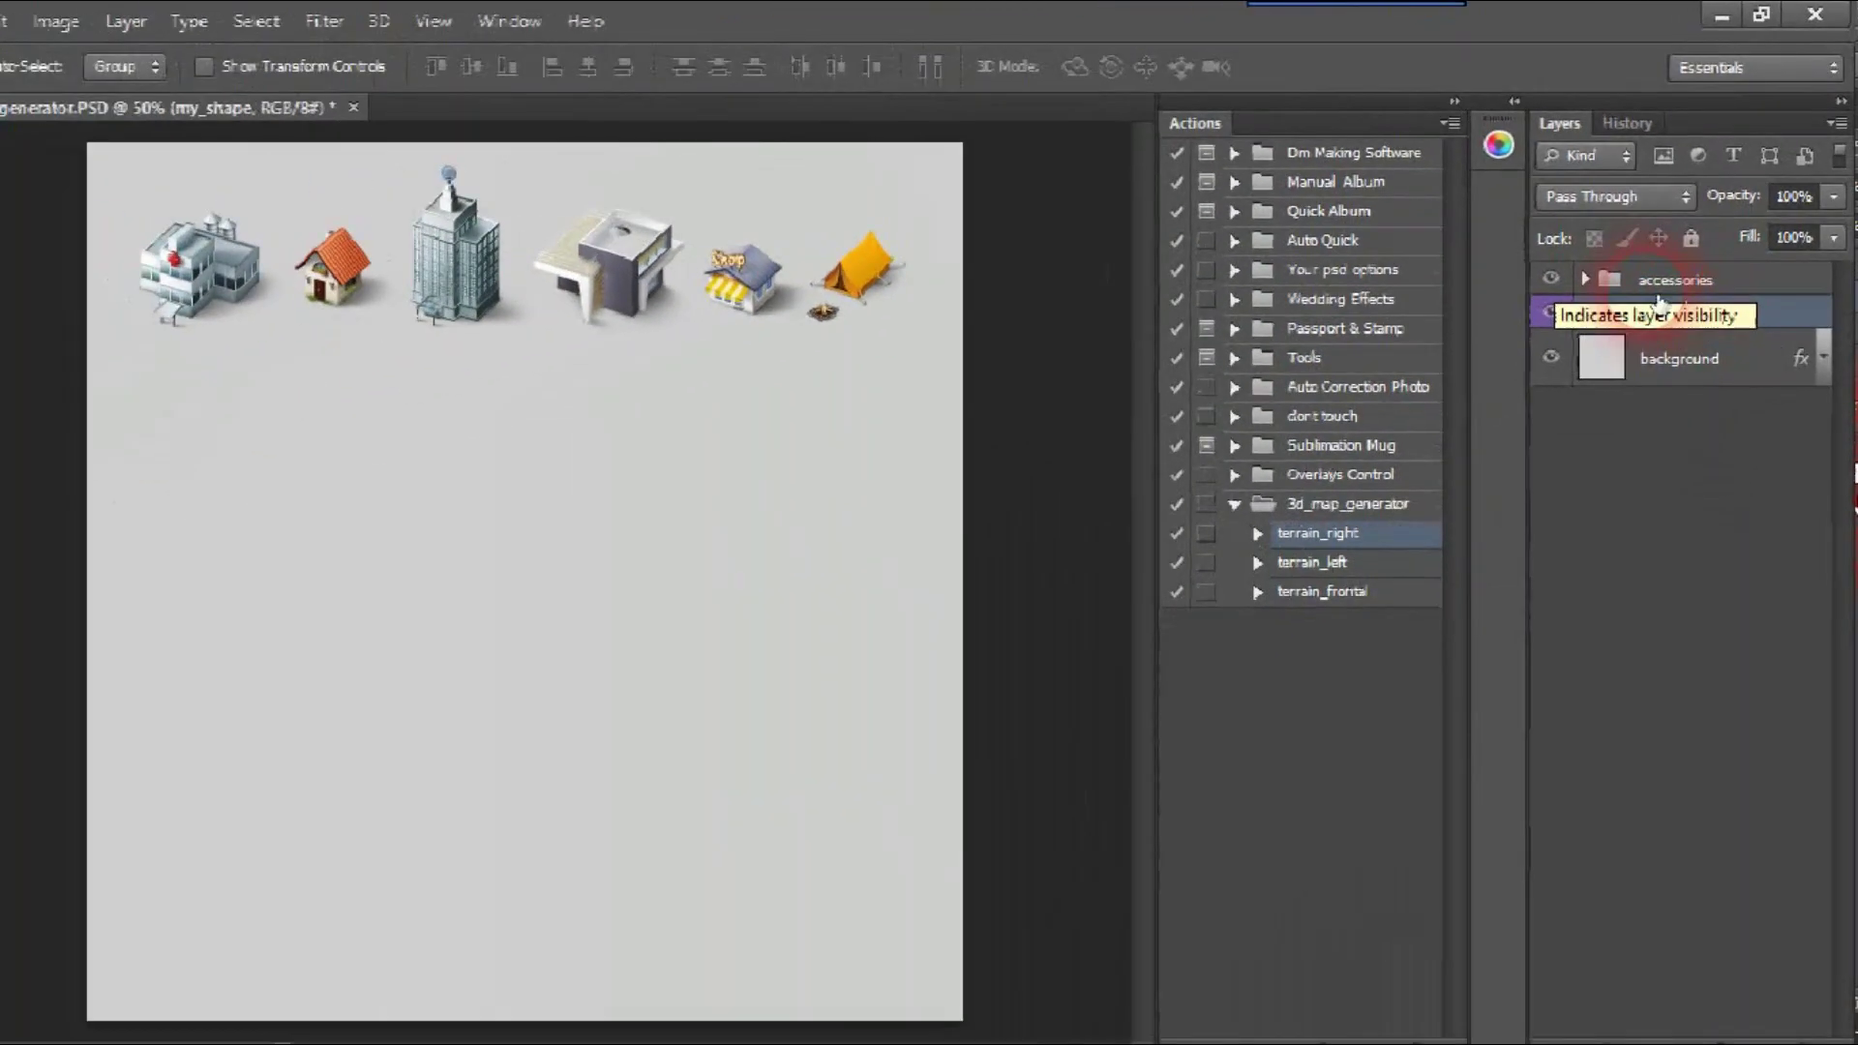
click(1573, 259)
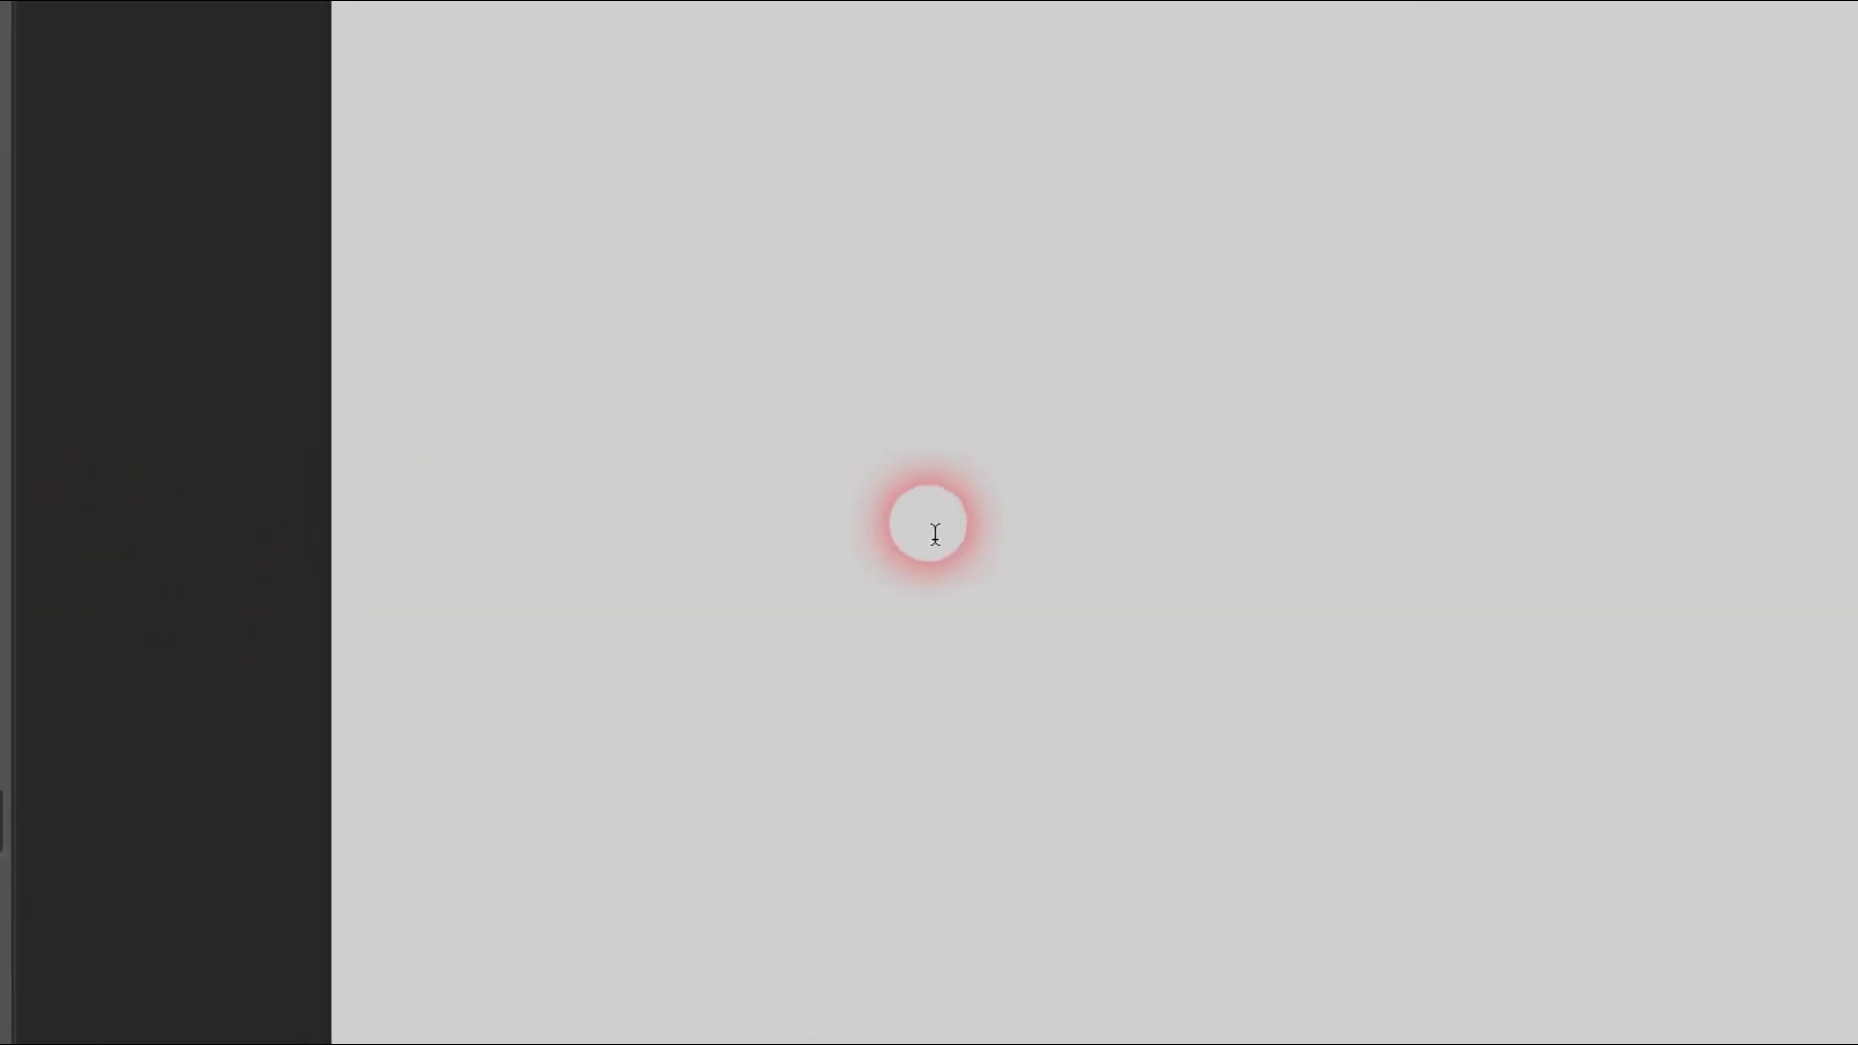
Add the text 'Senty' in Bold and move it into place on the canvas.
click(904, 531)
text(S)
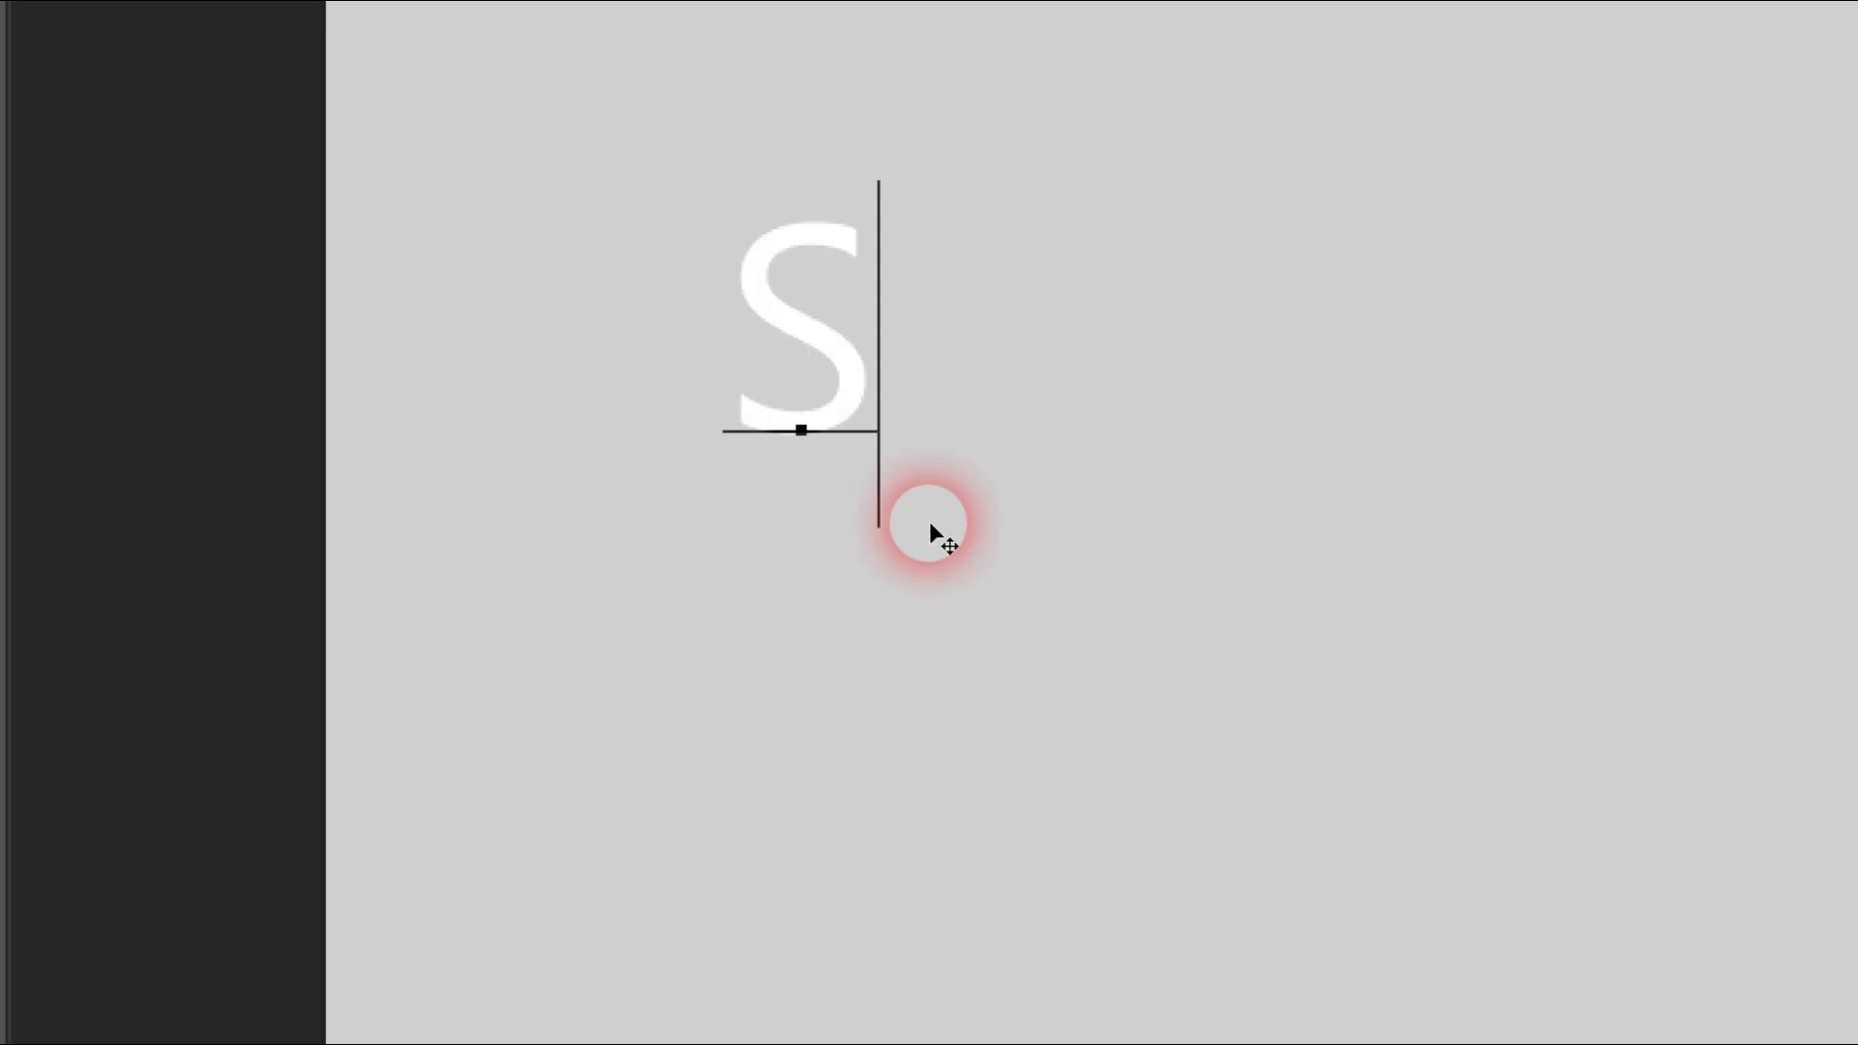
text(e)
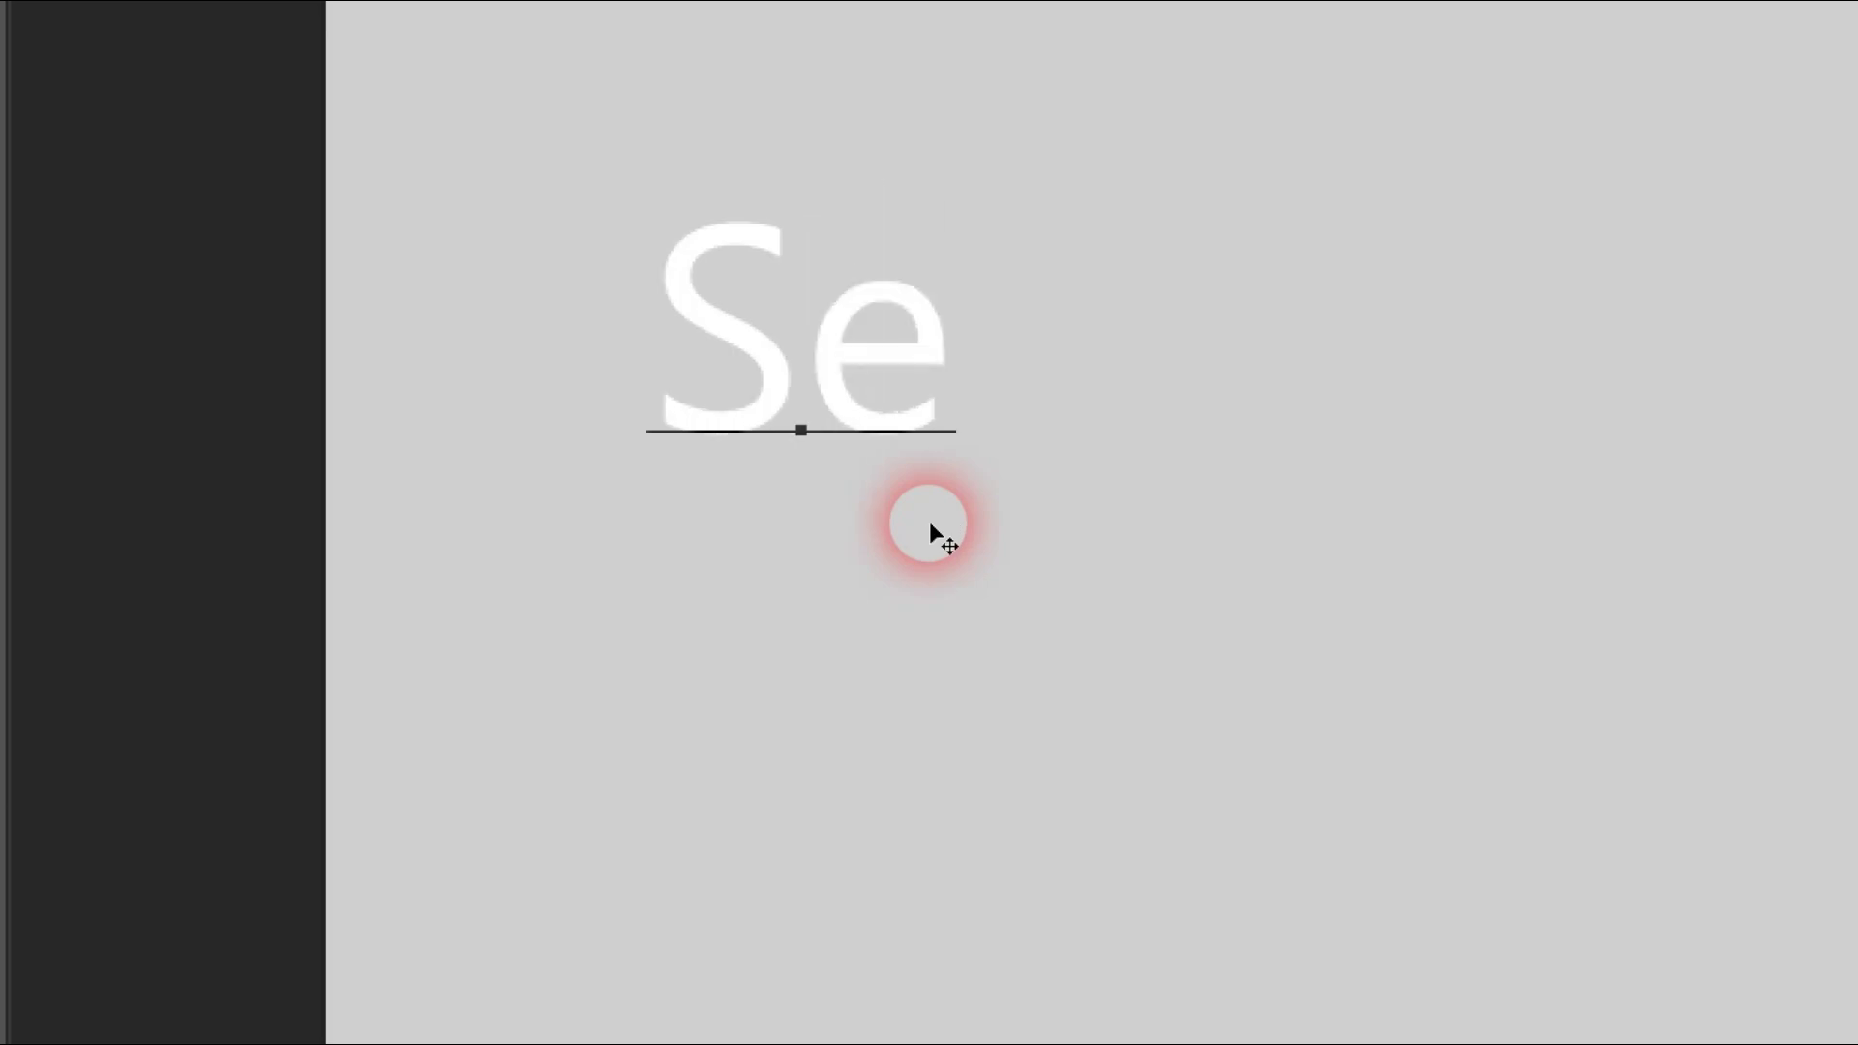
text(nty)
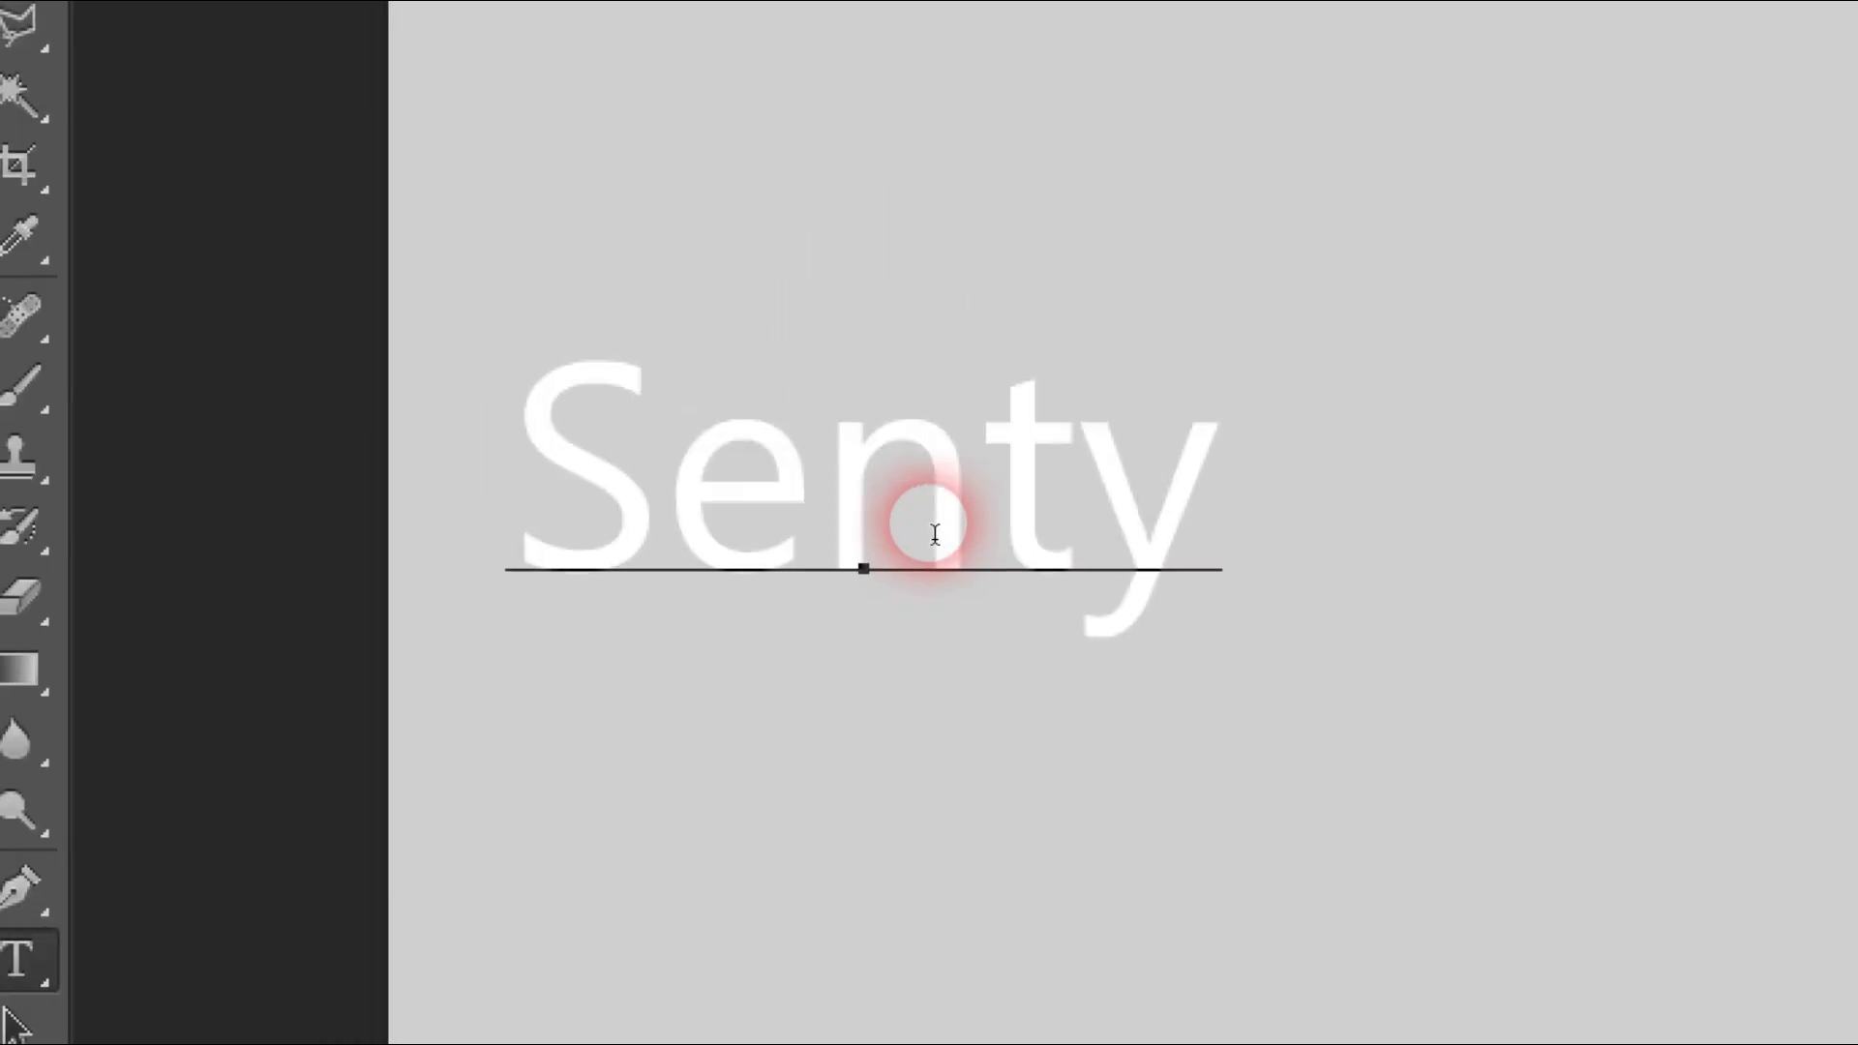
drag(935, 534, 271, 534)
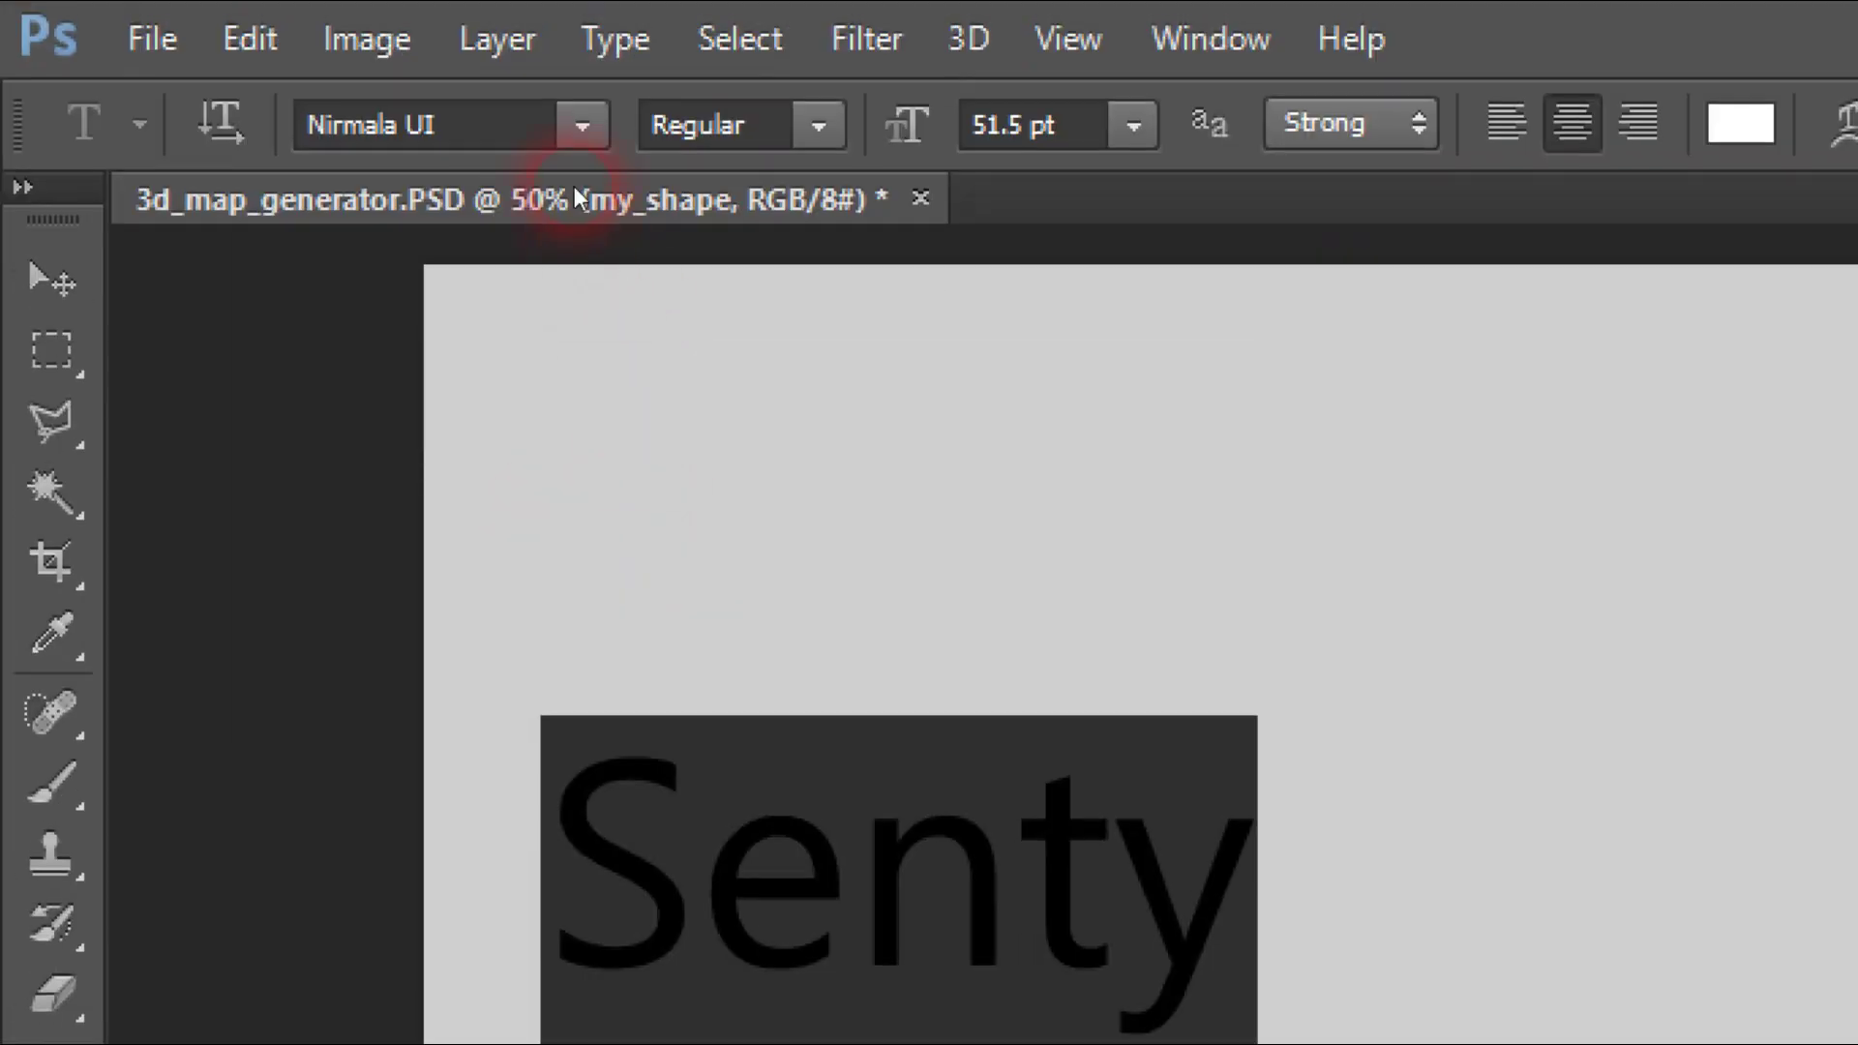
click(580, 126)
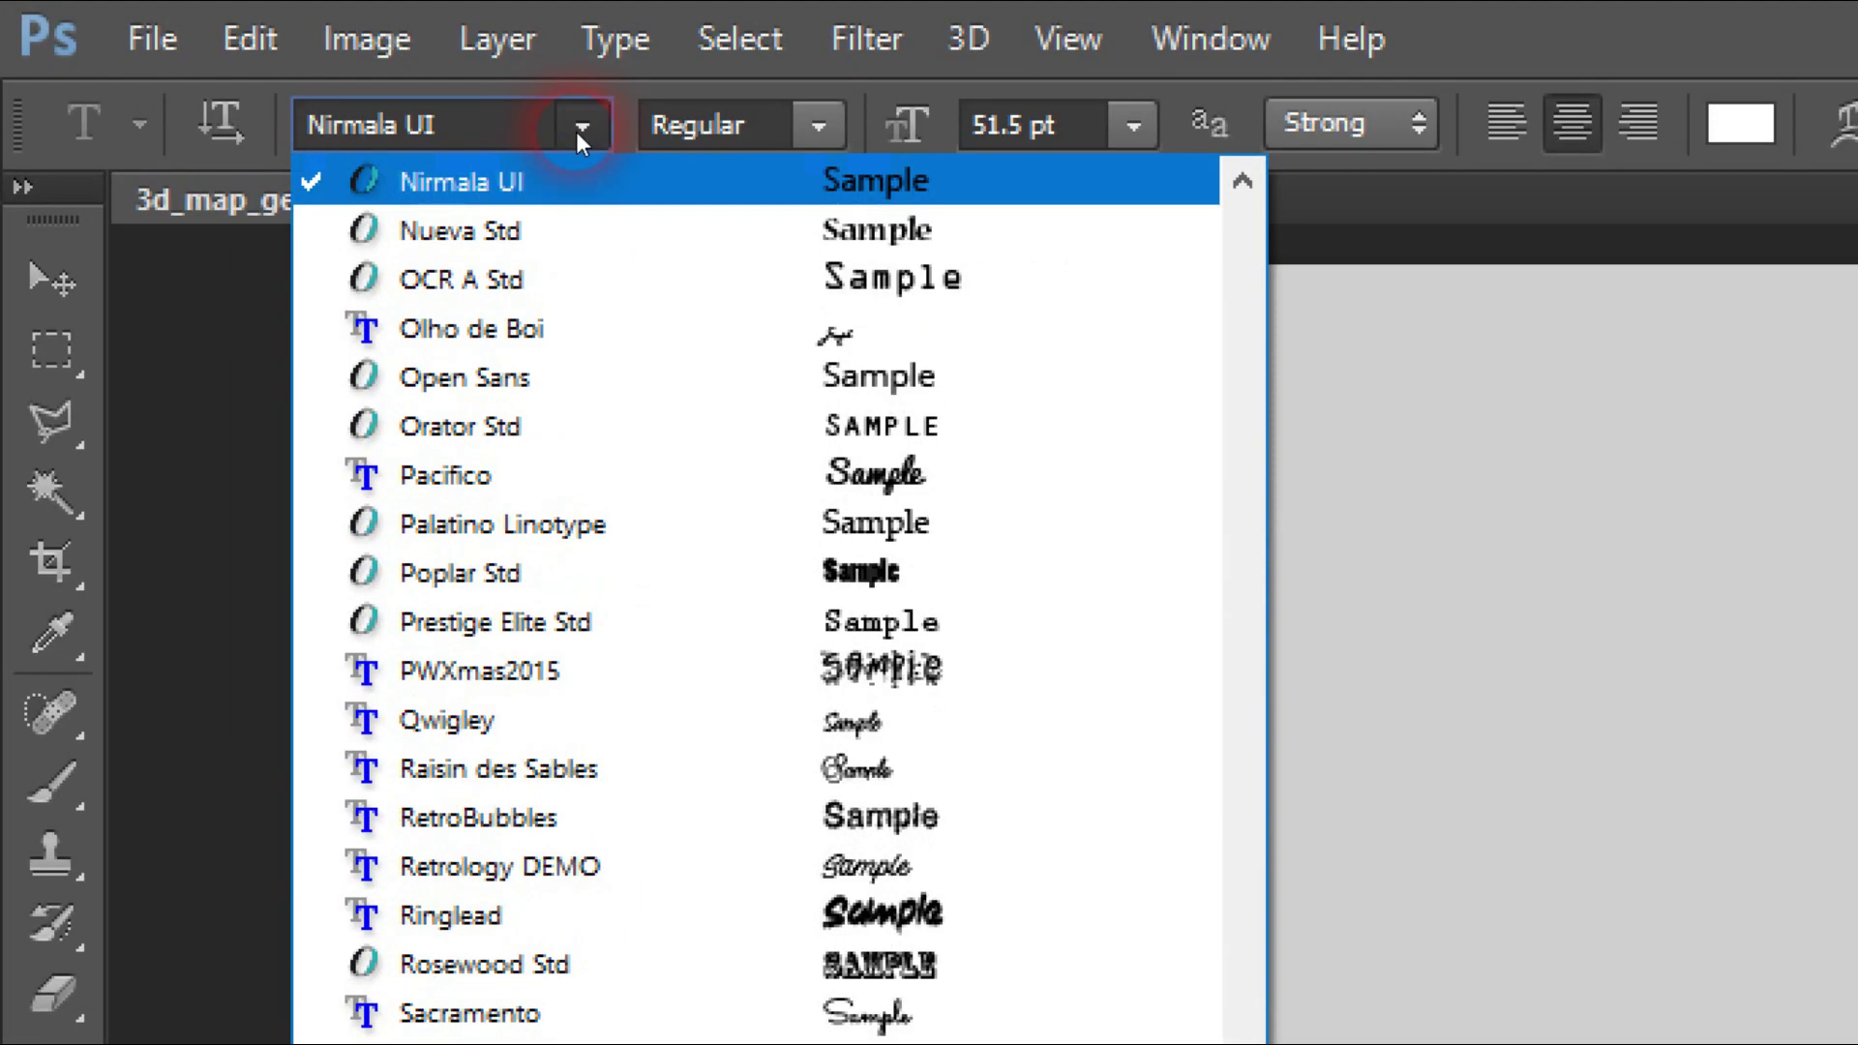
click(808, 121)
click(759, 259)
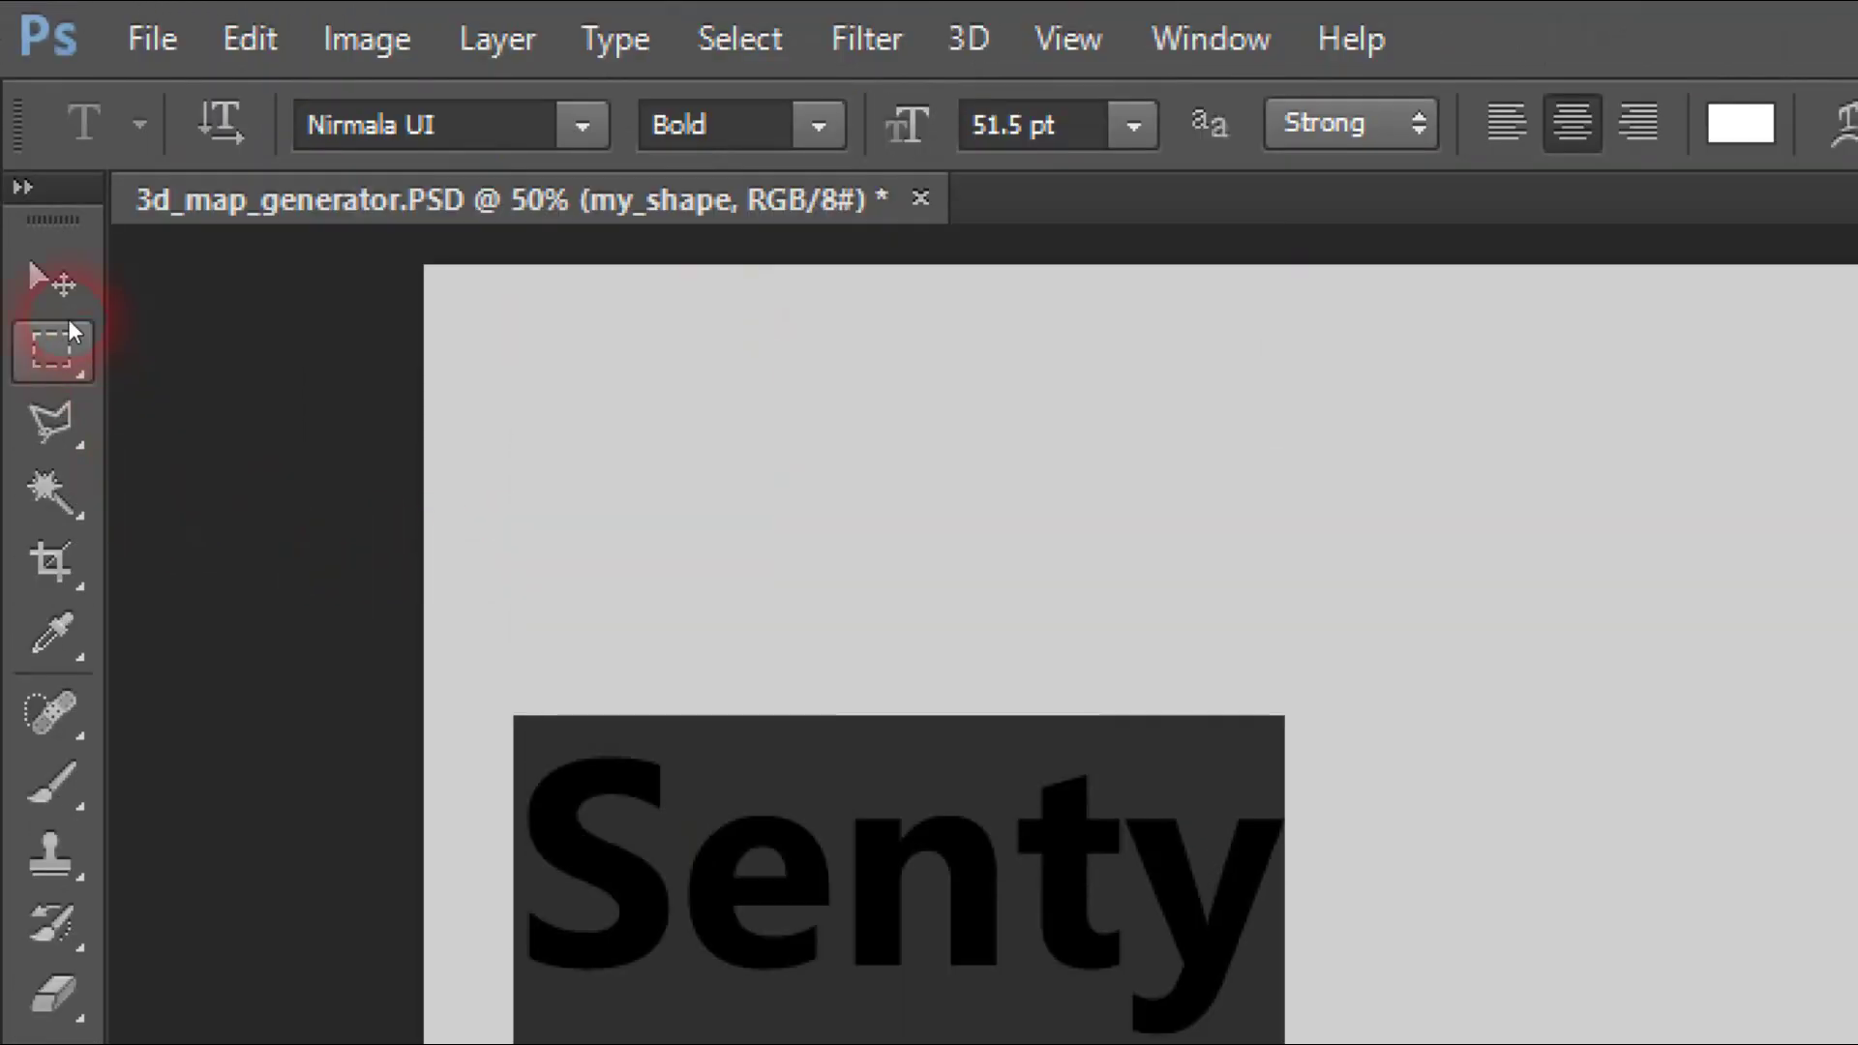
click(50, 53)
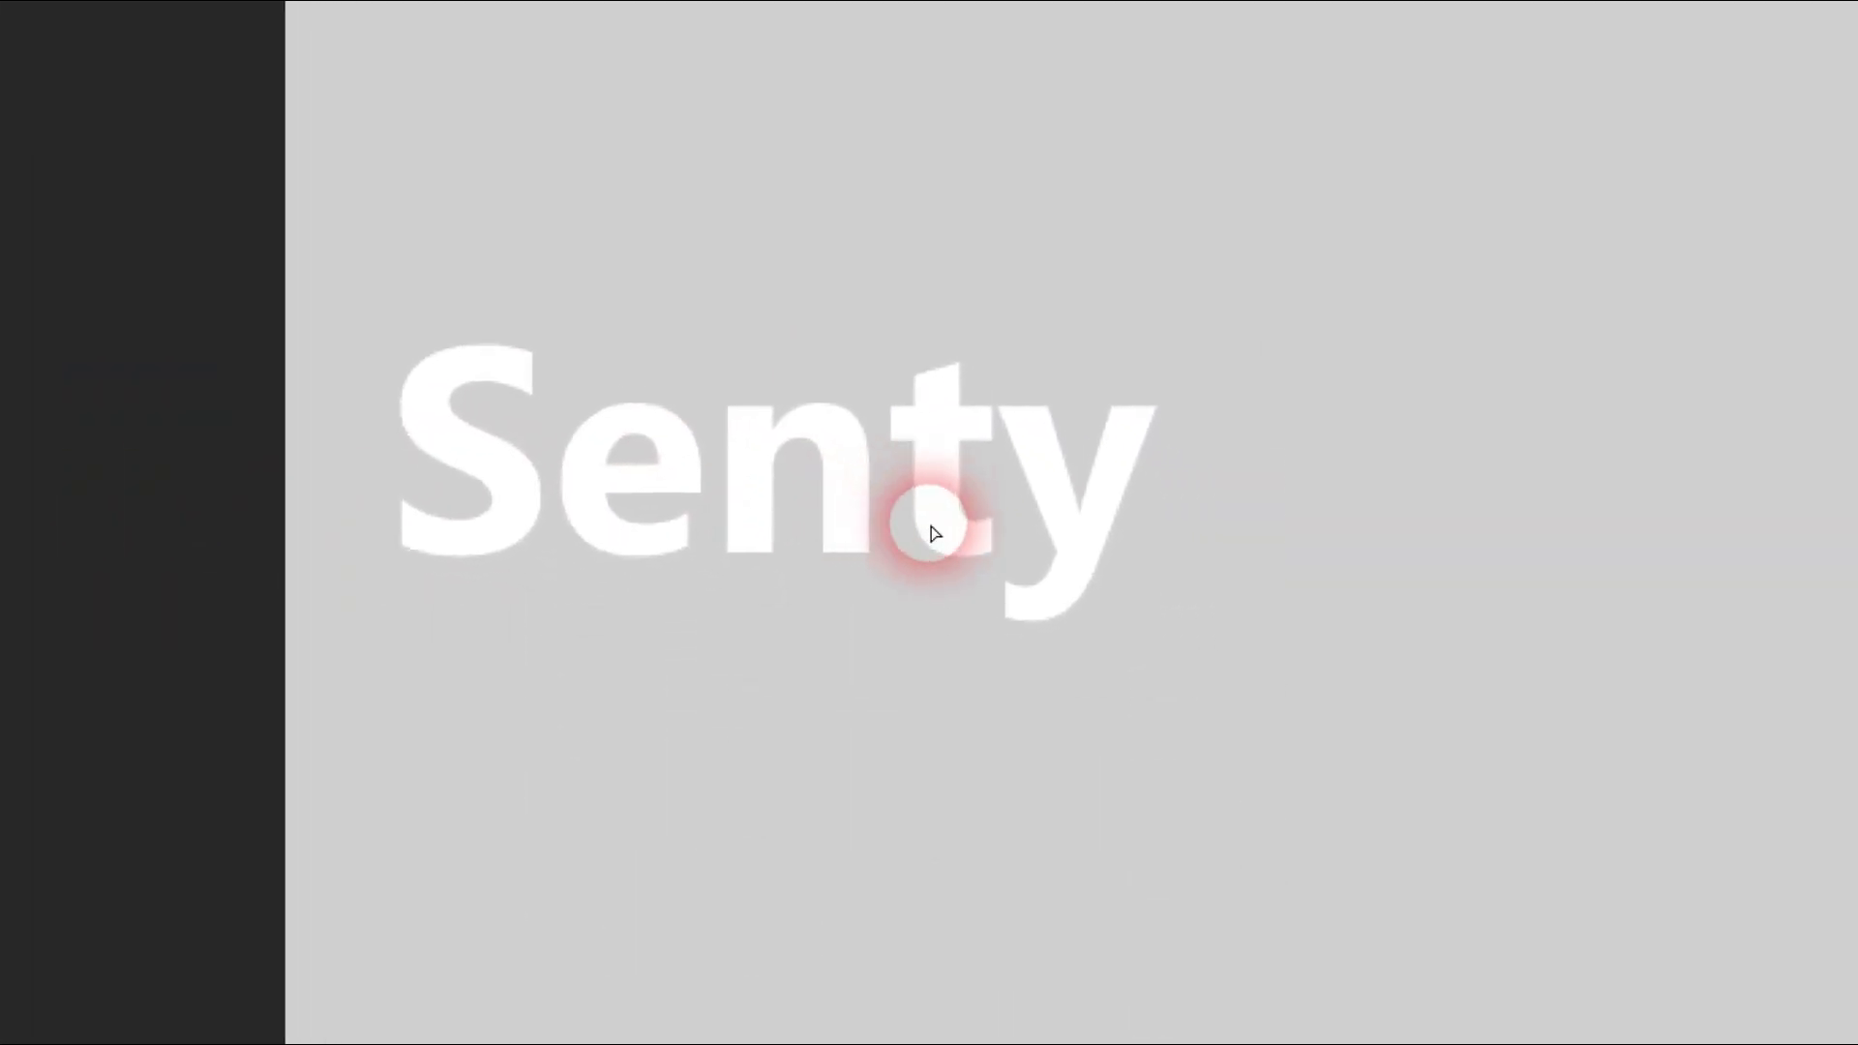
drag(929, 520, 1064, 573)
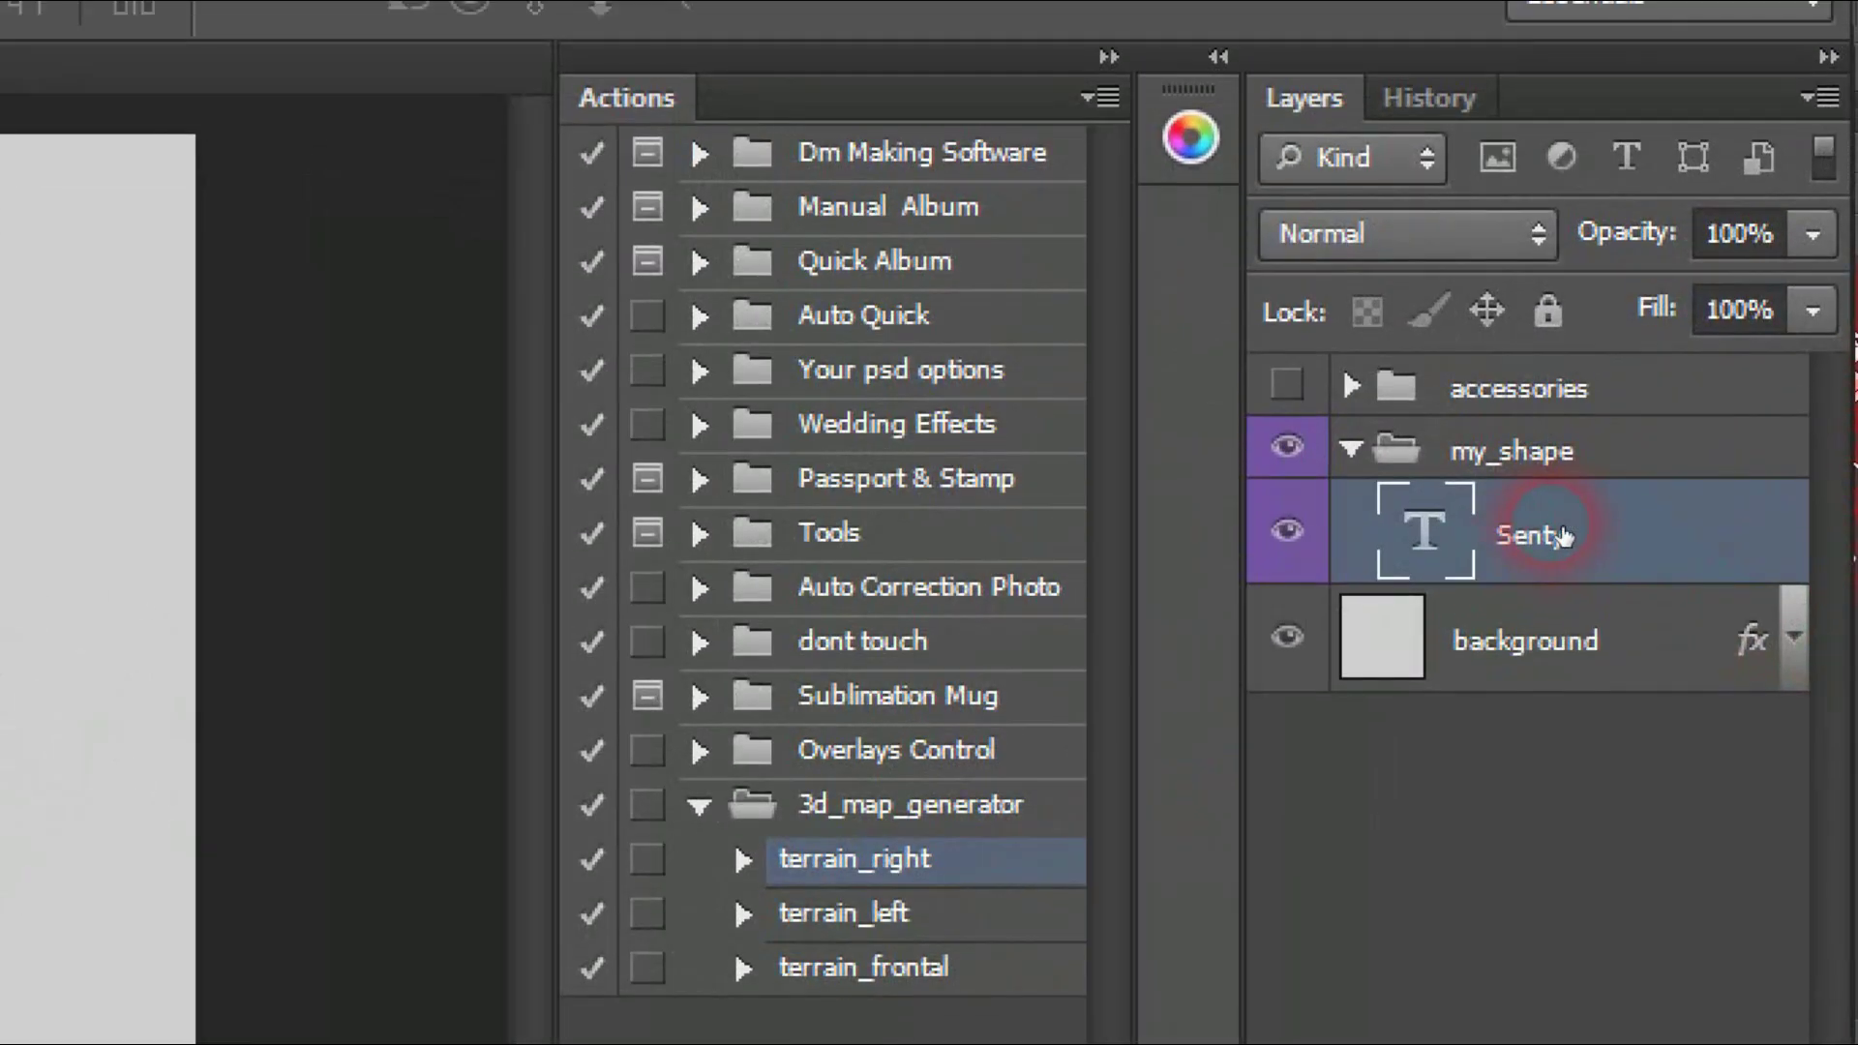
Rasterize Senty, place it inside the collapsed my_shape group, and select terrain_left.
right_click(1560, 534)
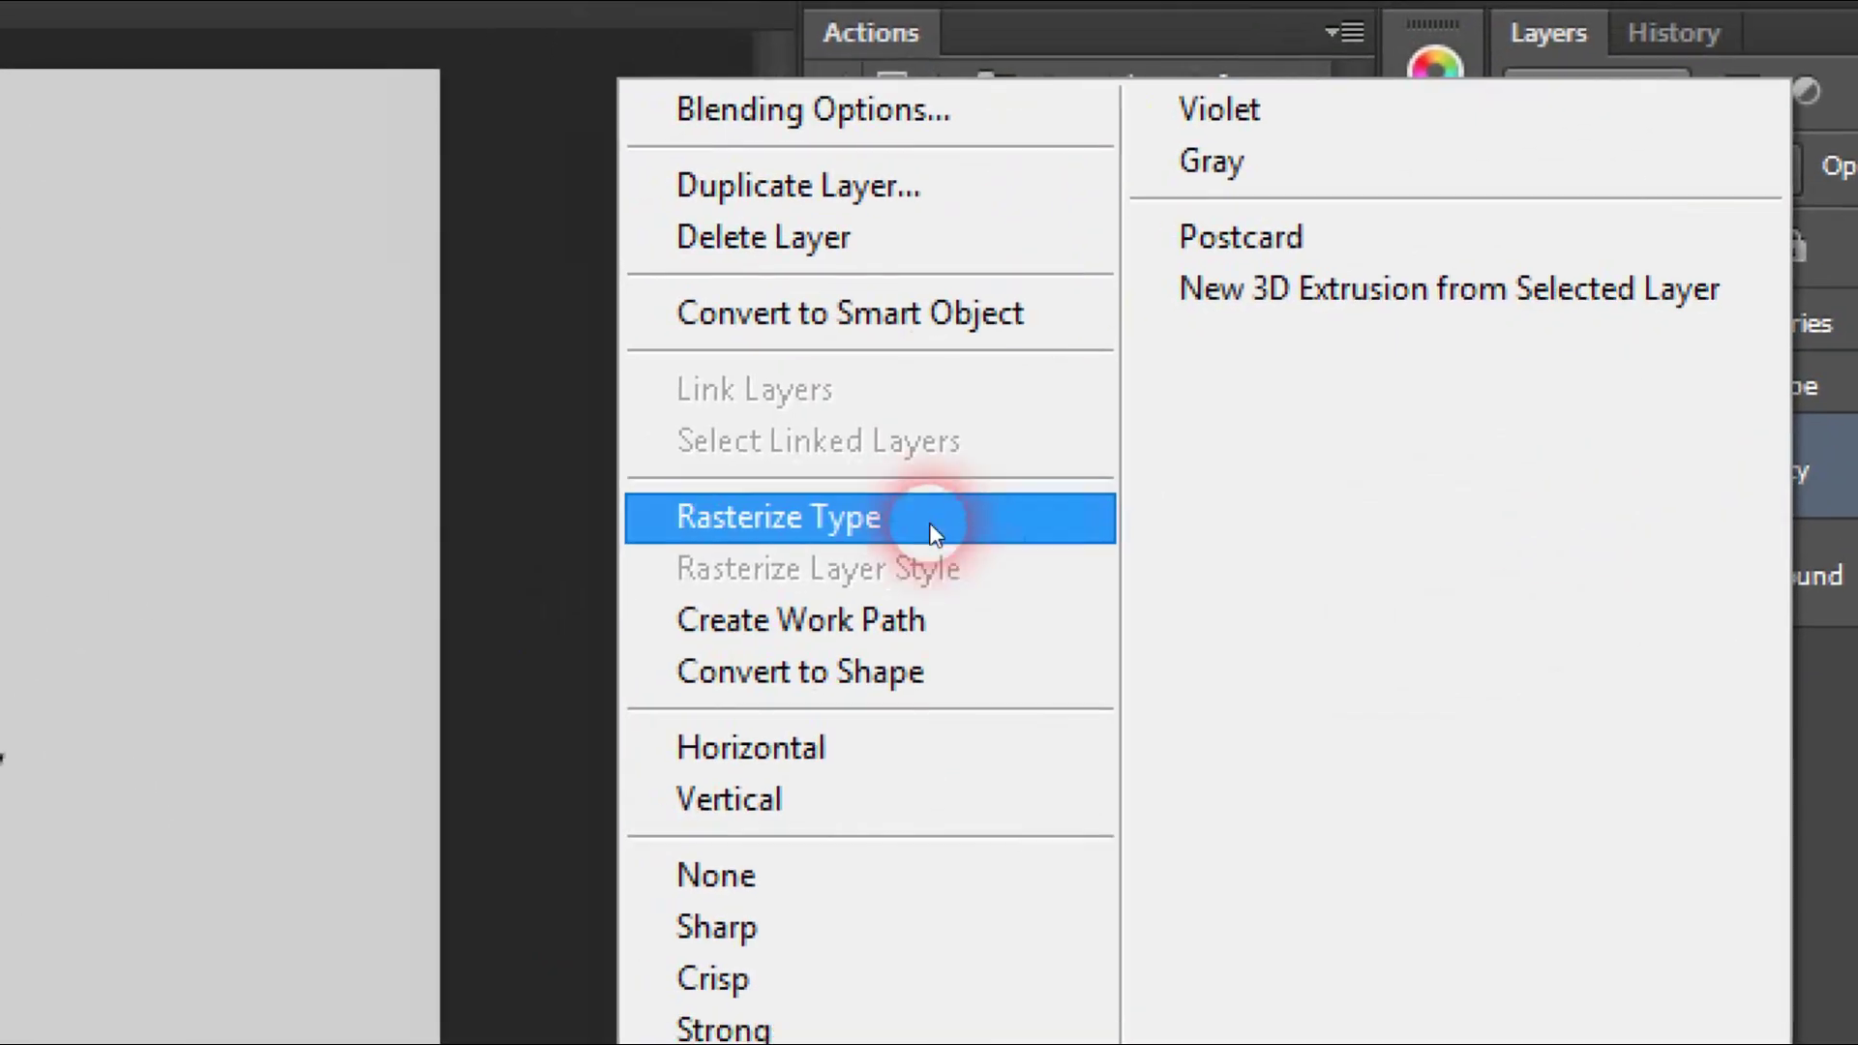
click(662, 595)
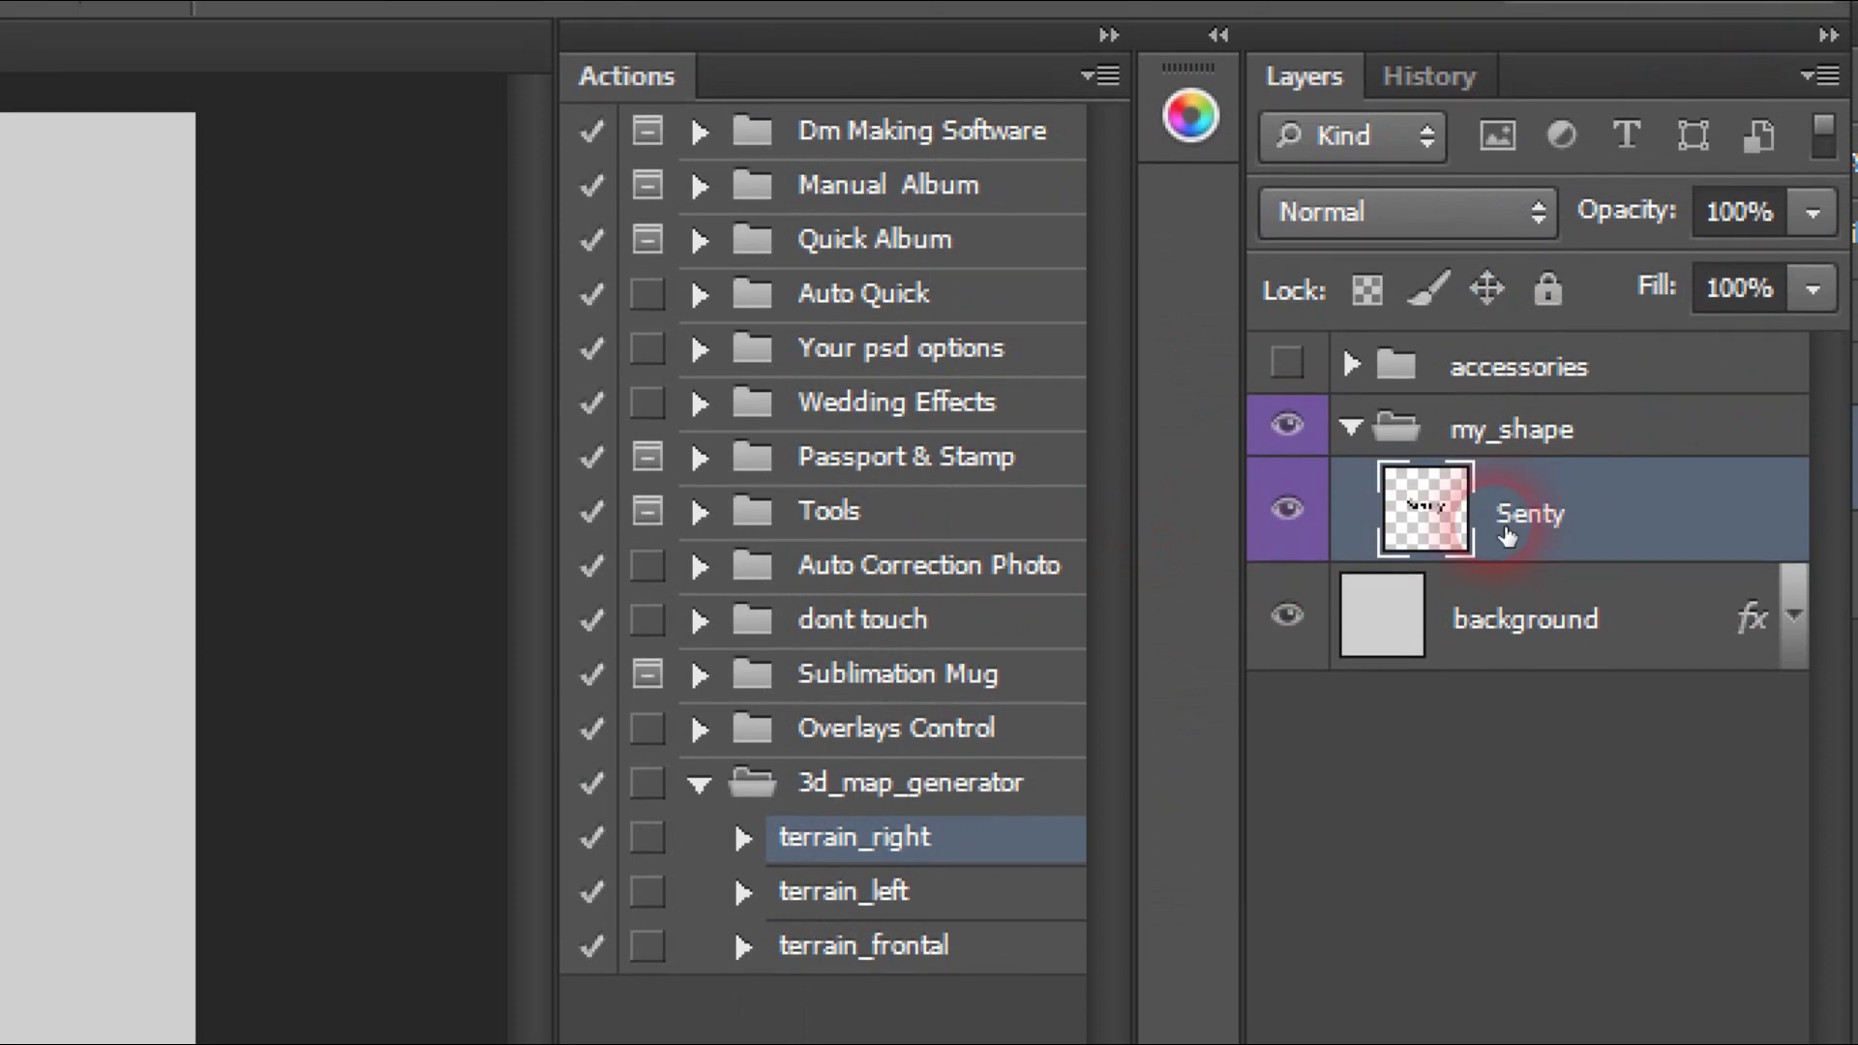
drag(1519, 535, 1516, 531)
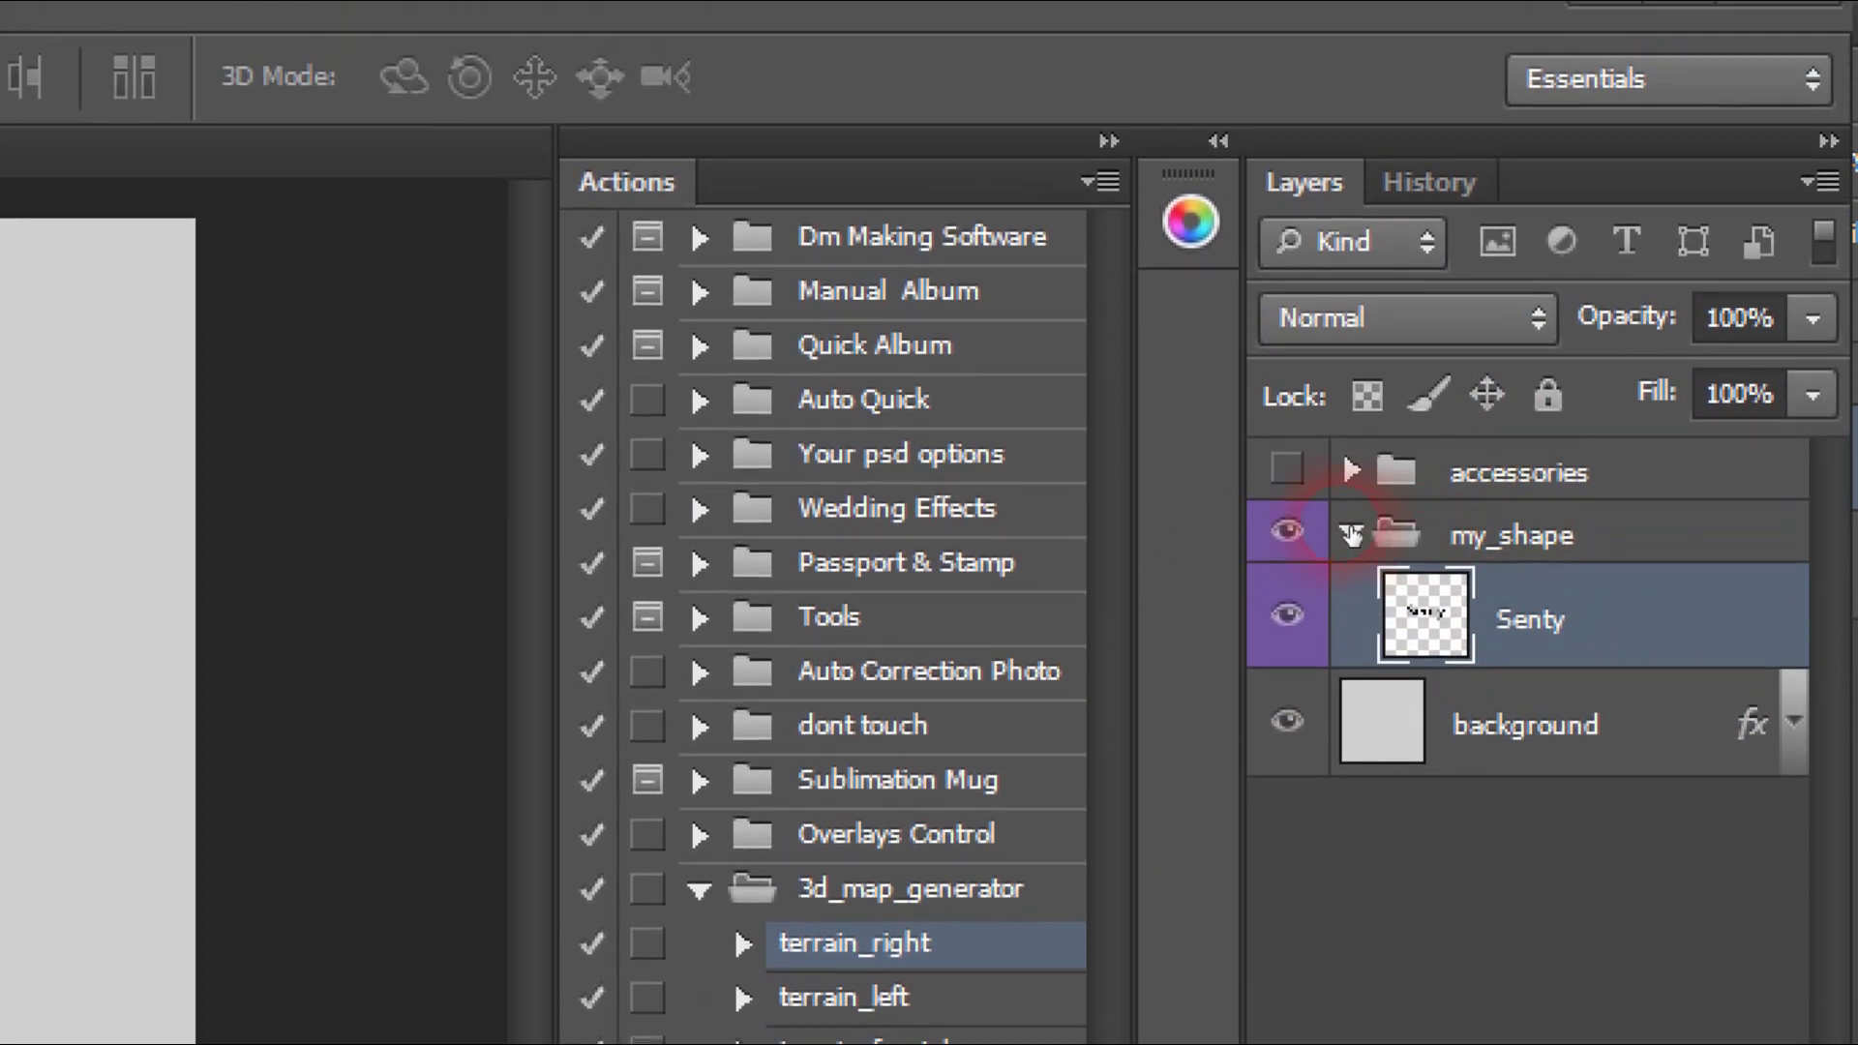
click(1352, 523)
click(1353, 530)
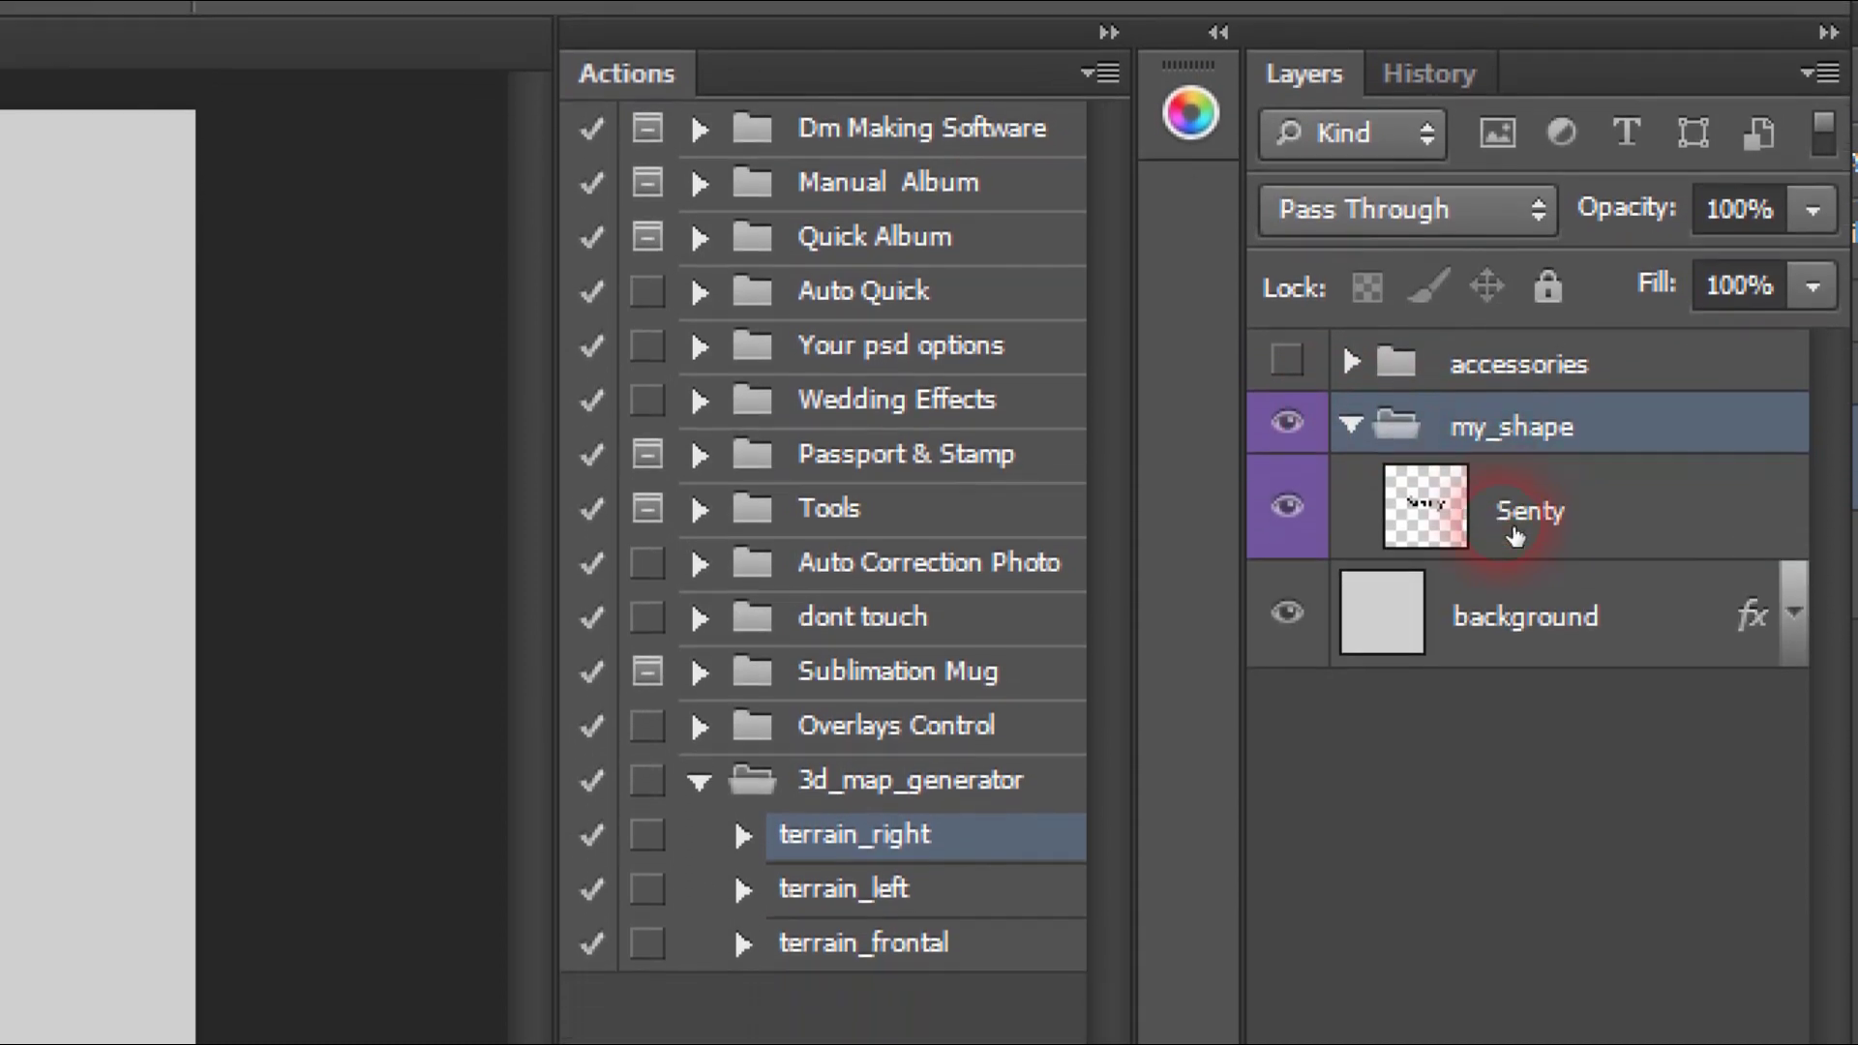
click(1515, 616)
click(1353, 530)
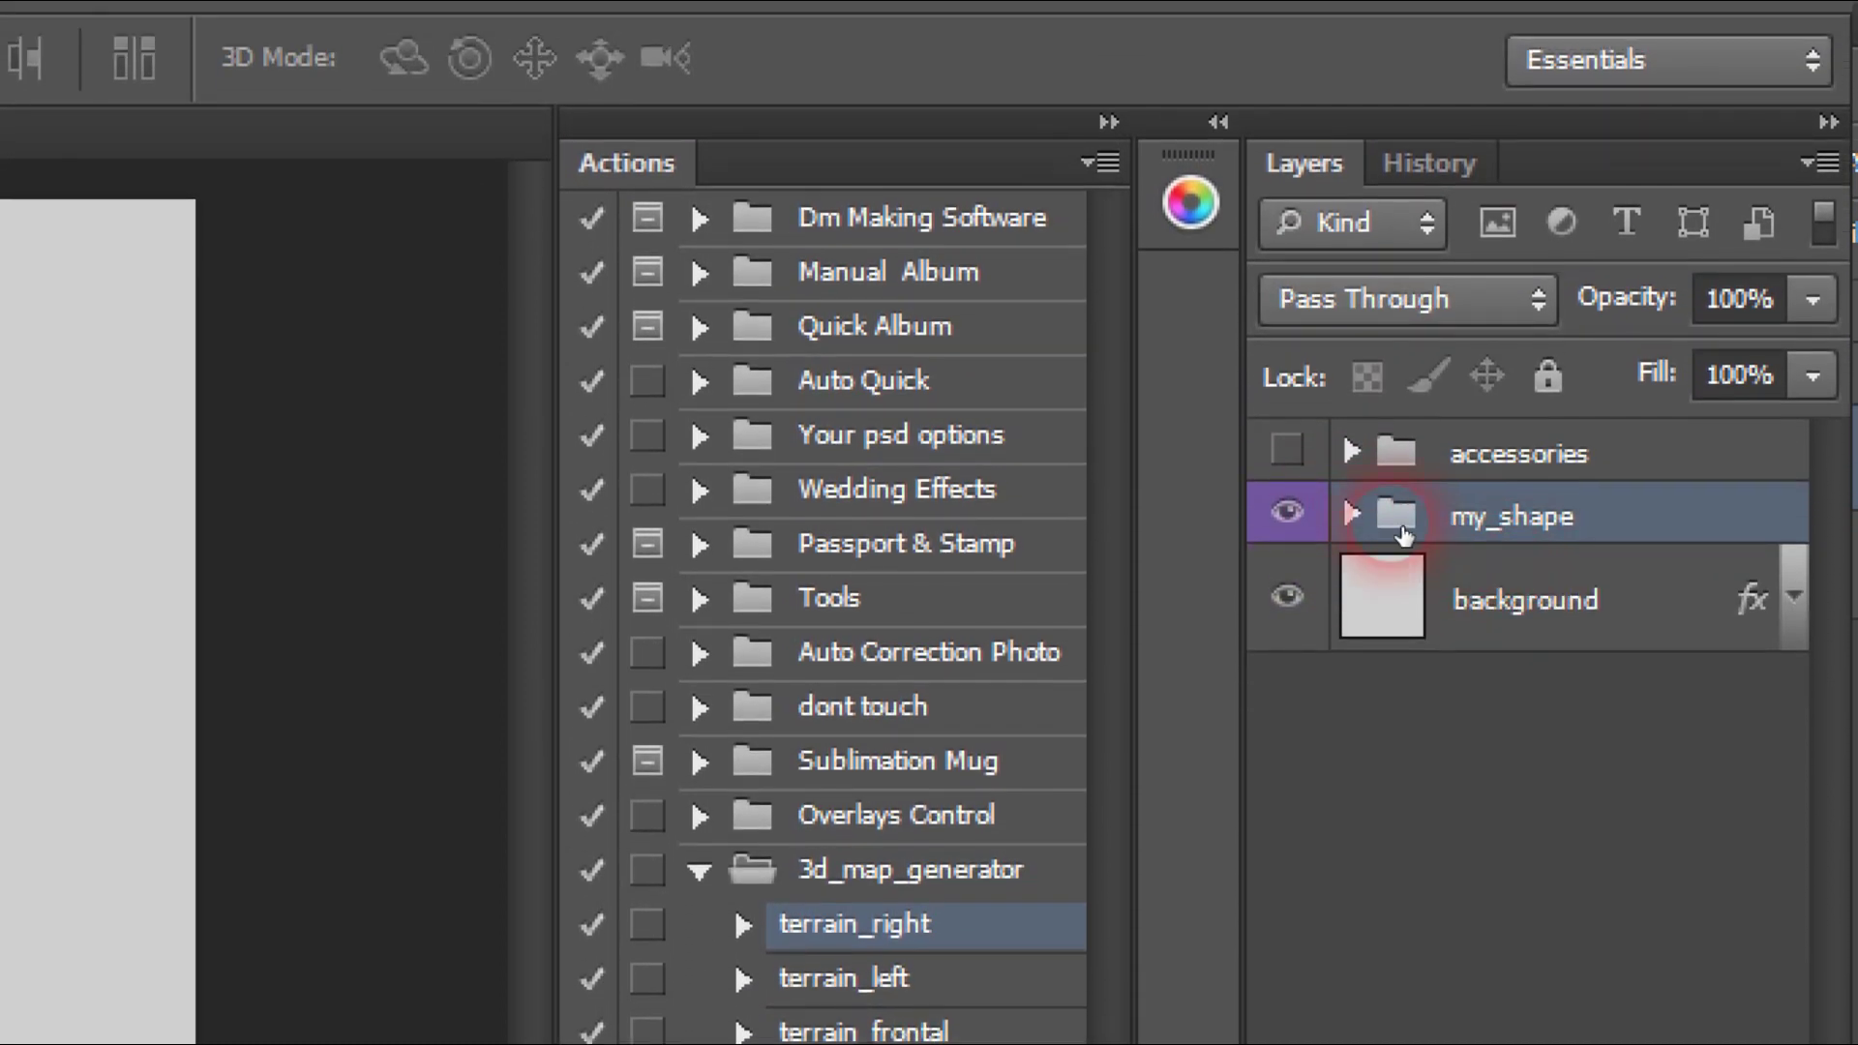
click(1351, 510)
click(1352, 510)
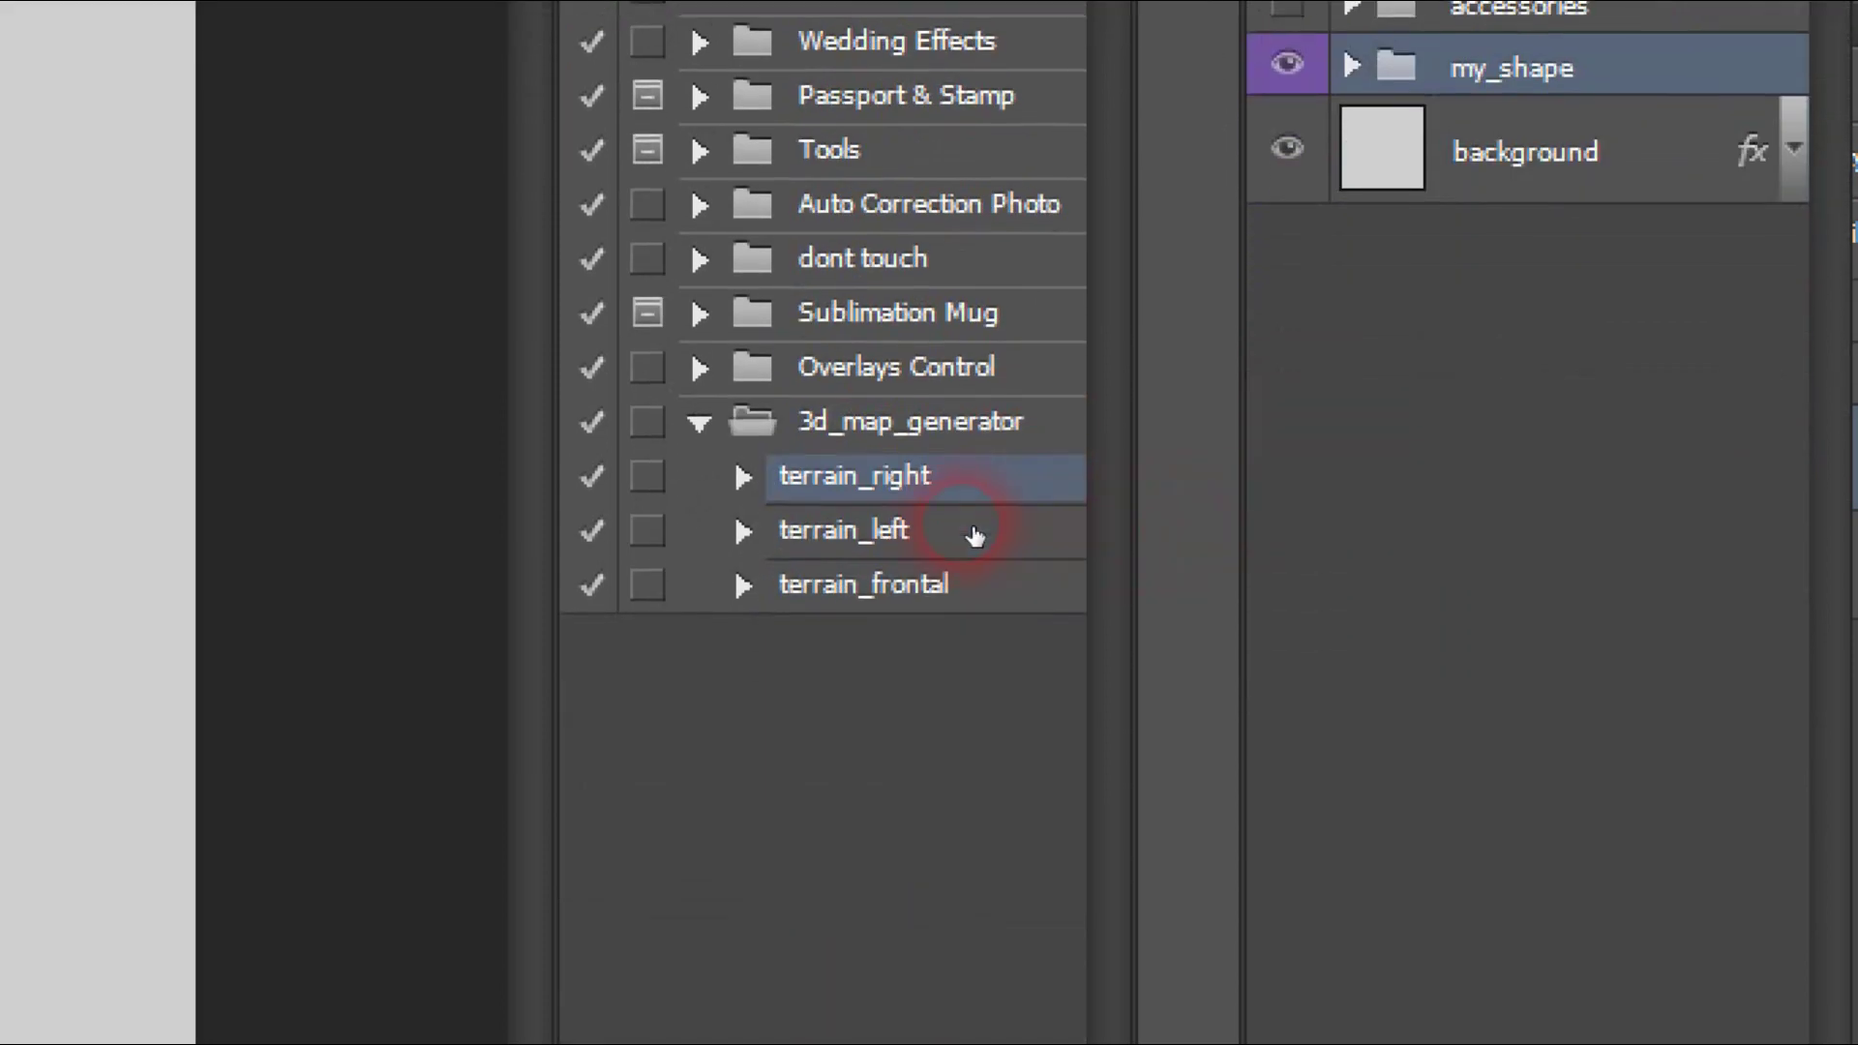
click(975, 535)
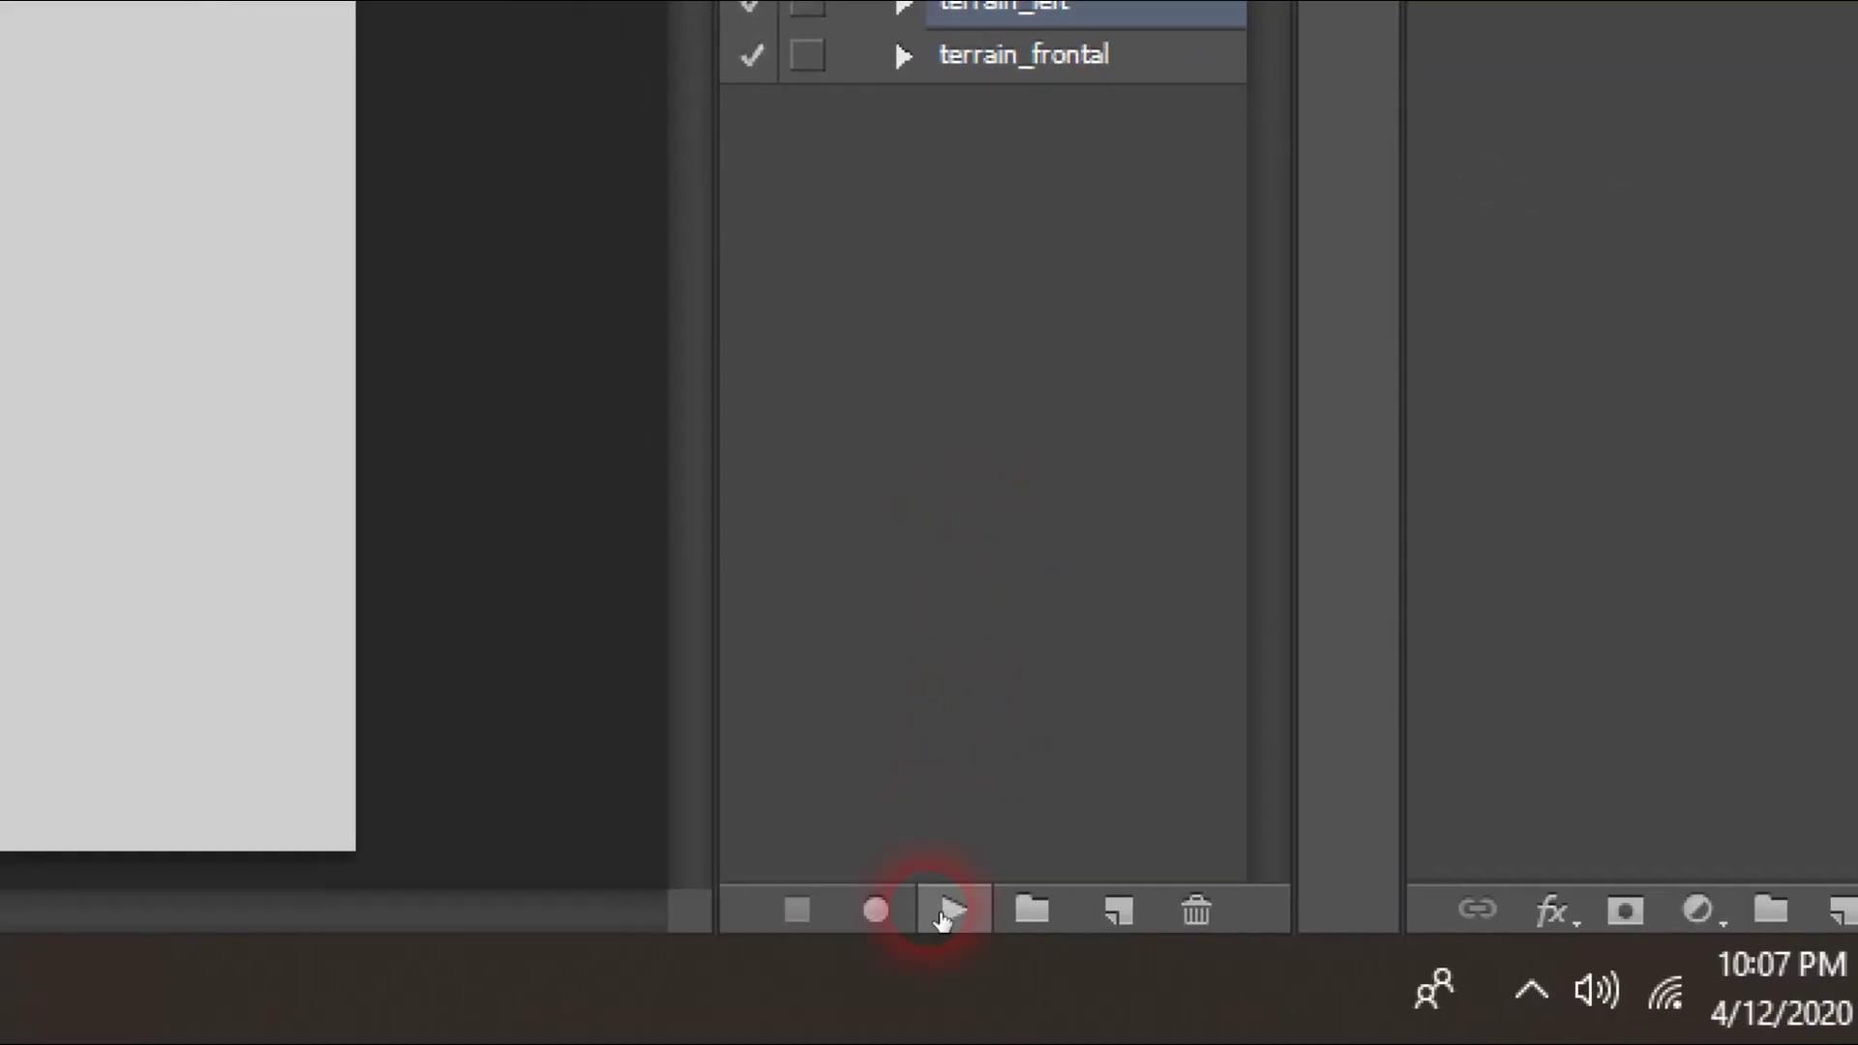
Run terrain_left on the Senty text, then collapse and select the new my_terrain group.
click(1299, 973)
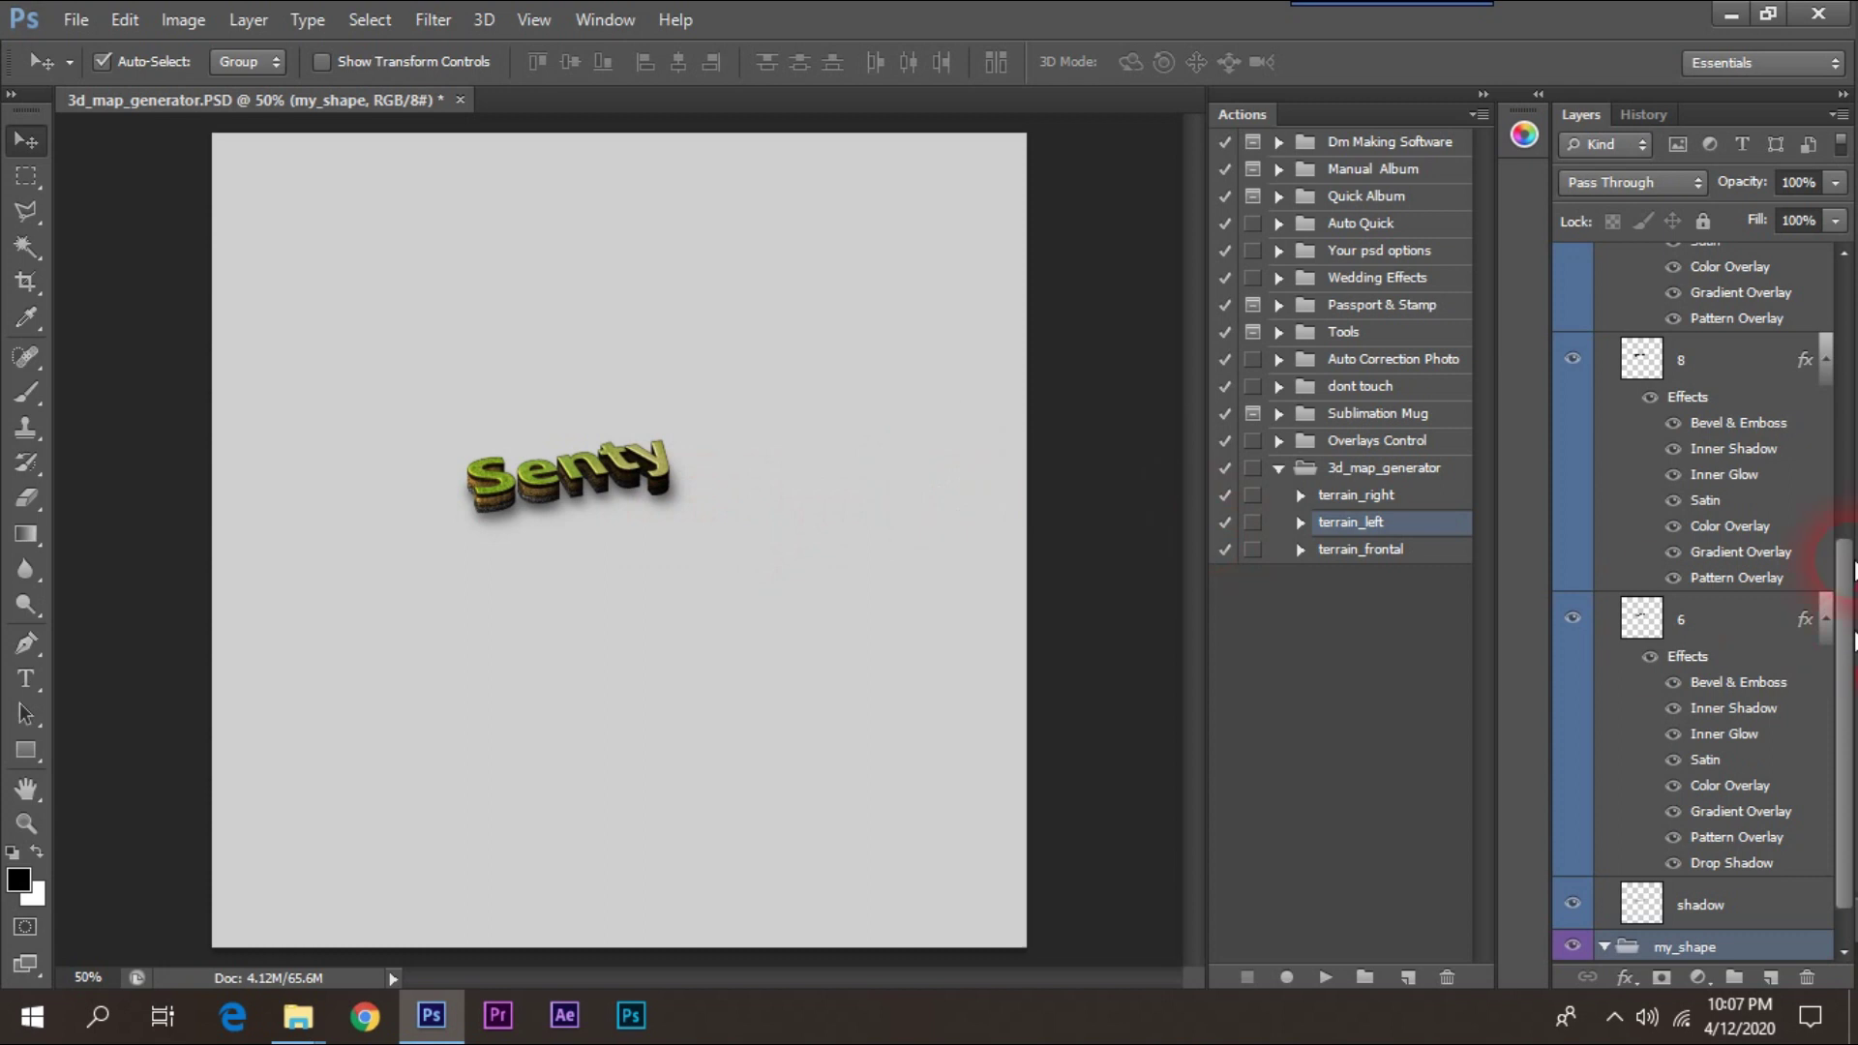
scroll(1733, 503, up, 3)
scroll(1733, 503, up, 3)
scroll(1733, 503, up, 2)
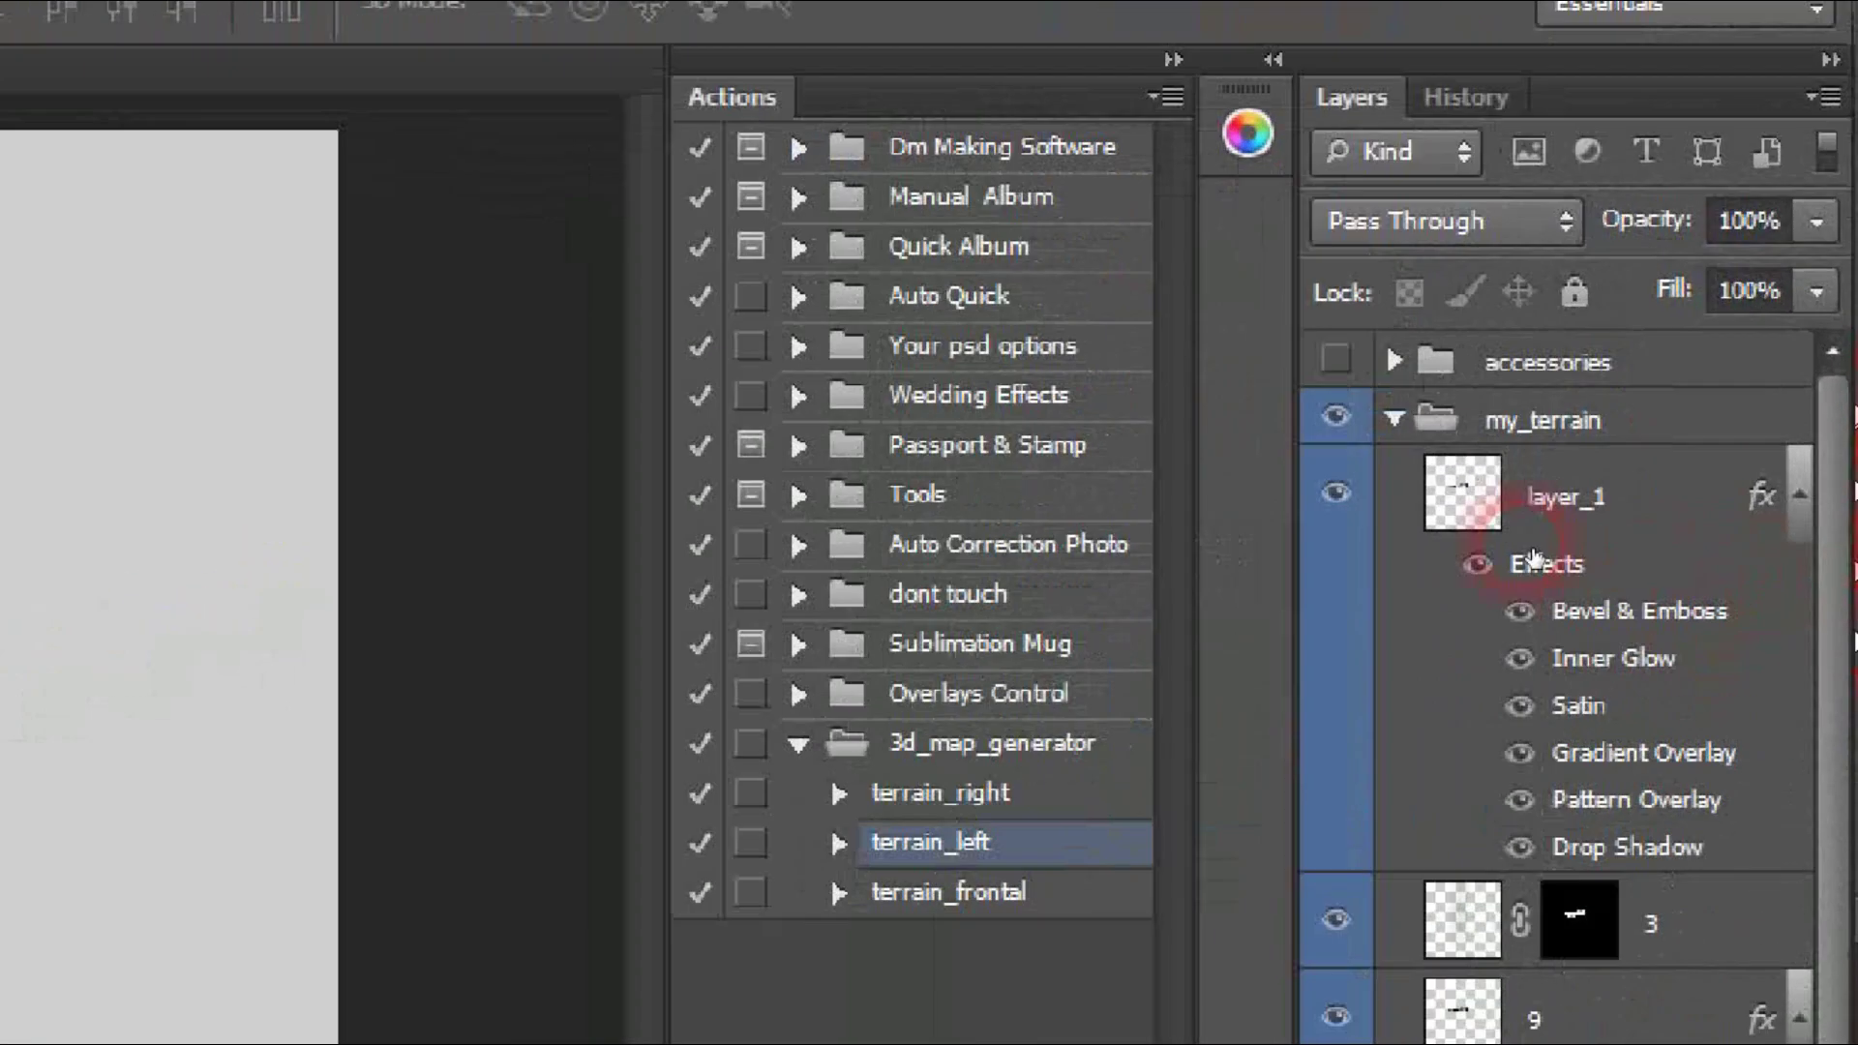
click(1351, 517)
click(1515, 518)
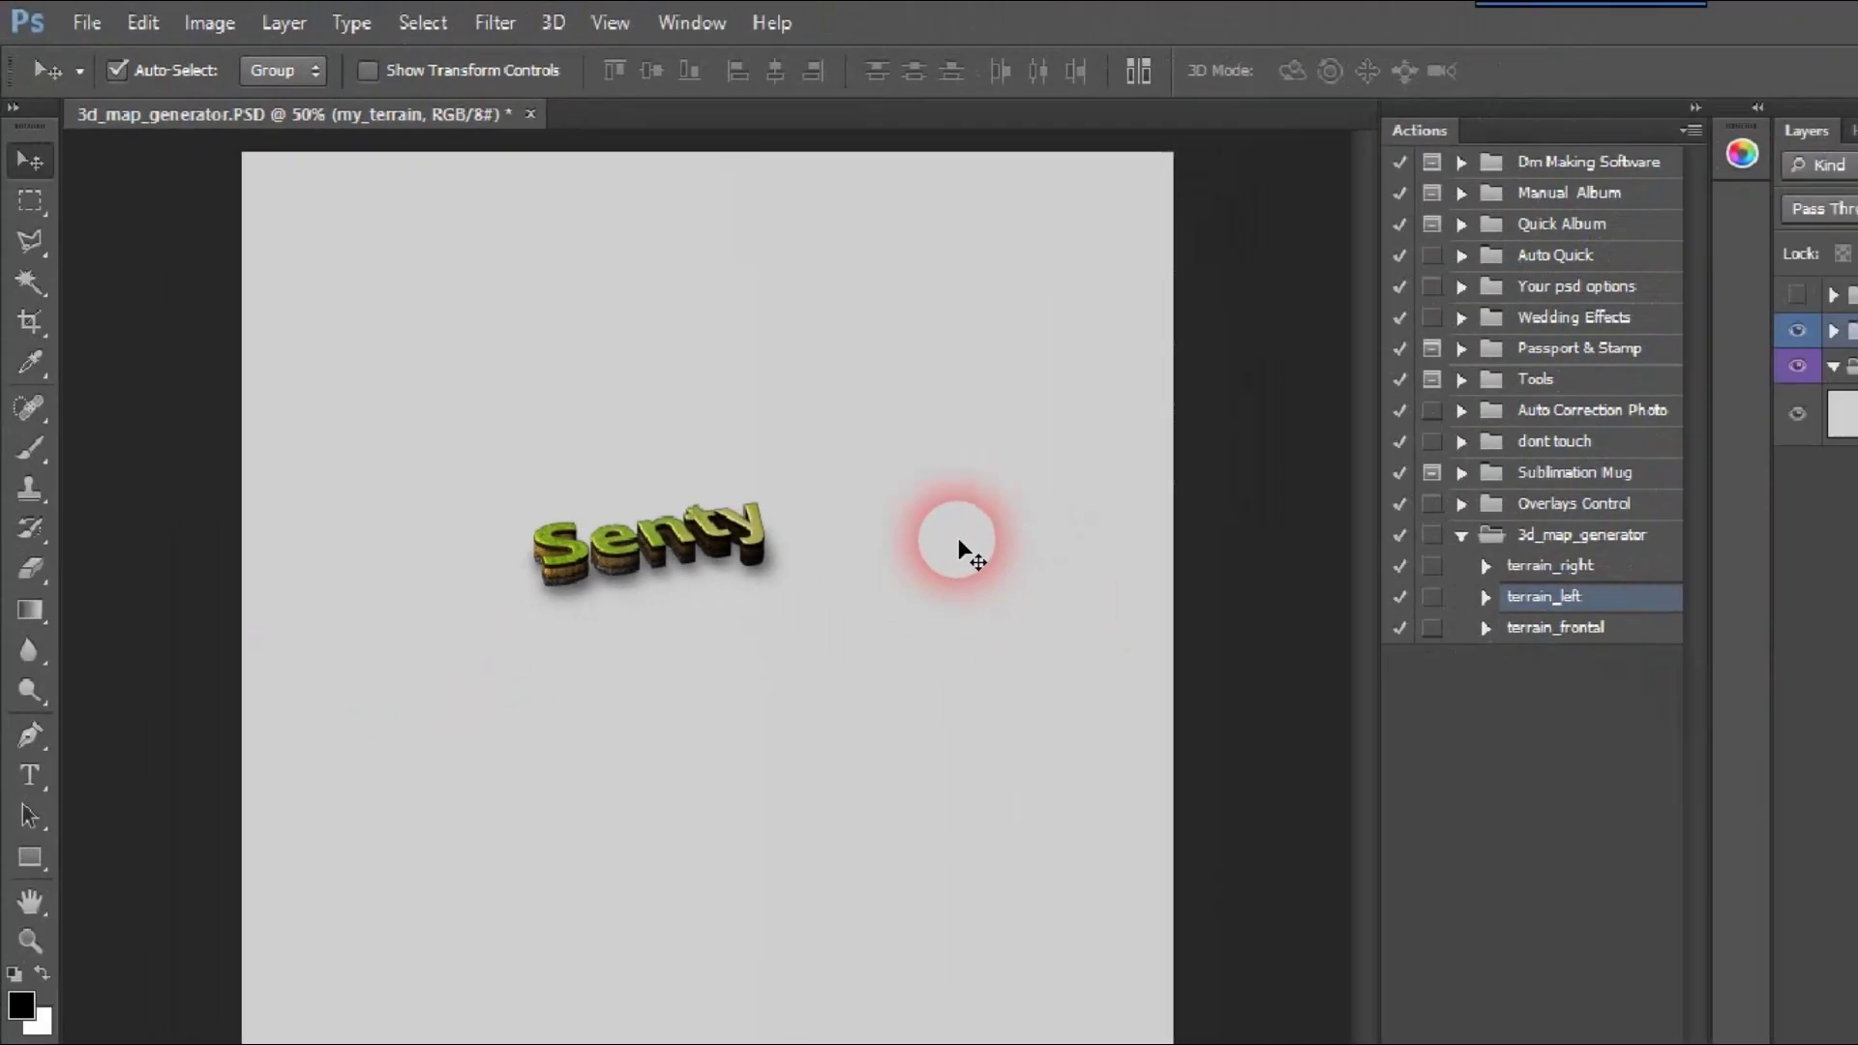
Scale the Senty terrain to about 268% across the canvas, then delete the my_terrain group.
key(ctrl+t)
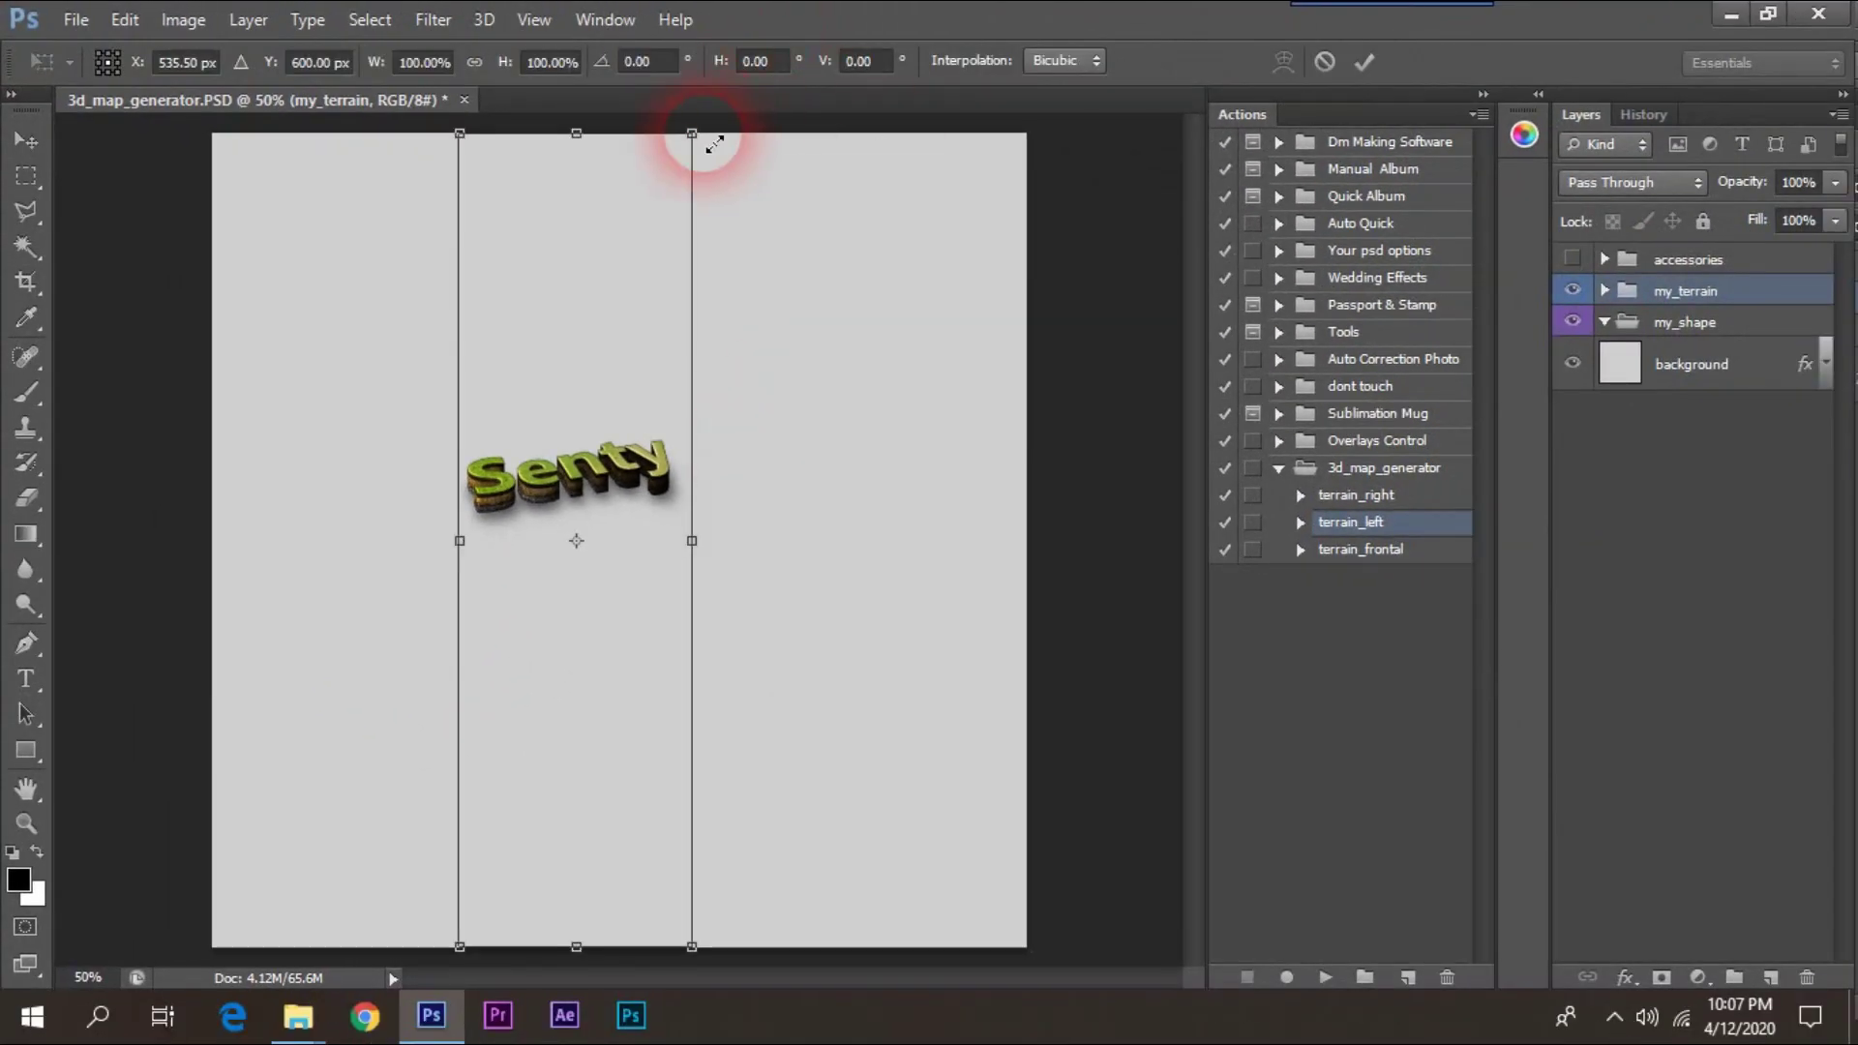
drag(697, 143, 1705, 12)
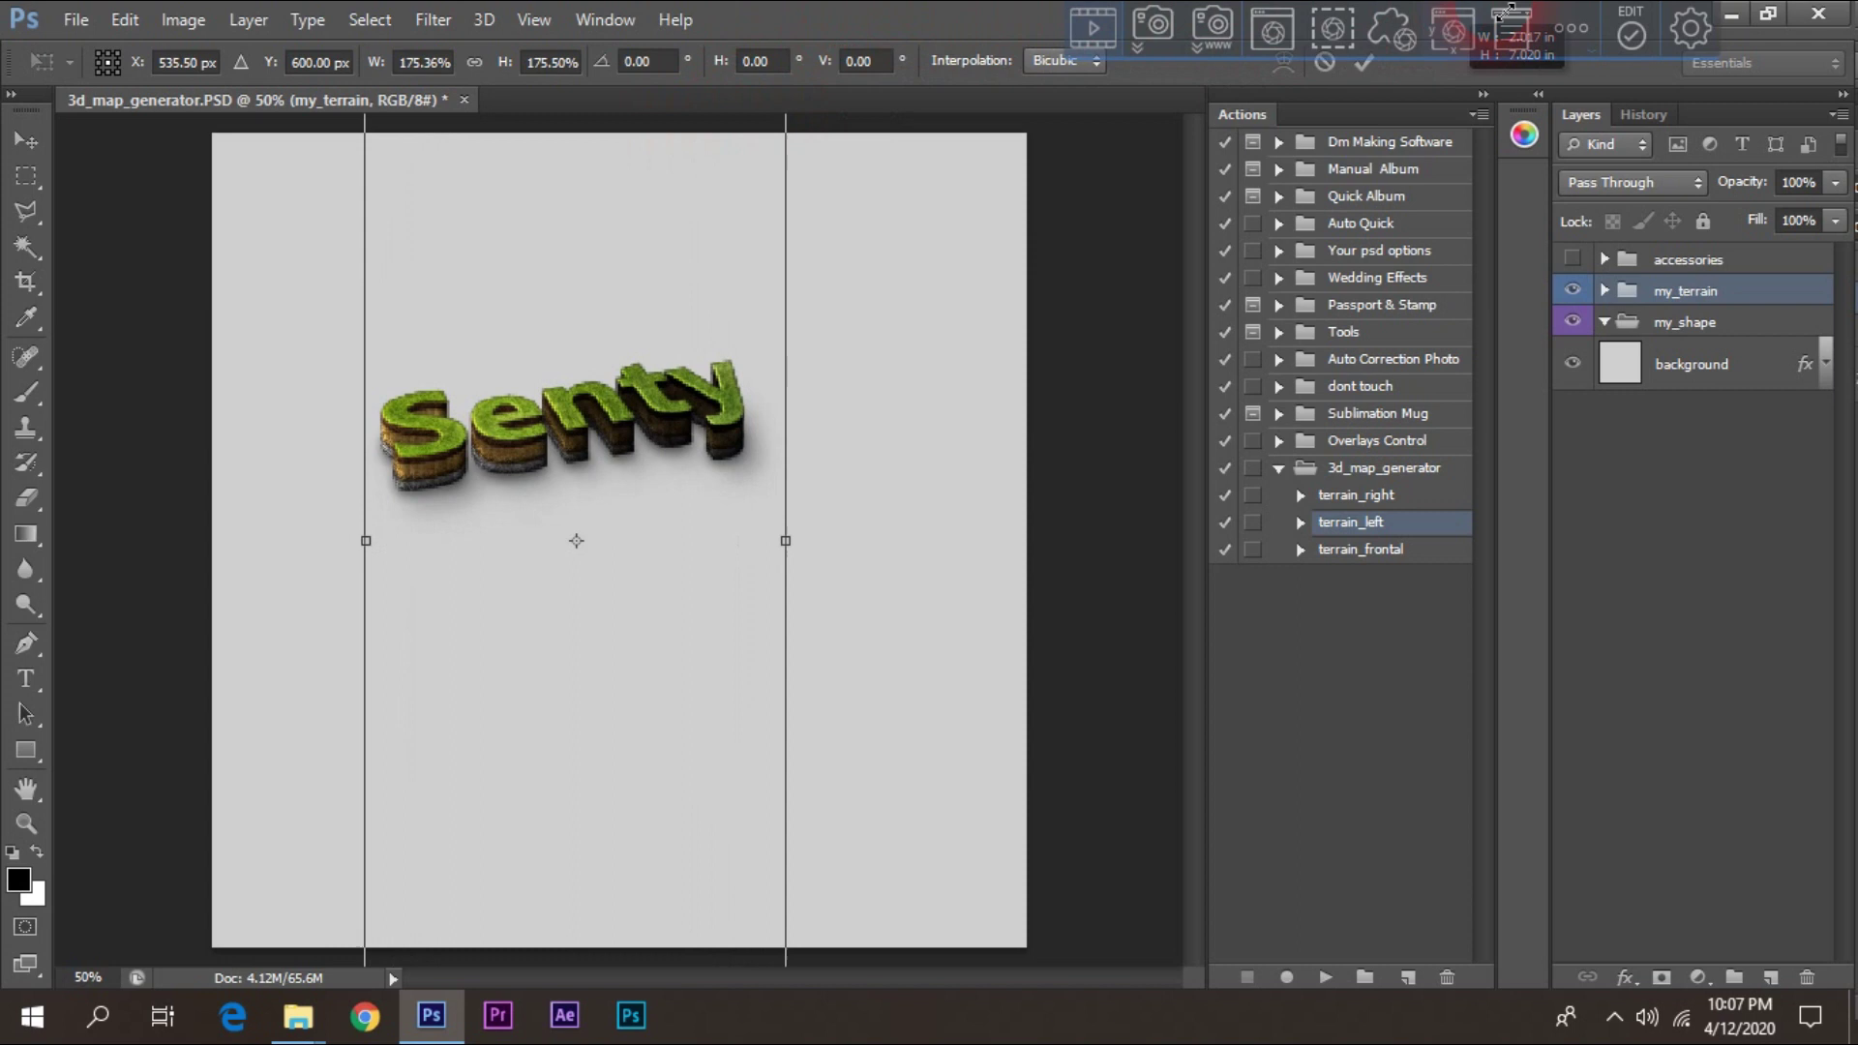
drag(716, 671, 631, 325)
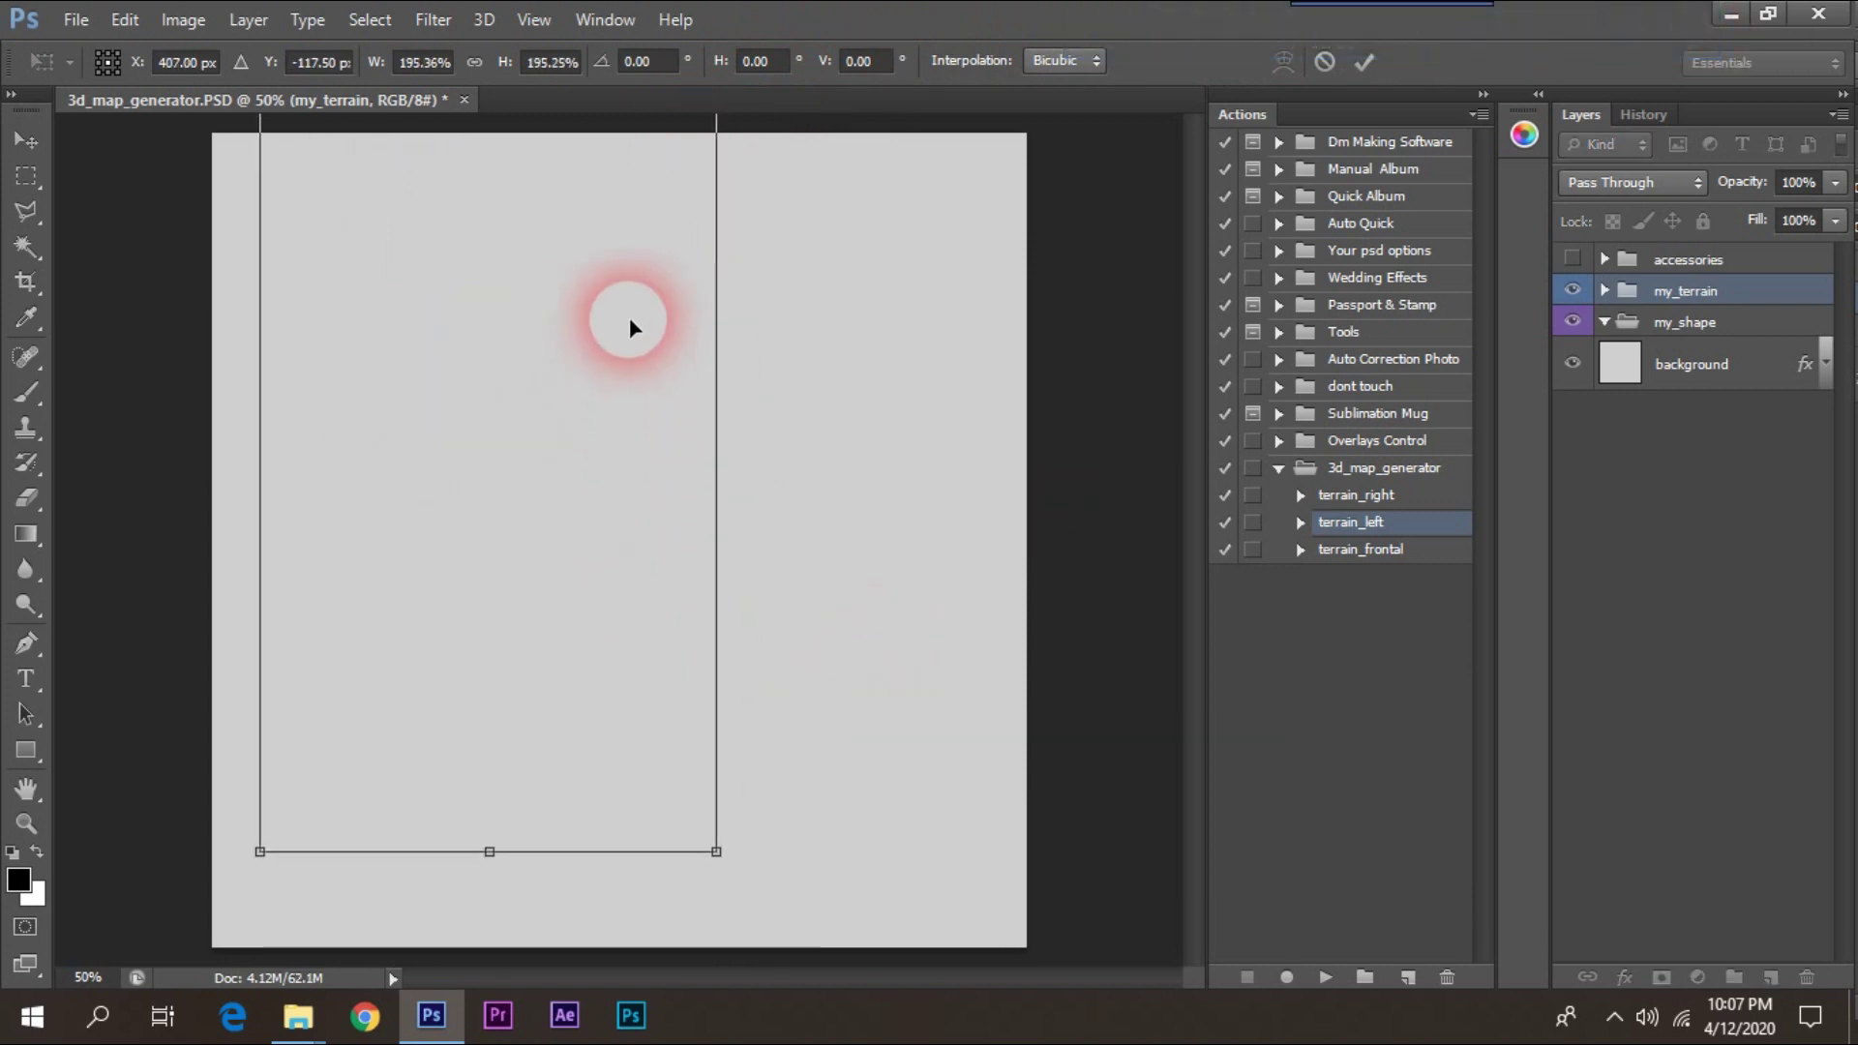
drag(618, 791, 601, 477)
drag(693, 553, 1295, 1024)
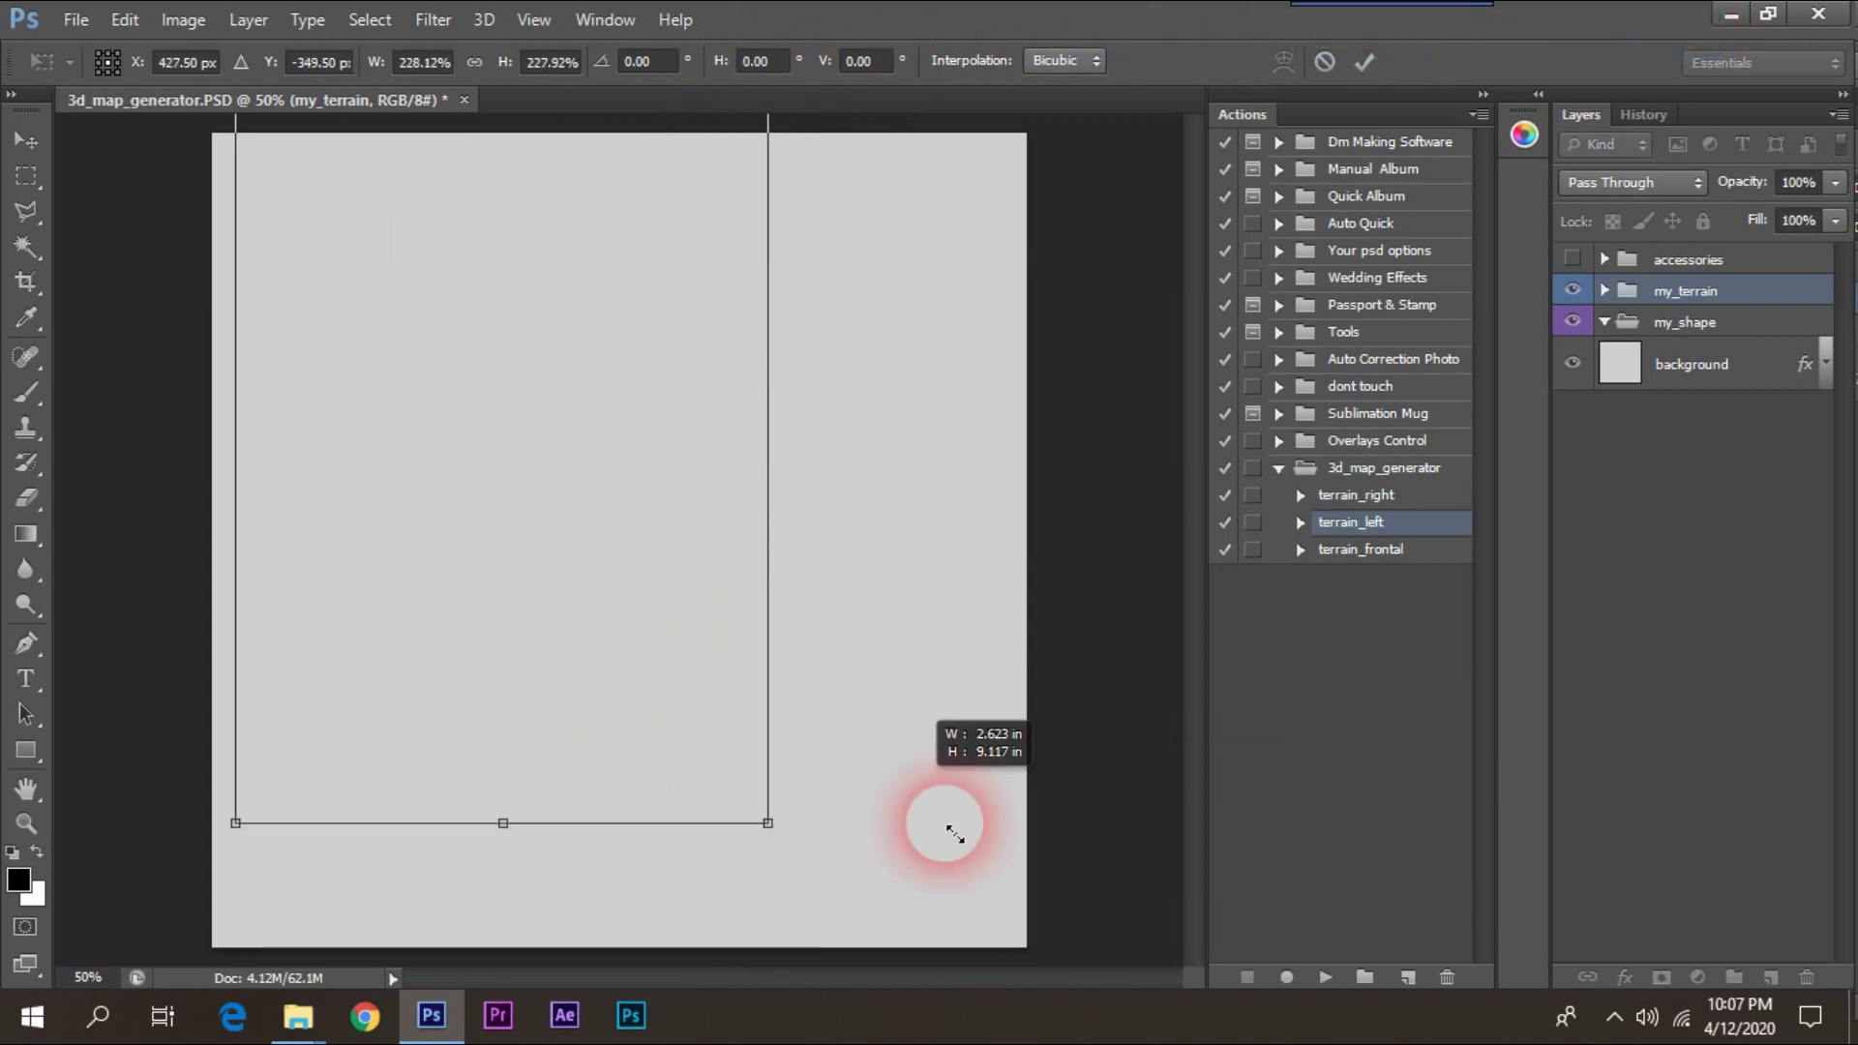
mouse_move(683, 264)
mouse_down()
mouse_move(762, 720)
mouse_move(734, 675)
mouse_up()
key(Return)
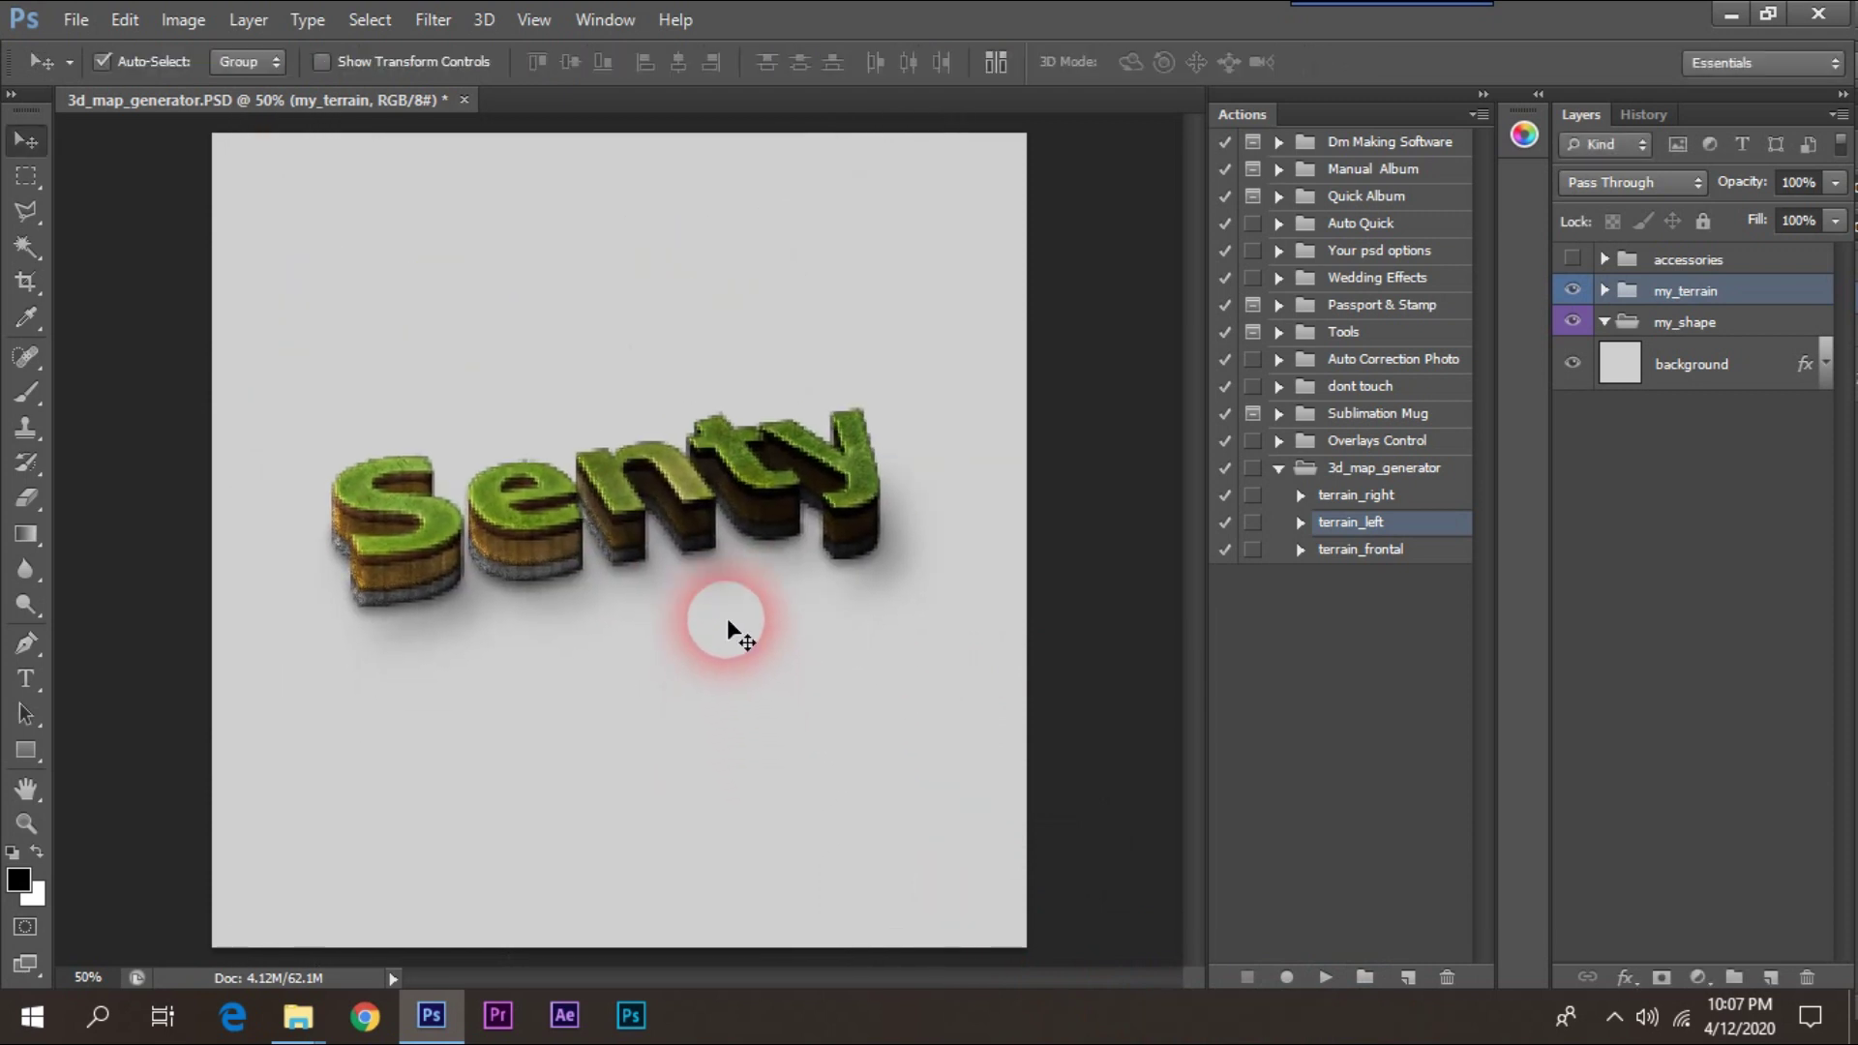
click(436, 566)
click(760, 520)
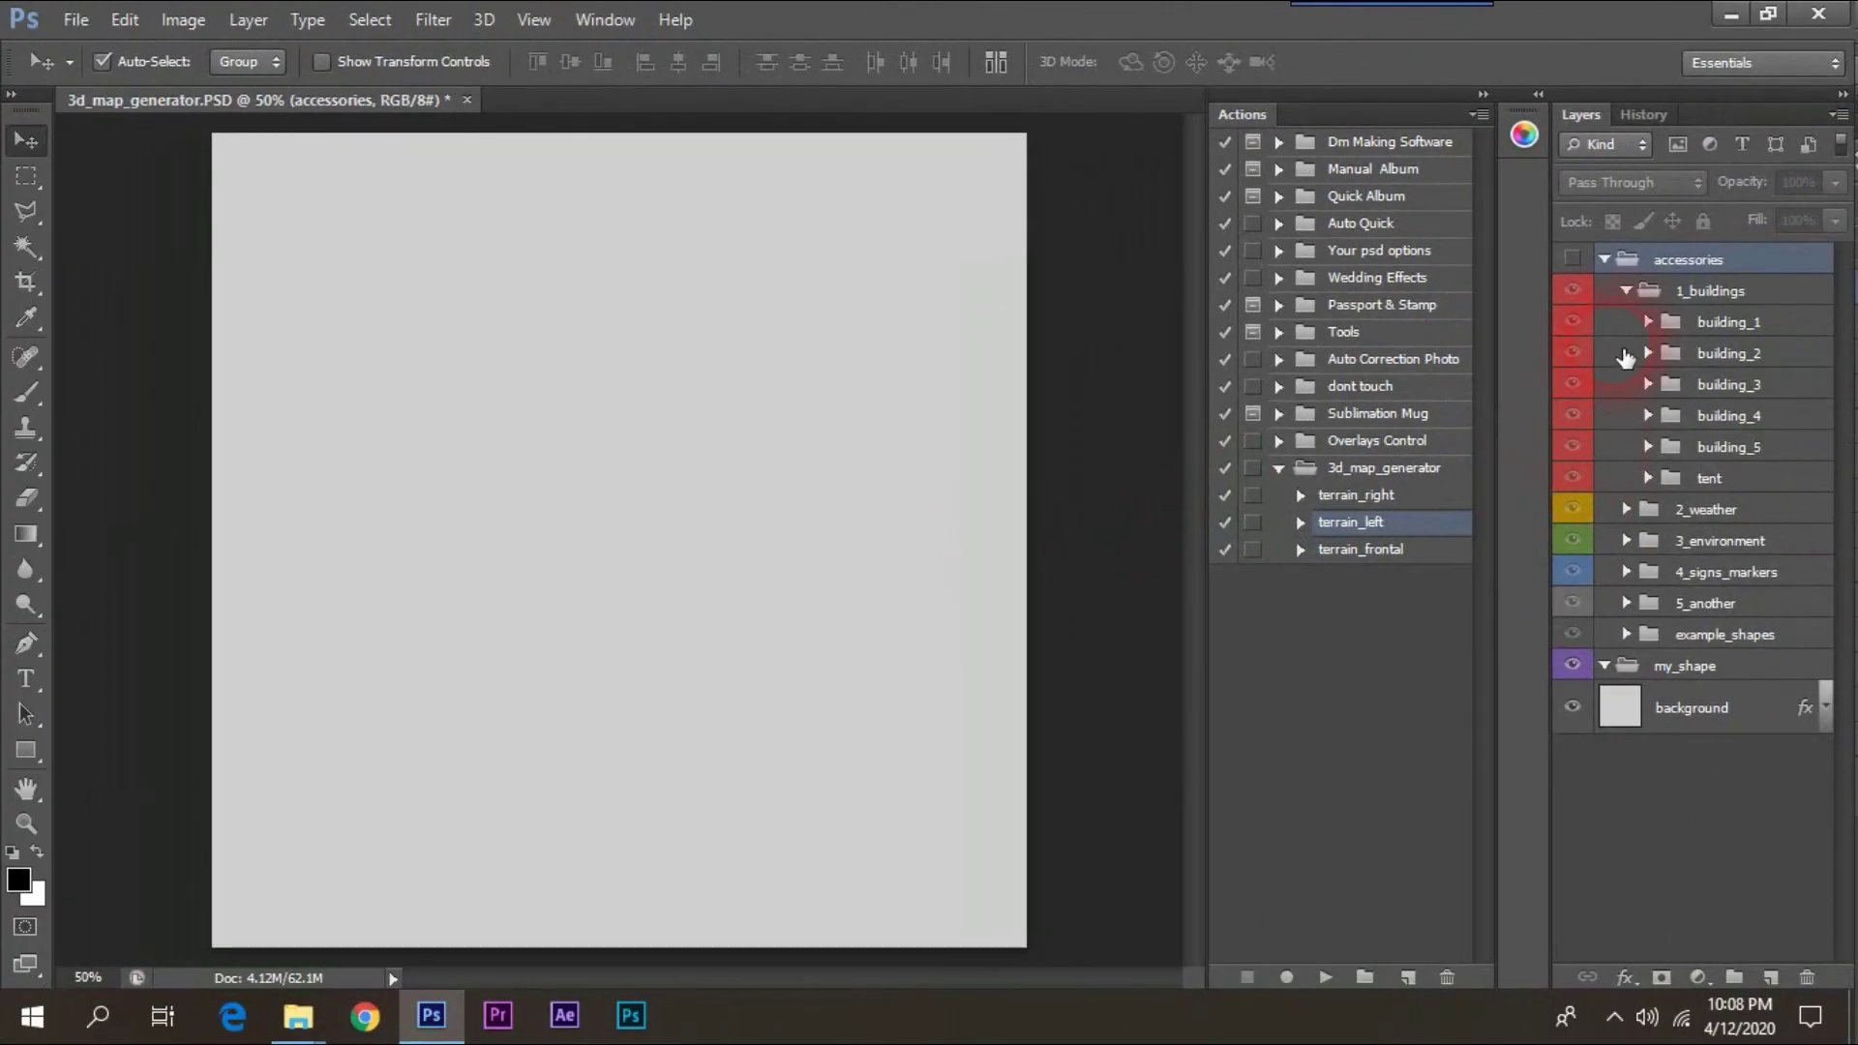
Collapse the accessories group so only accessories, my_shape and background show.
click(1606, 262)
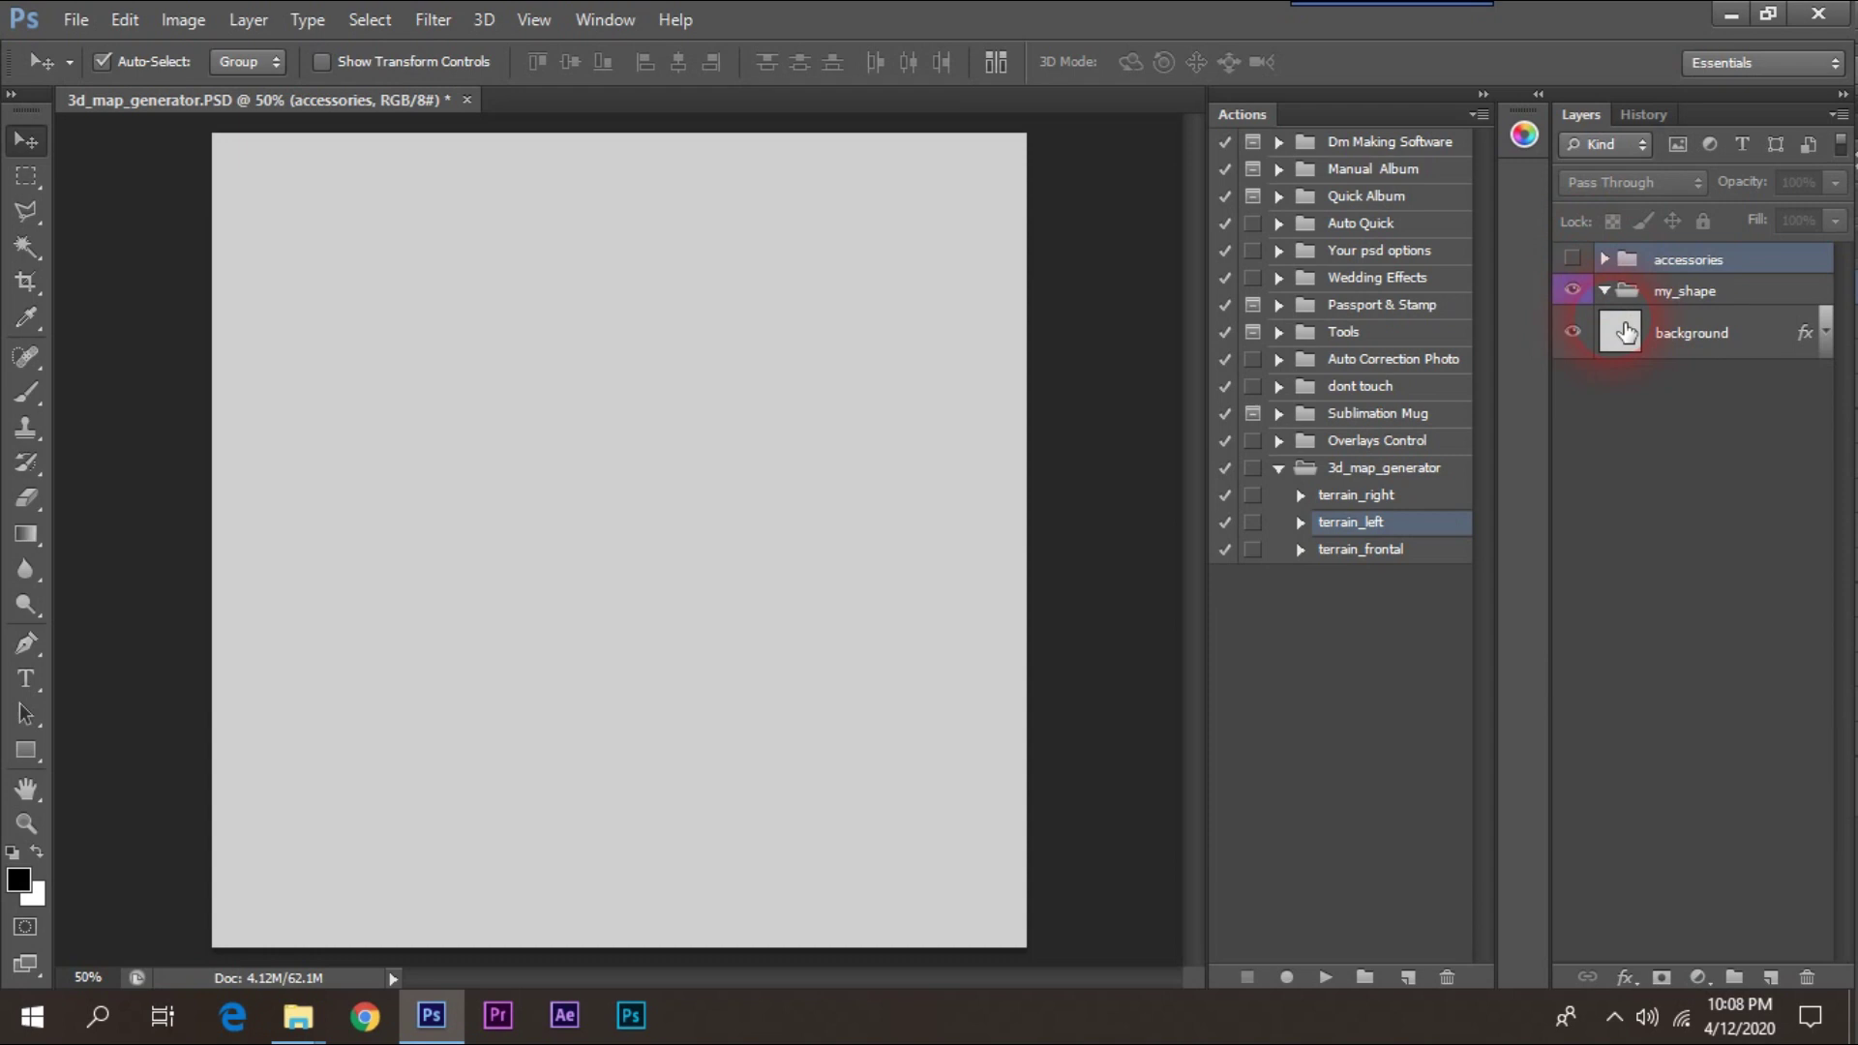